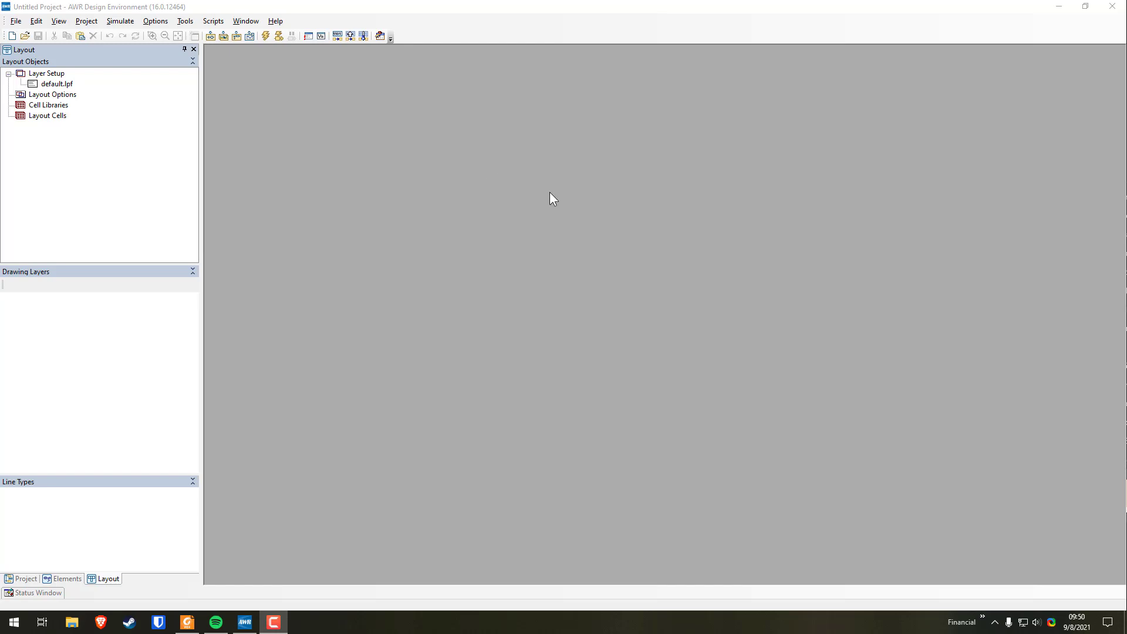
# Switch to Foxit PDF Reader and examine the dimensions, recommended footprint and specifications in CR5855-OSrA.pdf.
pyautogui.click(24, 578)
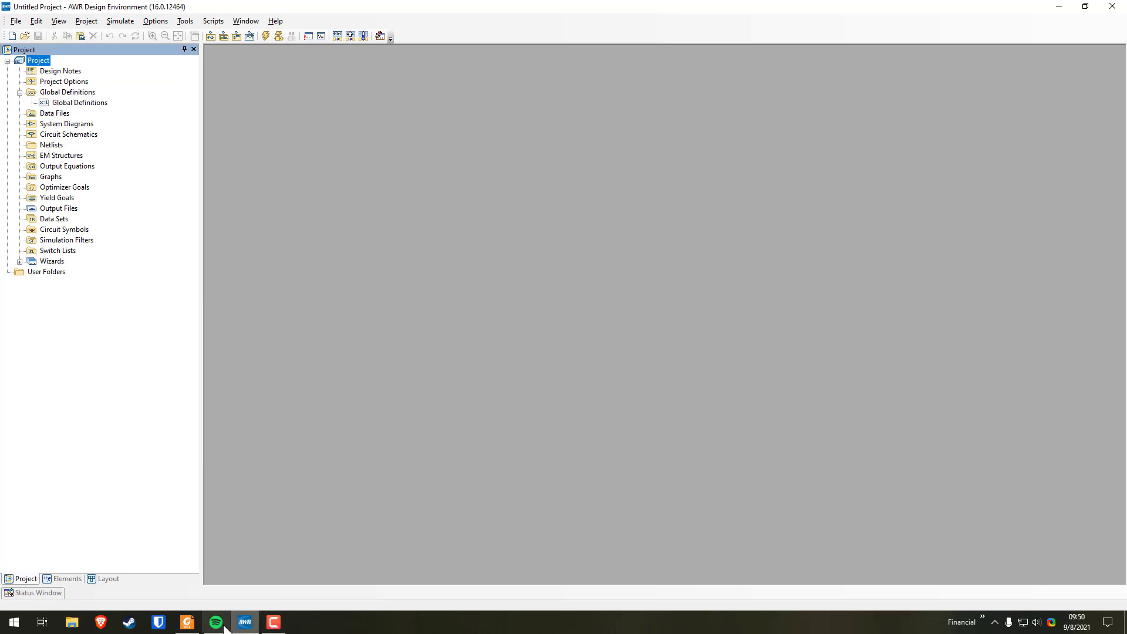
pyautogui.click(187, 622)
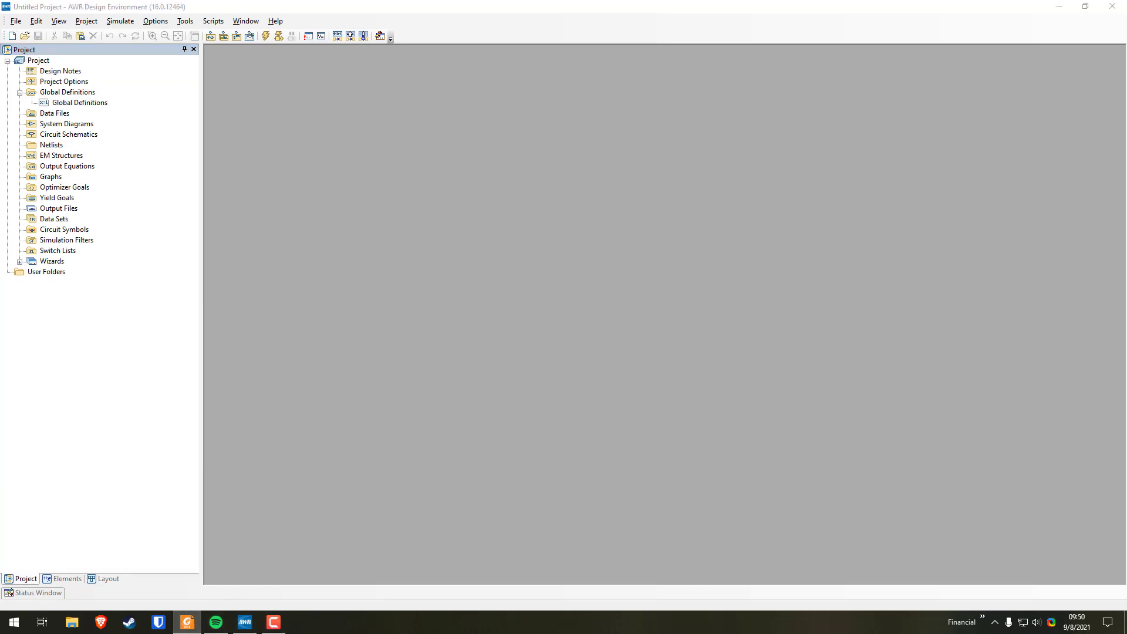
pyautogui.scroll(1, 505, 422)
pyautogui.scroll(4, 477, 448)
pyautogui.scroll(-2, 346, 499)
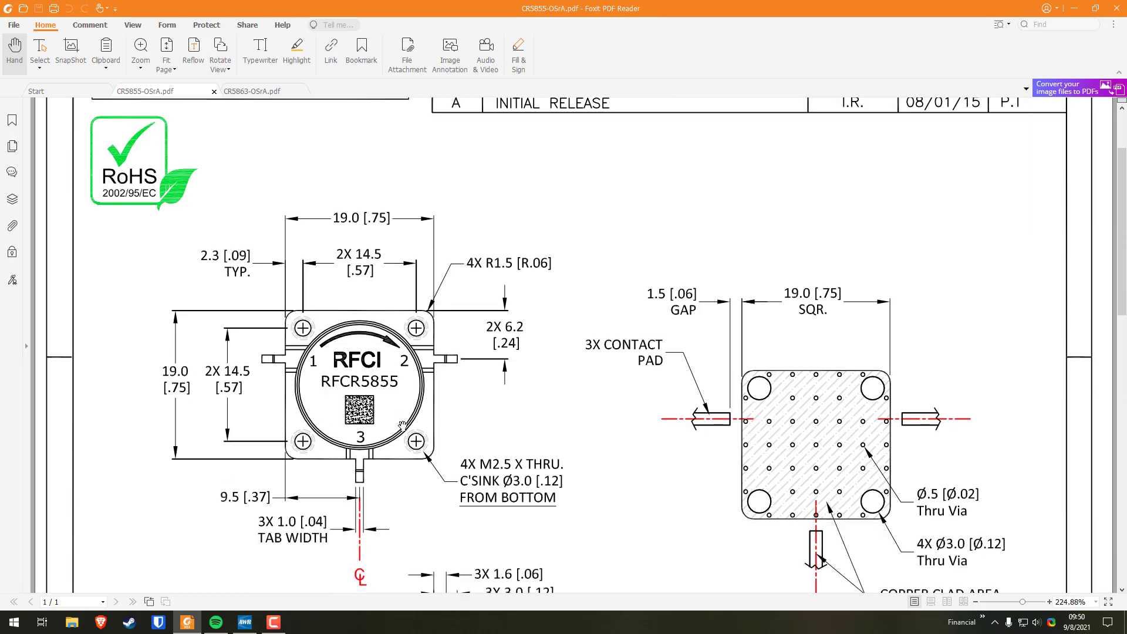
pyautogui.scroll(-10, 401, 419)
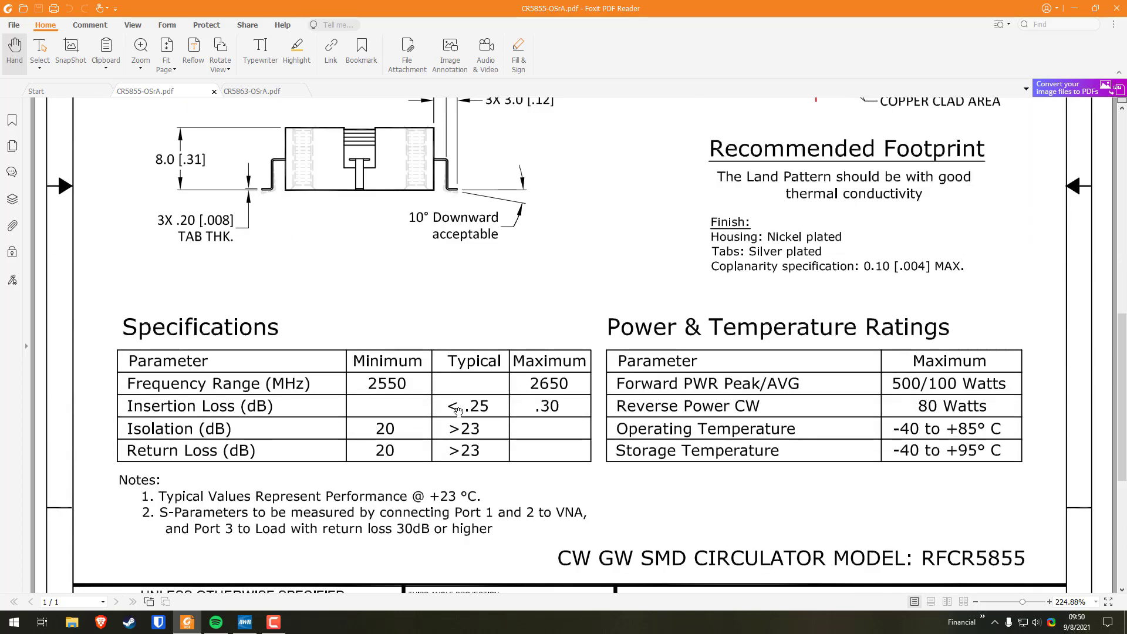
pyautogui.scroll(9, 421, 426)
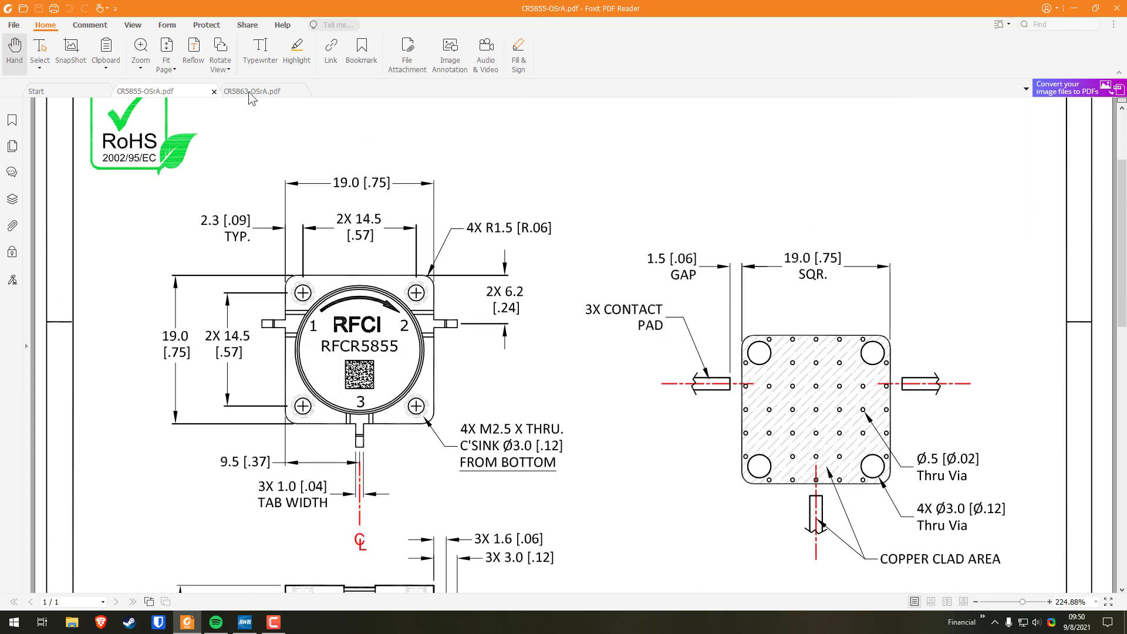
# Examine the package dimensions and recommended footprint drawing in CR5863-OSrA.pdf for comparison.
pyautogui.click(249, 92)
pyautogui.scroll(2, 856, 395)
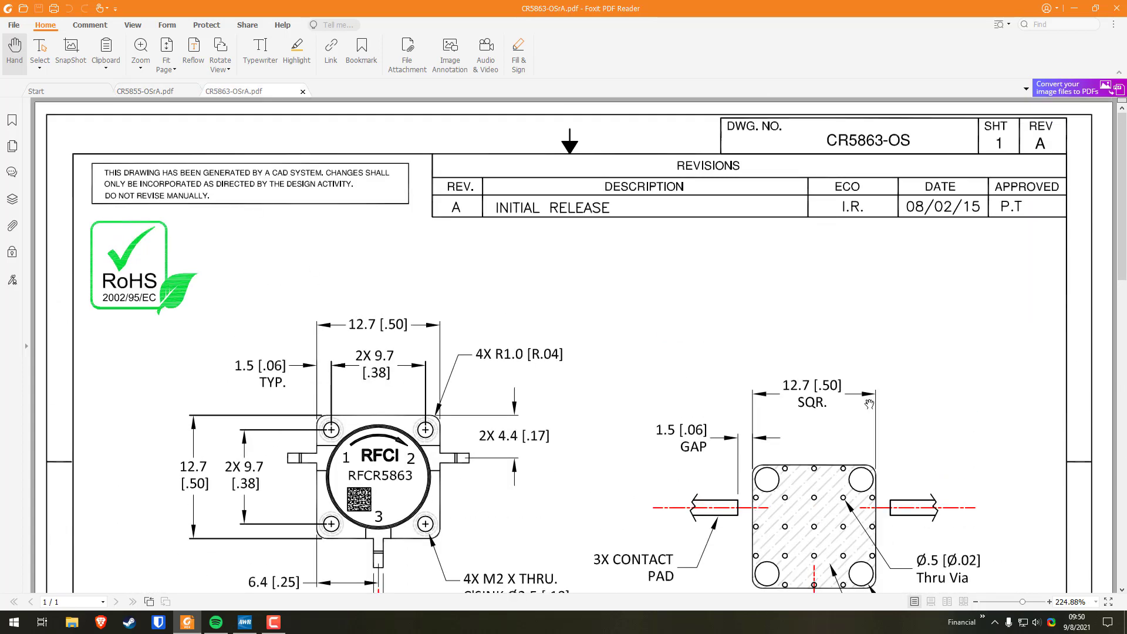
pyautogui.scroll(-4, 869, 404)
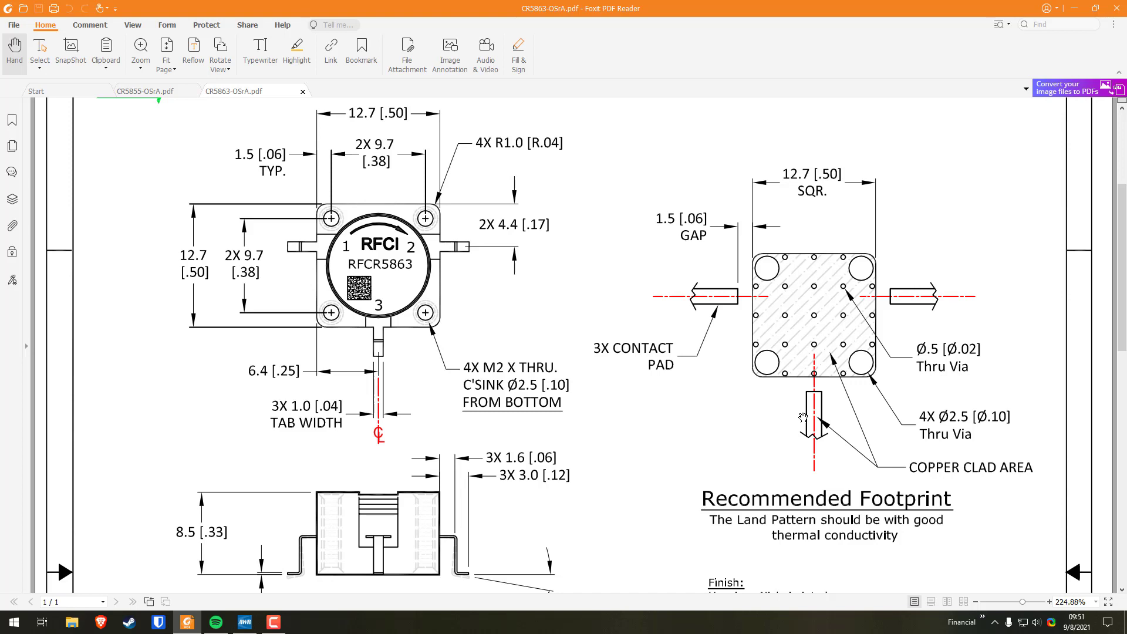
pyautogui.scroll(2, 562, 372)
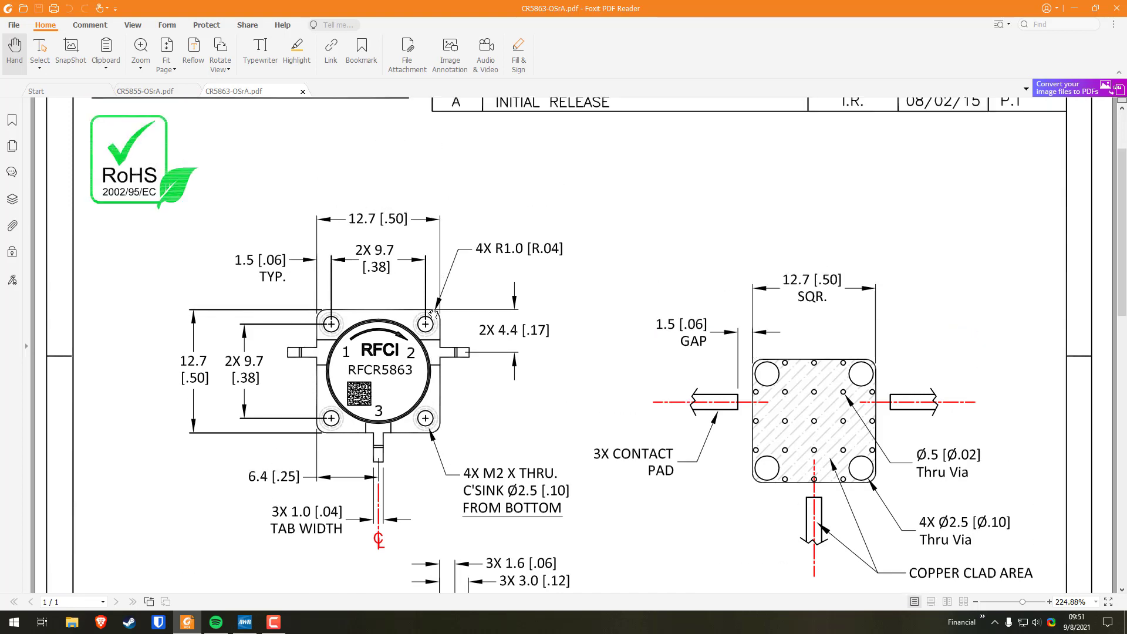
# Review the package and footprint dimensions in CR5855-OSrA.pdf again and move the reader window off this display.
pyautogui.click(159, 94)
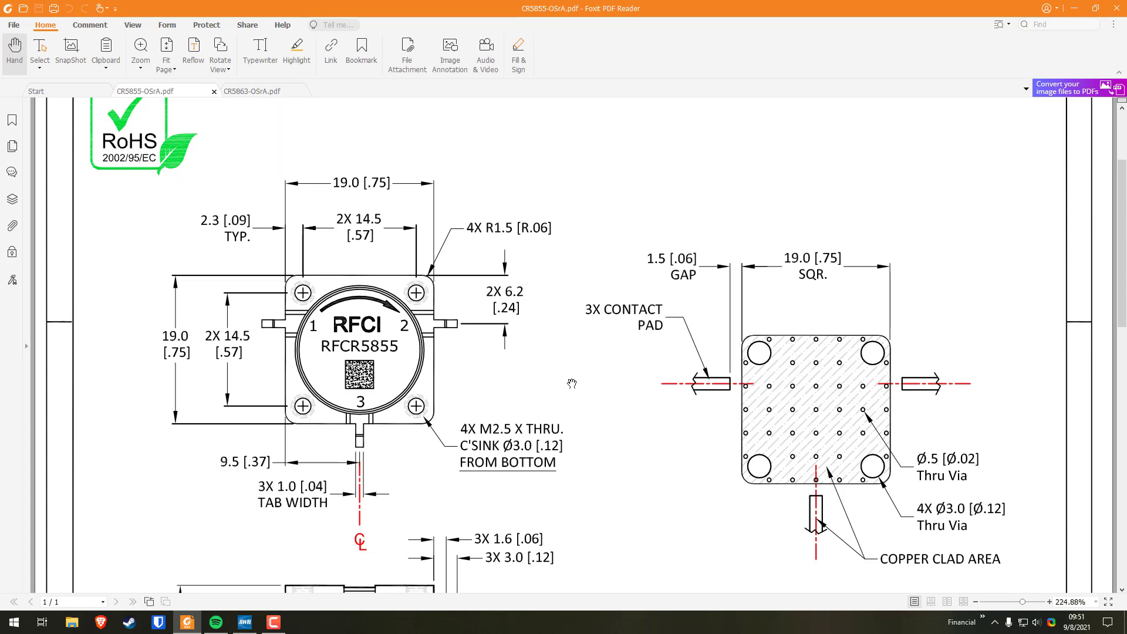
pyautogui.scroll(-2, 544, 384)
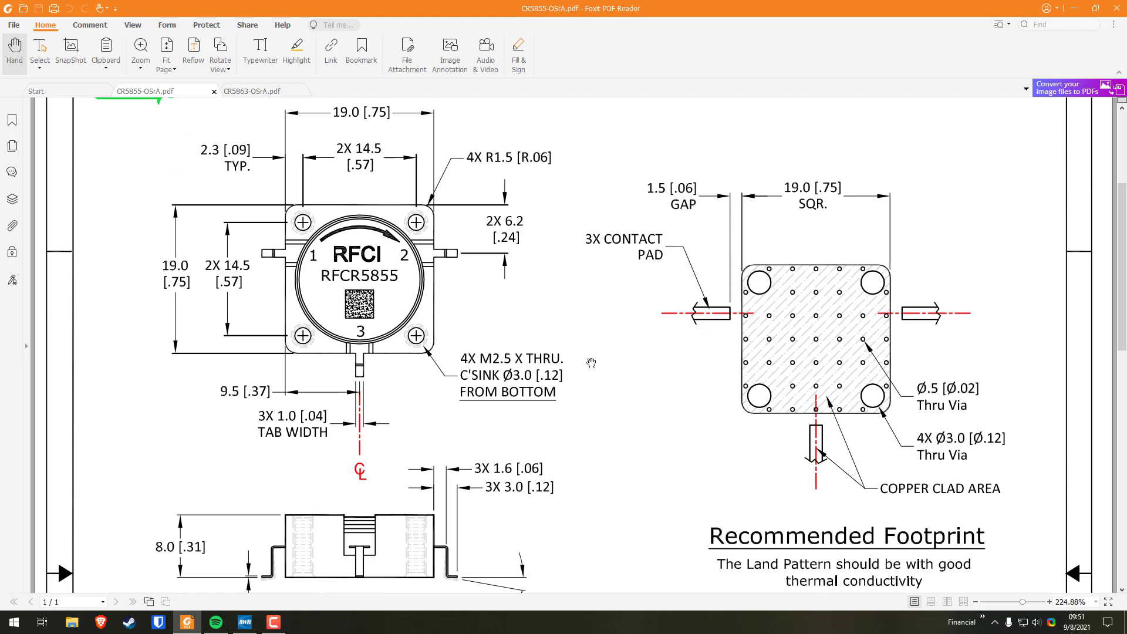
pyautogui.scroll(-2, 472, 380)
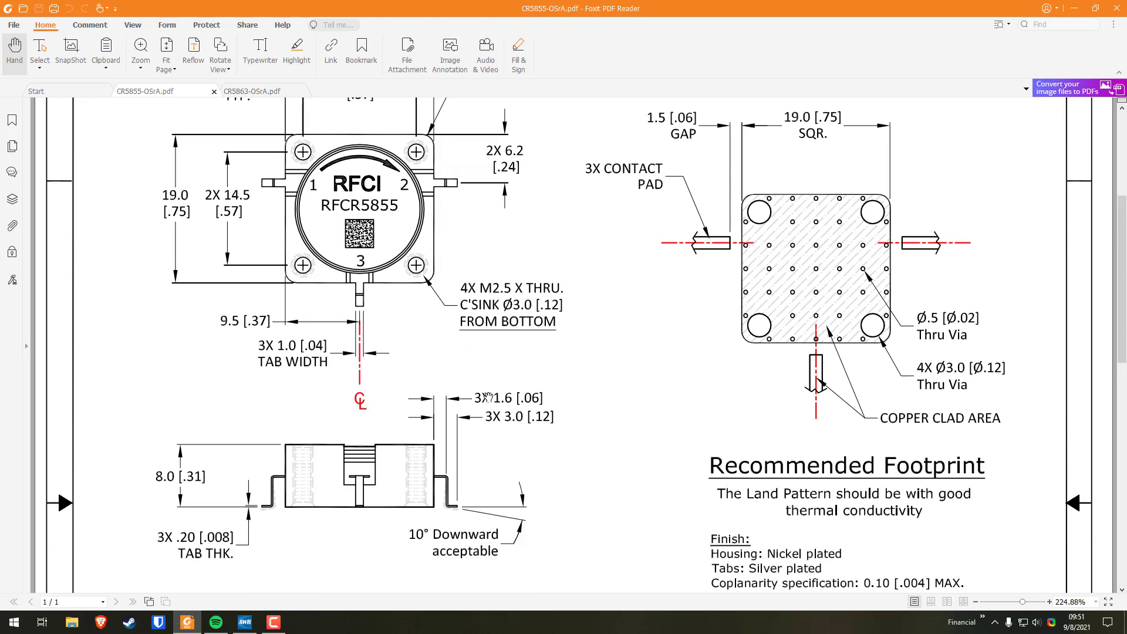
pyautogui.scroll(3, 488, 397)
pyautogui.moveTo(630, 17); pyautogui.dragTo(1126, 53)
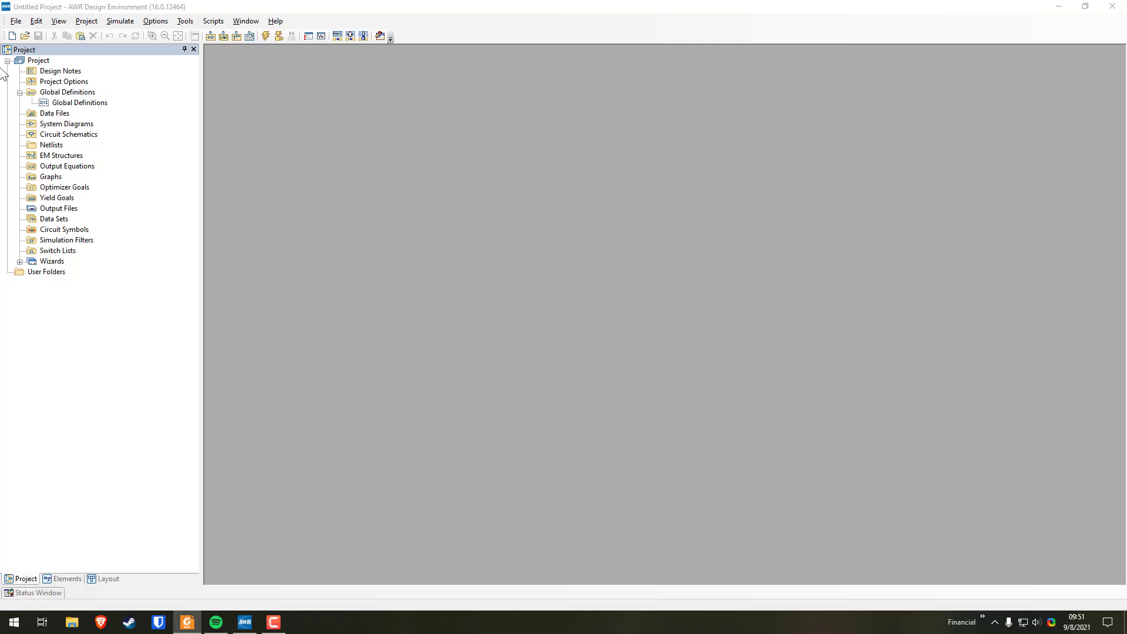
# In AWR Design Environment, create a new project from the AWR example library AWR_RFBoard_2layer.
pyautogui.click(179, 10)
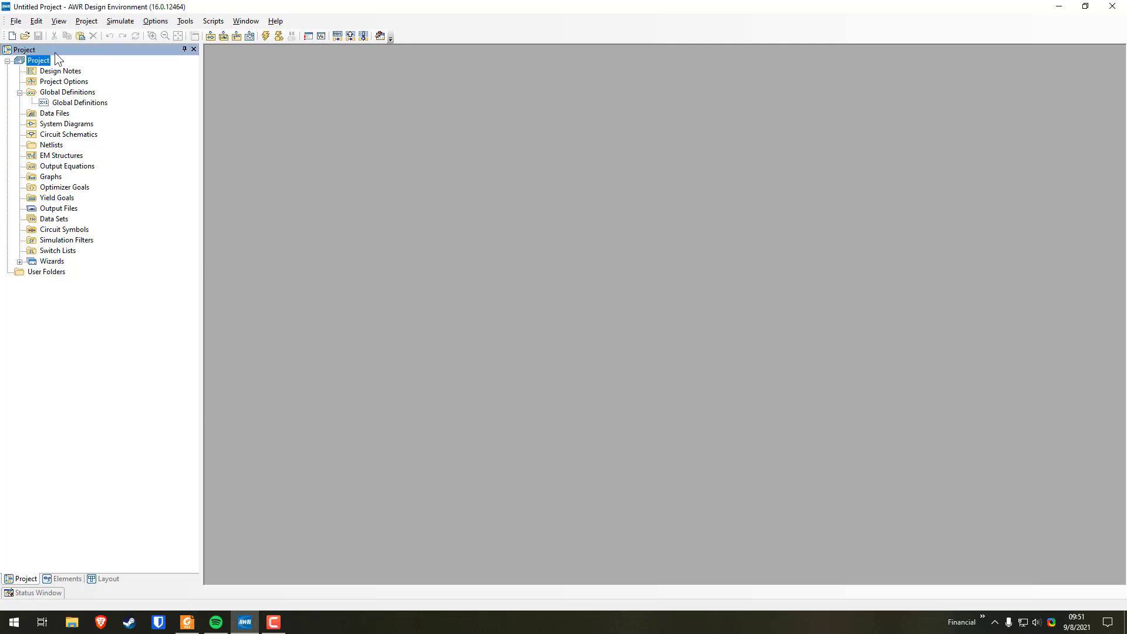
pyautogui.click(12, 24)
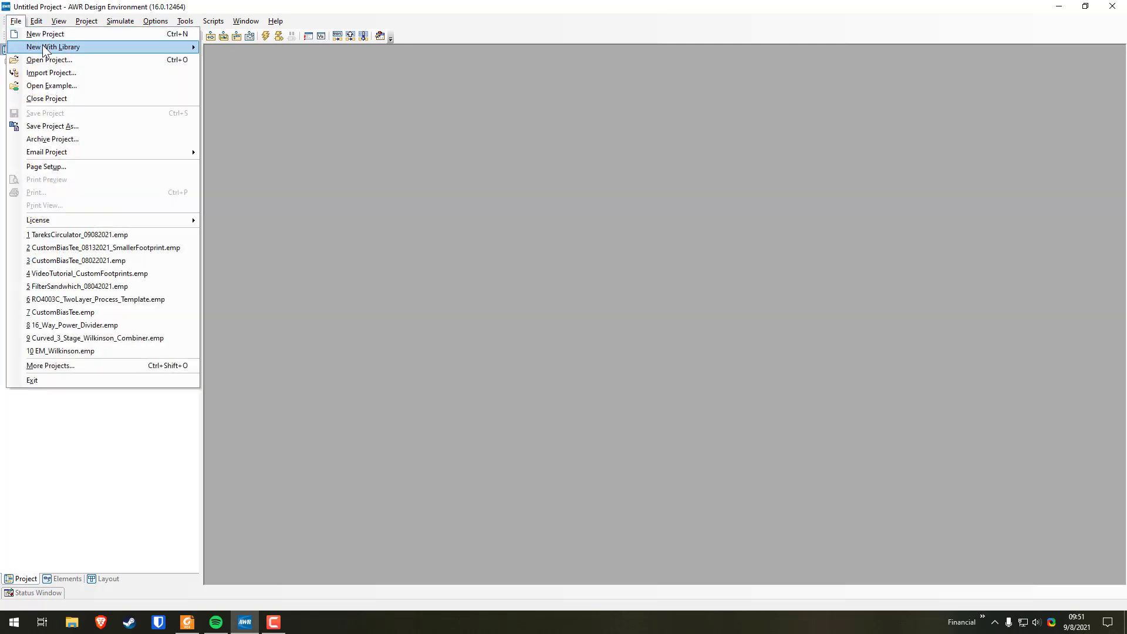
pyautogui.moveTo(50, 48)
pyautogui.moveTo(262, 48)
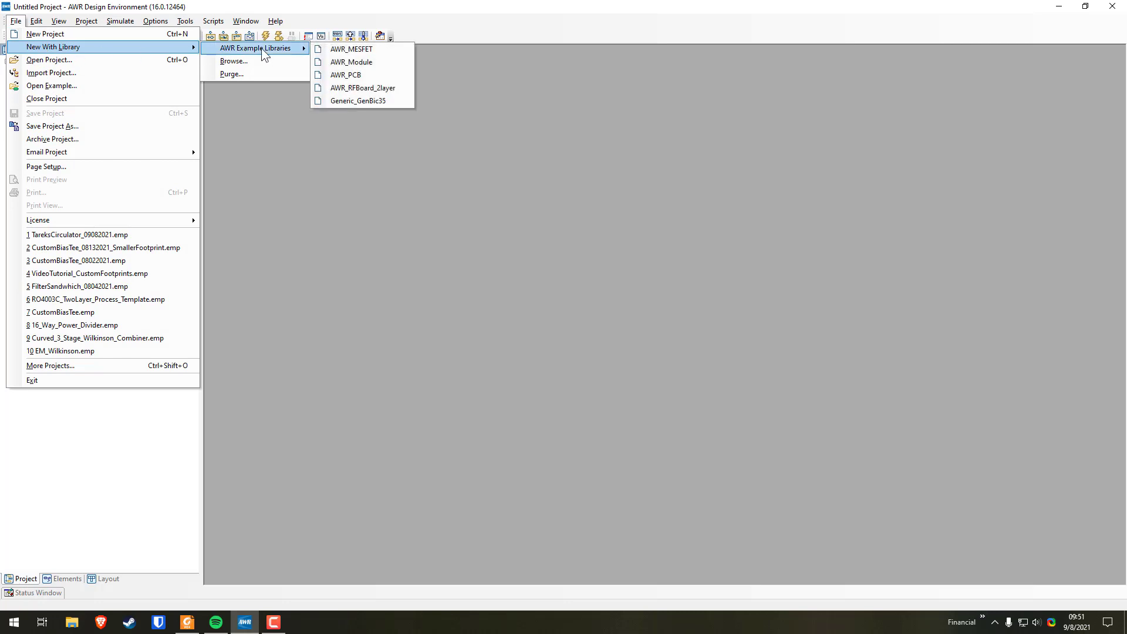
pyautogui.click(348, 91)
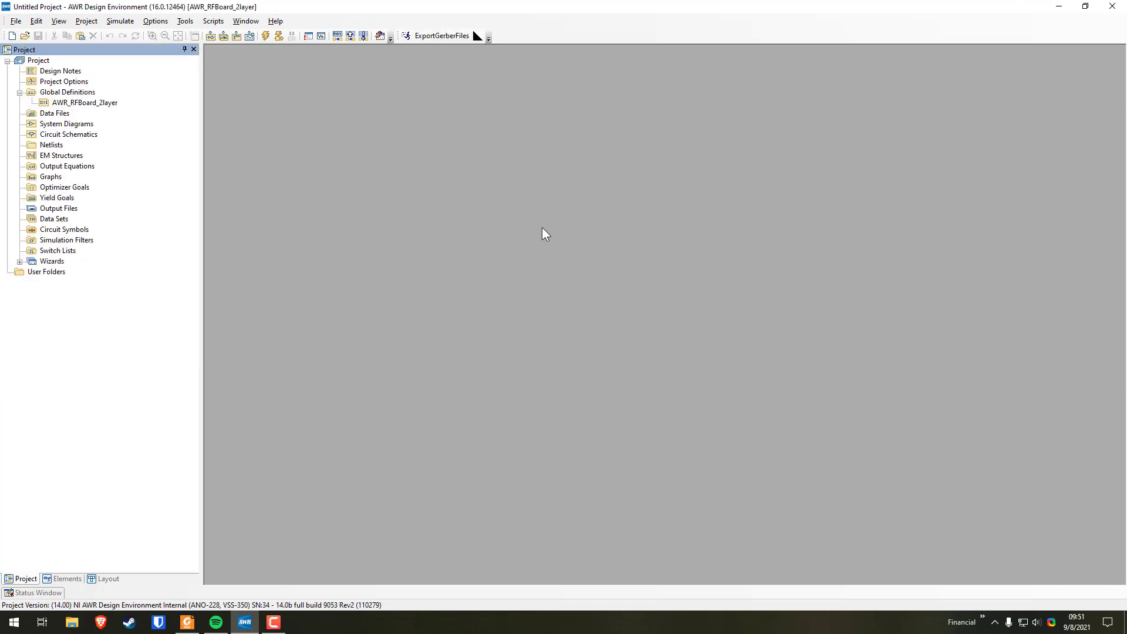
# In the AWR_RFBoard_2layer global definitions, disable the RO4350 substrate parameters and enable the RO4003 set.
pyautogui.doubleClick(71, 103)
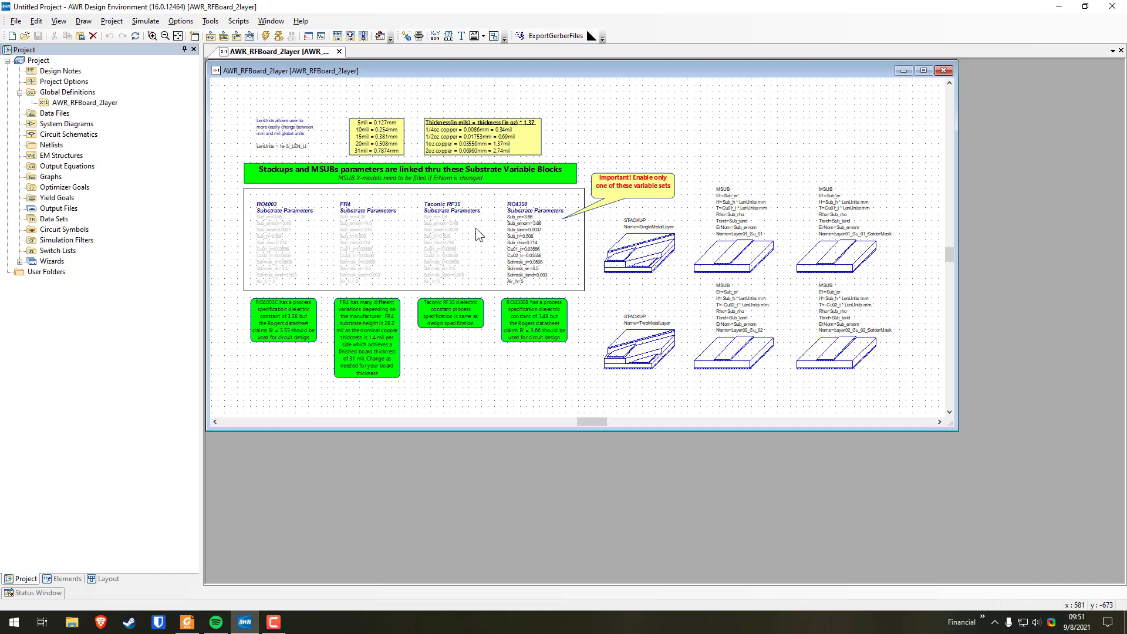
pyautogui.rightClick(538, 253)
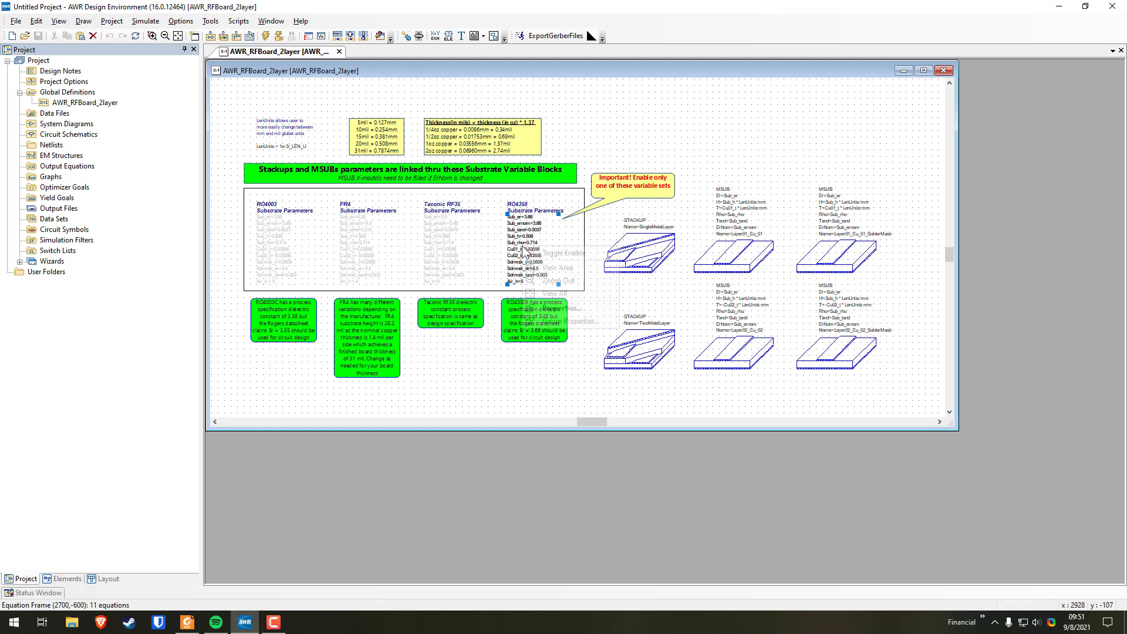
pyautogui.click(539, 252)
pyautogui.rightClick(280, 240)
pyautogui.click(296, 246)
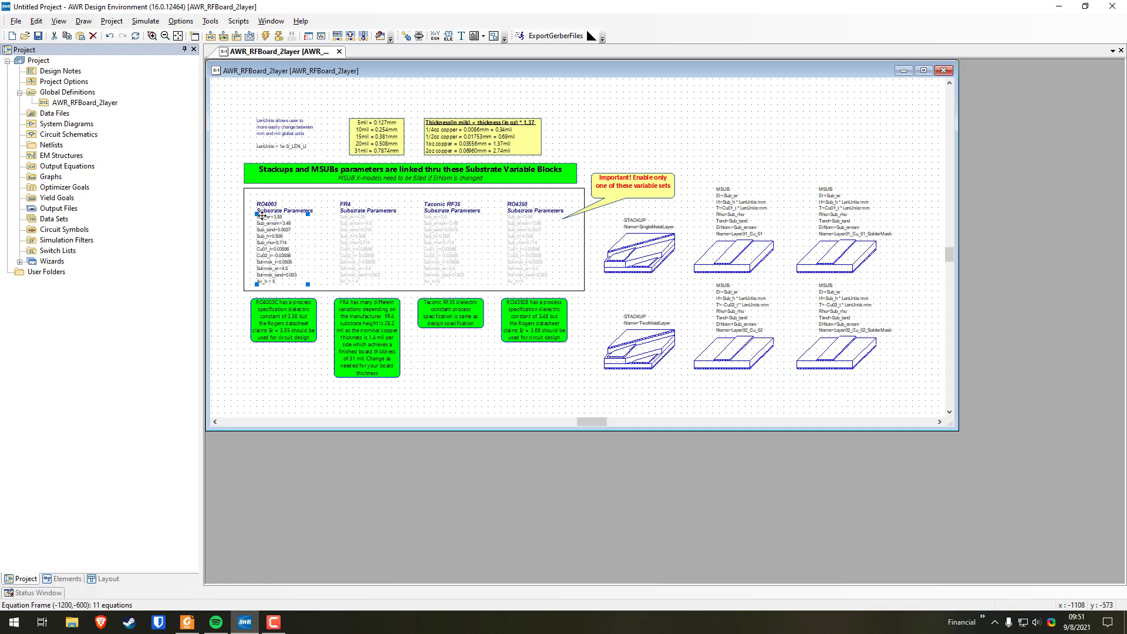
# Examine the RO4003 substrate parameters, the dielectric constant notes and the board and copper thickness conversion tables.
pyautogui.scroll(3, 271, 211)
pyautogui.doubleClick(299, 194)
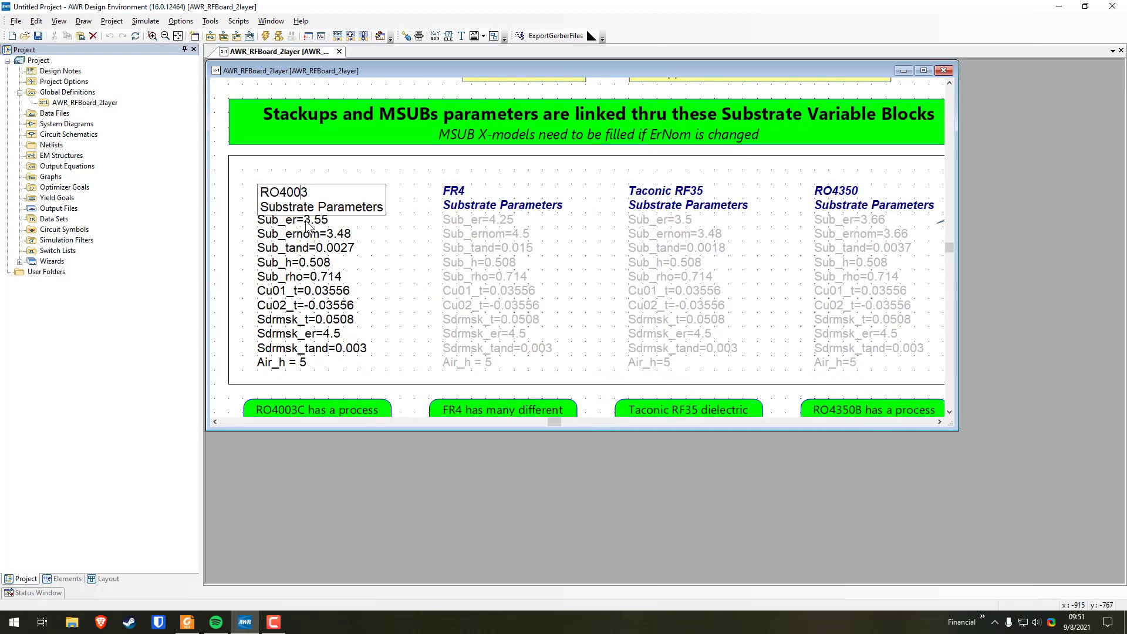
pyautogui.click(390, 271)
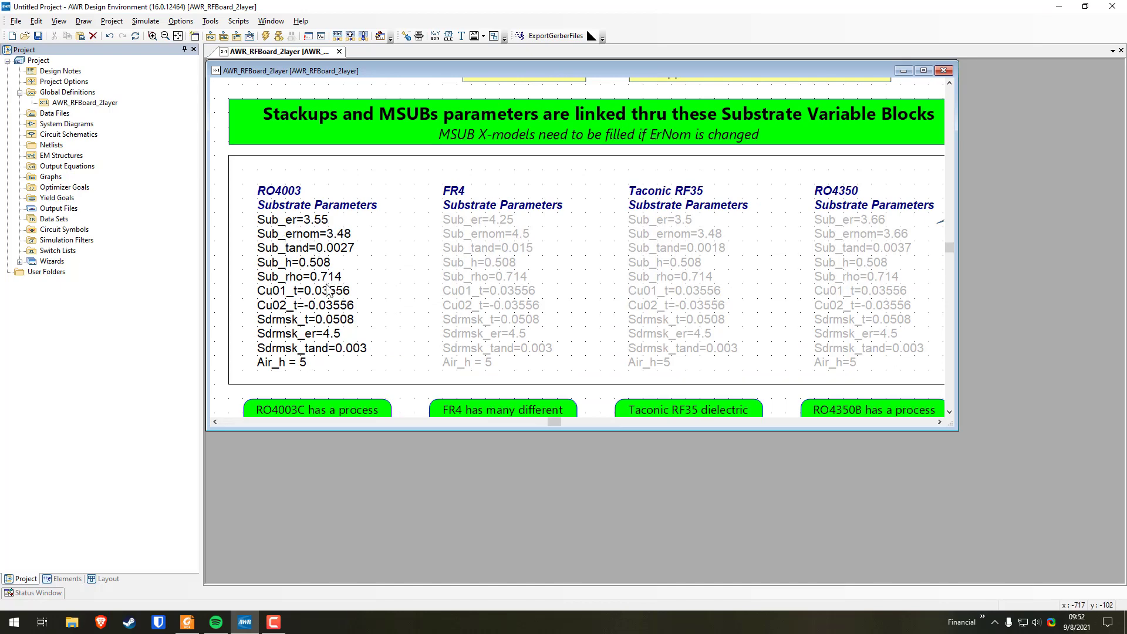
pyautogui.scroll(-5, 329, 290)
pyautogui.scroll(2, 347, 296)
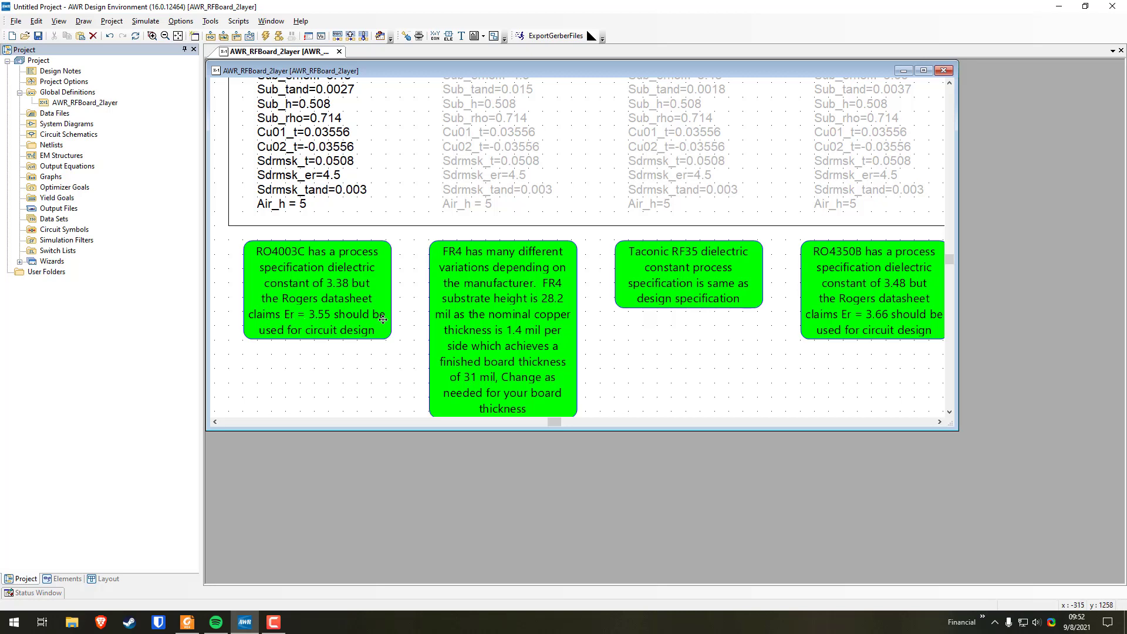
pyautogui.scroll(3, 384, 358)
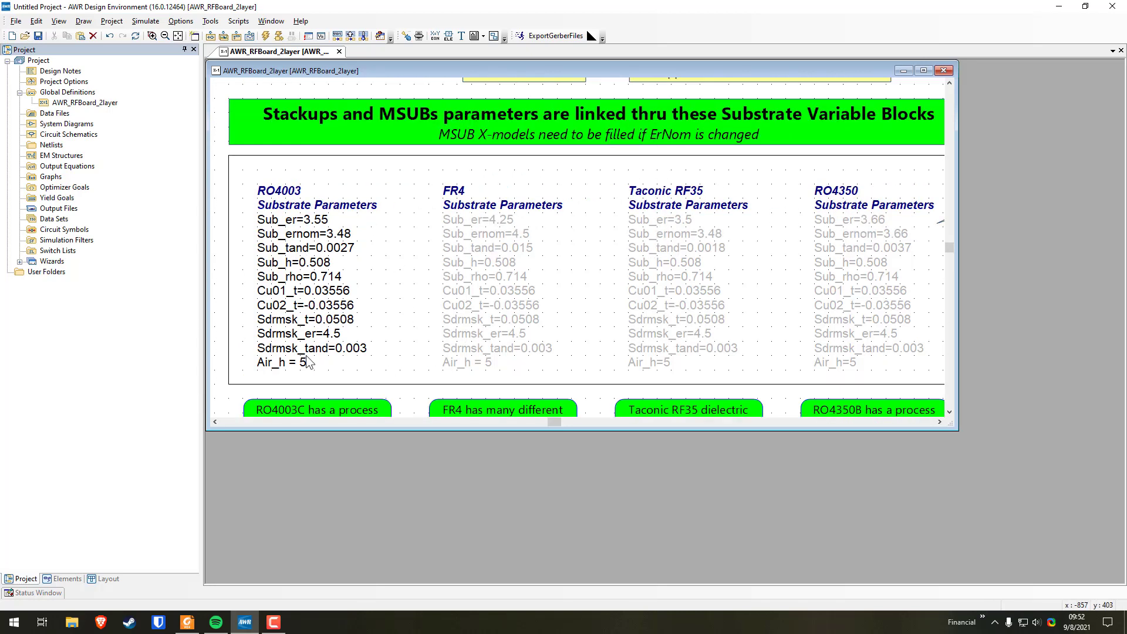
pyautogui.scroll(3, 364, 288)
pyautogui.scroll(-2, 390, 290)
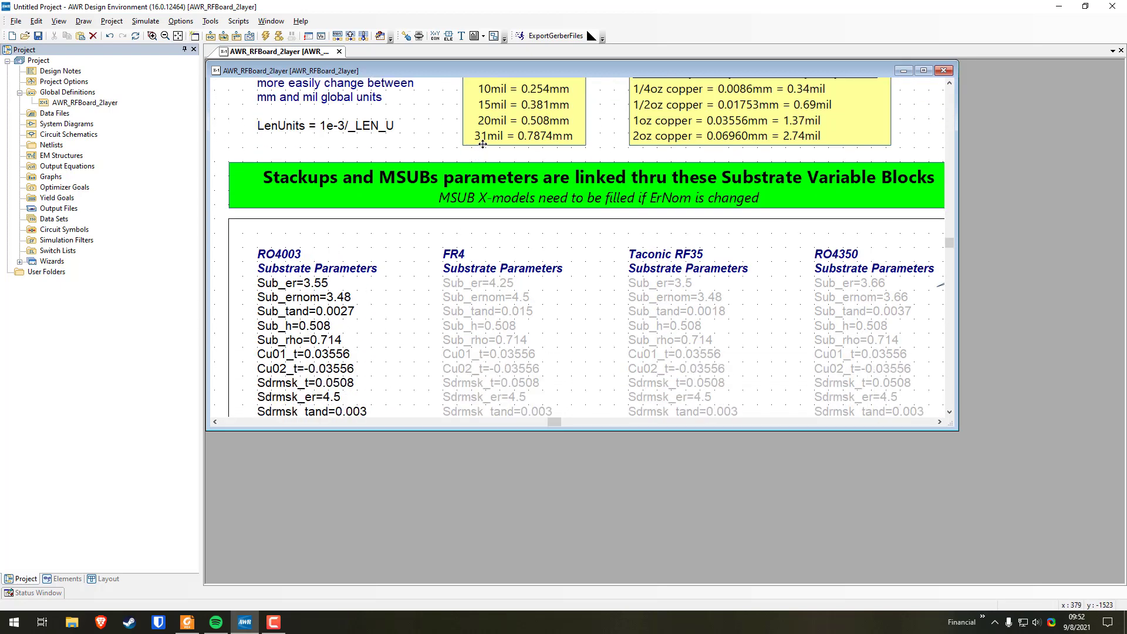
pyautogui.scroll(1, 476, 138)
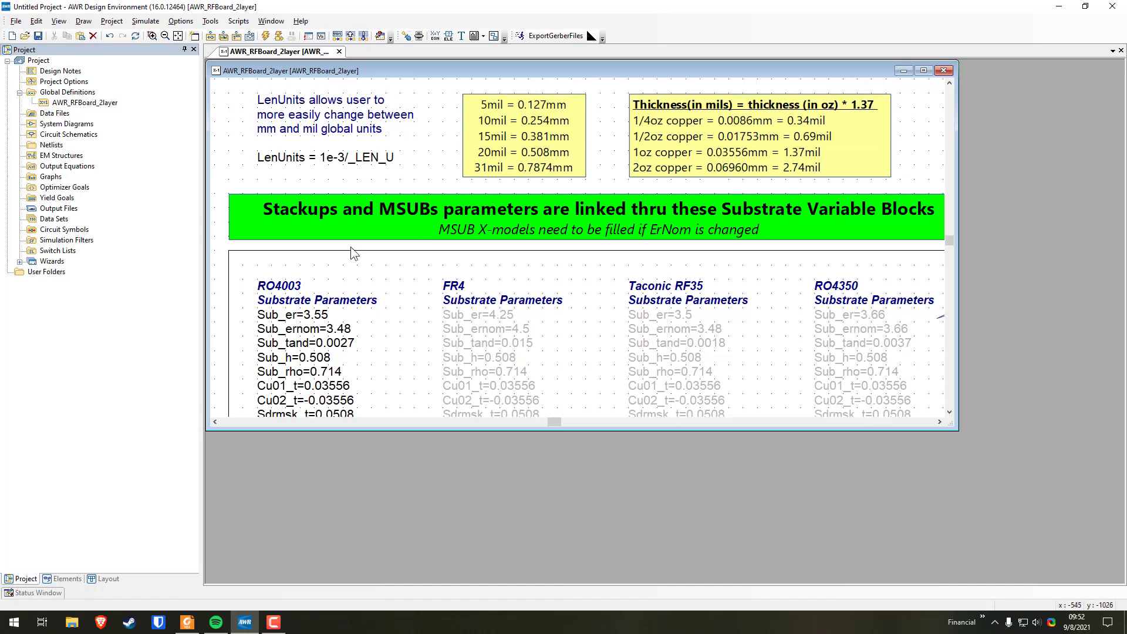
# Set the RO4003 substrate height Sub_h to 0.7874 for a 31 mil board.
pyautogui.scroll(-2, 335, 336)
pyautogui.scroll(1, 317, 341)
pyautogui.click(314, 326)
pyautogui.hotkey('shift', 'Right')
pyautogui.hotkey('shift', 'Right')
pyautogui.hotkey('shift', 'Right')
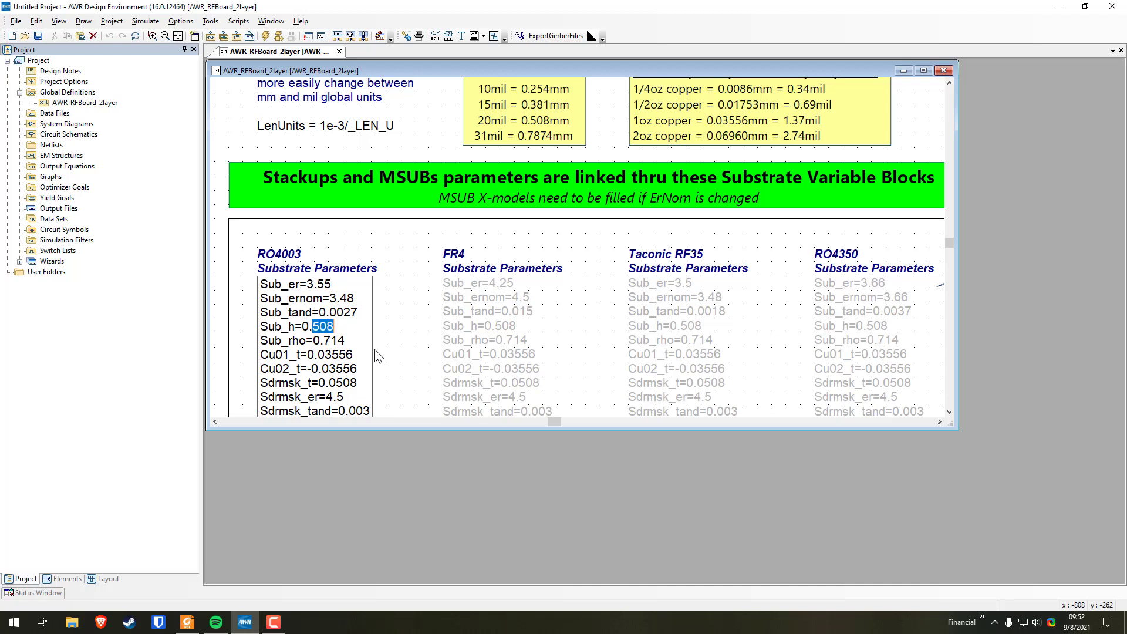
pyautogui.write('0.')
pyautogui.press('BackSpace')
pyautogui.press('BackSpace')
pyautogui.write('7874')
pyautogui.click(375, 351)
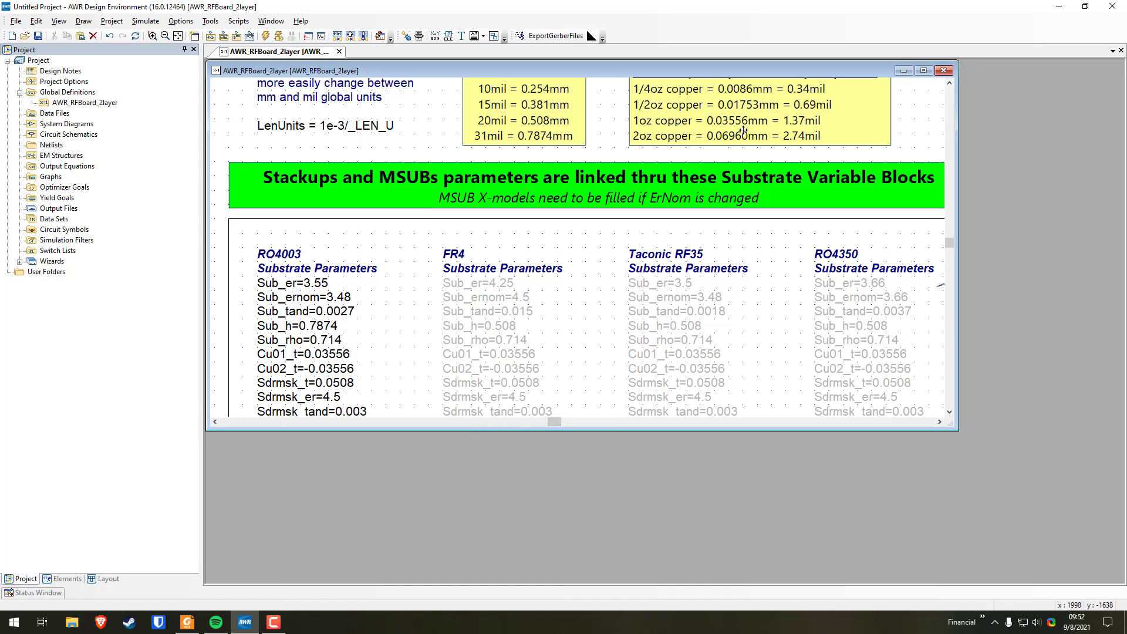
# Review the STACKUP and MSUB definitions linked to the substrate variables and maximize the global definitions window.
pyautogui.moveTo(558, 422); pyautogui.dragTo(608, 419)
pyautogui.scroll(-6, 644, 359)
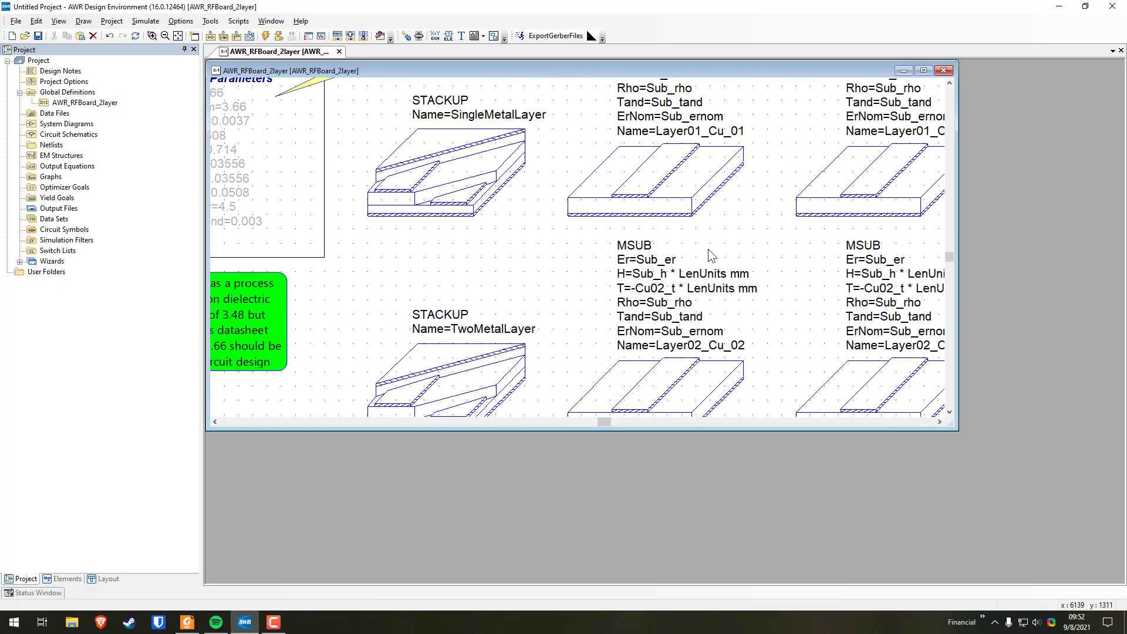
pyautogui.scroll(1, 690, 332)
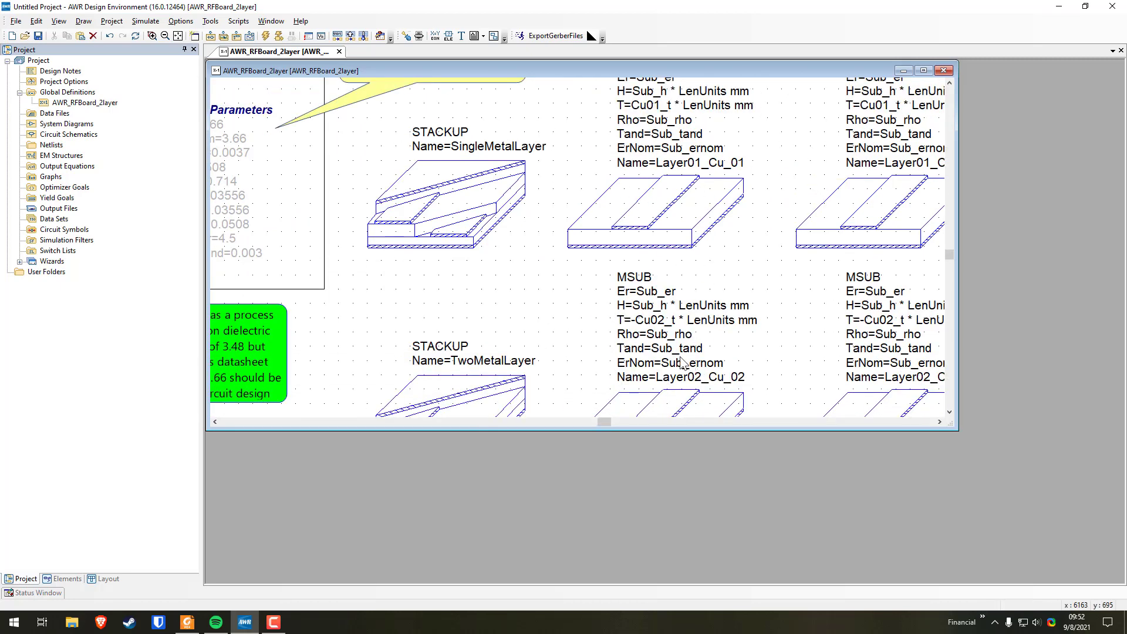
pyautogui.scroll(-3, 671, 351)
pyautogui.keyDown('ctrl'); pyautogui.scroll(-3, 531, 382); pyautogui.keyUp('ctrl')
pyautogui.keyDown('ctrl'); pyautogui.scroll(1, 386, 294); pyautogui.keyUp('ctrl')
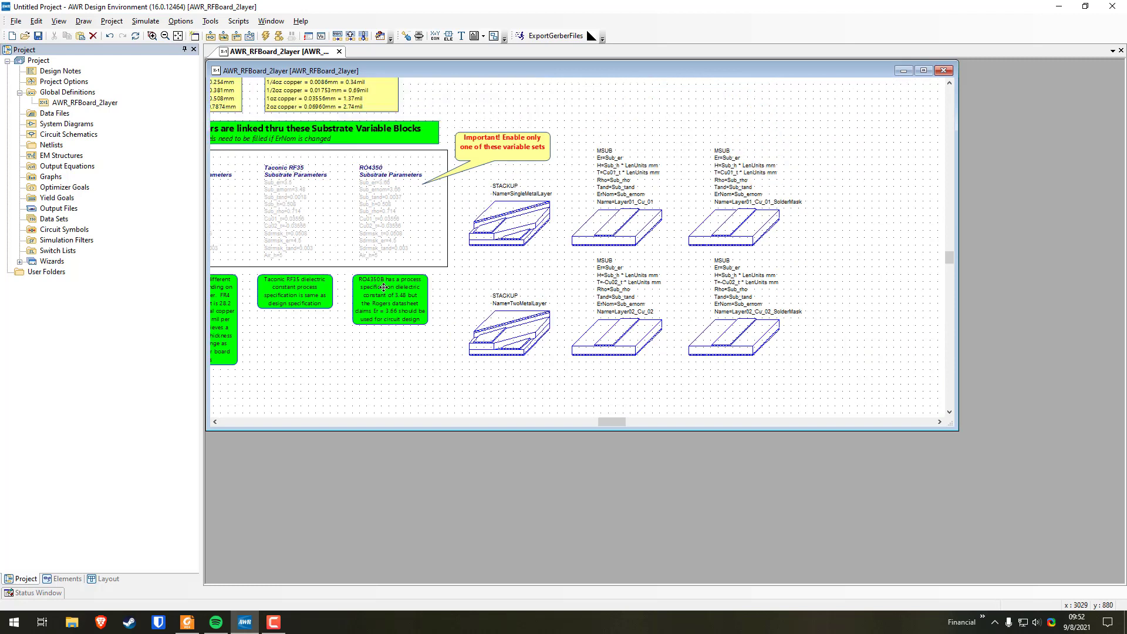
pyautogui.moveTo(611, 421); pyautogui.dragTo(590, 418)
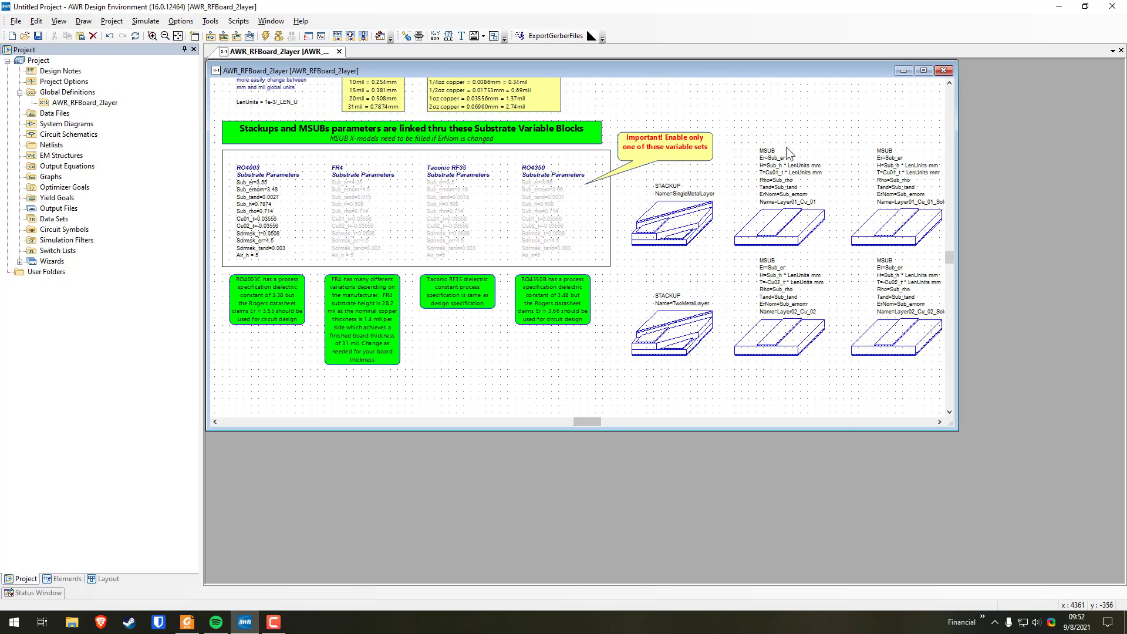
pyautogui.click(922, 71)
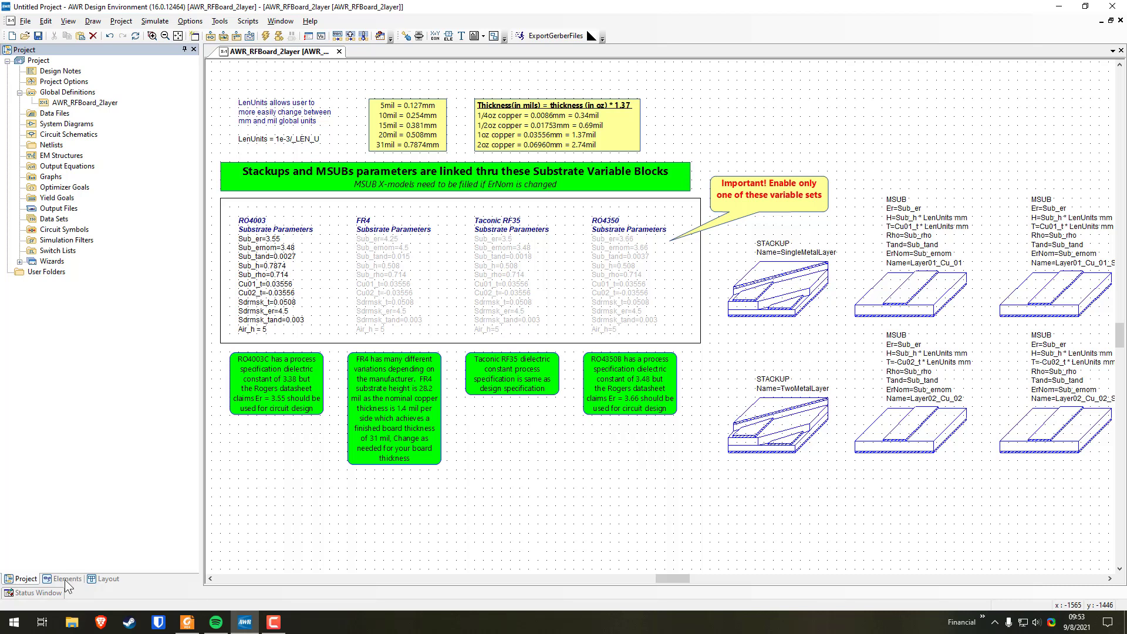
# Browse the via cells in the RFBoard_2layer_VIA layout cell library and collapse its list.
pyautogui.click(109, 579)
pyautogui.scroll(2, 188, 188)
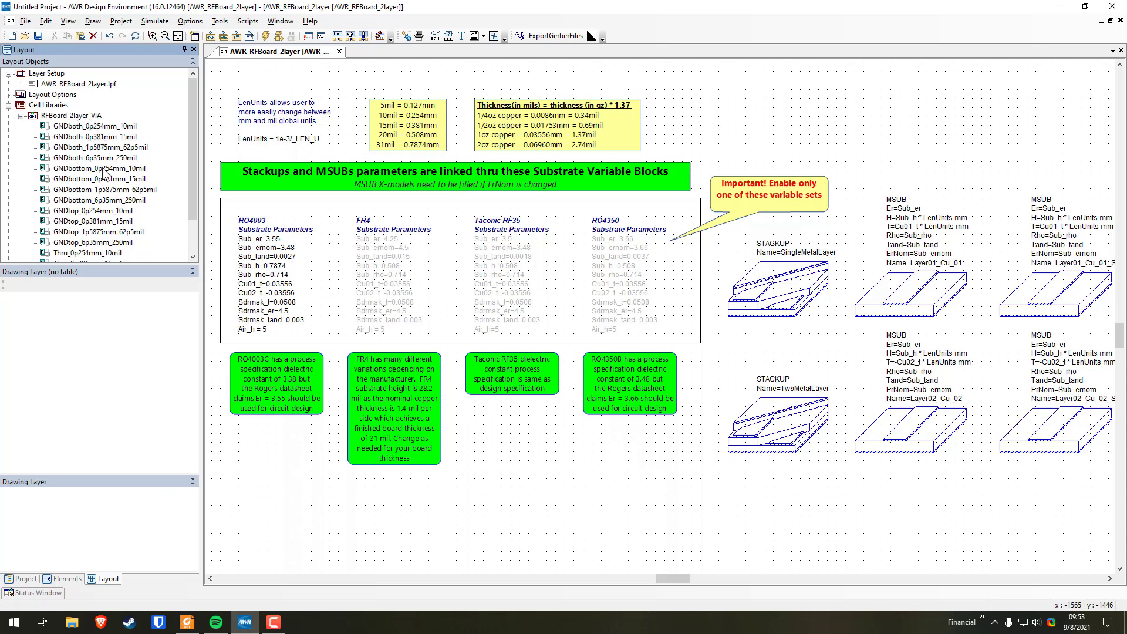
pyautogui.moveTo(192, 157)
pyautogui.mouseDown()
pyautogui.moveTo(189, 189)
pyautogui.moveTo(195, 153)
pyautogui.moveTo(184, 176)
pyautogui.mouseUp()
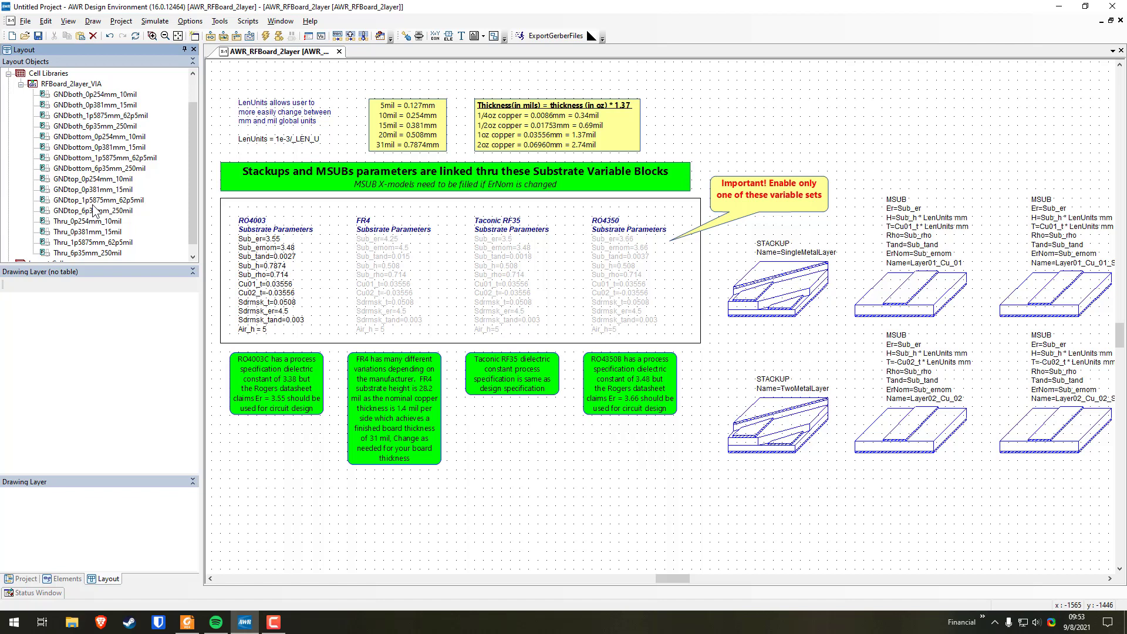
pyautogui.click(21, 84)
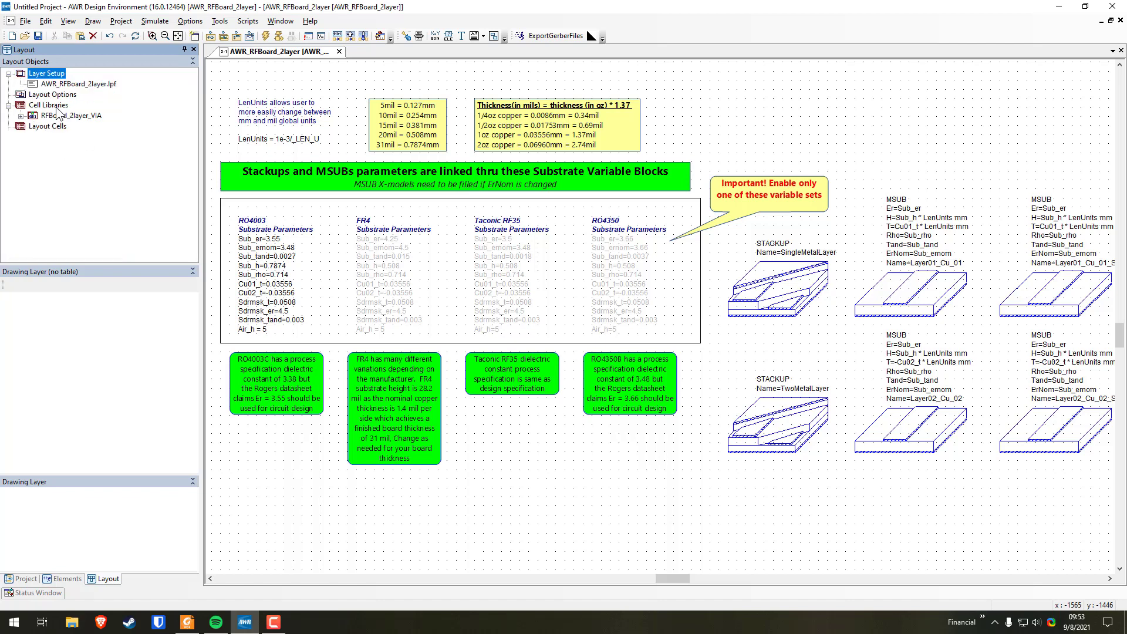
pyautogui.rightClick(50, 105)
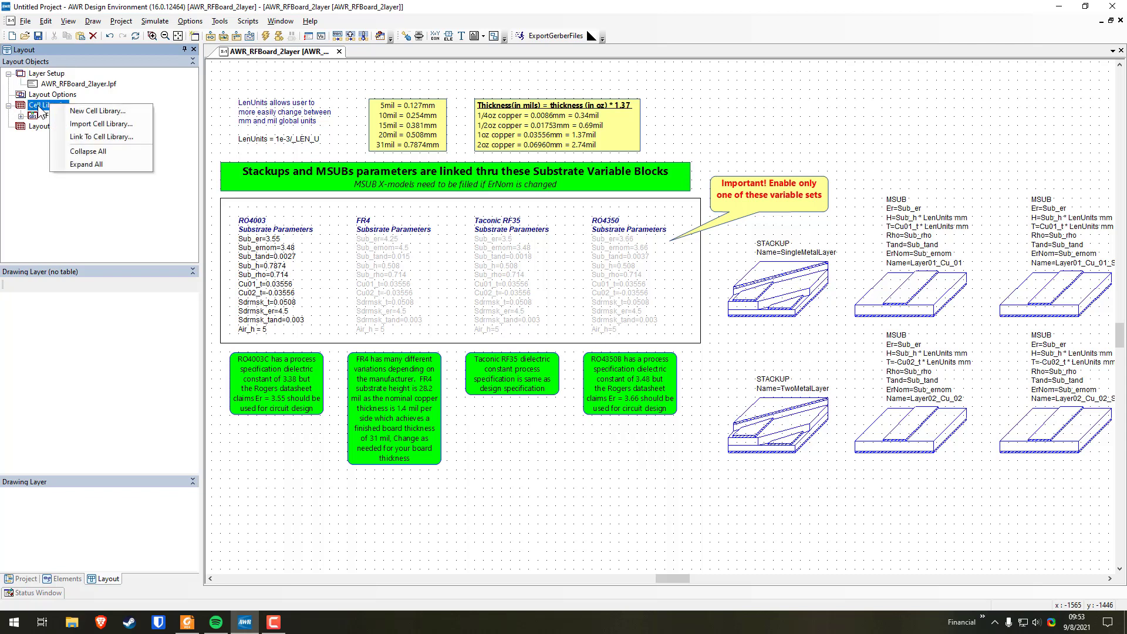
pyautogui.click(85, 111)
pyautogui.moveTo(105, 19); pyautogui.dragTo(195, 65)
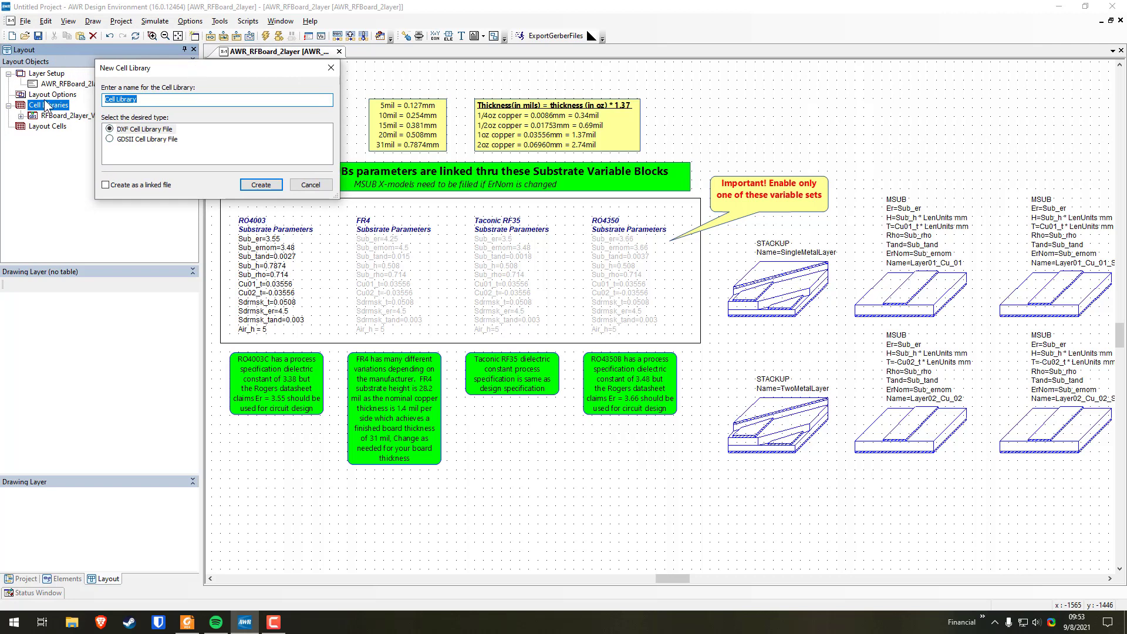
pyautogui.click(123, 138)
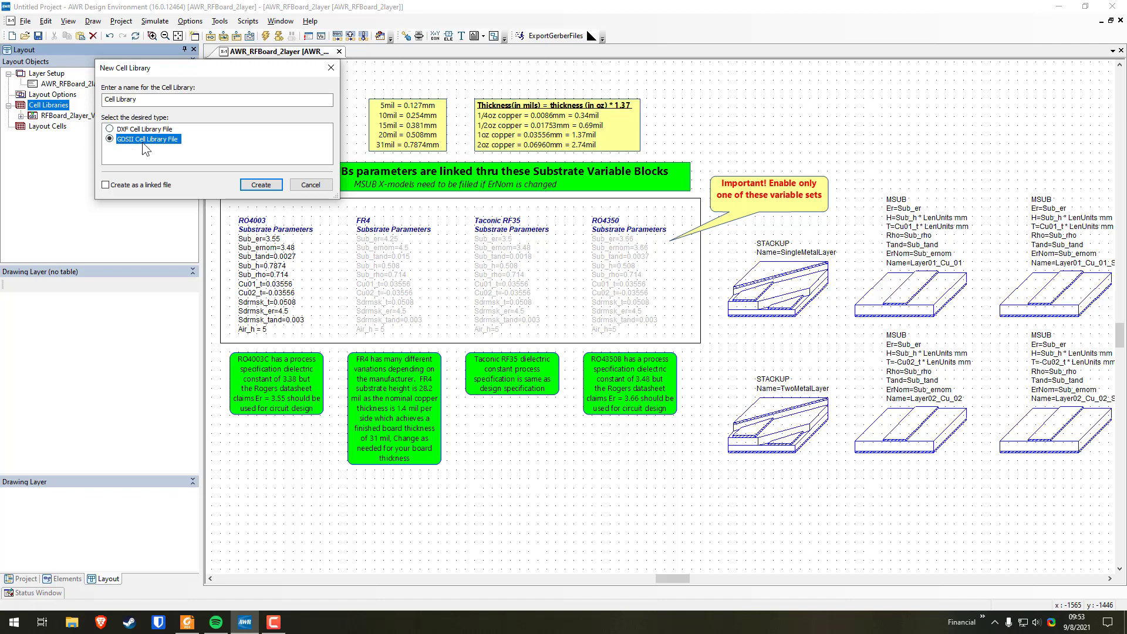
pyautogui.click(111, 187)
pyautogui.click(261, 187)
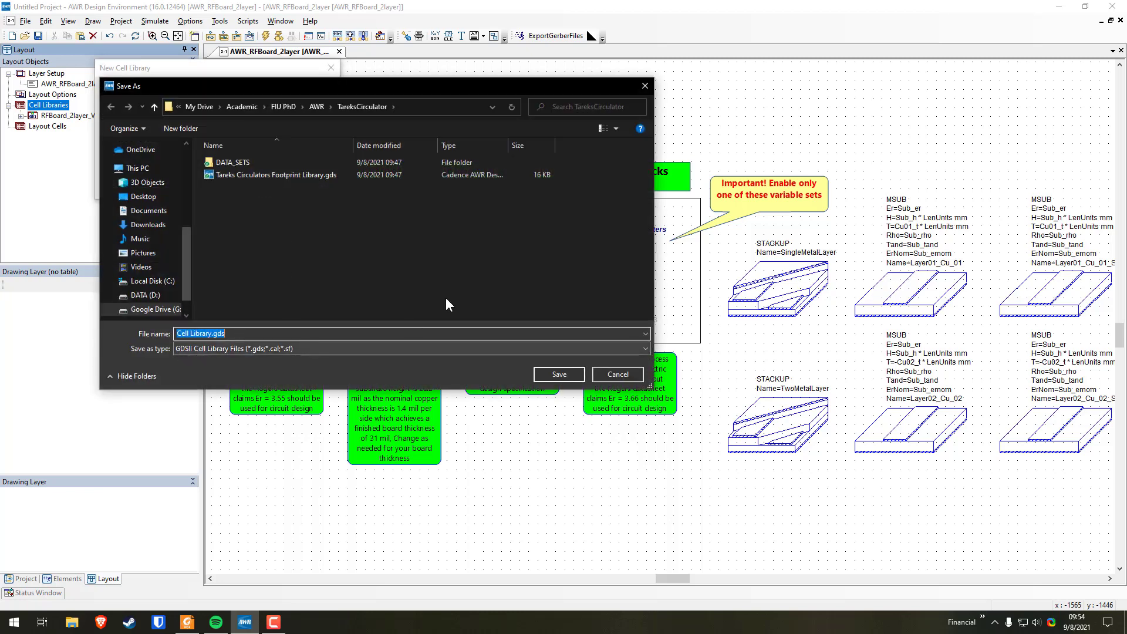
pyautogui.click(646, 86)
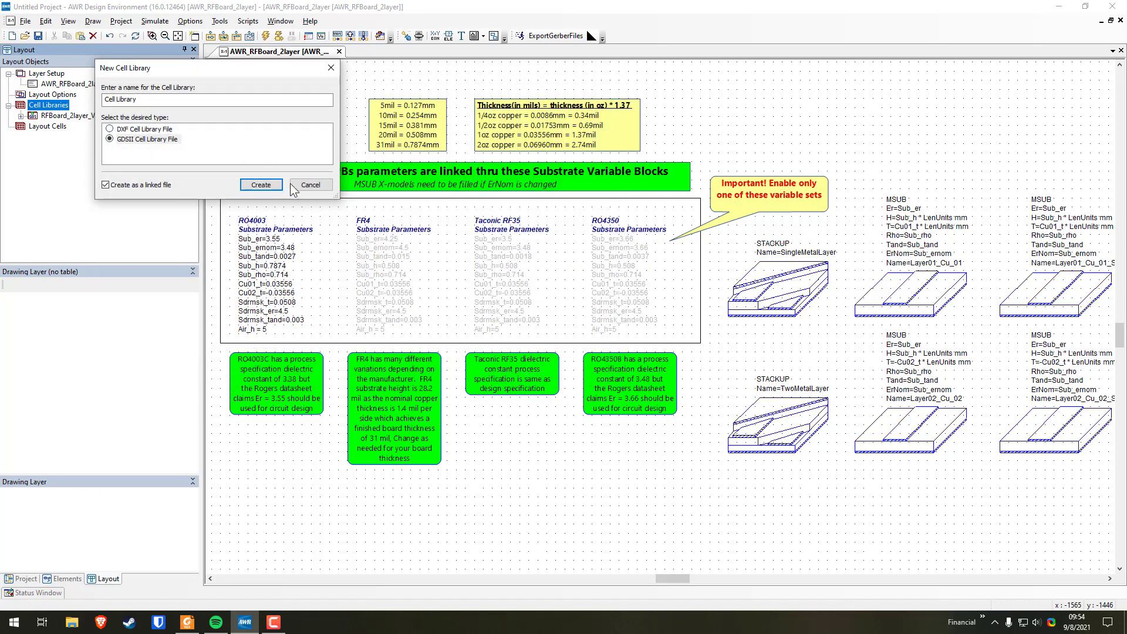
pyautogui.click(312, 186)
# Link the existing circulators footprint GDSII library from the AWR circulator project folder on Google Drive to the project's cell libraries.
pyautogui.rightClick(47, 106)
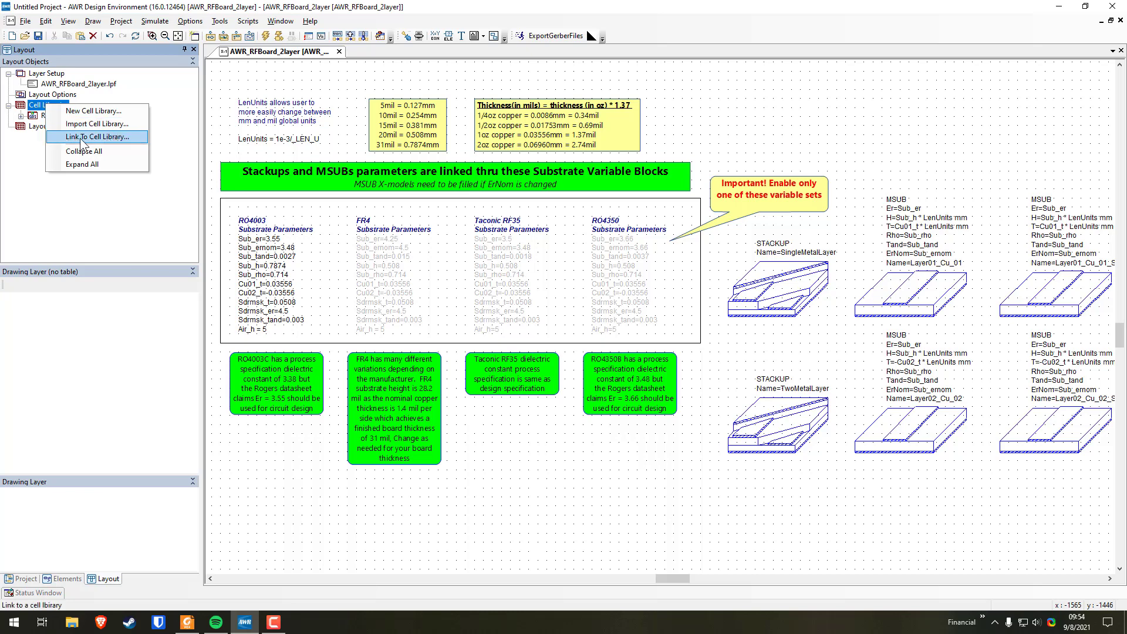
pyautogui.click(111, 124)
pyautogui.moveTo(192, 27); pyautogui.dragTo(213, 71)
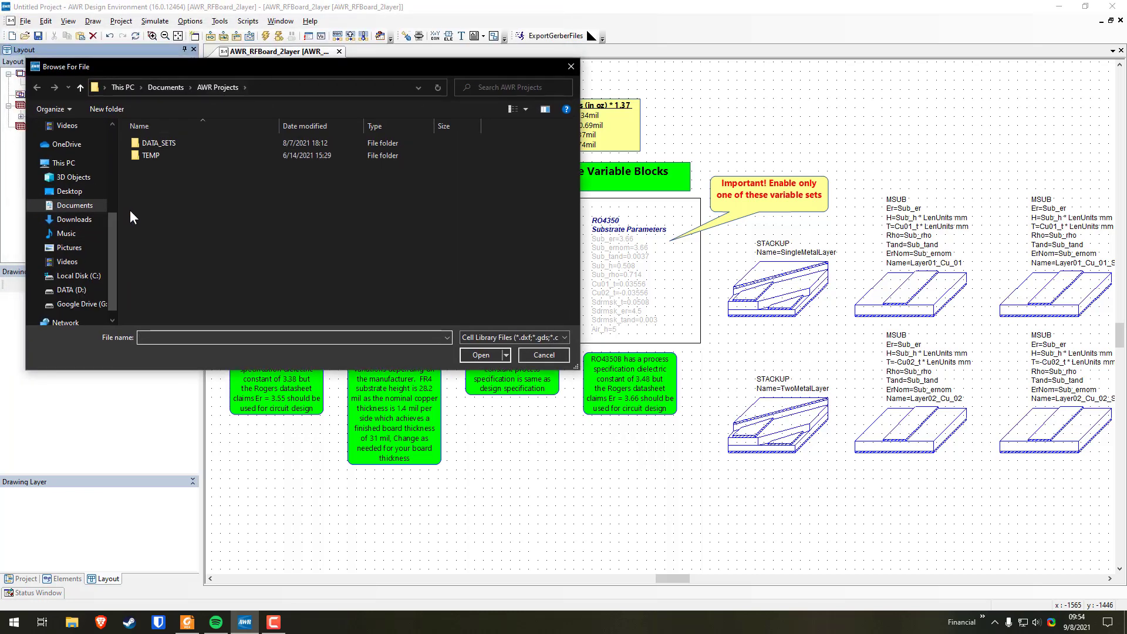
pyautogui.scroll(-1, 115, 242)
pyautogui.click(90, 292)
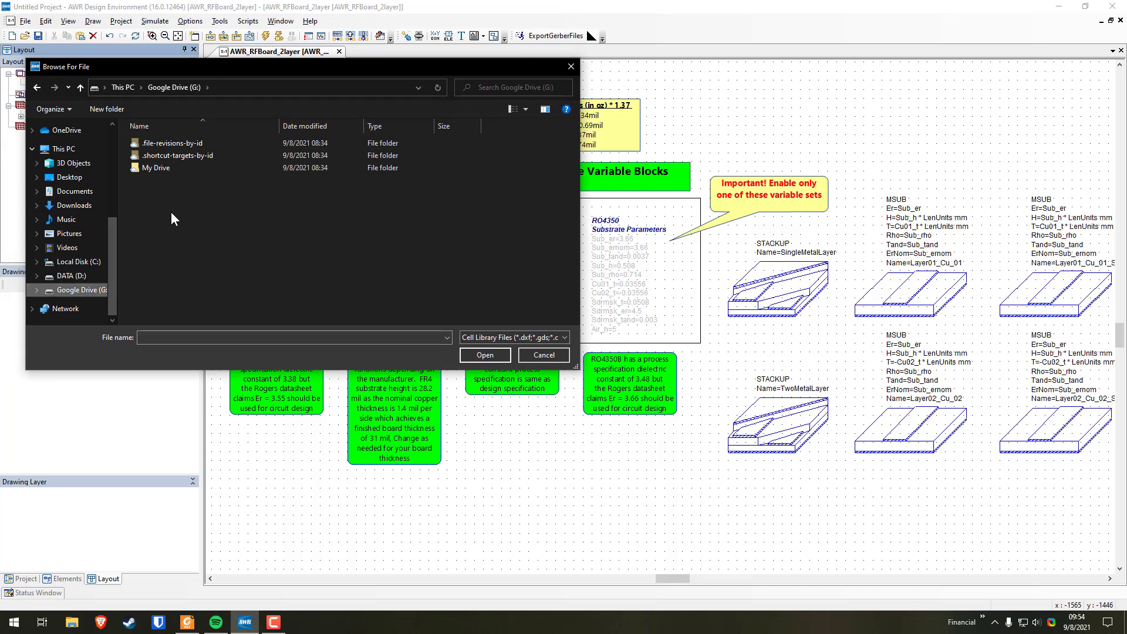
pyautogui.doubleClick(165, 169)
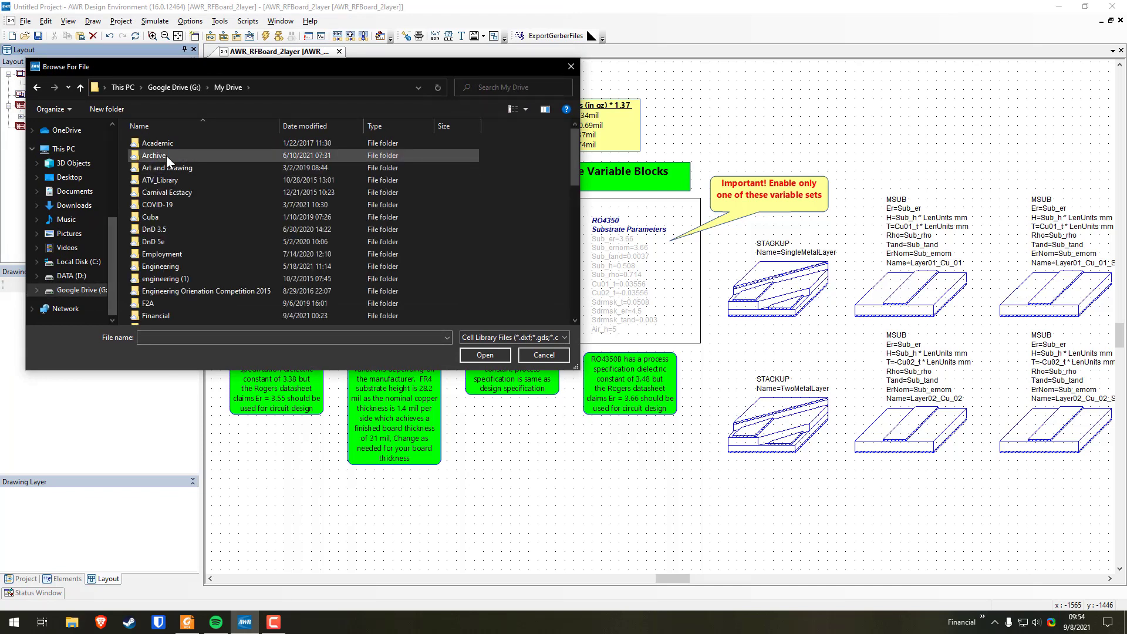
pyautogui.doubleClick(167, 144)
pyautogui.doubleClick(168, 198)
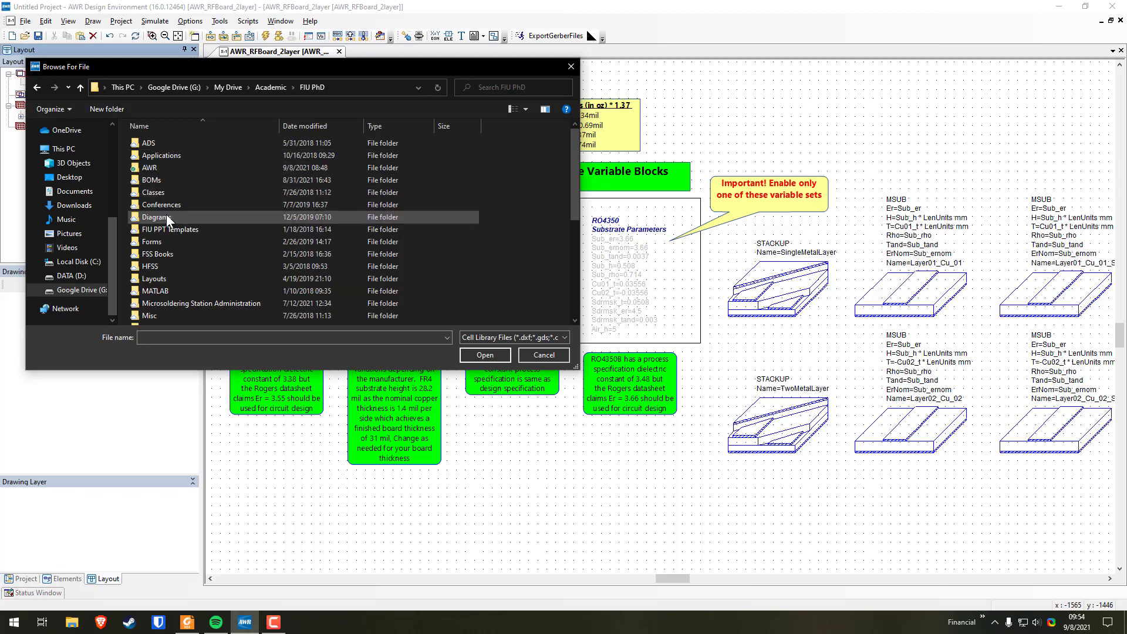
pyautogui.doubleClick(170, 165)
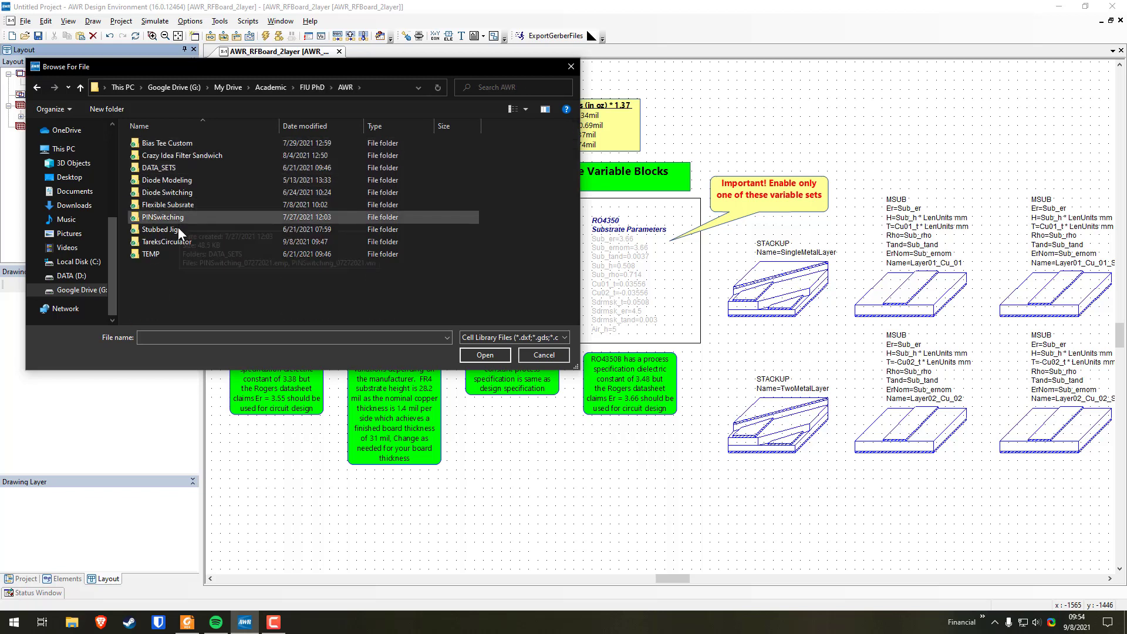
pyautogui.doubleClick(152, 242)
pyautogui.click(171, 157)
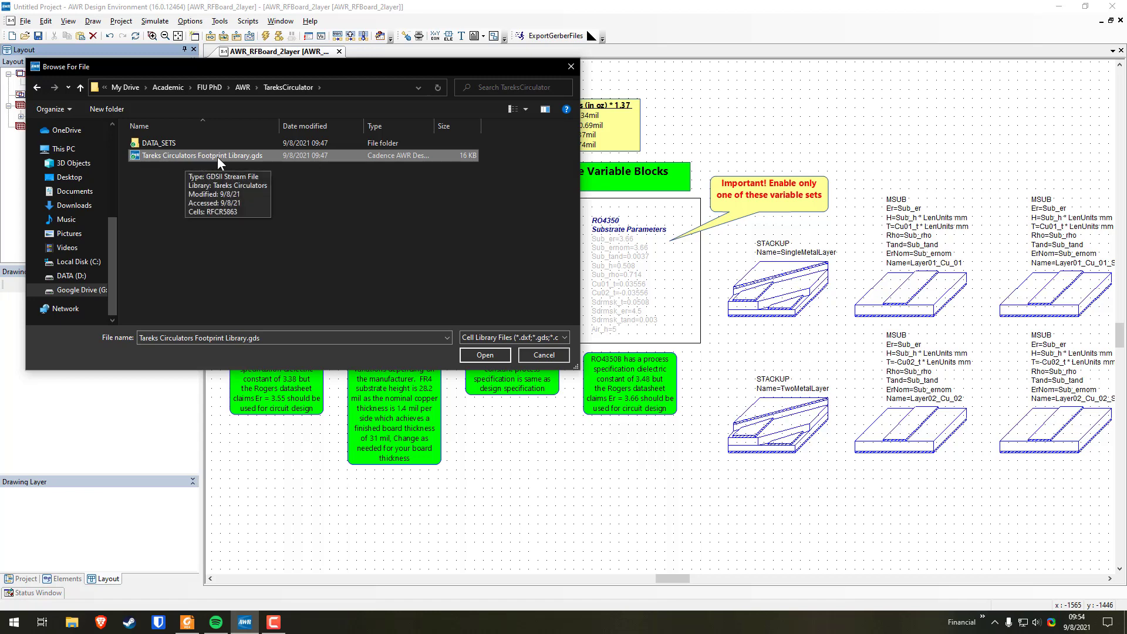
pyautogui.click(484, 356)
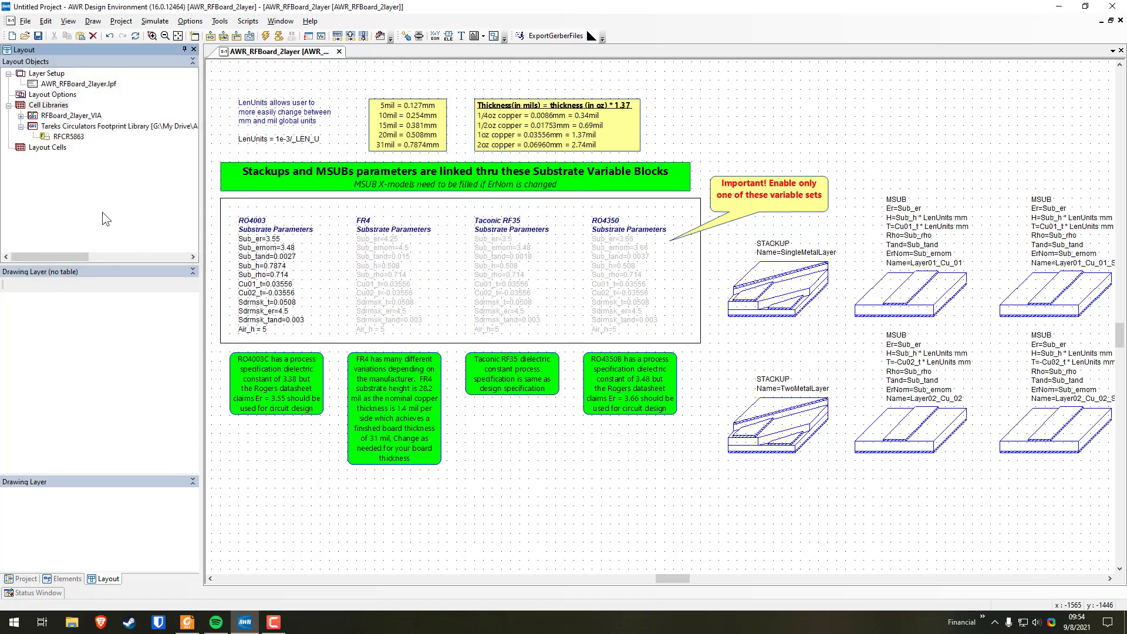
# Open the RFCR5863 reference footprint and create a layout cell named RFCR5855 in the same linked library.
pyautogui.doubleClick(67, 138)
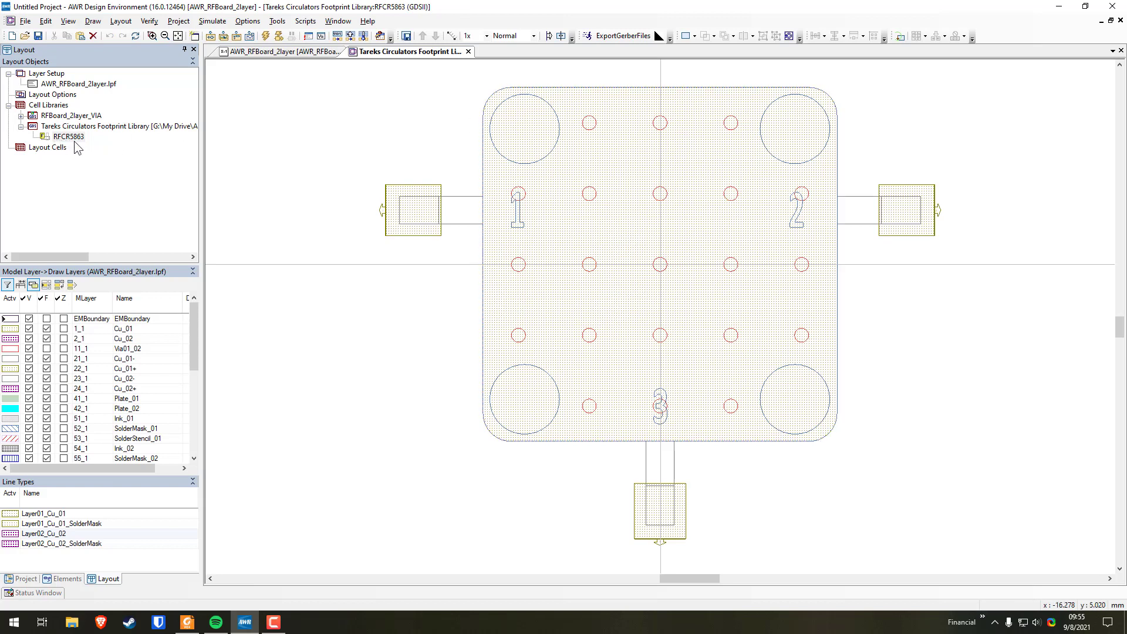
pyautogui.rightClick(61, 126)
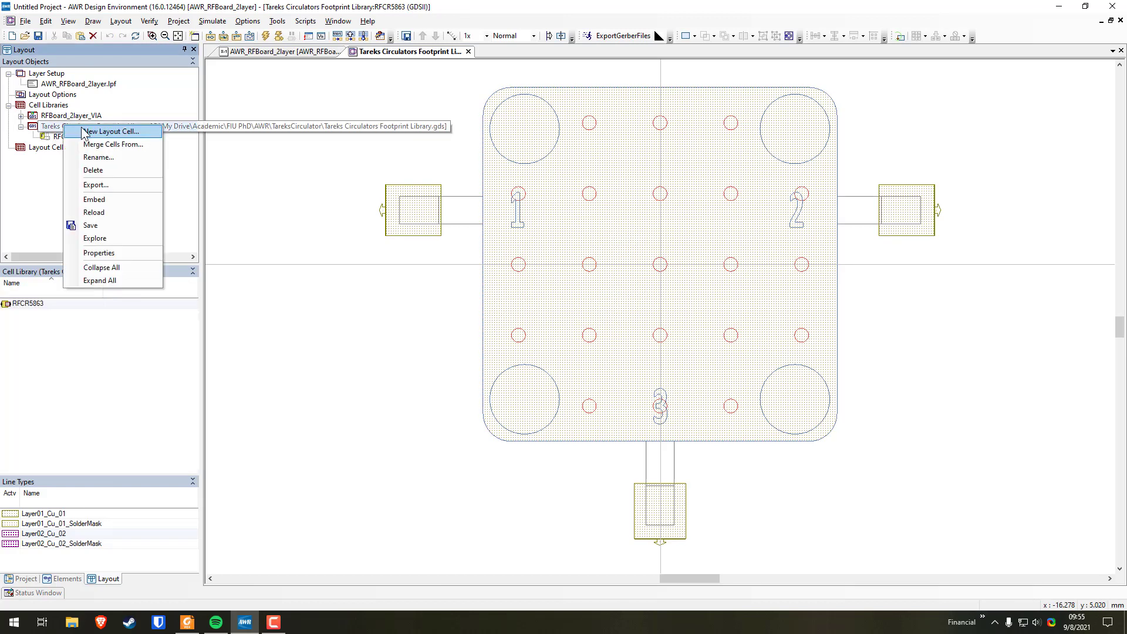
pyautogui.click(111, 133)
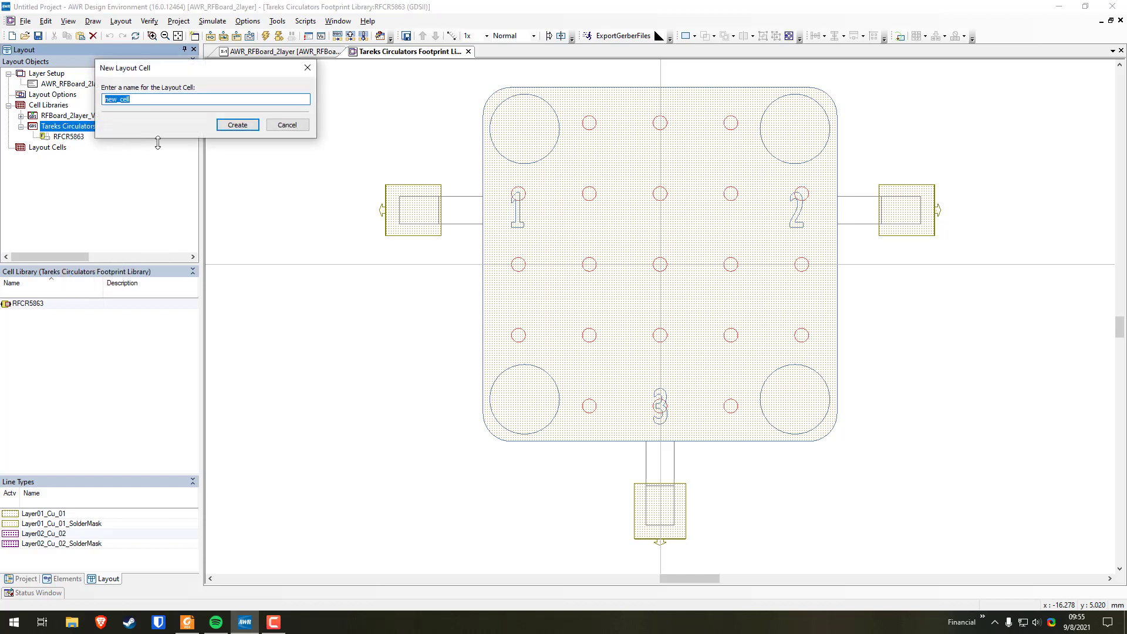
pyautogui.write('RFCR5855')
pyautogui.press('Return')
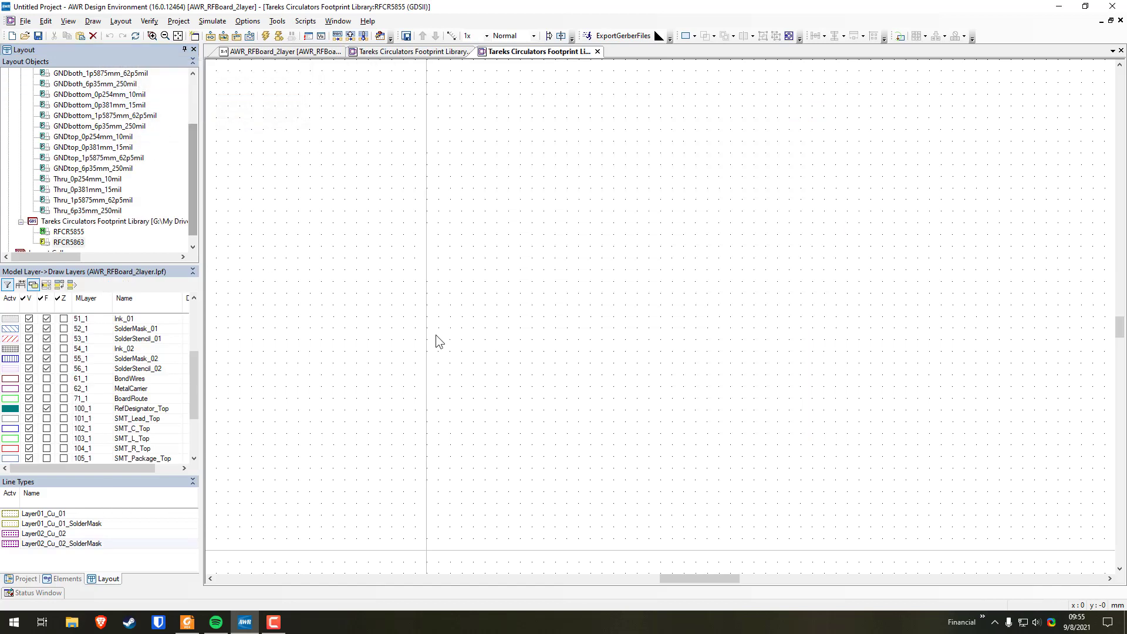
# Draw a rectangle about 5.46 by 4.06 mm around the origin on the SMT_Package_Top layer.
pyautogui.scroll(-1, 476, 377)
pyautogui.scroll(-3, 539, 191)
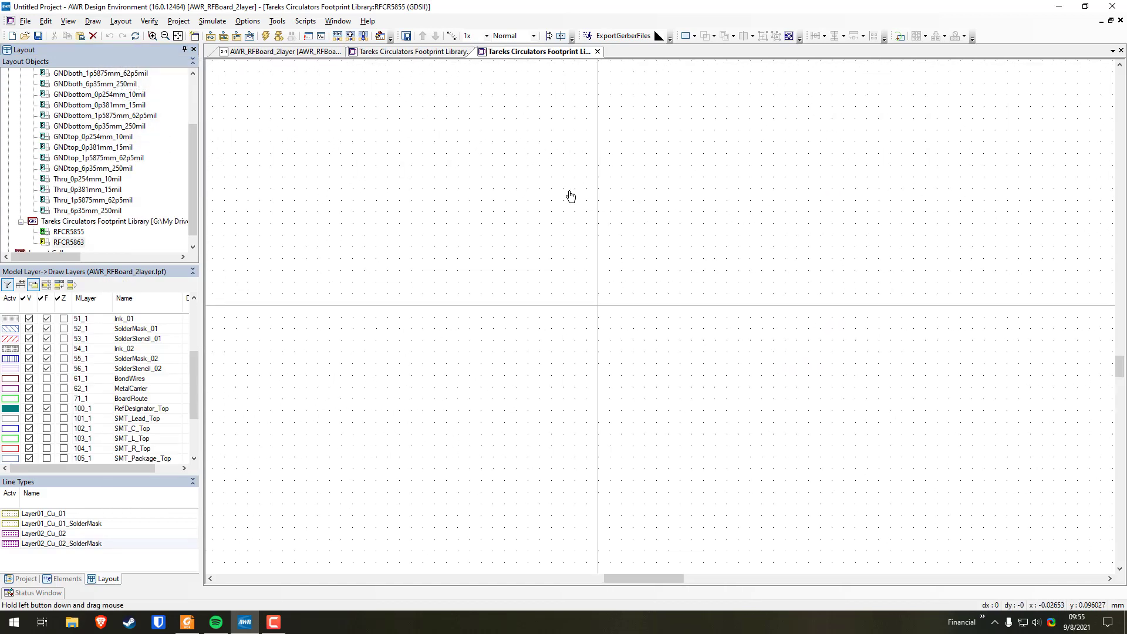
pyautogui.scroll(-2, 559, 325)
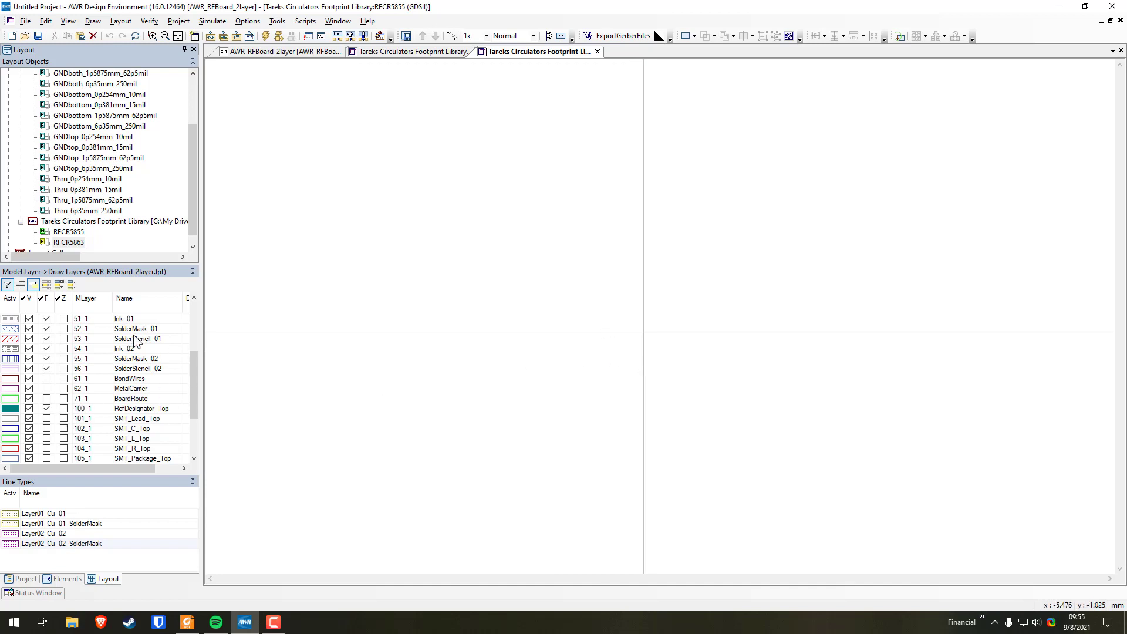
pyautogui.moveTo(192, 378)
pyautogui.mouseDown()
pyautogui.moveTo(195, 334)
pyautogui.moveTo(194, 432)
pyautogui.mouseUp()
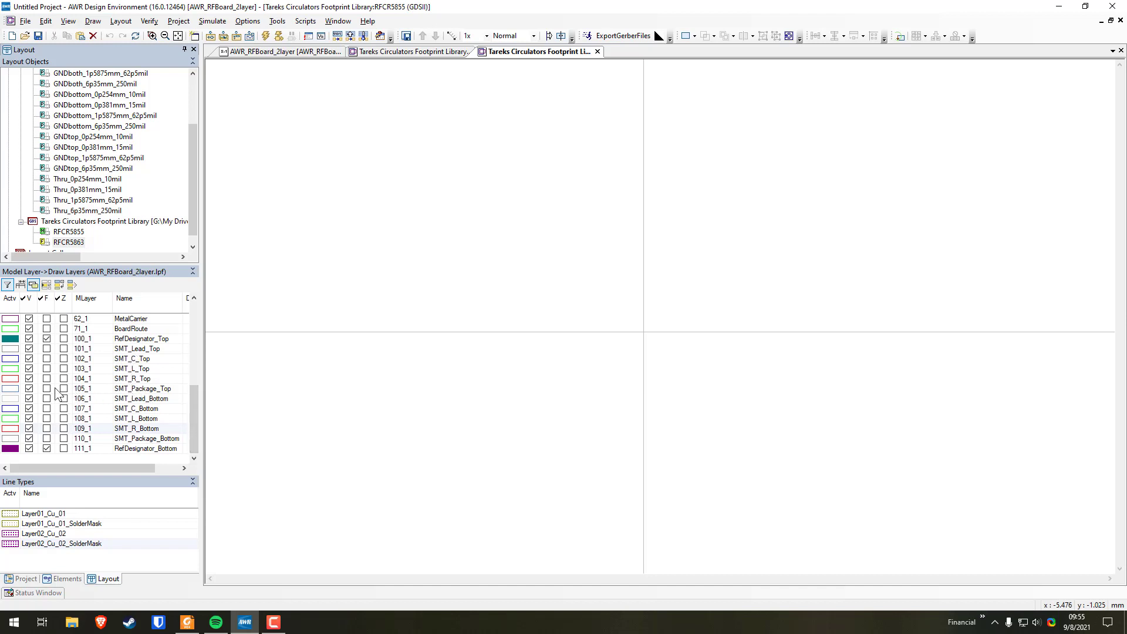
pyautogui.click(5, 390)
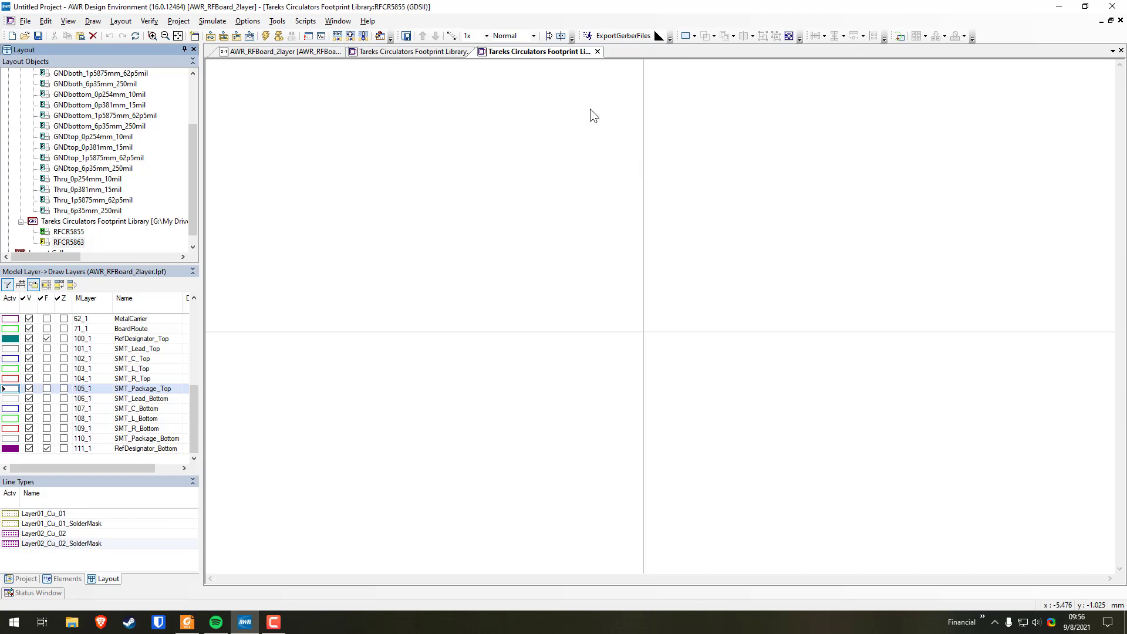
pyautogui.click(685, 37)
pyautogui.moveTo(414, 204); pyautogui.dragTo(850, 530)
pyautogui.click(960, 474)
pyautogui.moveTo(784, 259); pyautogui.dragTo(963, 323)
pyautogui.rightClick(757, 268)
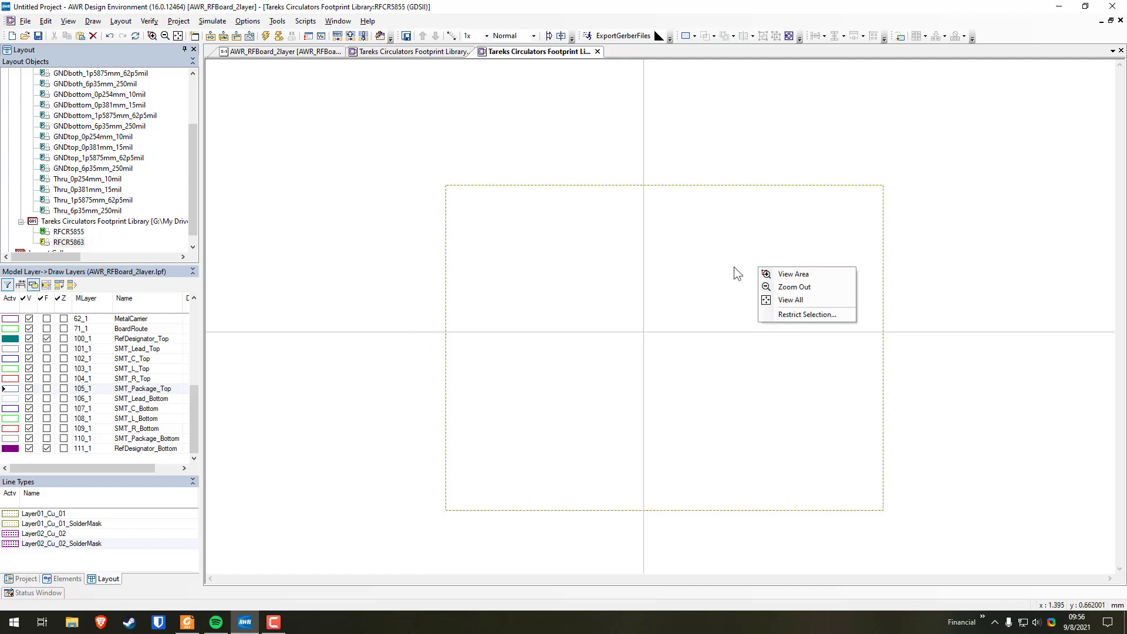
pyautogui.click(741, 273)
# Set the package rectangle's width and height to 19 mm each.
pyautogui.rightClick(713, 221)
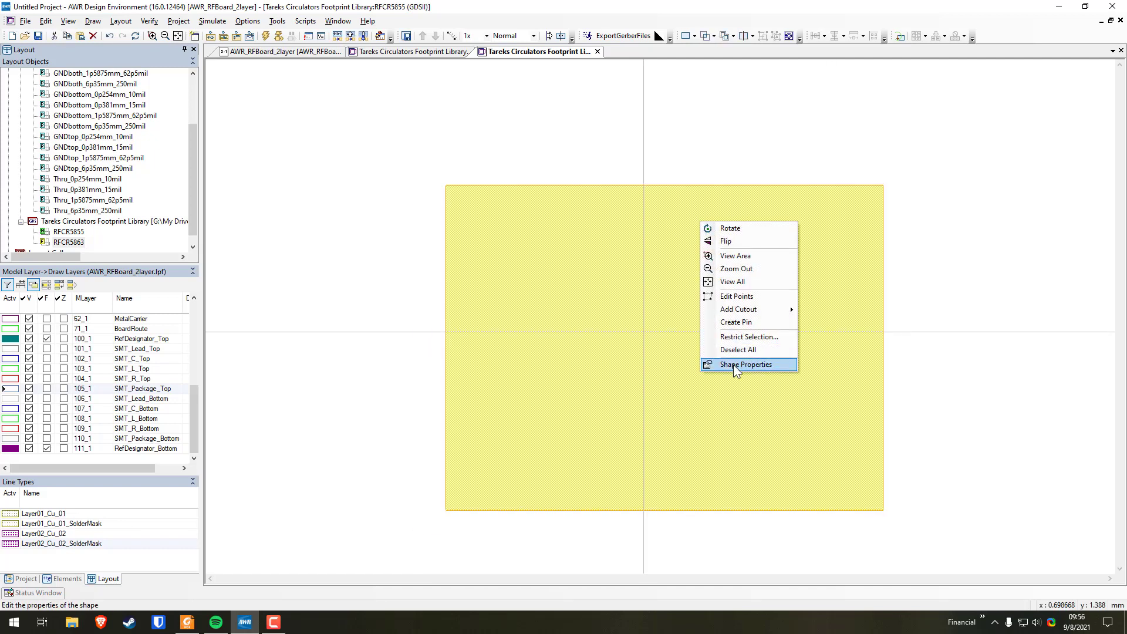
pyautogui.click(734, 364)
pyautogui.click(384, 275)
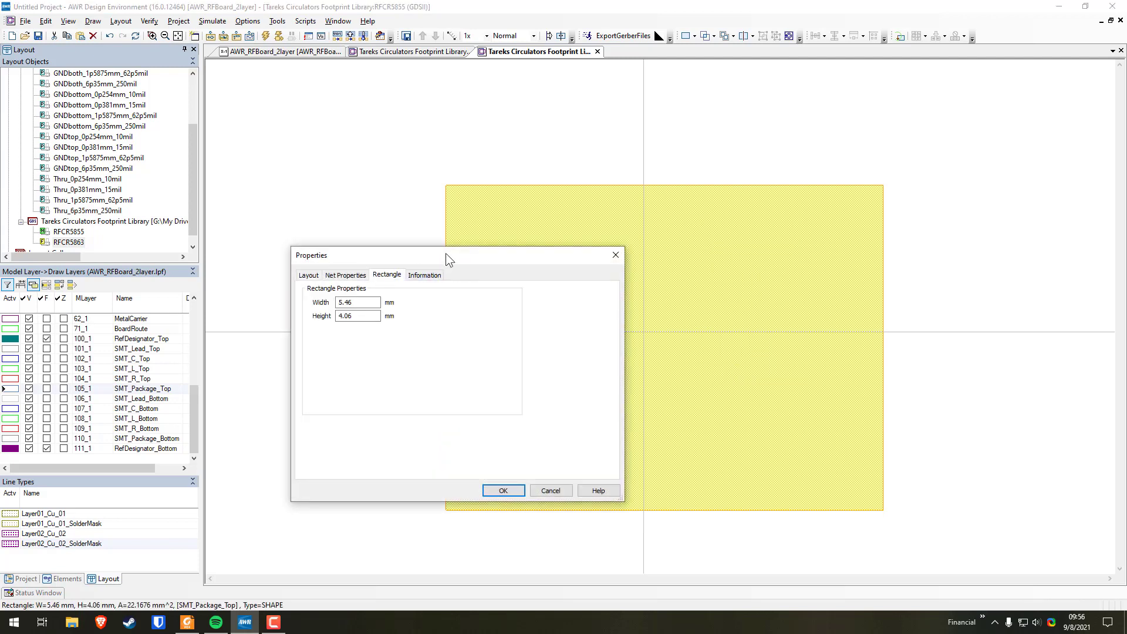
pyautogui.moveTo(448, 250); pyautogui.dragTo(674, 236)
pyautogui.press('Tab')
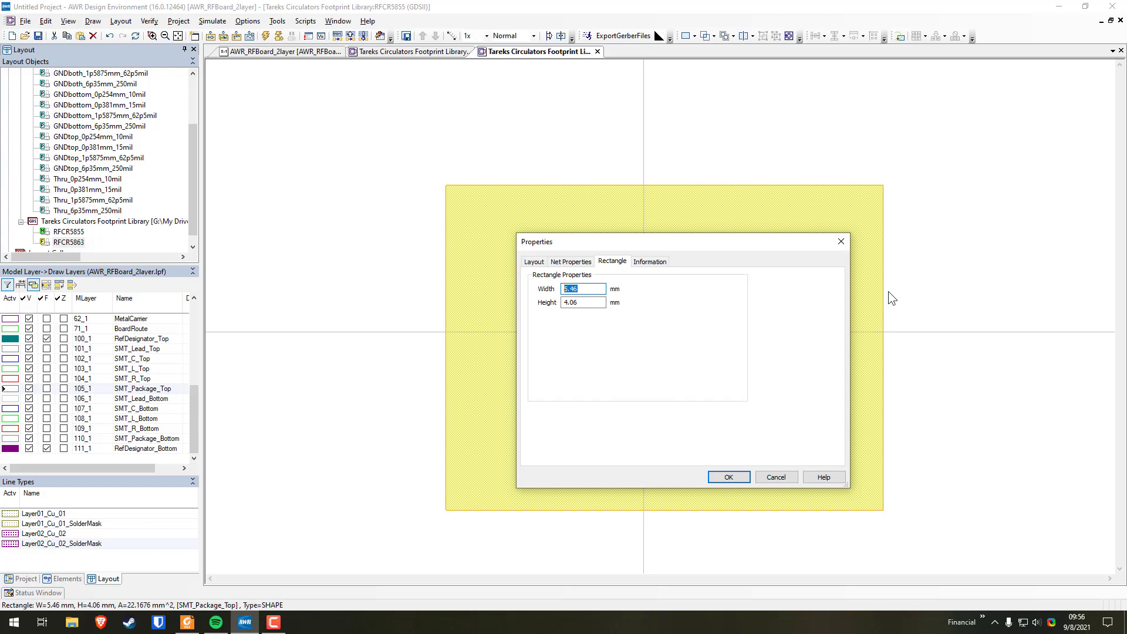
pyautogui.write('19')
pyautogui.press('Tab')
pyautogui.write('19')
pyautogui.press('Return')
# Move the 19 mm package outline so it is roughly centred on the origin.
pyautogui.scroll(-2, 822, 434)
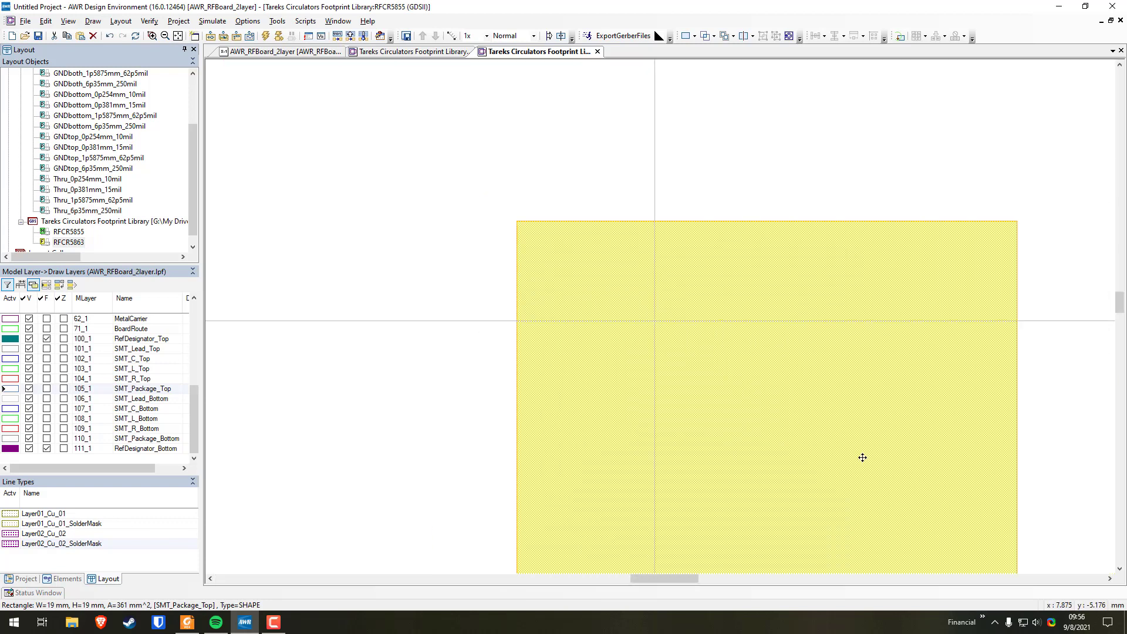
pyautogui.moveTo(764, 411); pyautogui.dragTo(737, 398)
pyautogui.scroll(-2, 730, 357)
pyautogui.click(825, 401)
pyautogui.click(736, 396)
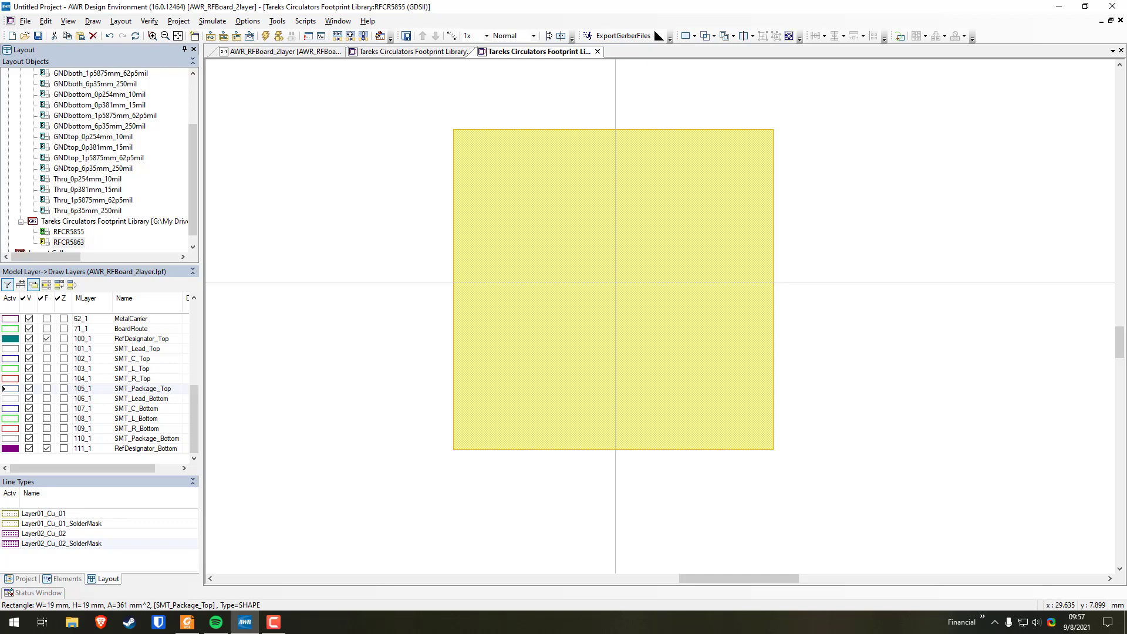
pyautogui.click(1044, 231)
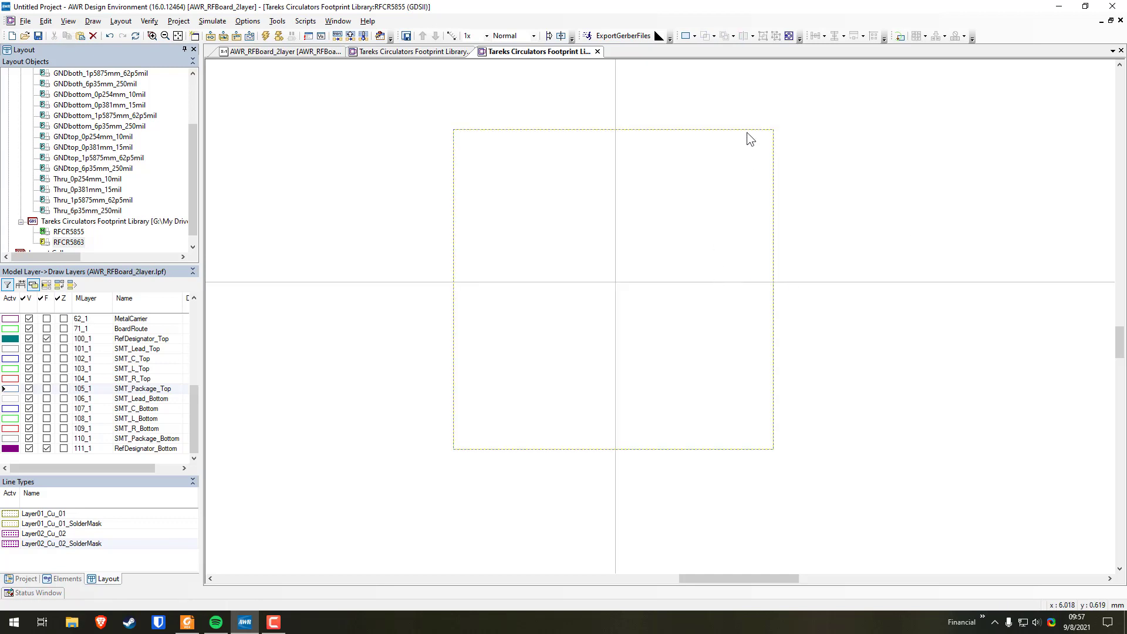
# Draw a small rectangle outside the package outline's upper-left area and set its width and height to 2.3 mm.
pyautogui.click(686, 35)
pyautogui.moveTo(348, 163); pyautogui.dragTo(386, 211)
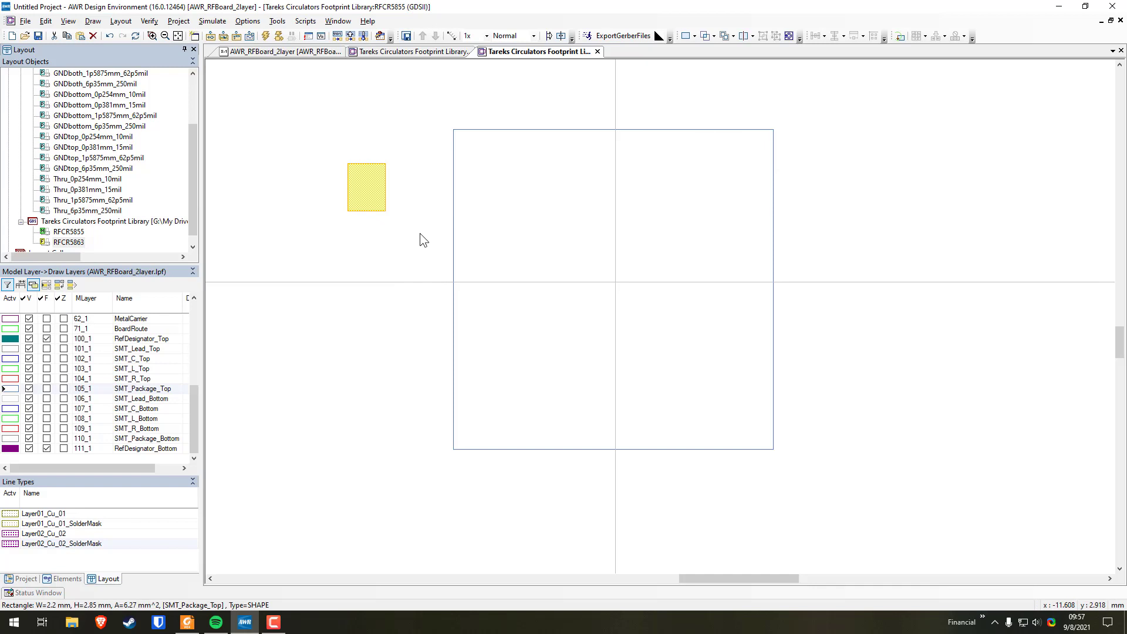
pyautogui.rightClick(368, 185)
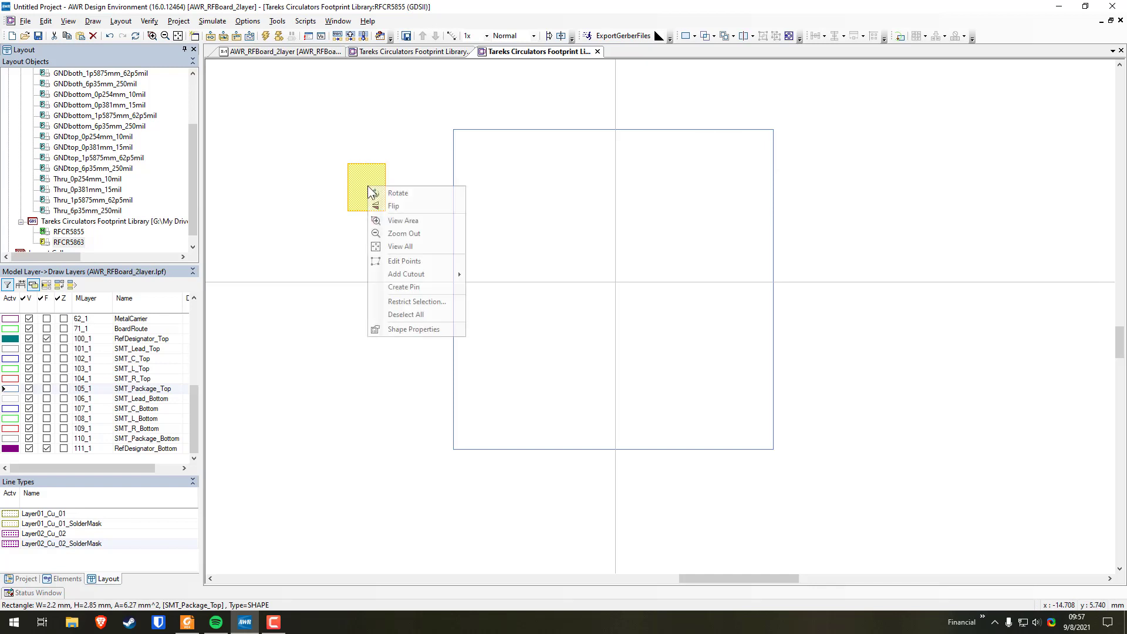
pyautogui.click(411, 331)
pyautogui.moveTo(667, 245); pyautogui.dragTo(606, 230)
pyautogui.doubleClick(498, 269)
pyautogui.write('2.3')
pyautogui.press('Tab')
pyautogui.write('2.3')
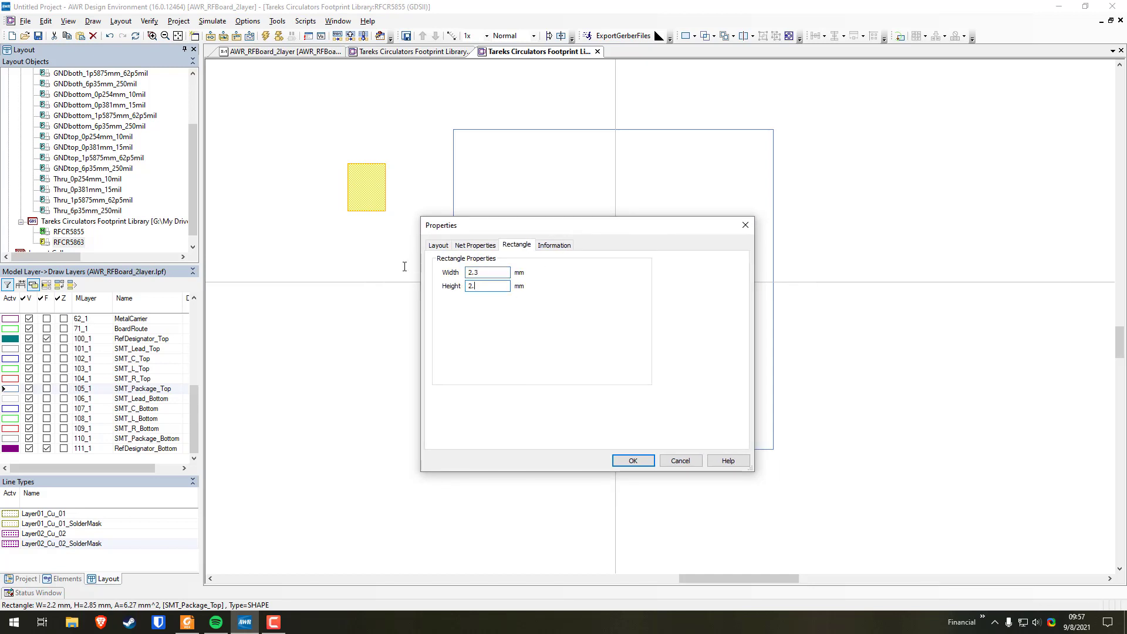
pyautogui.press('Return')
# Move the 2.3 mm square inside the package outline and align their top and left edges.
pyautogui.moveTo(364, 187)
pyautogui.mouseDown()
pyautogui.moveTo(512, 182)
pyautogui.moveTo(472, 154)
pyautogui.moveTo(486, 169)
pyautogui.mouseUp()
pyautogui.click(376, 166)
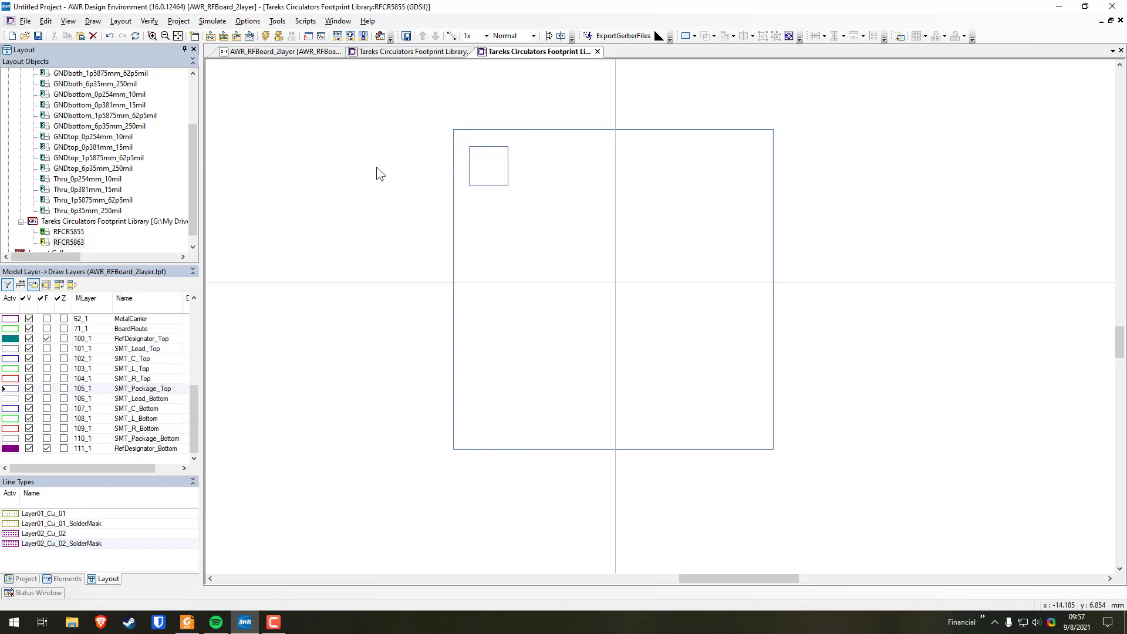
pyautogui.click(580, 143)
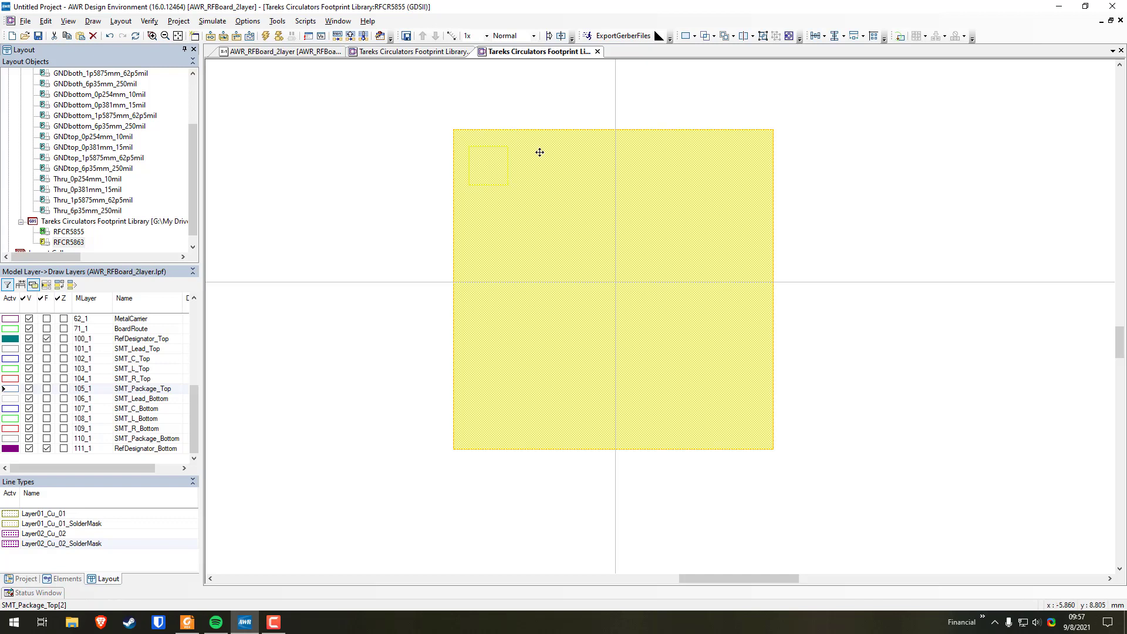
pyautogui.click(825, 37)
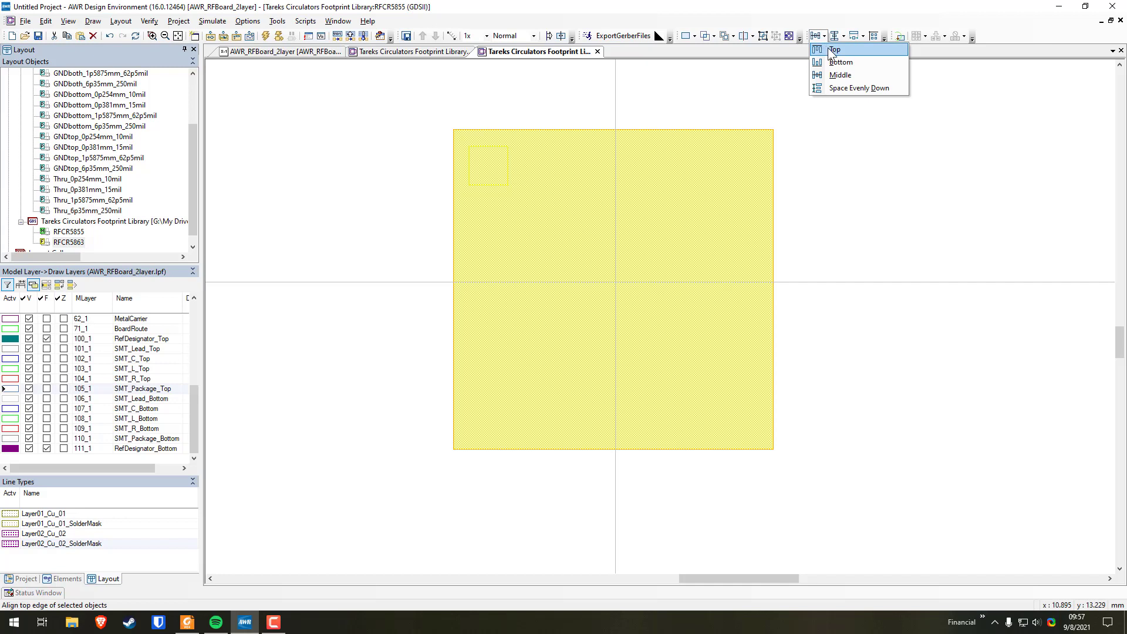
pyautogui.click(842, 35)
pyautogui.click(843, 38)
pyautogui.click(854, 50)
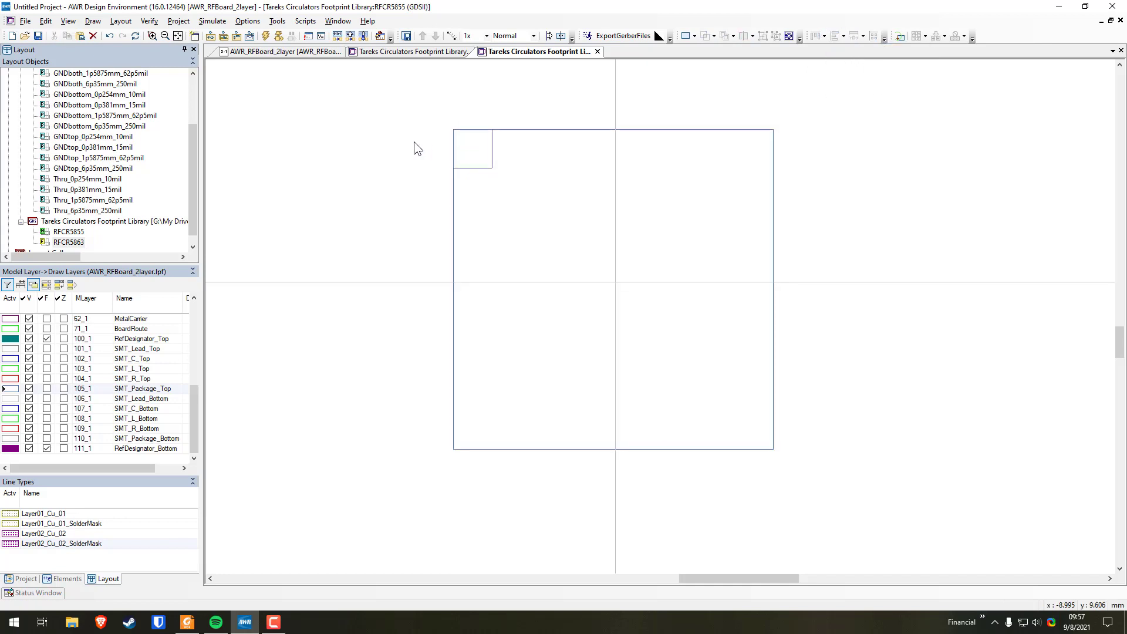
pyautogui.click(468, 168)
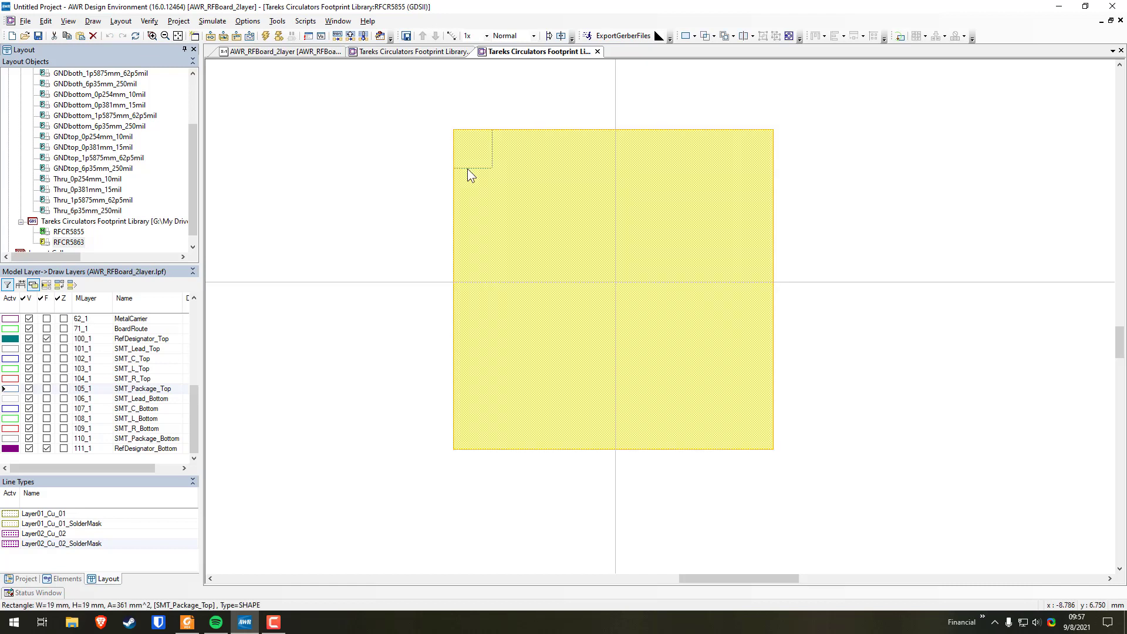
pyautogui.click(412, 167)
pyautogui.click(466, 166)
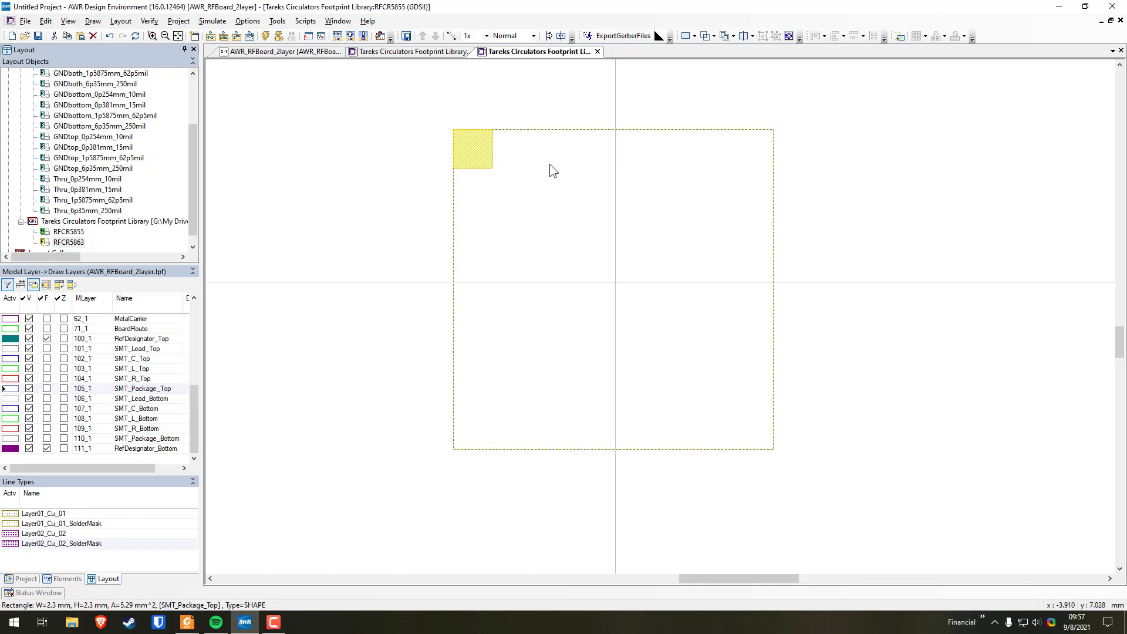
pyautogui.click(340, 166)
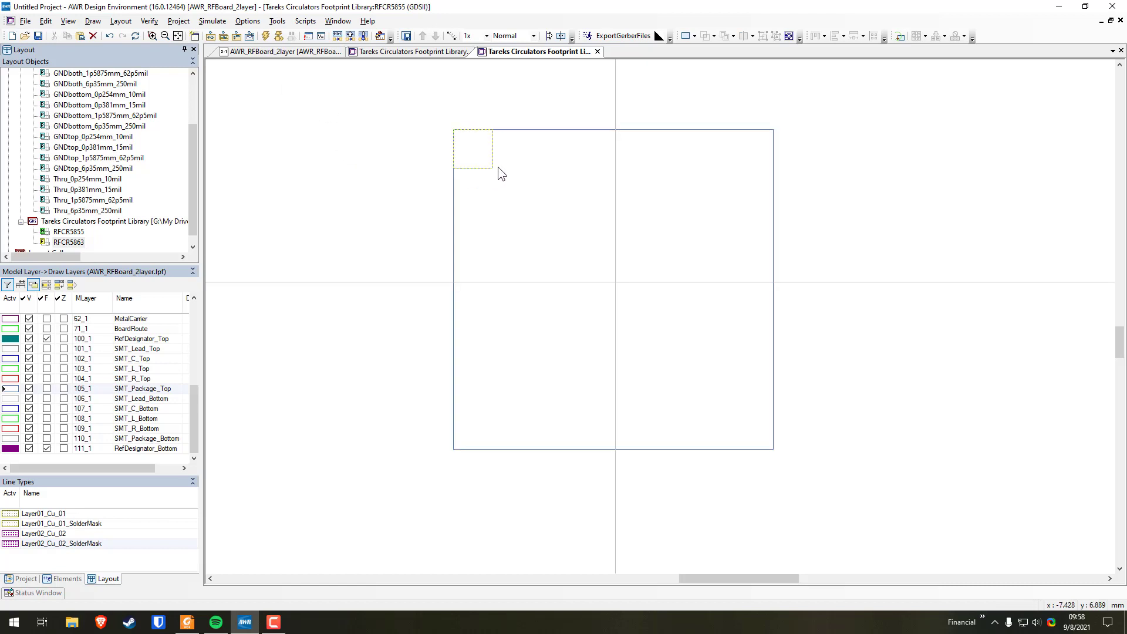
# Draw a circle of about 1.21 mm radius centred on the 2.3 mm square's inner corner.
pyautogui.click(94, 21)
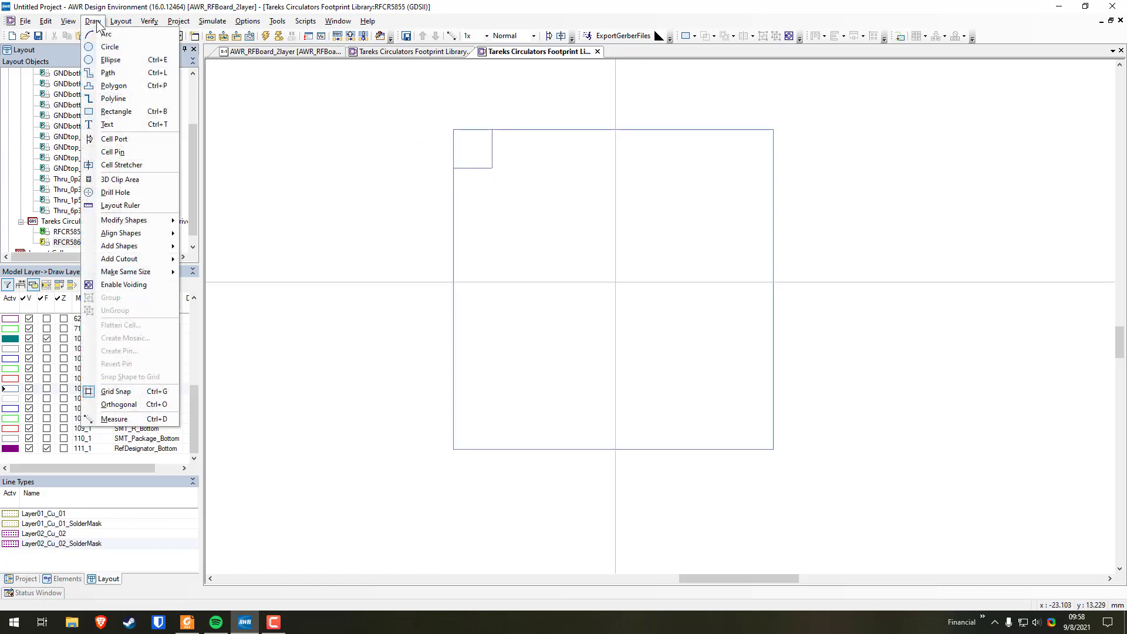
pyautogui.click(111, 60)
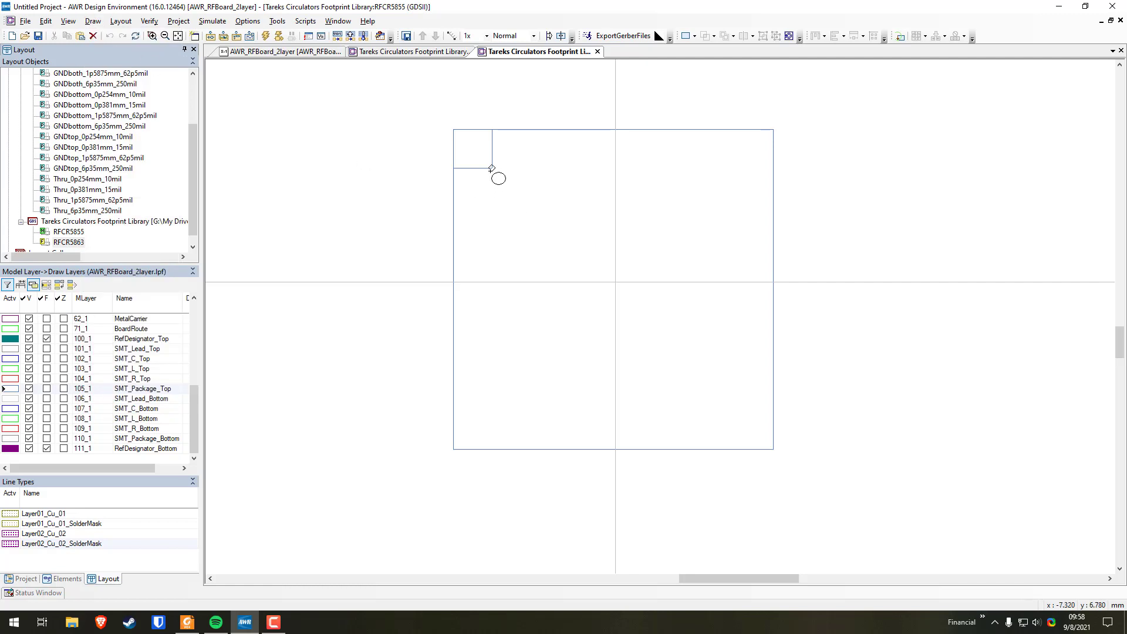
pyautogui.scroll(4, 497, 176)
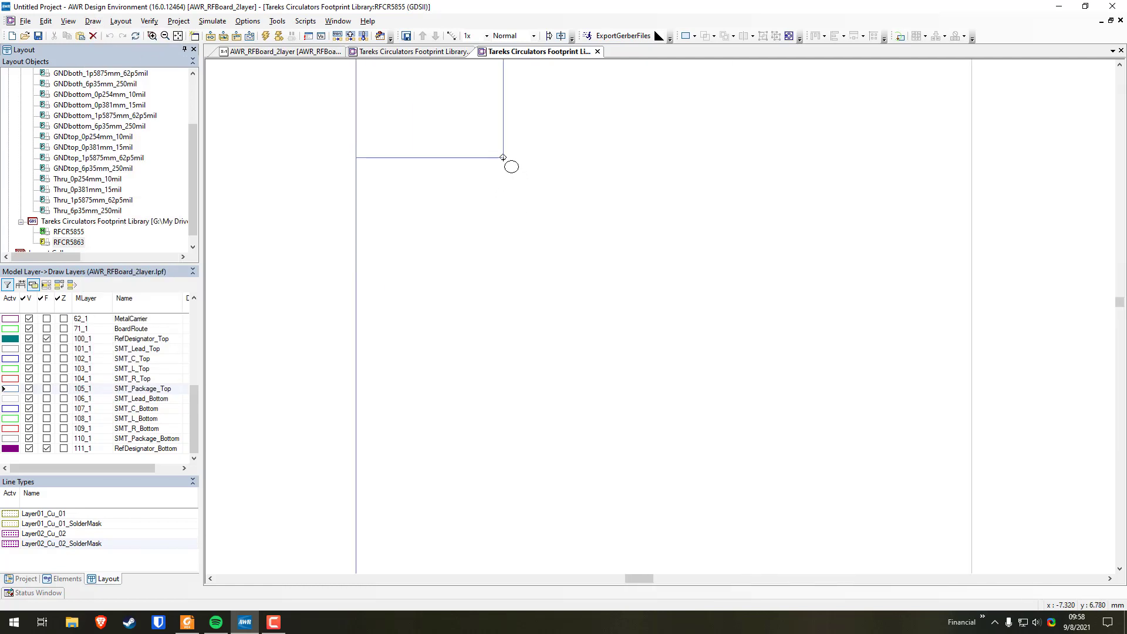
pyautogui.moveTo(503, 158); pyautogui.dragTo(511, 238)
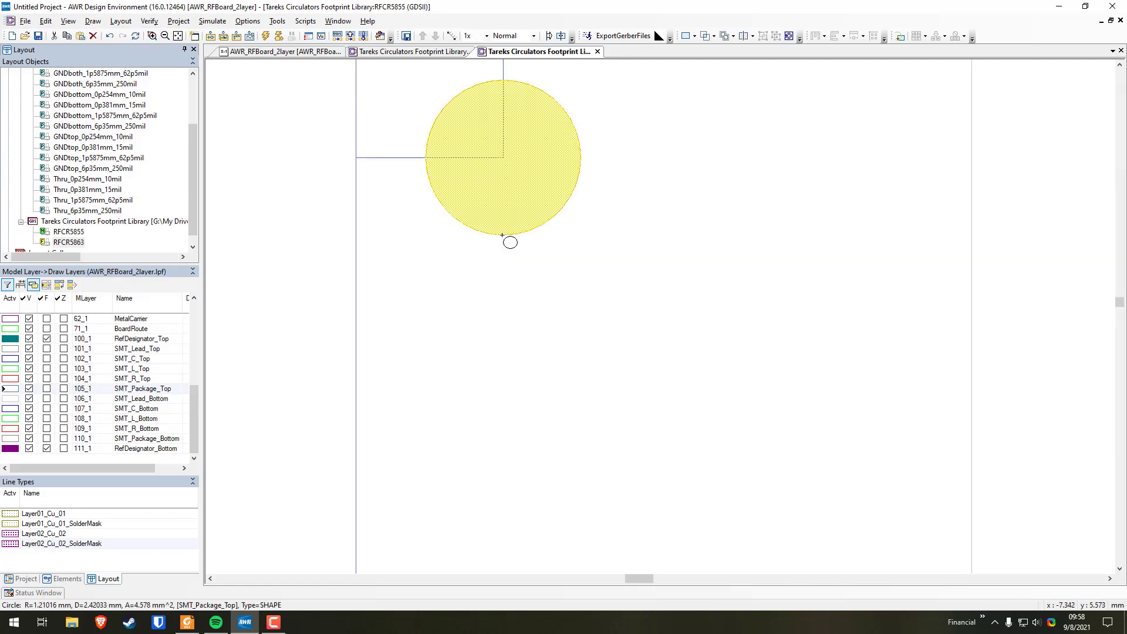
# Set the new circle's radius to 1.5 mm.
pyautogui.rightClick(532, 205)
pyautogui.click(574, 334)
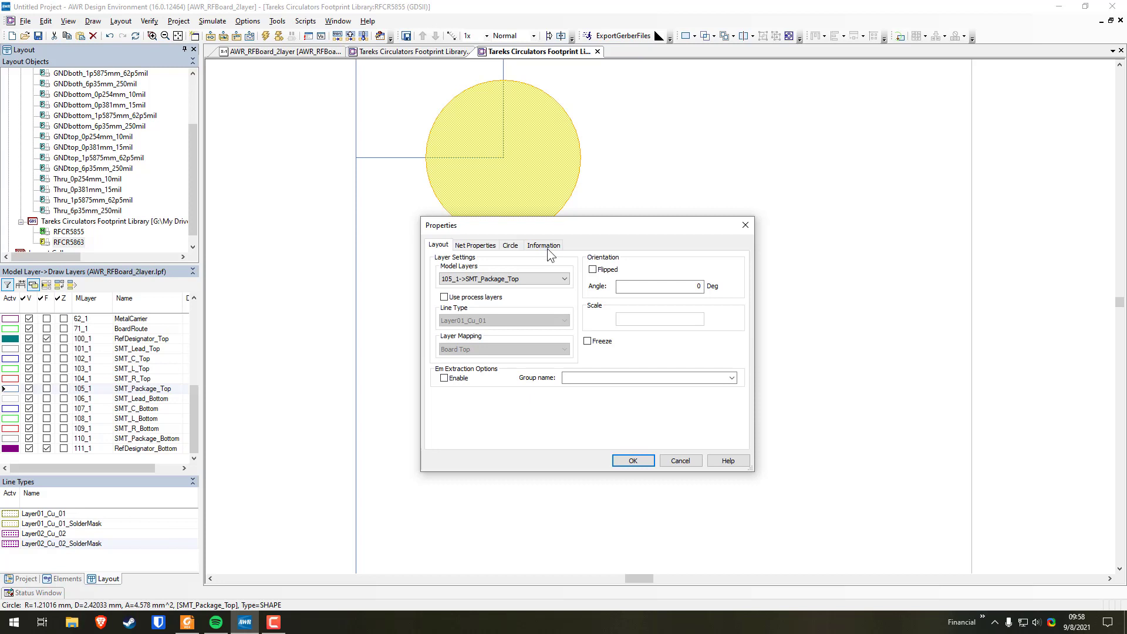
pyautogui.click(510, 246)
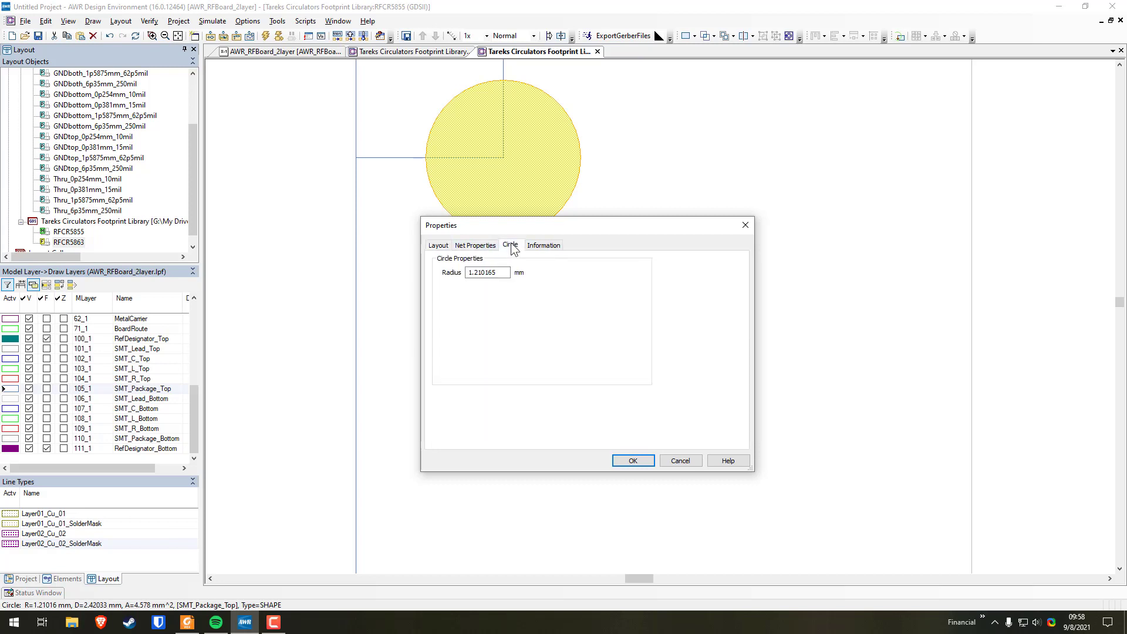
pyautogui.doubleClick(506, 272)
pyautogui.write('1.5')
pyautogui.press('Return')
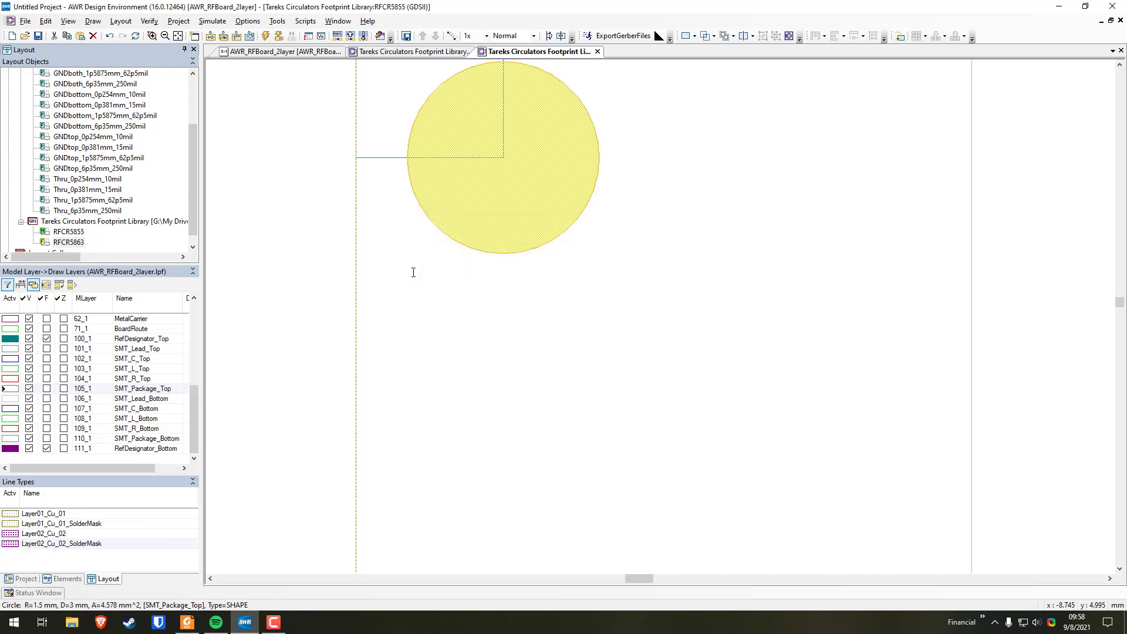
pyautogui.click(315, 238)
# Delete the 2.3 mm helper square, keeping the circle inside the package outline.
pyautogui.scroll(3, 284, 235)
pyautogui.scroll(-2, 496, 263)
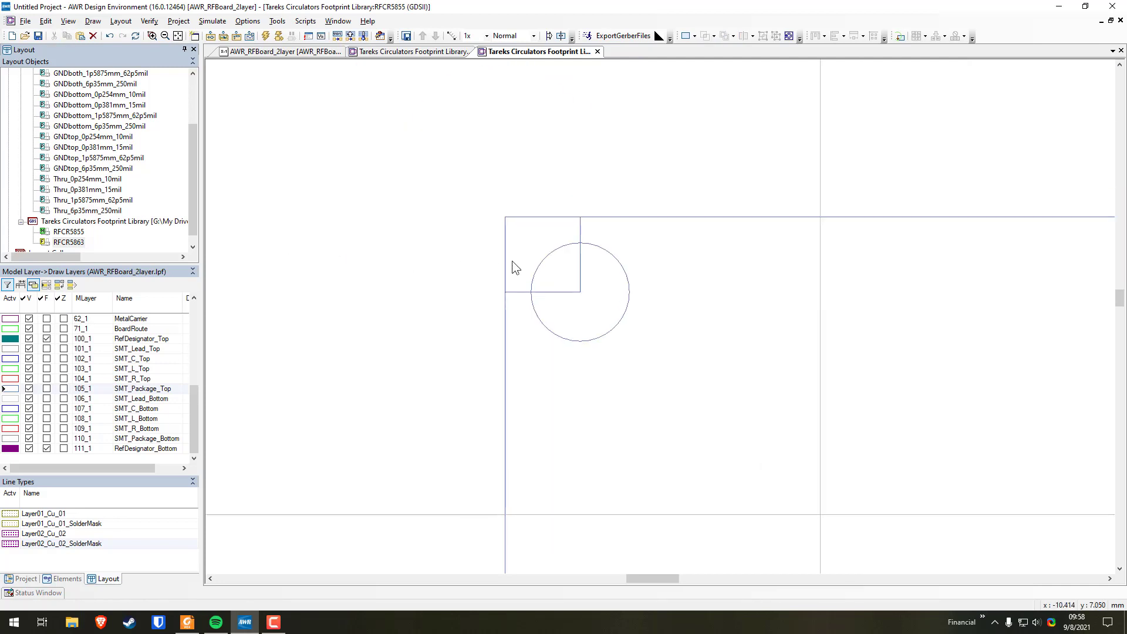
pyautogui.click(579, 231)
pyautogui.press('Delete')
pyautogui.scroll(-2, 662, 317)
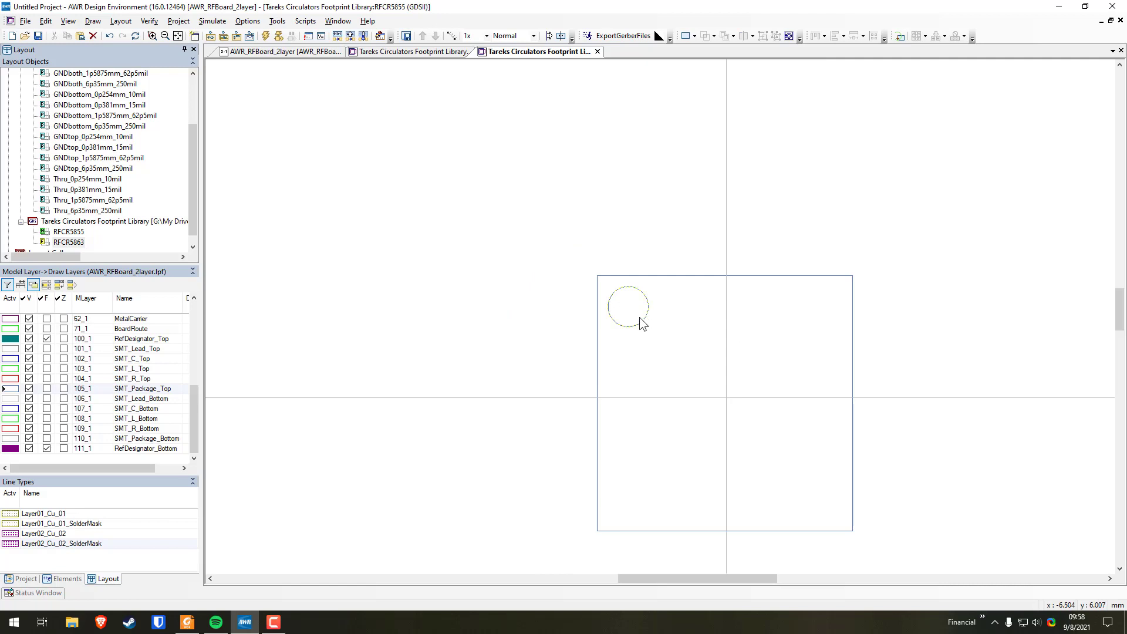
# Array copy the circle in 2 rows and 2 columns with center-to-center spacing of 14.5 mm in X and -14.5 mm in Y.
pyautogui.click(622, 316)
pyautogui.moveTo(745, 360); pyautogui.dragTo(673, 309)
pyautogui.click(92, 21)
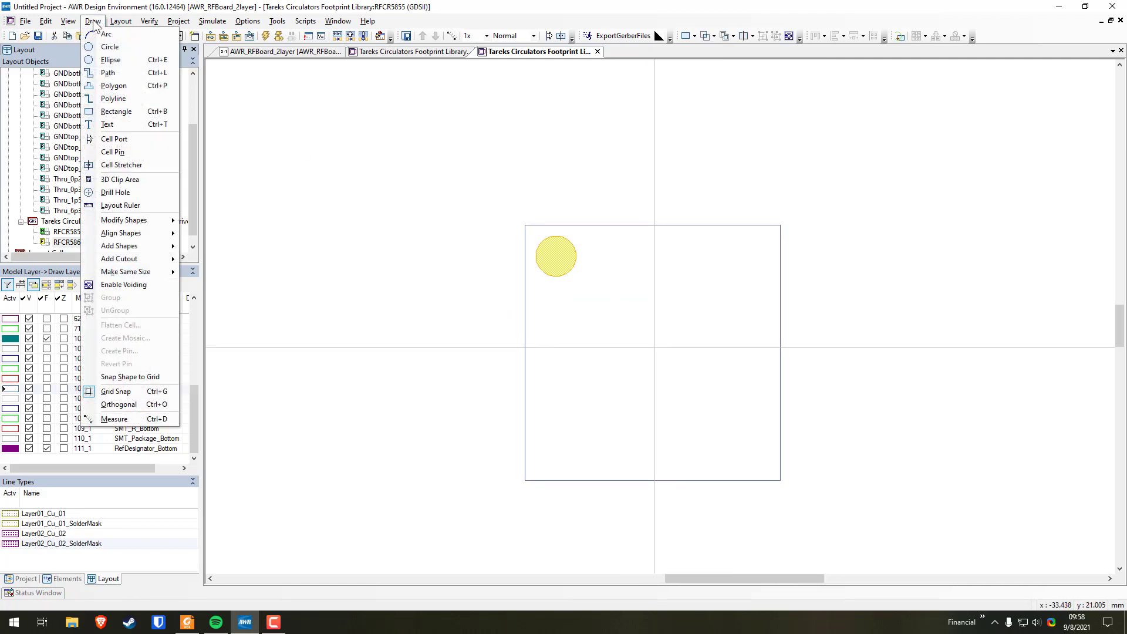
pyautogui.moveTo(144, 222)
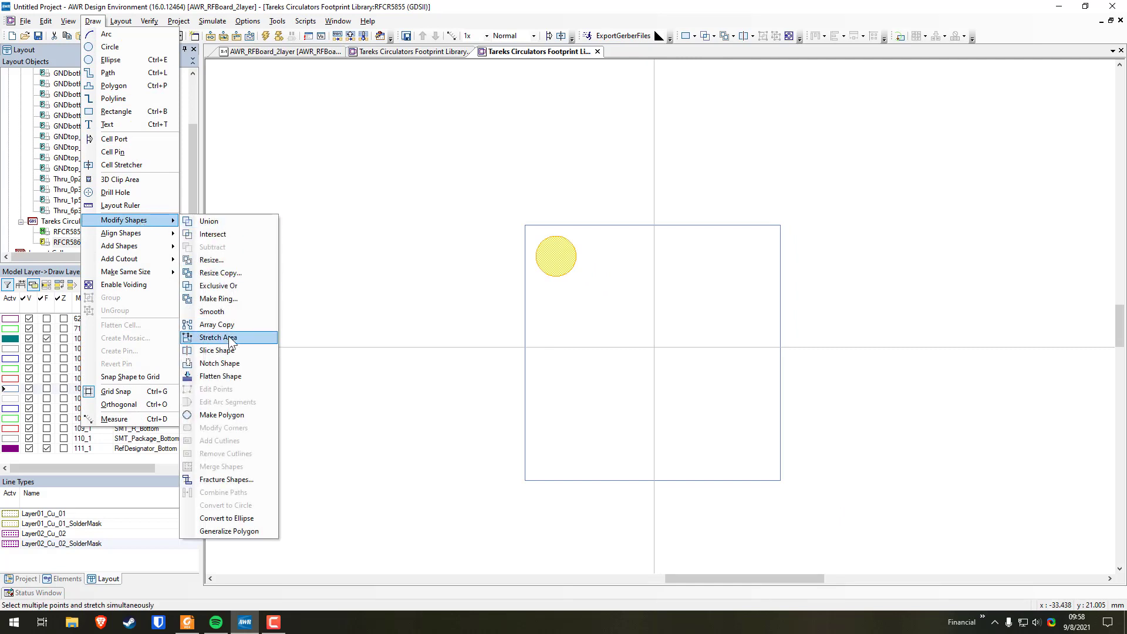
pyautogui.click(223, 326)
pyautogui.write('2')
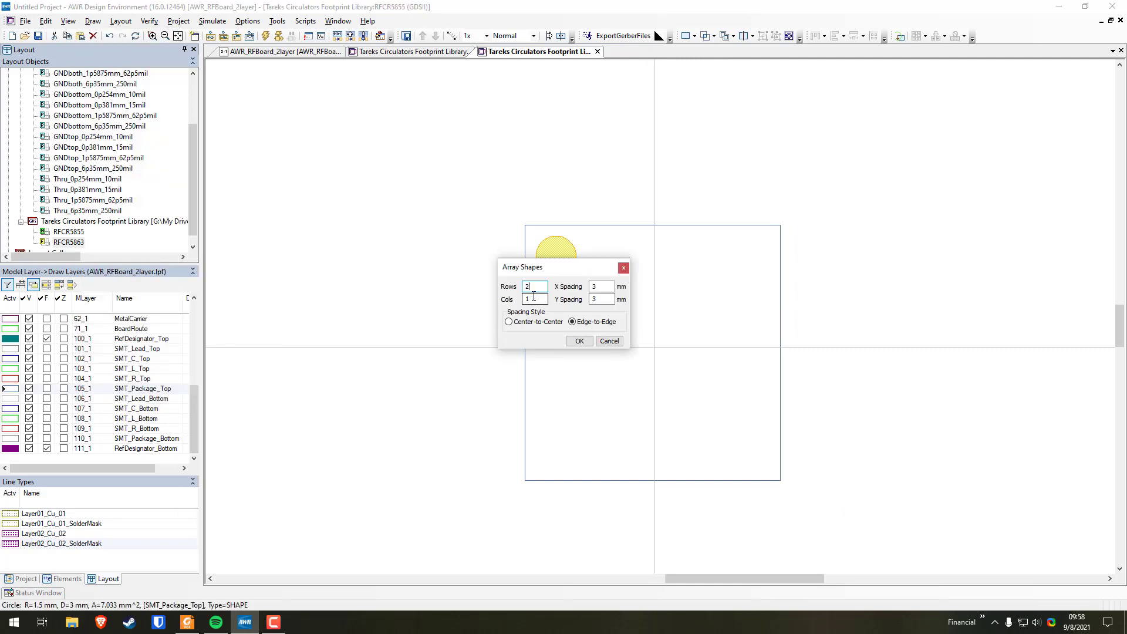
pyautogui.doubleClick(536, 301)
pyautogui.write('2')
pyautogui.click(604, 286)
pyautogui.doubleClick(604, 287)
pyautogui.write('14.5')
pyautogui.press('Tab')
pyautogui.write('-14.5')
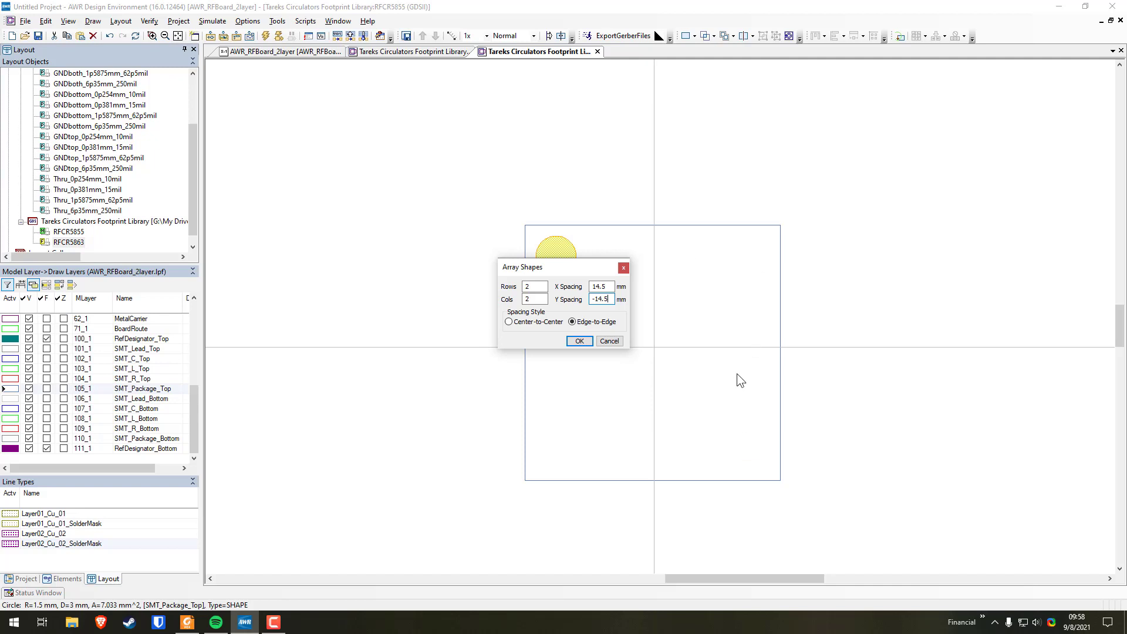
pyautogui.click(520, 322)
pyautogui.click(579, 341)
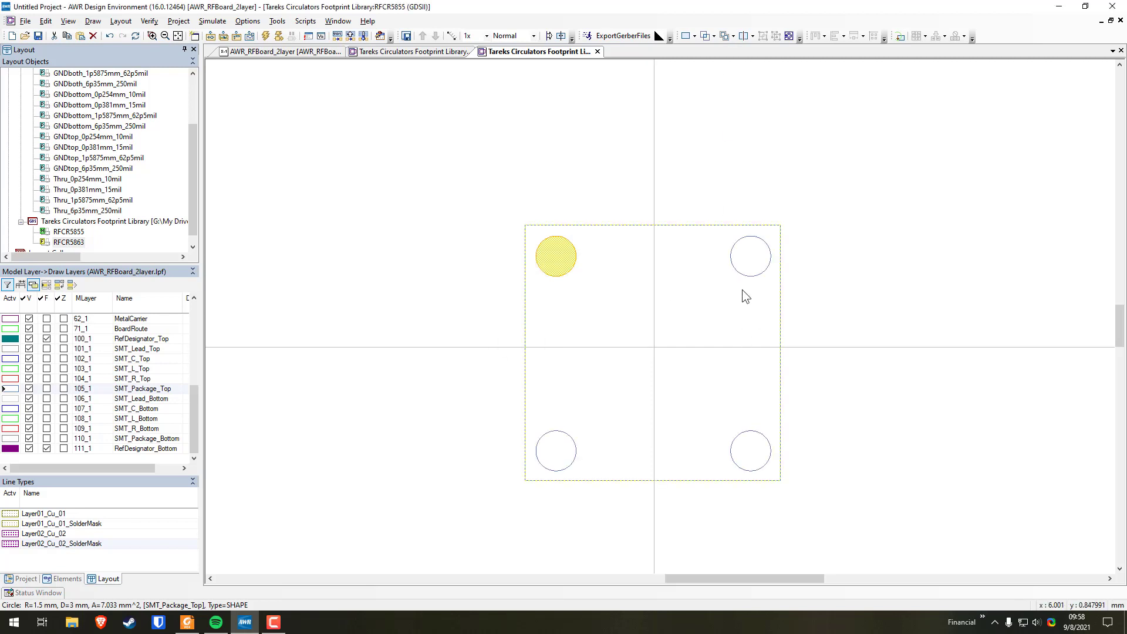
pyautogui.click(854, 407)
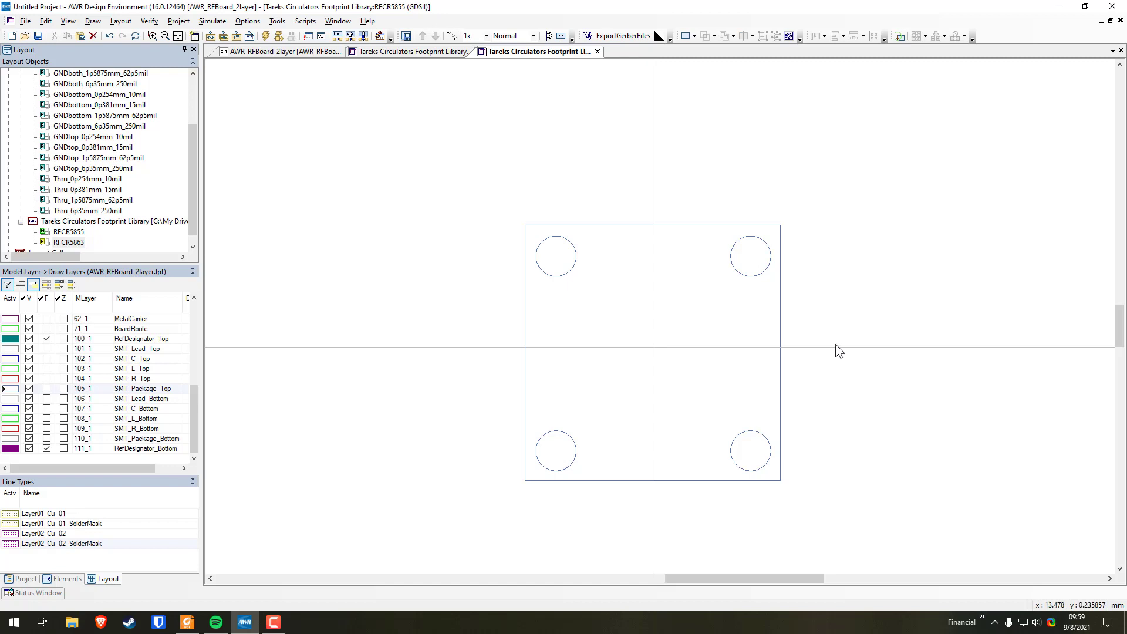
# Check the datasheet's corner radius and fillet the 19 mm package outline's outer corners with a fixed radius of 1.5 mm.
pyautogui.click(780, 277)
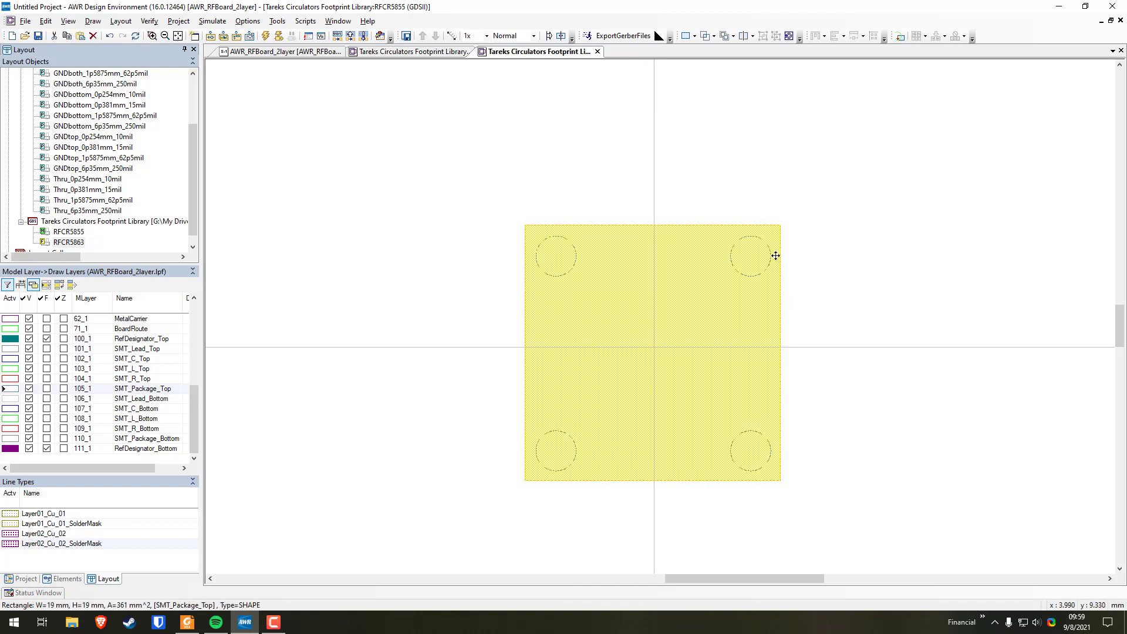
pyautogui.hotkey('alt', 'Tab')
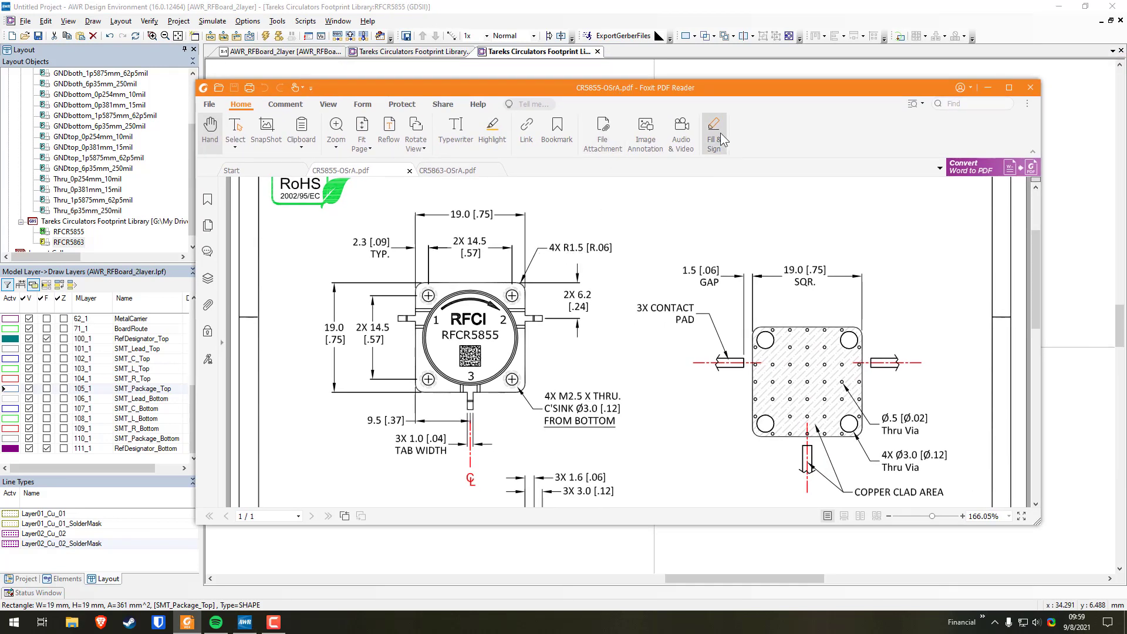
pyautogui.hotkey('alt', 'Tab')
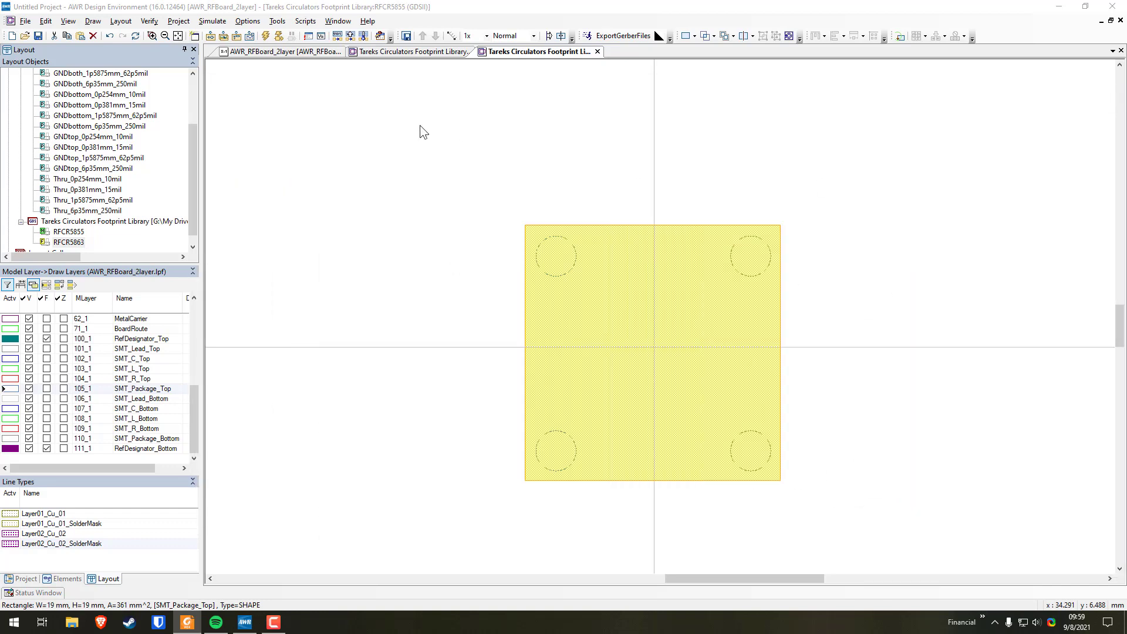
pyautogui.click(91, 22)
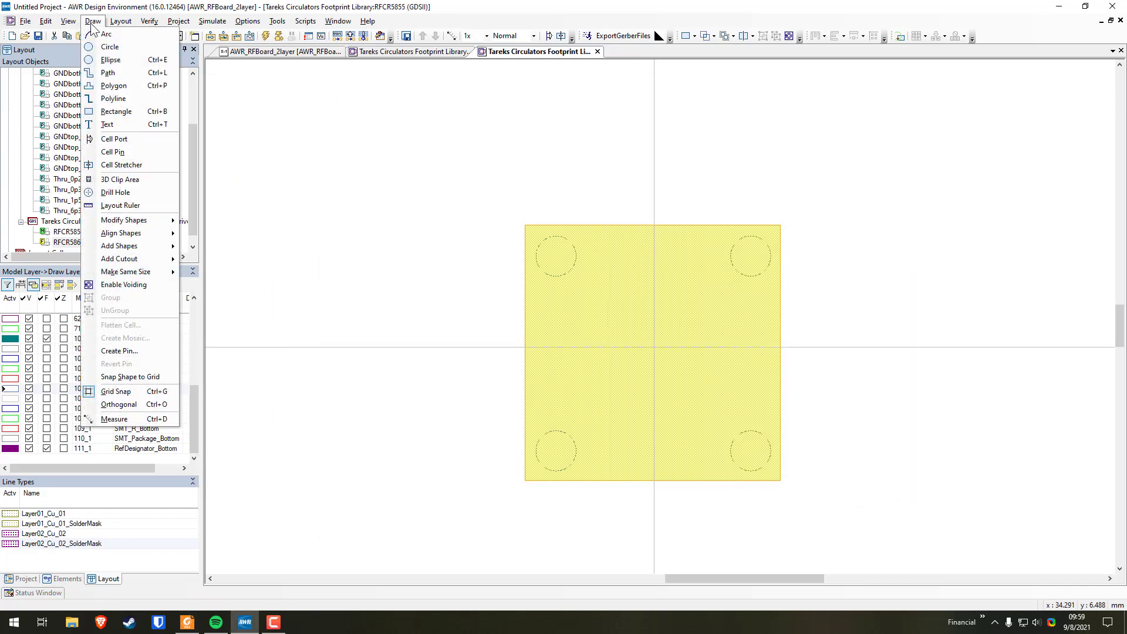
pyautogui.moveTo(141, 221)
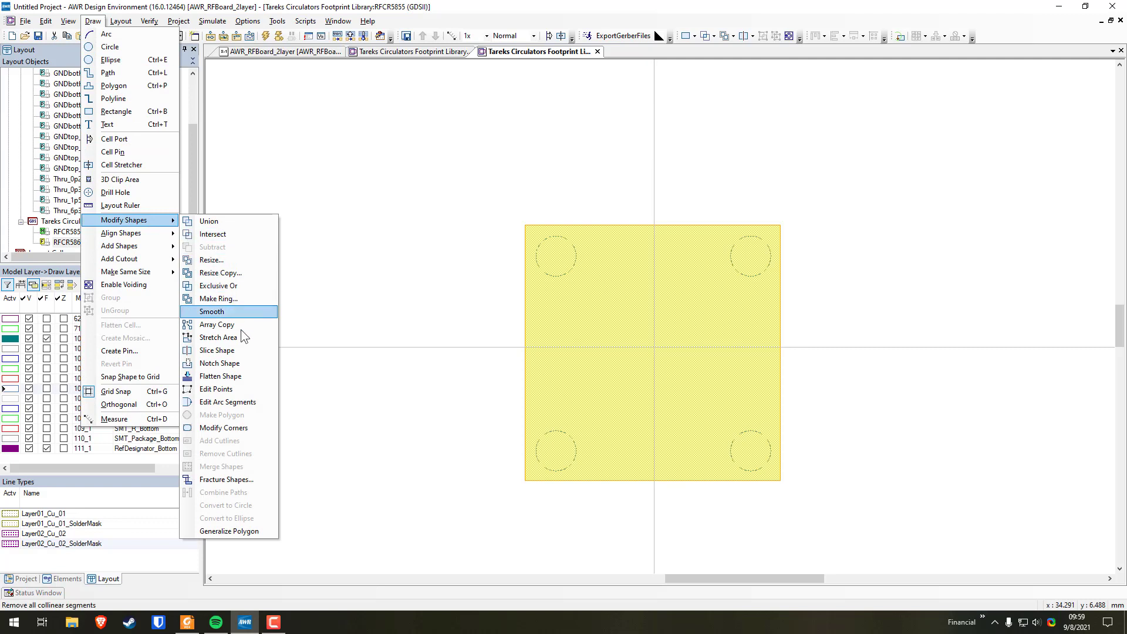
pyautogui.click(222, 428)
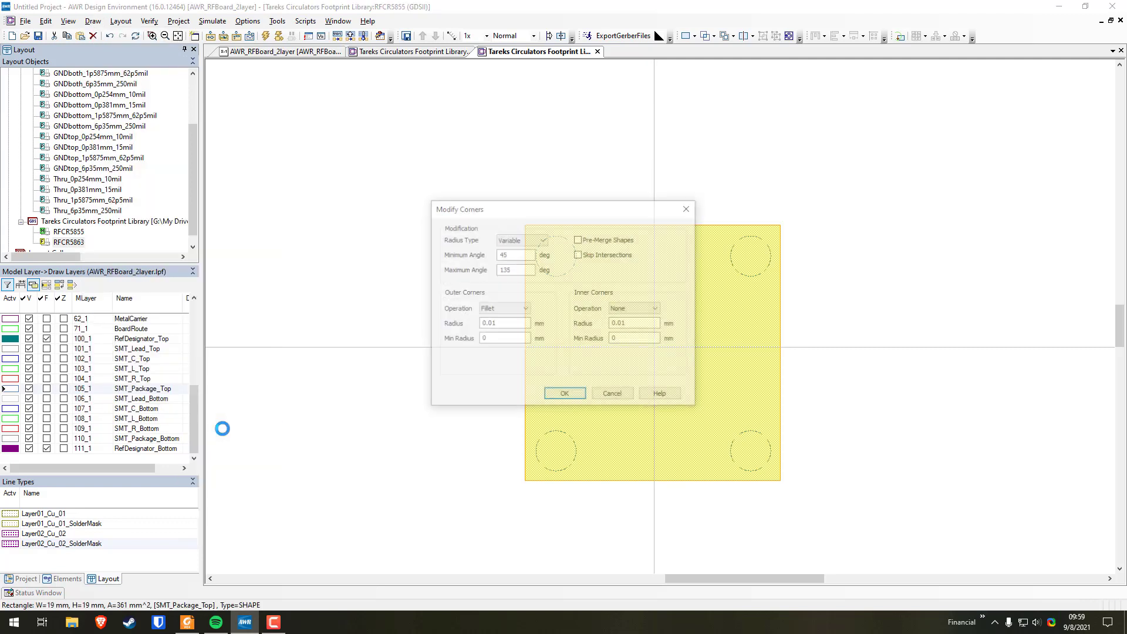
pyautogui.click(525, 240)
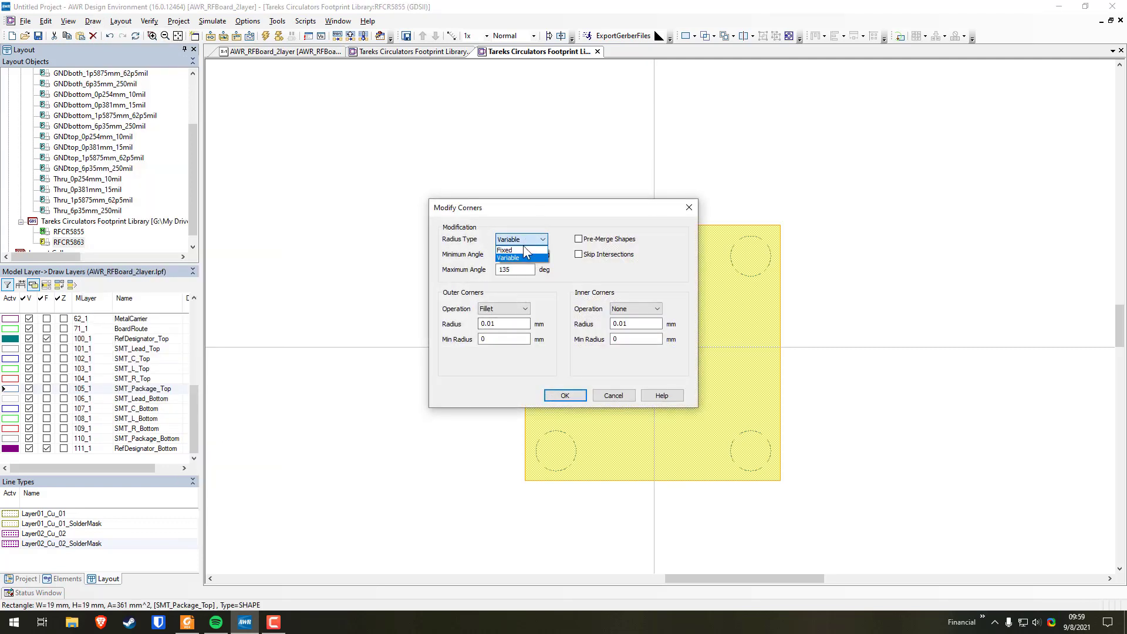
pyautogui.click(522, 250)
pyautogui.moveTo(554, 211); pyautogui.dragTo(407, 232)
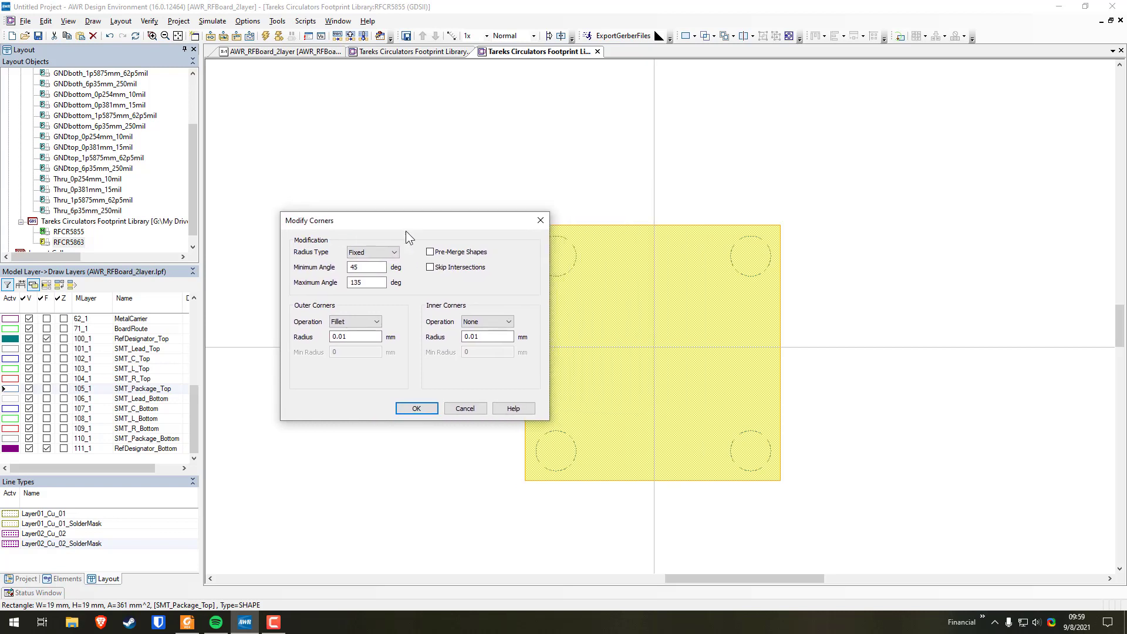
pyautogui.click(347, 322)
pyautogui.press('Tab')
pyautogui.write('1.5')
pyautogui.click(413, 408)
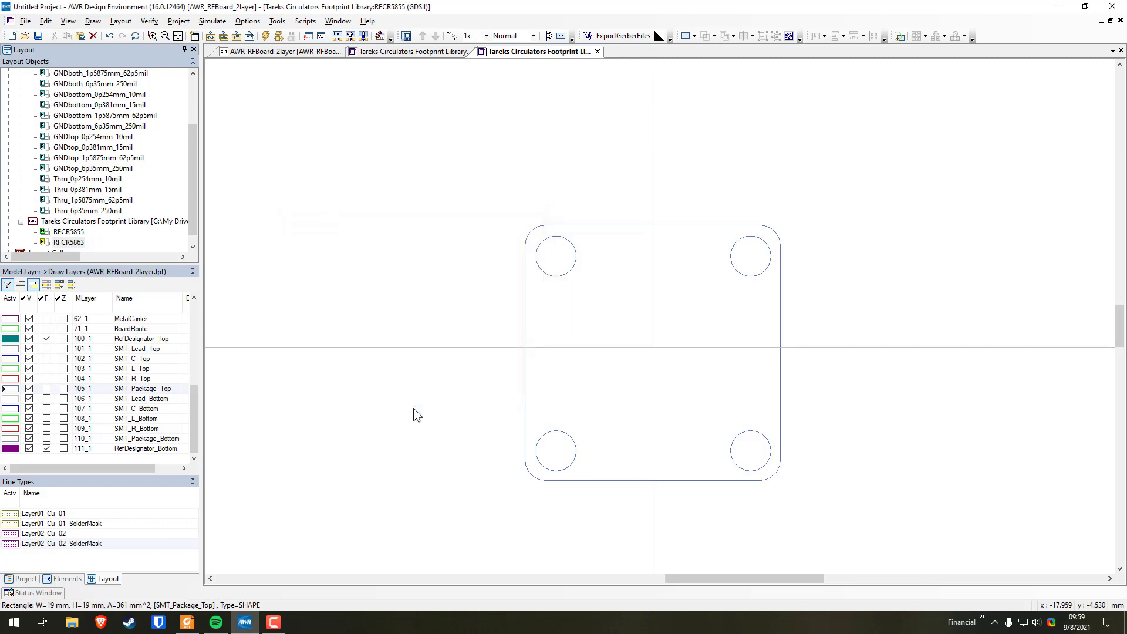
pyautogui.click(728, 484)
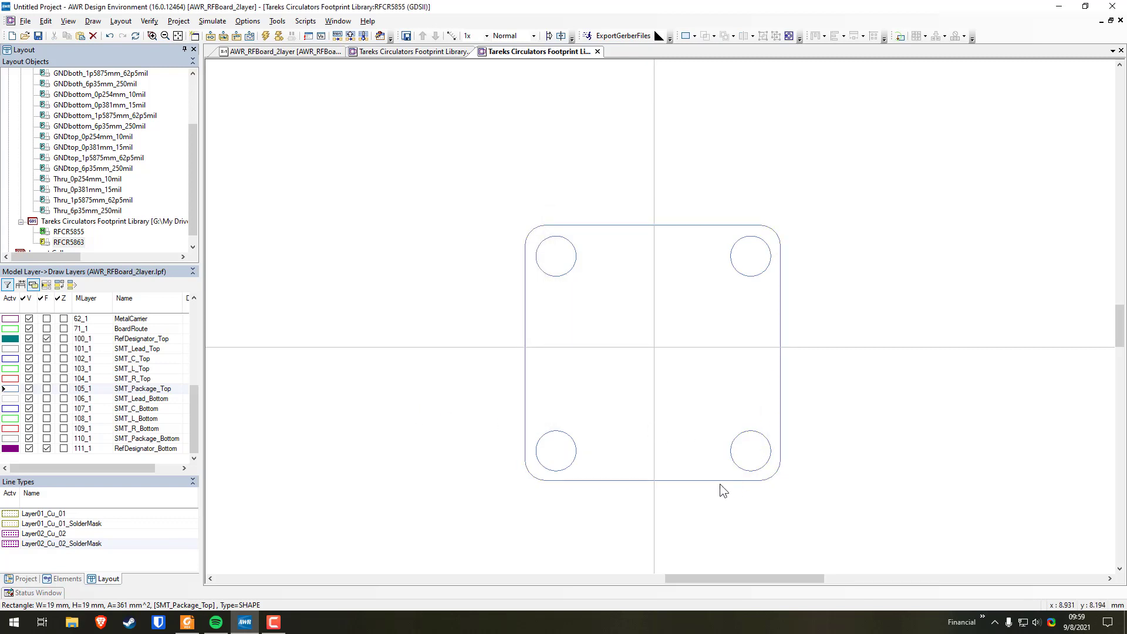
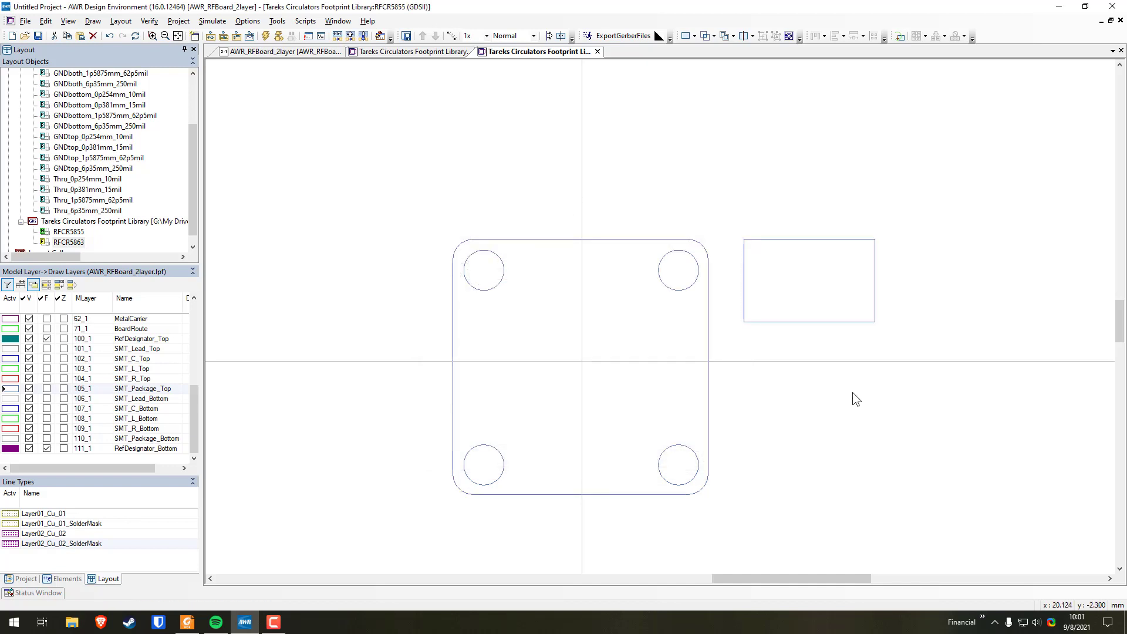
# Move the 6.2 mm high helper rectangle against the package outline's right edge and align their top edges.
pyautogui.moveTo(781, 290); pyautogui.dragTo(746, 291)
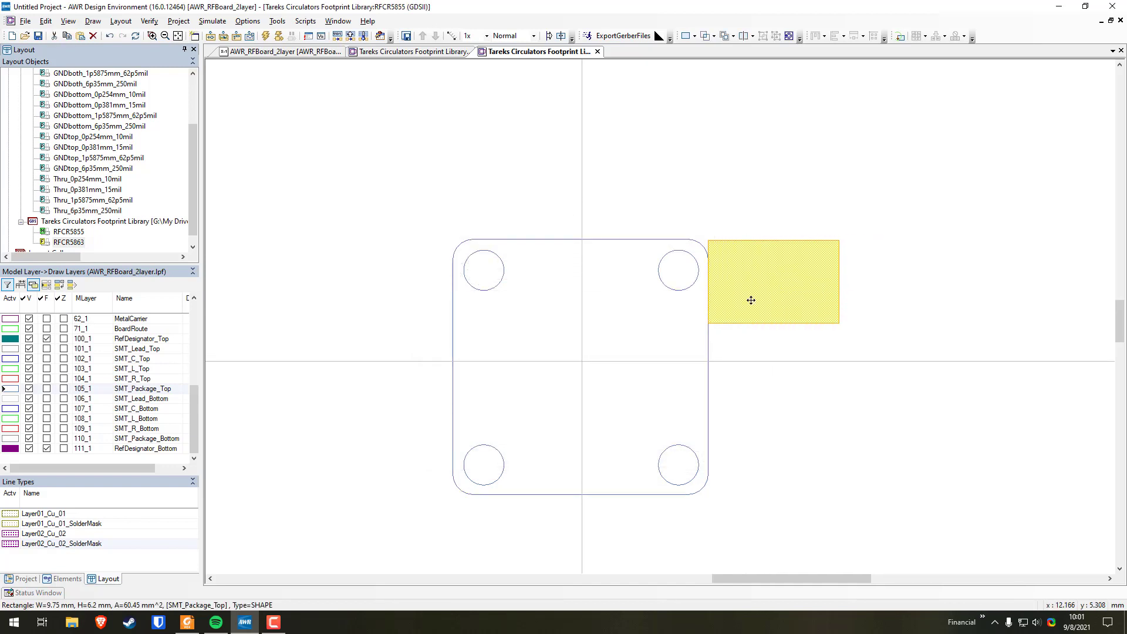
pyautogui.click(787, 389)
pyautogui.click(685, 329)
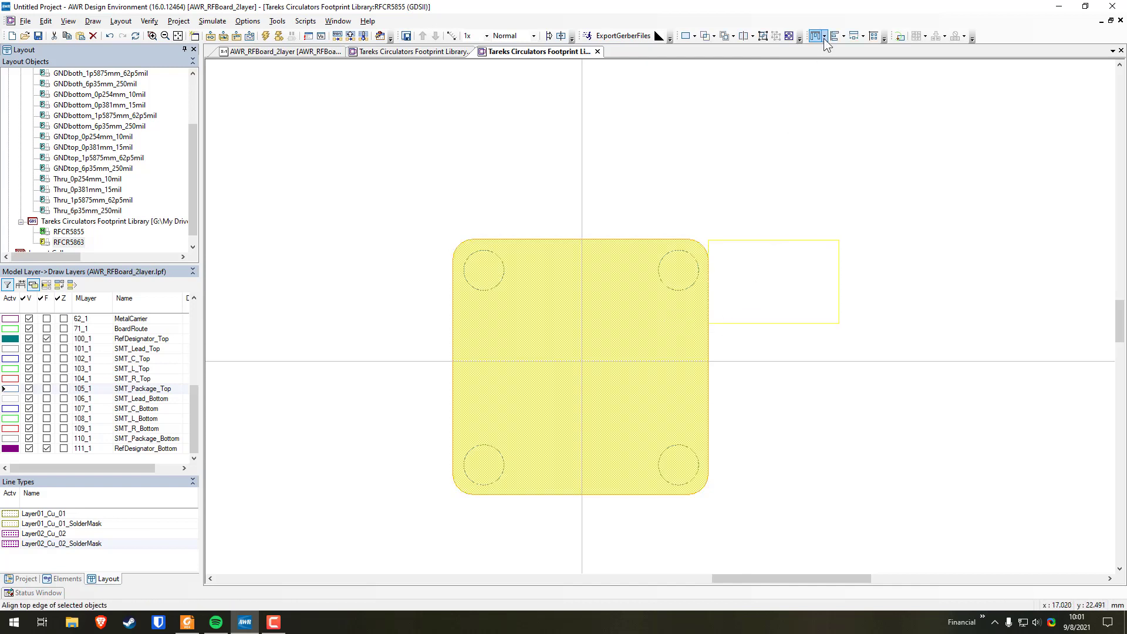
pyautogui.click(939, 333)
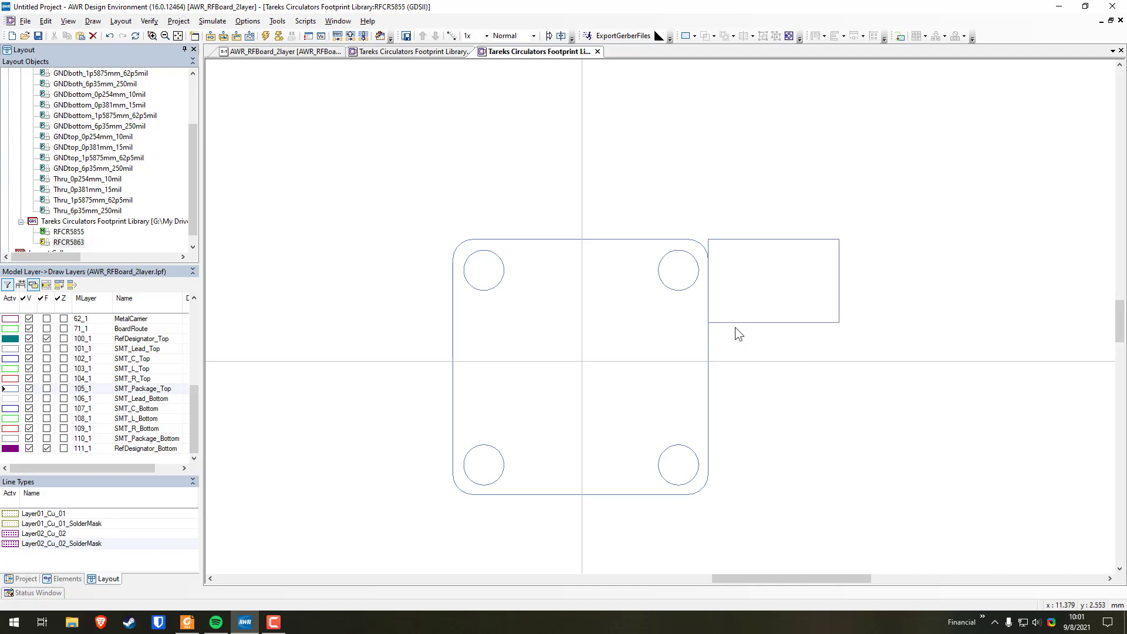
# Draw a thin rectangle along the inside of the helper rectangle's lower edge, spanning its full width.
pyautogui.scroll(4, 736, 332)
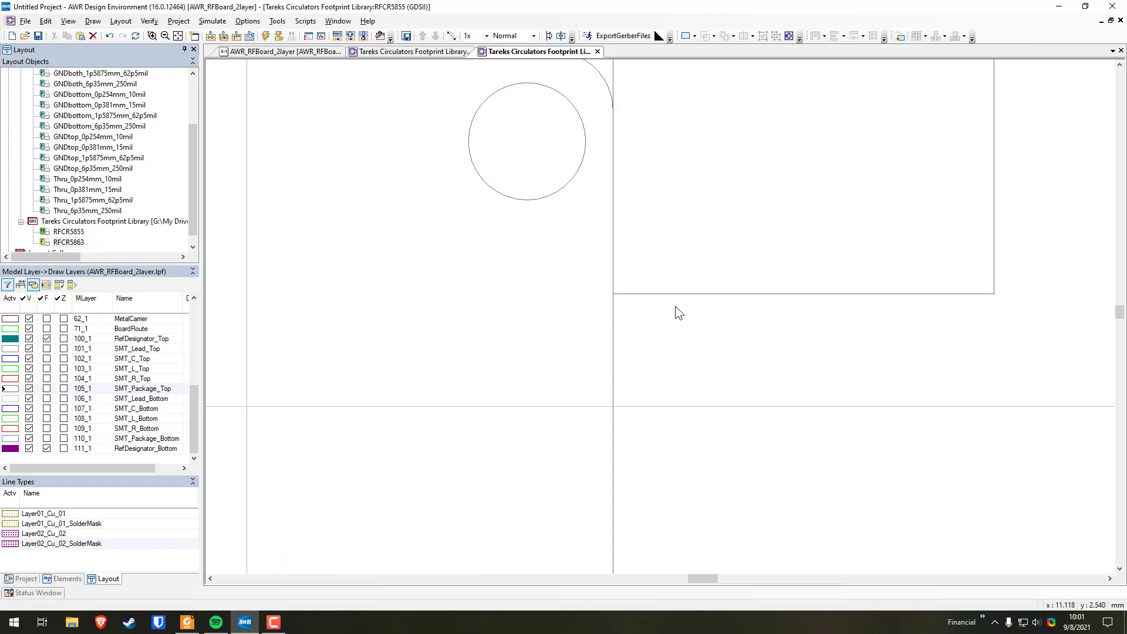
pyautogui.scroll(2, 666, 333)
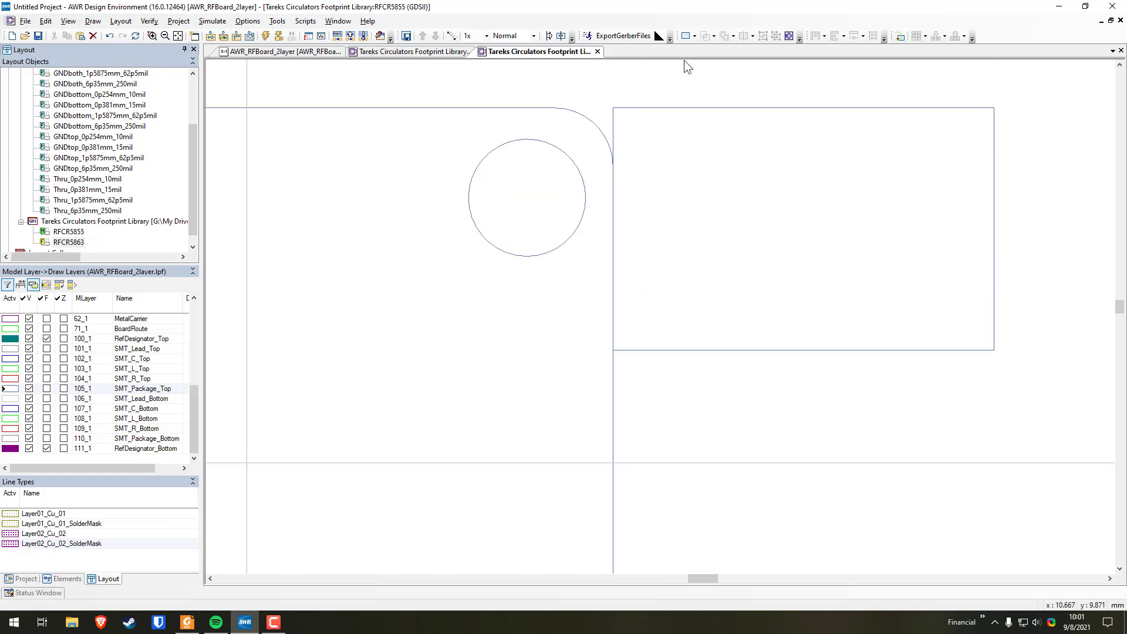
pyautogui.click(685, 37)
pyautogui.moveTo(613, 350)
pyautogui.mouseDown()
pyautogui.moveTo(983, 333)
pyautogui.moveTo(991, 308)
pyautogui.moveTo(969, 329)
pyautogui.moveTo(612, 352)
pyautogui.moveTo(994, 305)
pyautogui.moveTo(993, 330)
pyautogui.mouseUp()
pyautogui.click(875, 365)
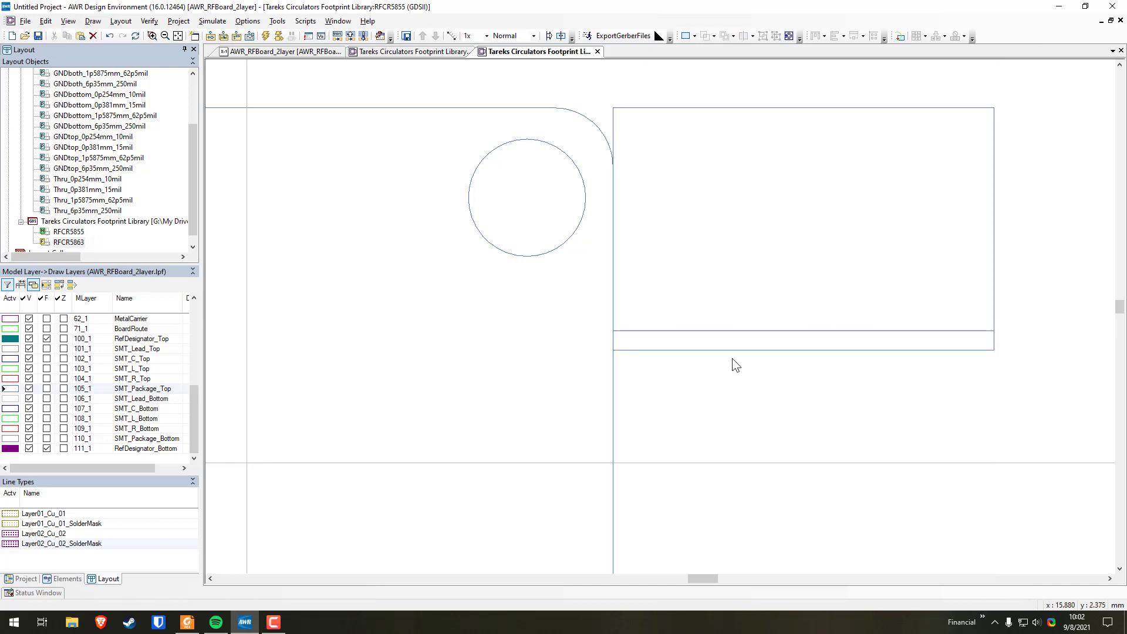
# Resize the thin rectangle to 3 mm wide and 1 mm high, and delete the large helper rectangle above it.
pyautogui.click(668, 337)
pyautogui.rightClick(658, 339)
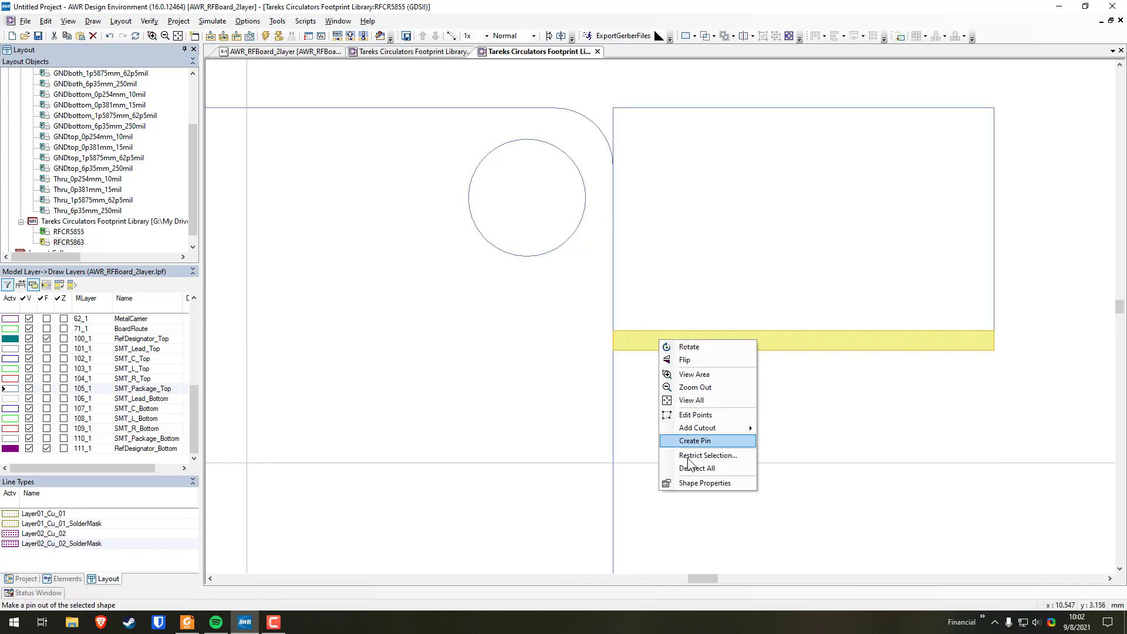
pyautogui.click(690, 483)
pyautogui.moveTo(495, 284); pyautogui.dragTo(425, 270)
pyautogui.write('1')
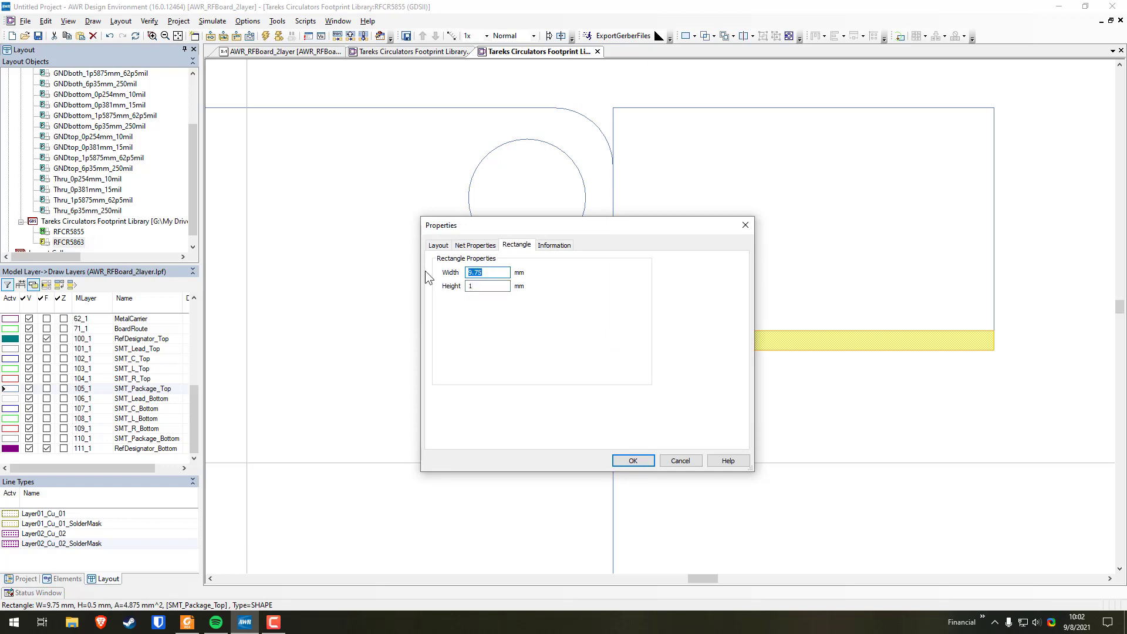
pyautogui.write('3')
pyautogui.press('Return')
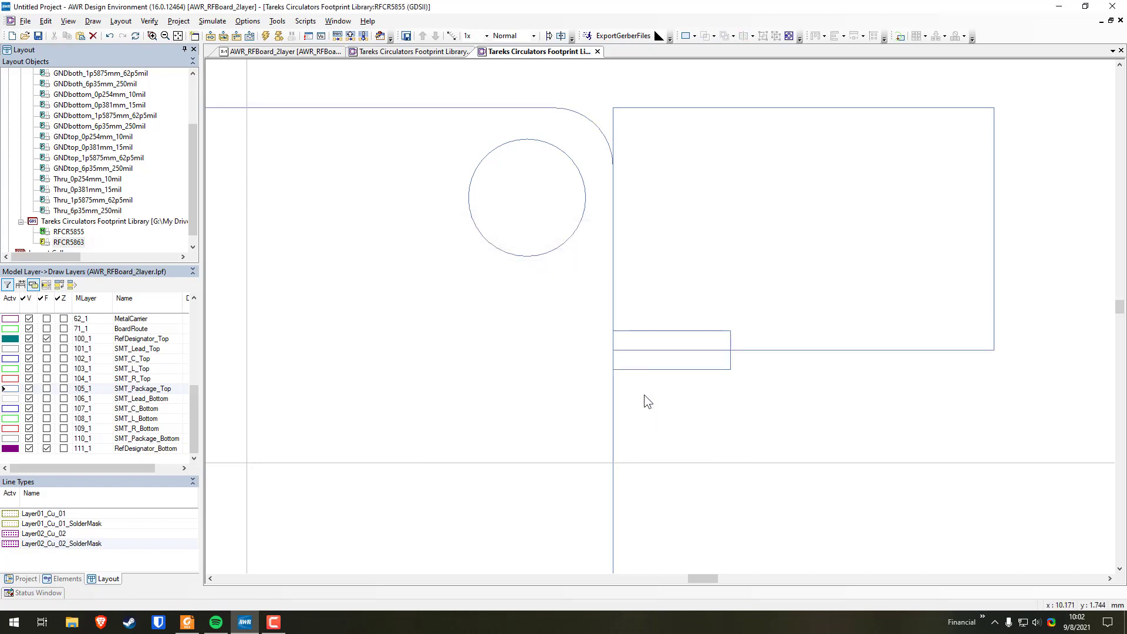
pyautogui.click(786, 348)
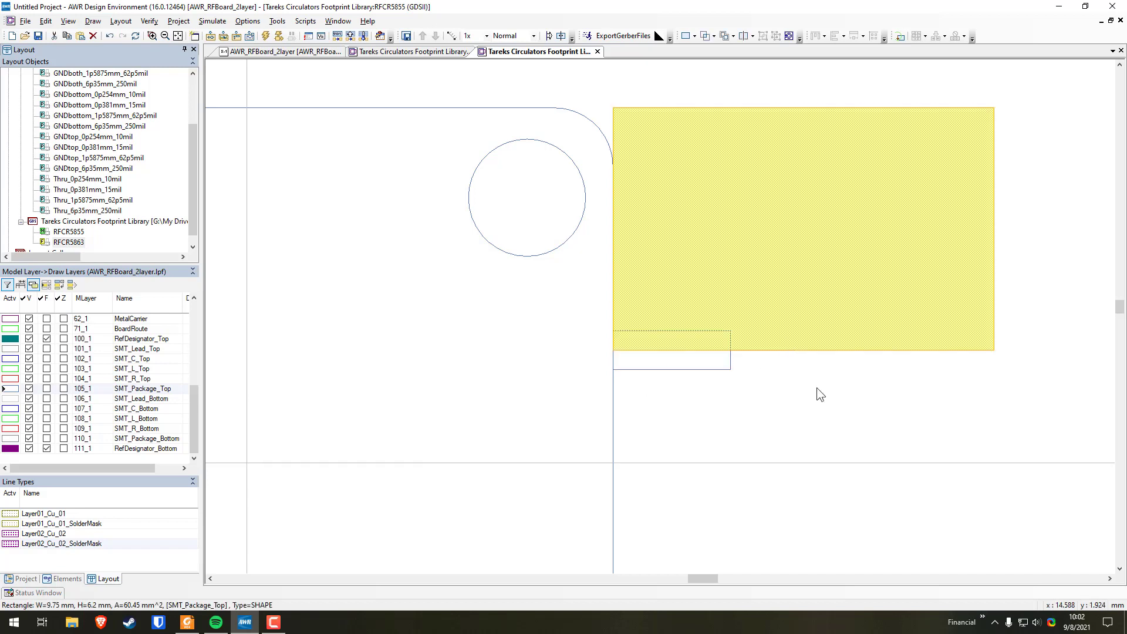
pyautogui.press('Delete')
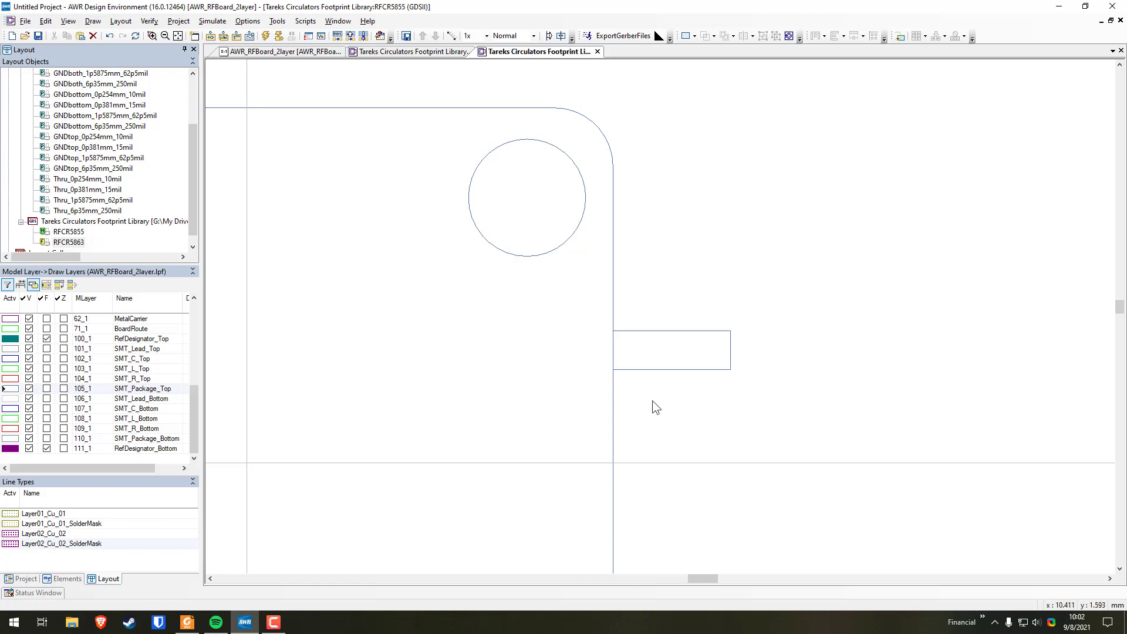
# Copy the 3 mm by 1 mm tab and place the copy to the left of the package outline.
pyautogui.moveTo(653, 401); pyautogui.dragTo(850, 396)
pyautogui.scroll(-3, 868, 397)
pyautogui.moveTo(776, 378); pyautogui.dragTo(868, 383)
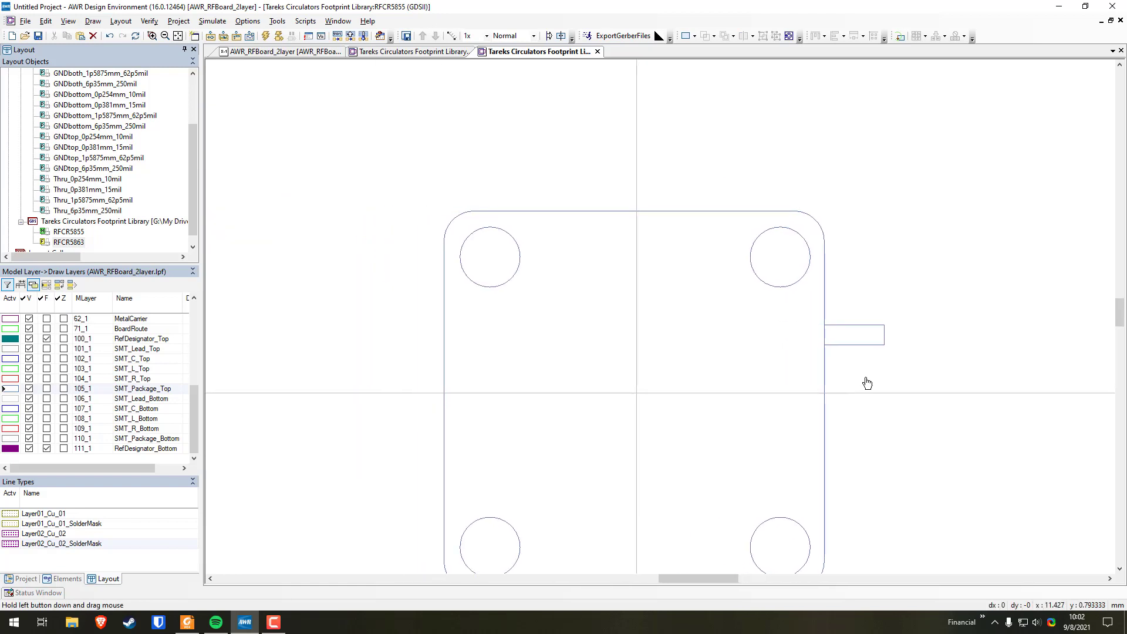
pyautogui.click(861, 336)
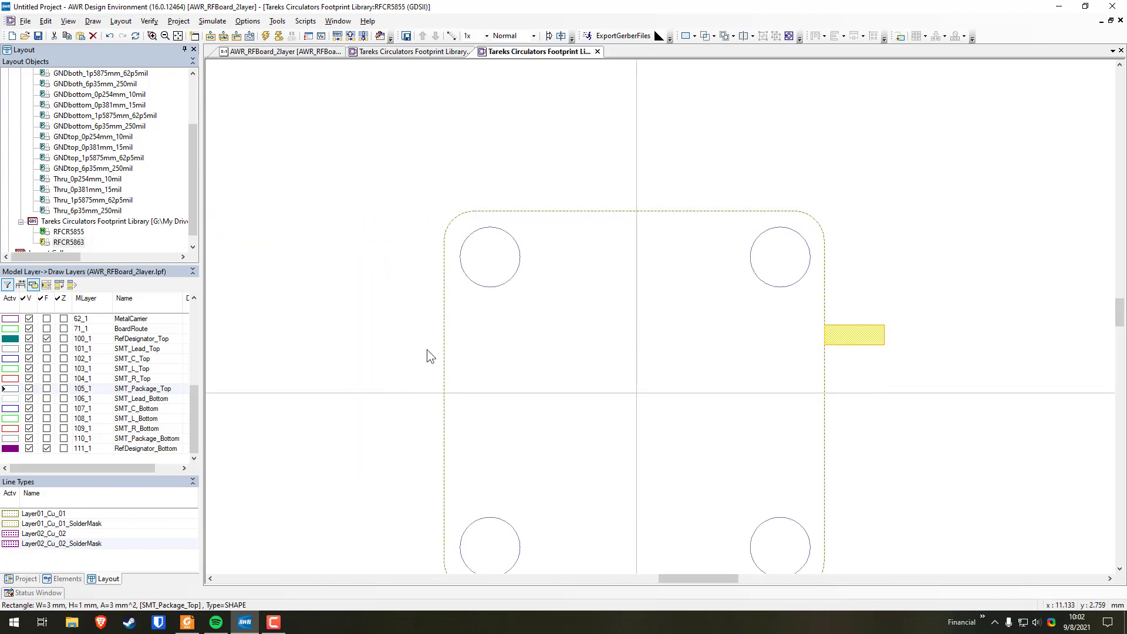
pyautogui.click(928, 360)
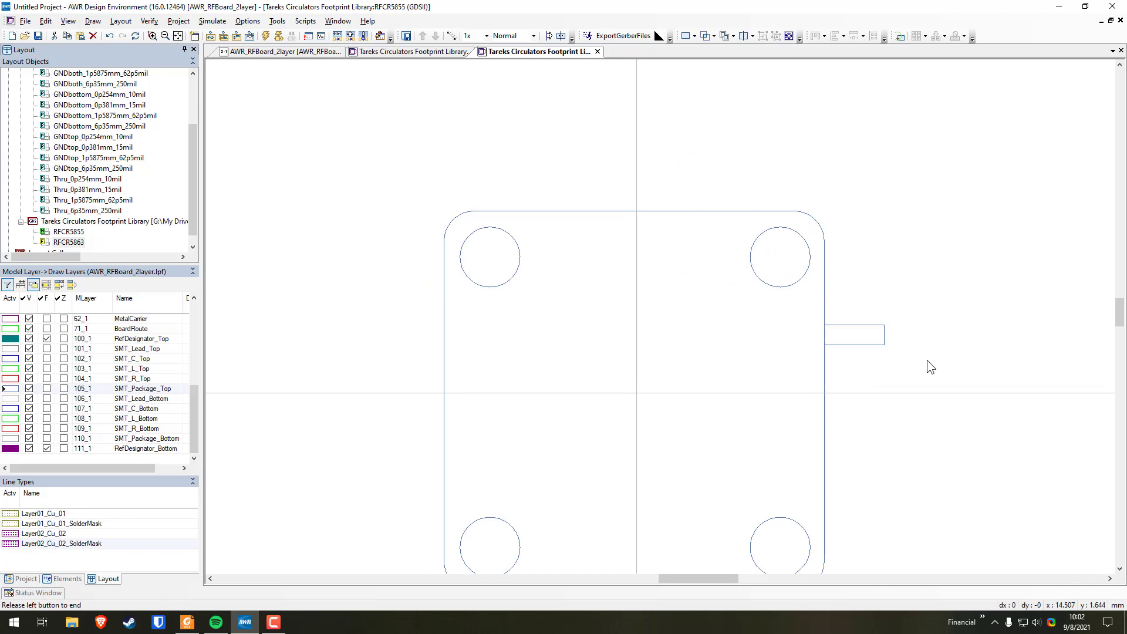
pyautogui.click(856, 340)
pyautogui.click(860, 365)
pyautogui.click(851, 339)
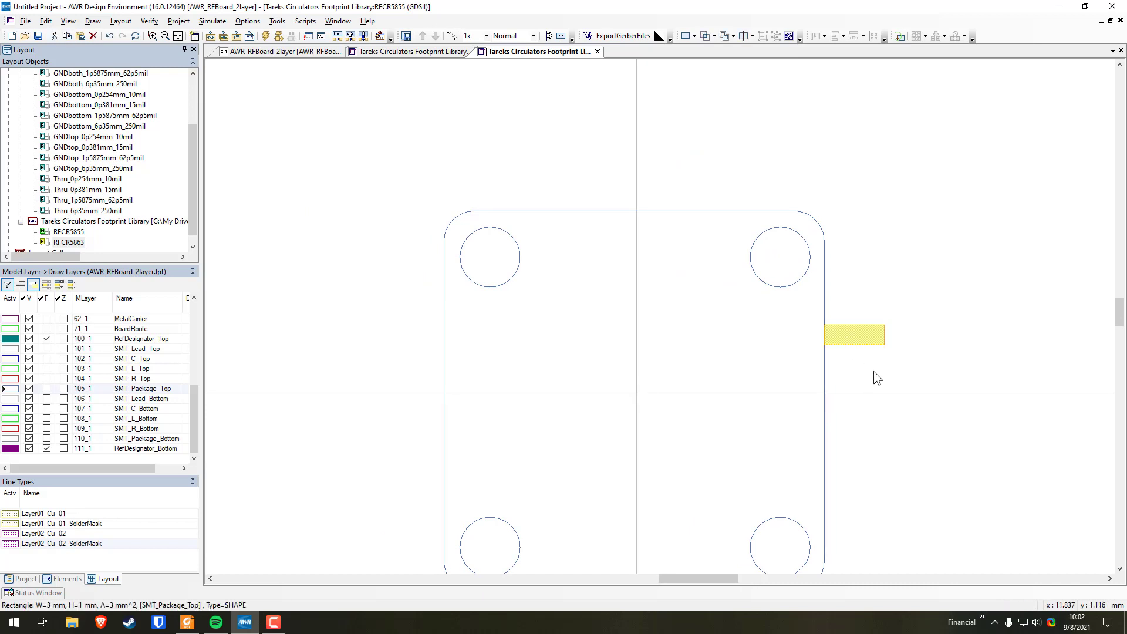
pyautogui.hotkey('ctrl', 'c')
pyautogui.hotkey('ctrl', 'v')
pyautogui.click(331, 320)
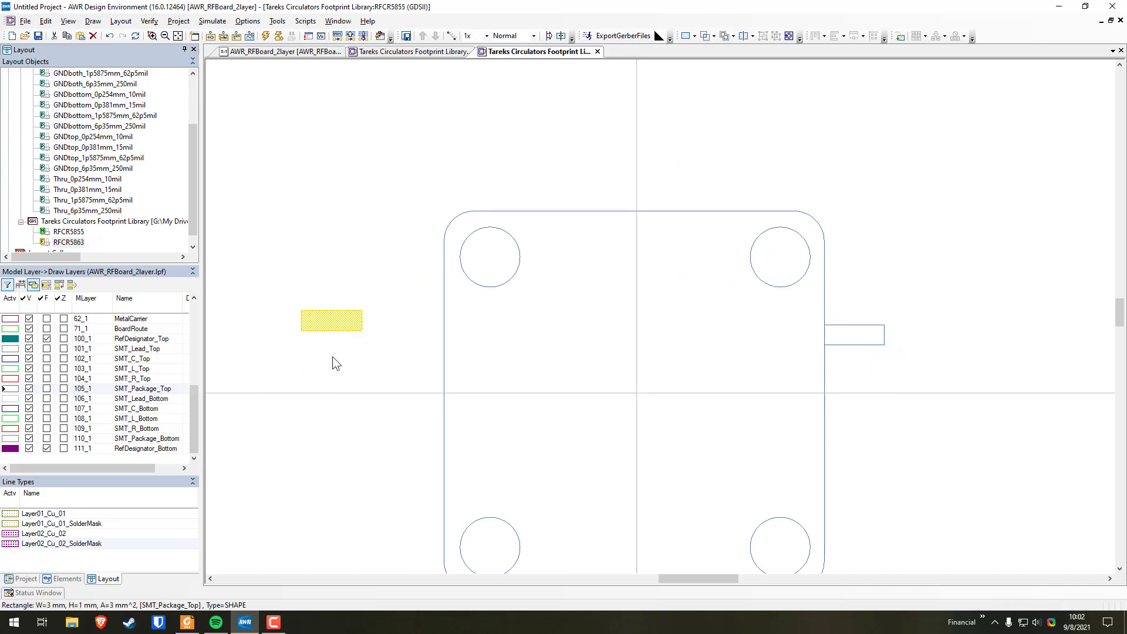
pyautogui.click(352, 399)
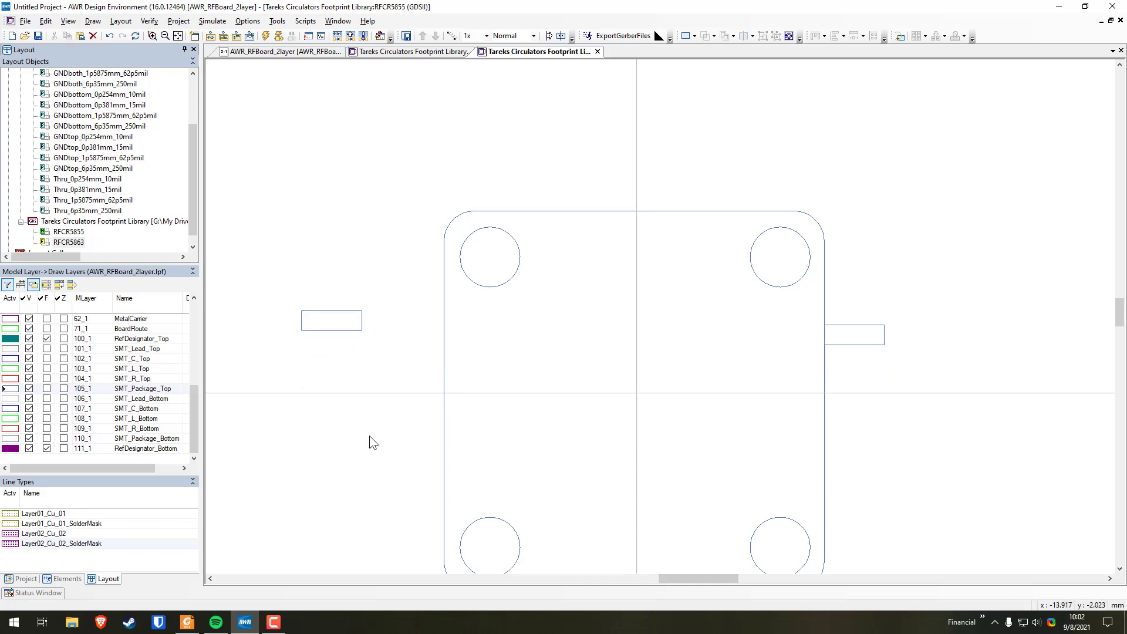
# Align the copied left tab vertically with the middle of the right tab.
pyautogui.click(857, 341)
pyautogui.keyDown('shift'); pyautogui.click(329, 324); pyautogui.keyUp('shift')
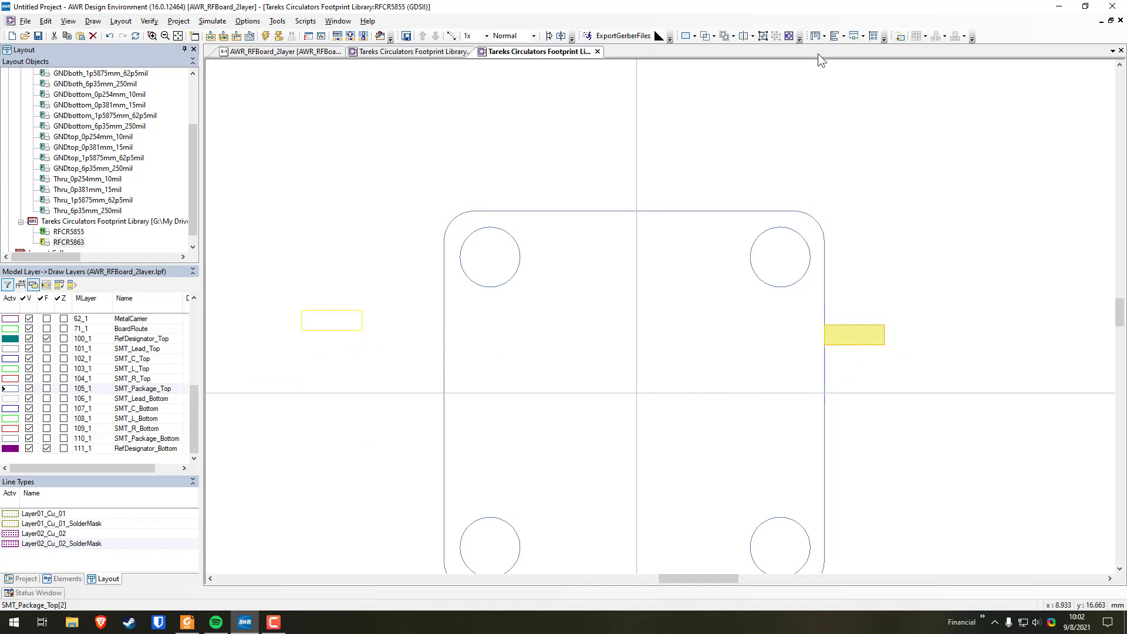
pyautogui.click(826, 37)
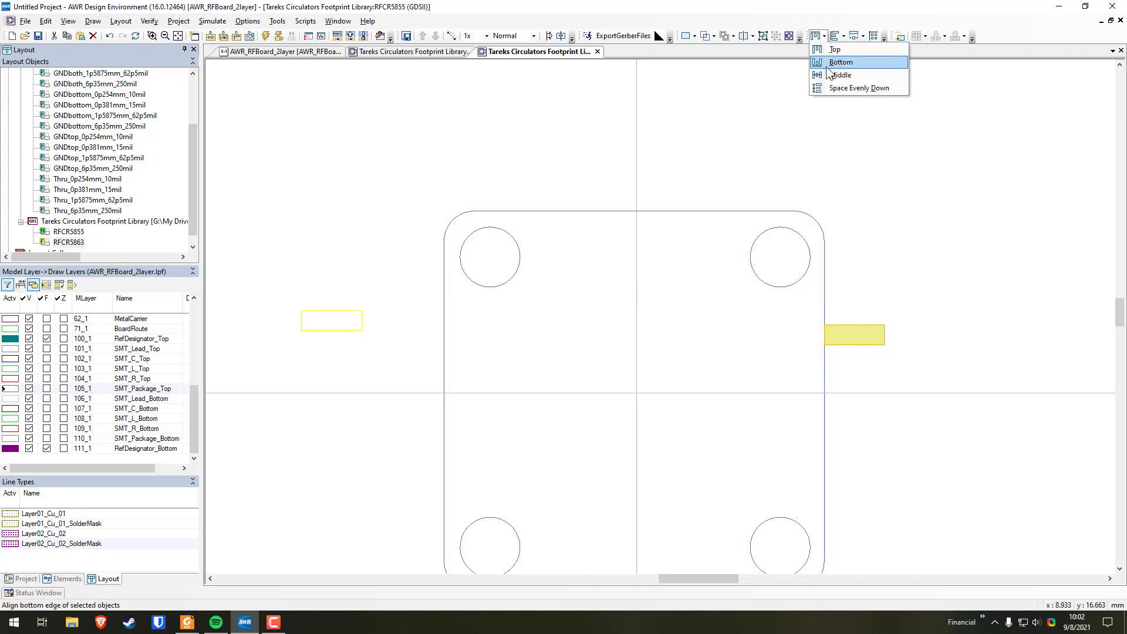
pyautogui.click(838, 76)
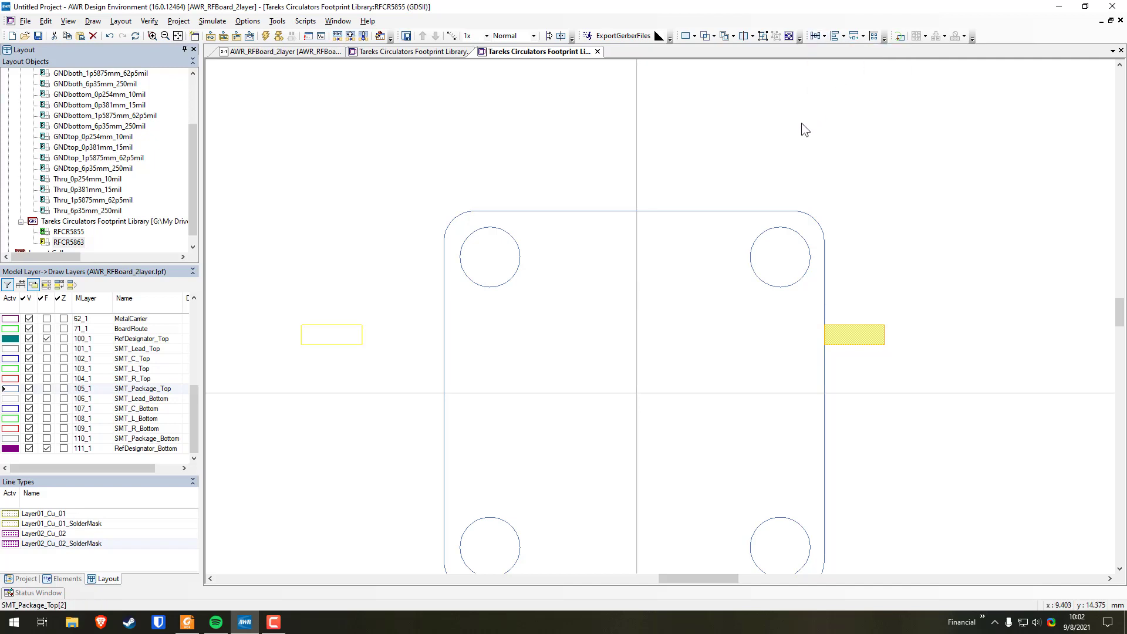
pyautogui.click(672, 149)
# Space the left tab horizontally from the package outline with an edge-to-edge spacing of 0 mm.
pyautogui.click(446, 343)
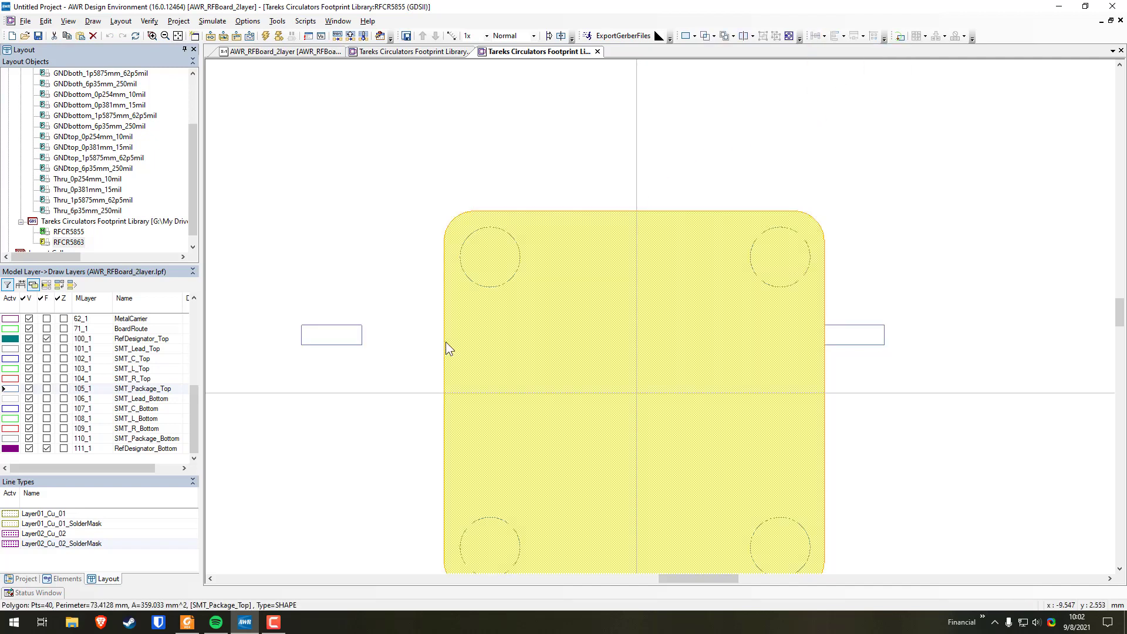
pyautogui.keyDown('shift'); pyautogui.click(351, 344); pyautogui.keyUp('shift')
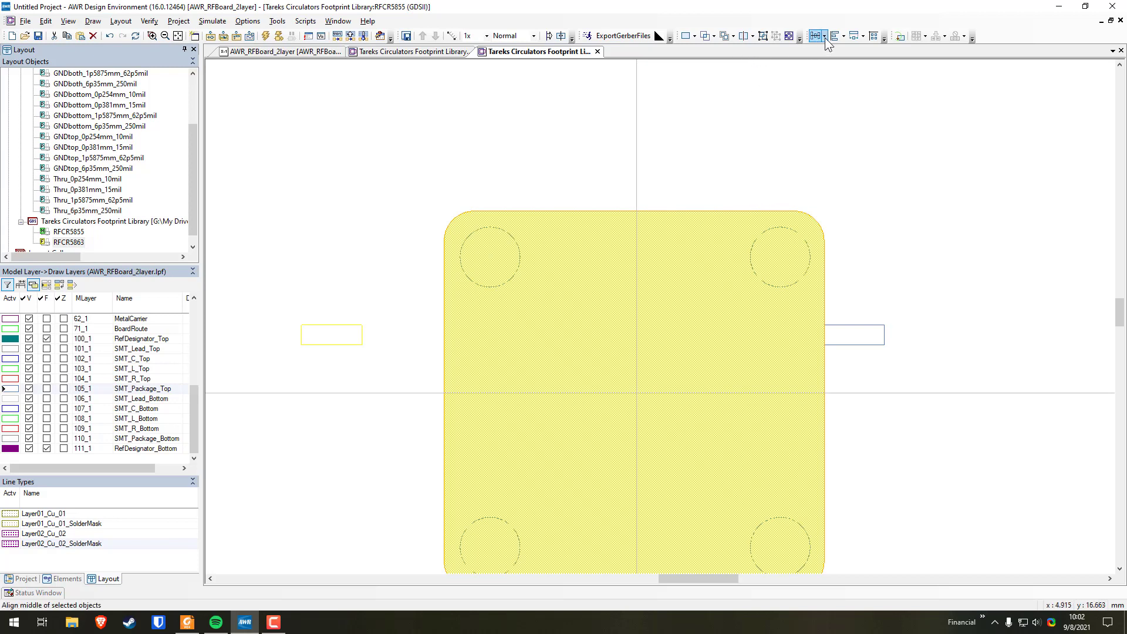
pyautogui.click(844, 37)
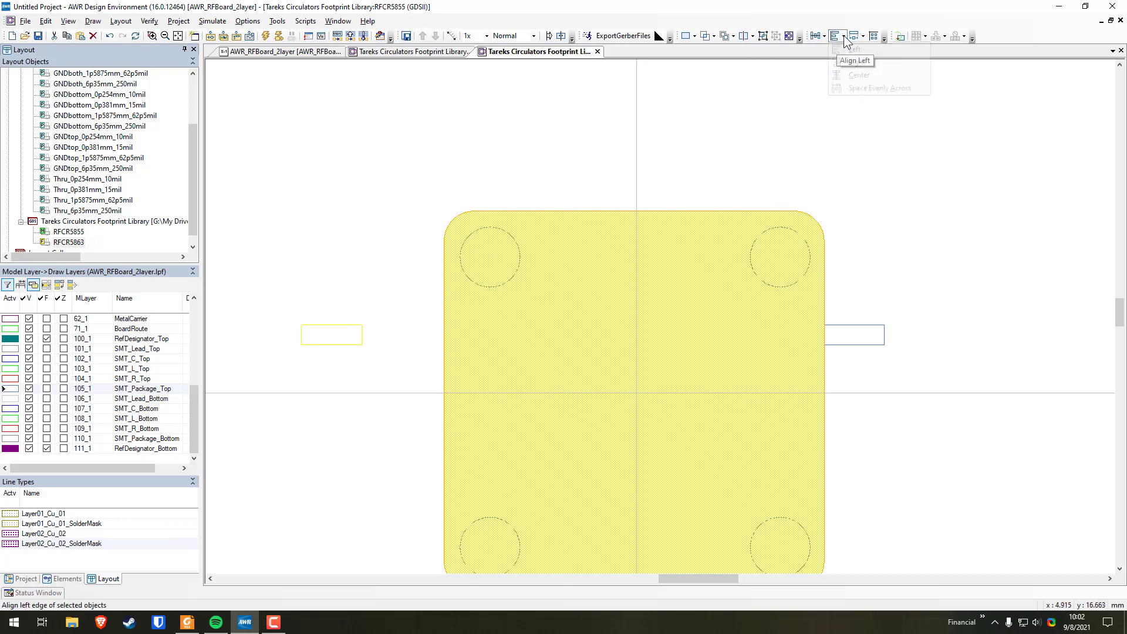
pyautogui.click(853, 89)
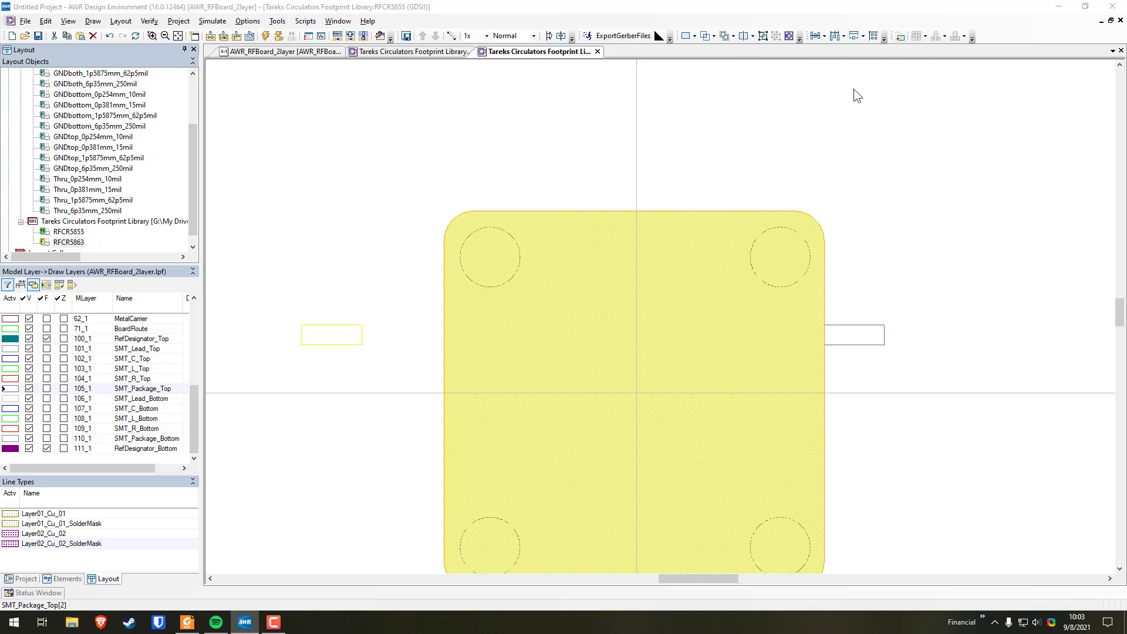
pyautogui.write('0')
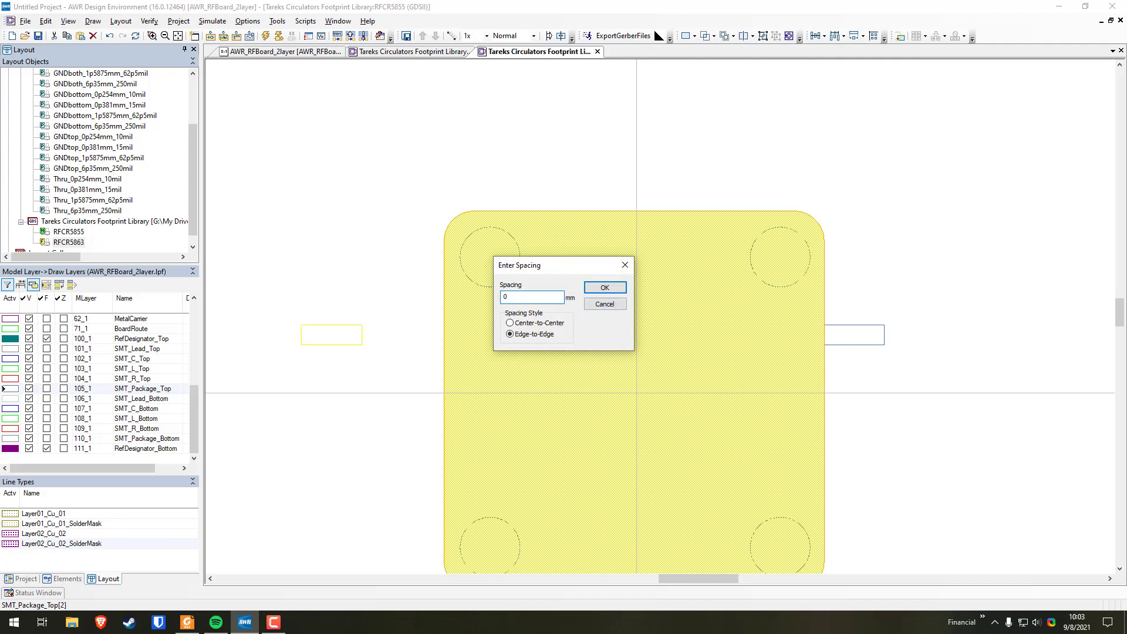
pyautogui.click(606, 287)
pyautogui.click(376, 402)
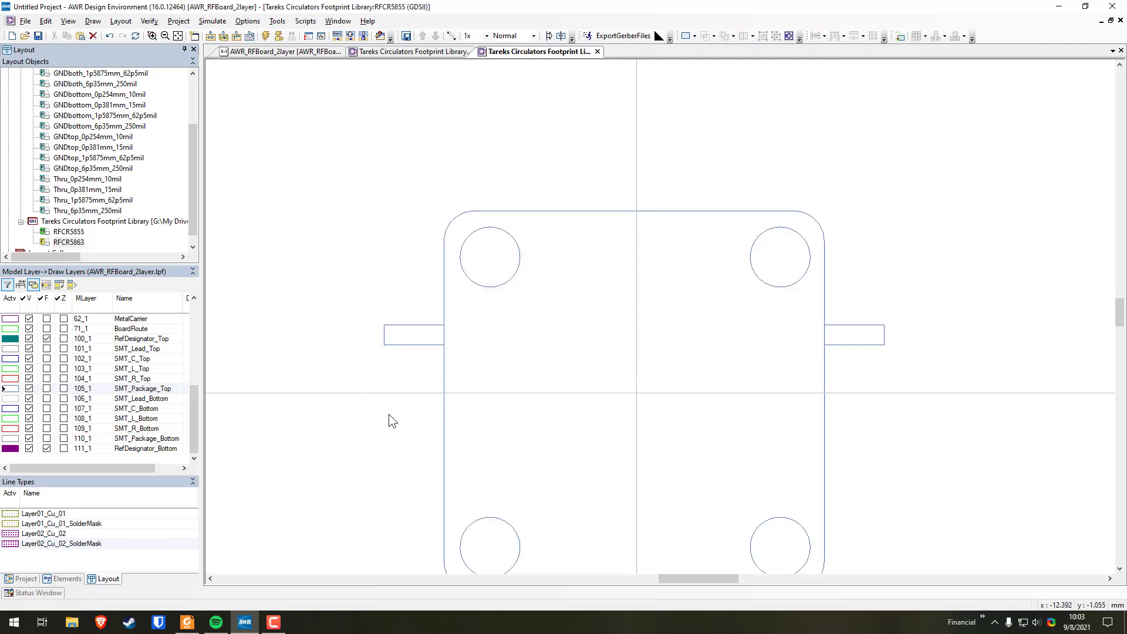
# Copy the right tab, rotate the copy to vertical and place it just below the package outline near the vertical axis.
pyautogui.scroll(-3, 385, 423)
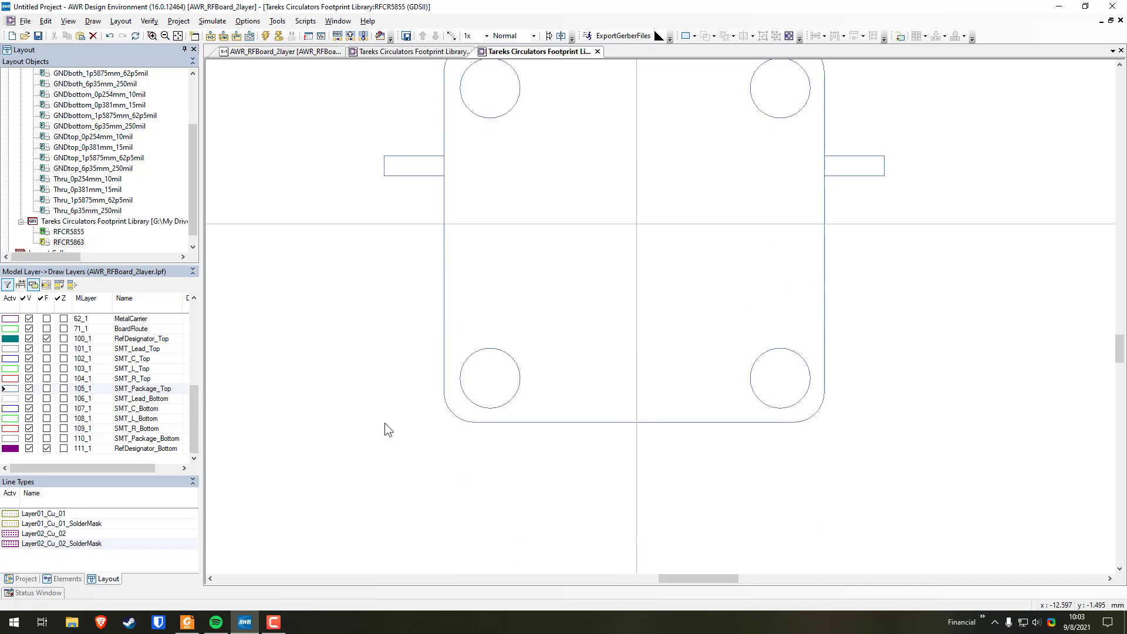
pyautogui.click(862, 174)
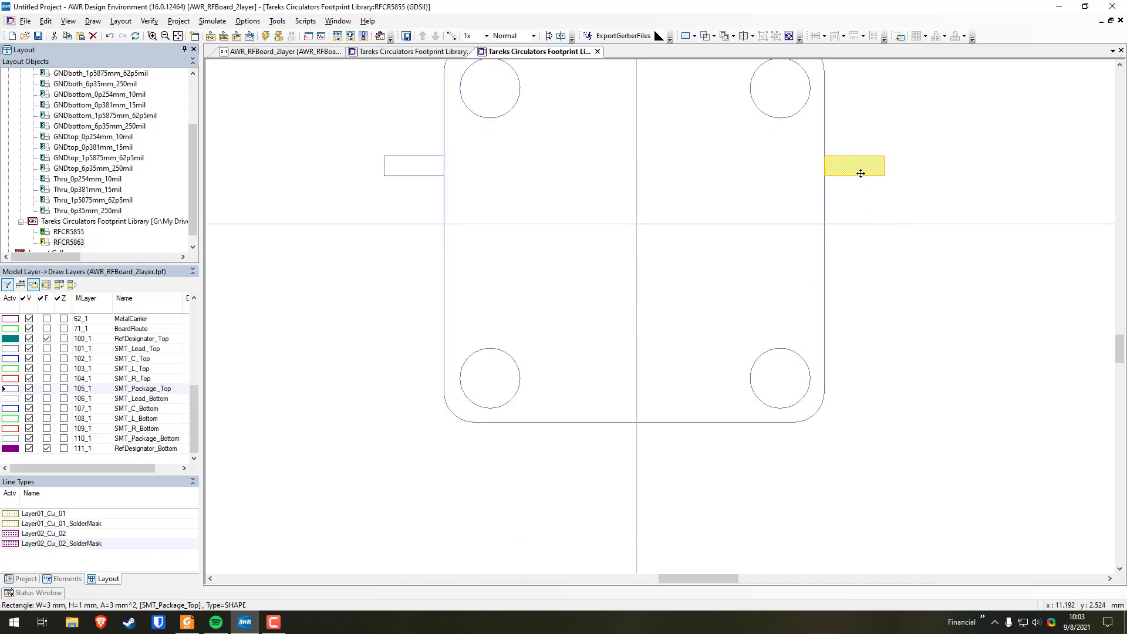
pyautogui.hotkey('ctrl', 'c')
pyautogui.hotkey('ctrl', 'v')
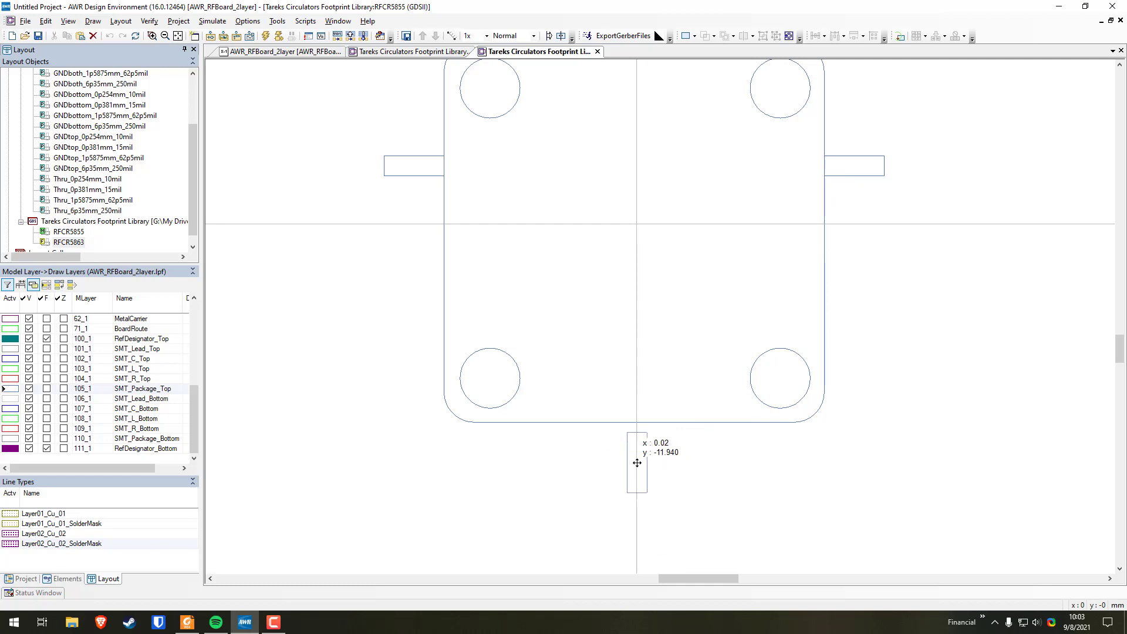
pyautogui.click(637, 463)
pyautogui.click(692, 466)
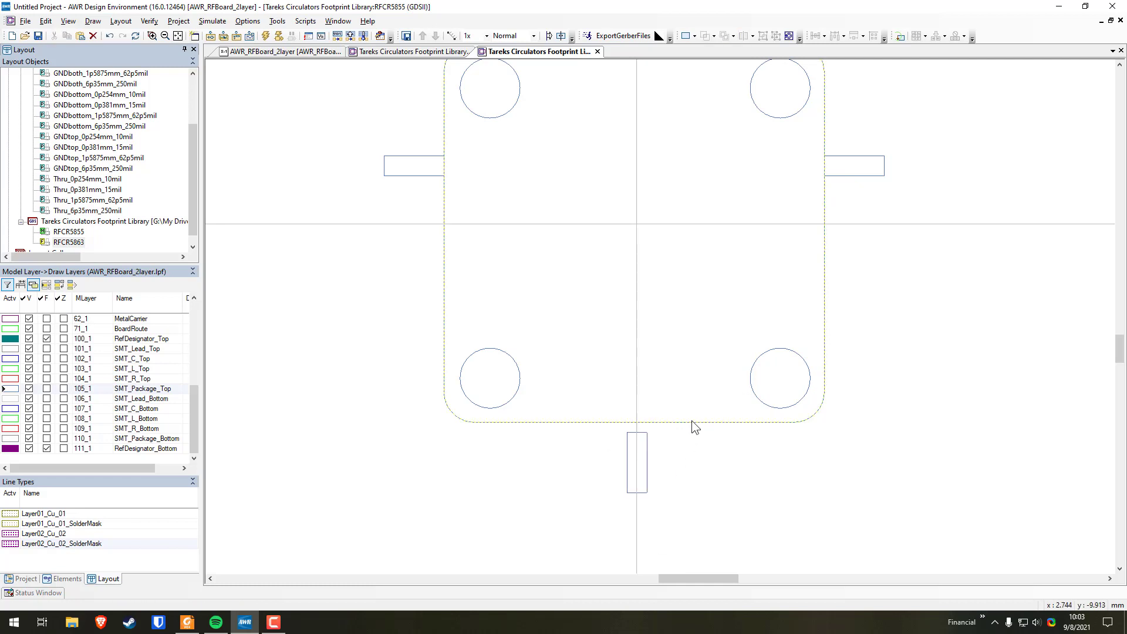
# Center the vertical tab horizontally on the package outline.
pyautogui.click(692, 420)
pyautogui.keyDown('shift'); pyautogui.click(643, 457); pyautogui.keyUp('shift')
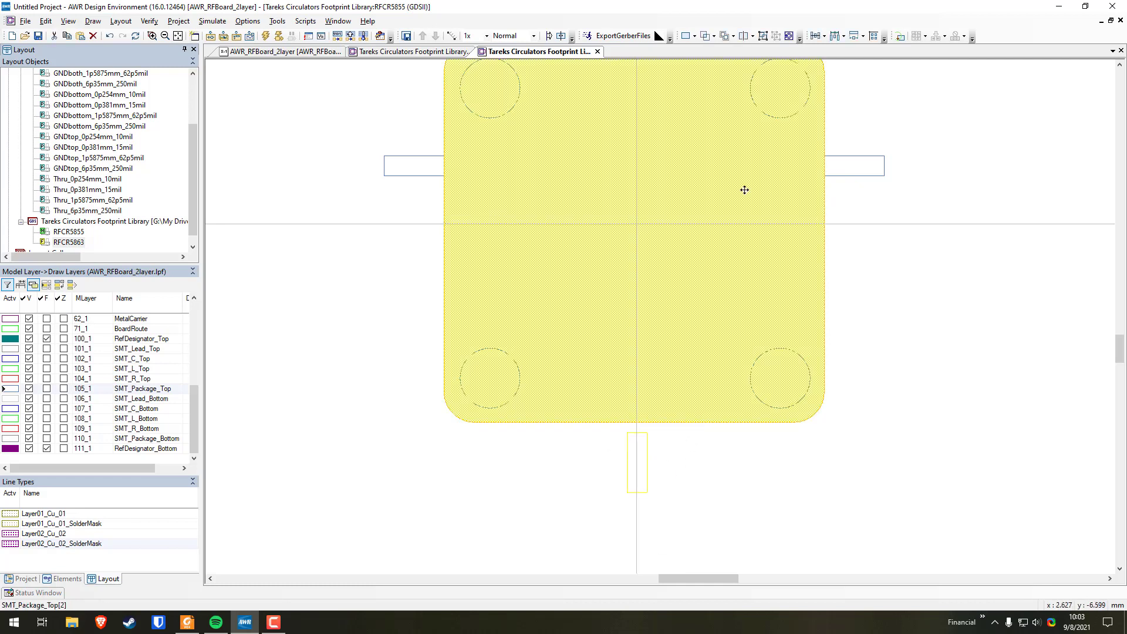
pyautogui.click(825, 37)
pyautogui.click(844, 37)
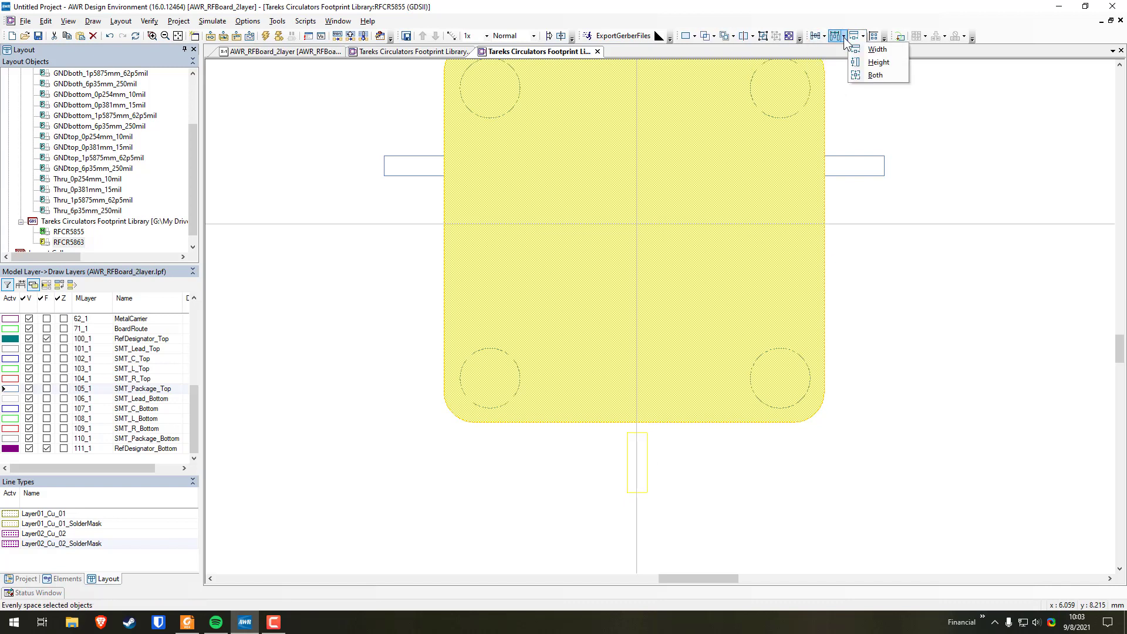
pyautogui.click(854, 76)
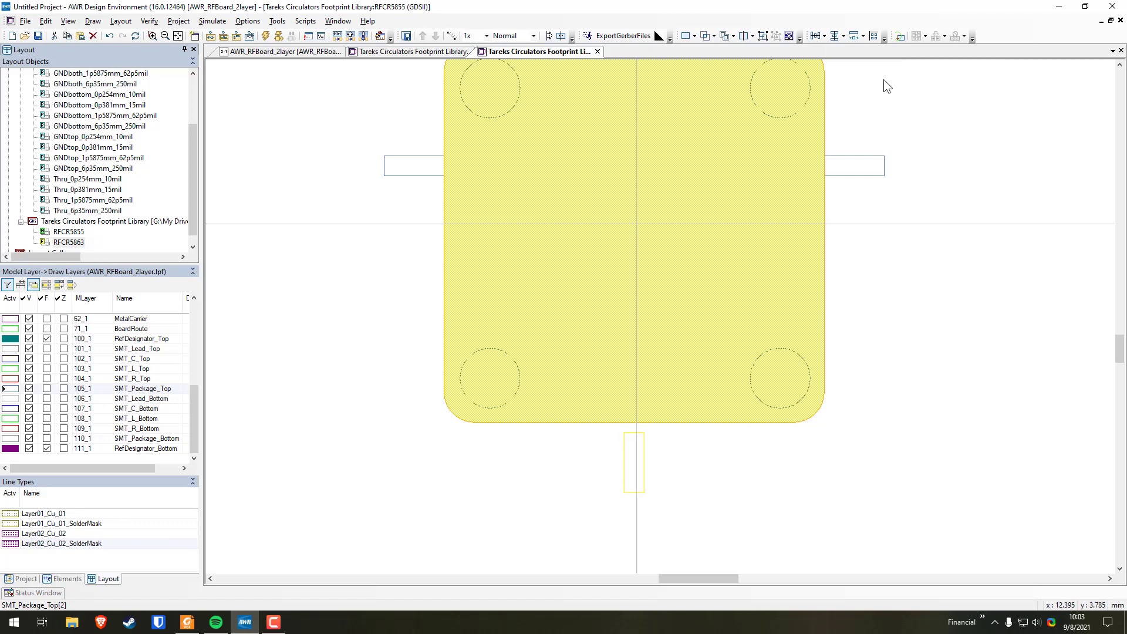
# Space the vertical tab edge-to-edge against the package outline's lower edge so that no gap remains.
pyautogui.click(844, 37)
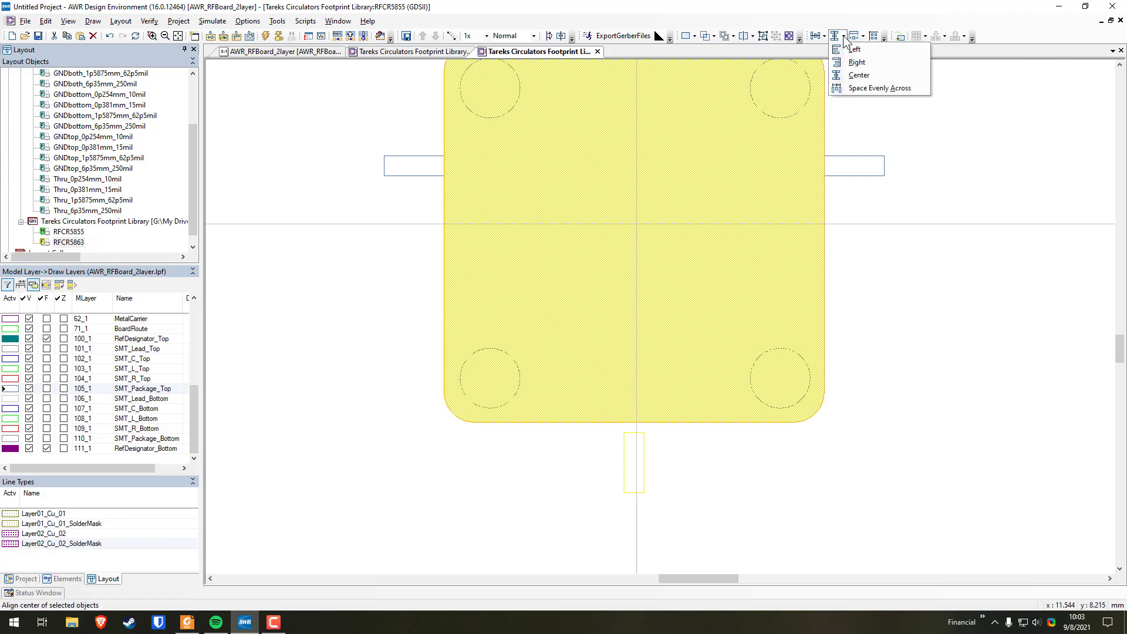
pyautogui.click(818, 36)
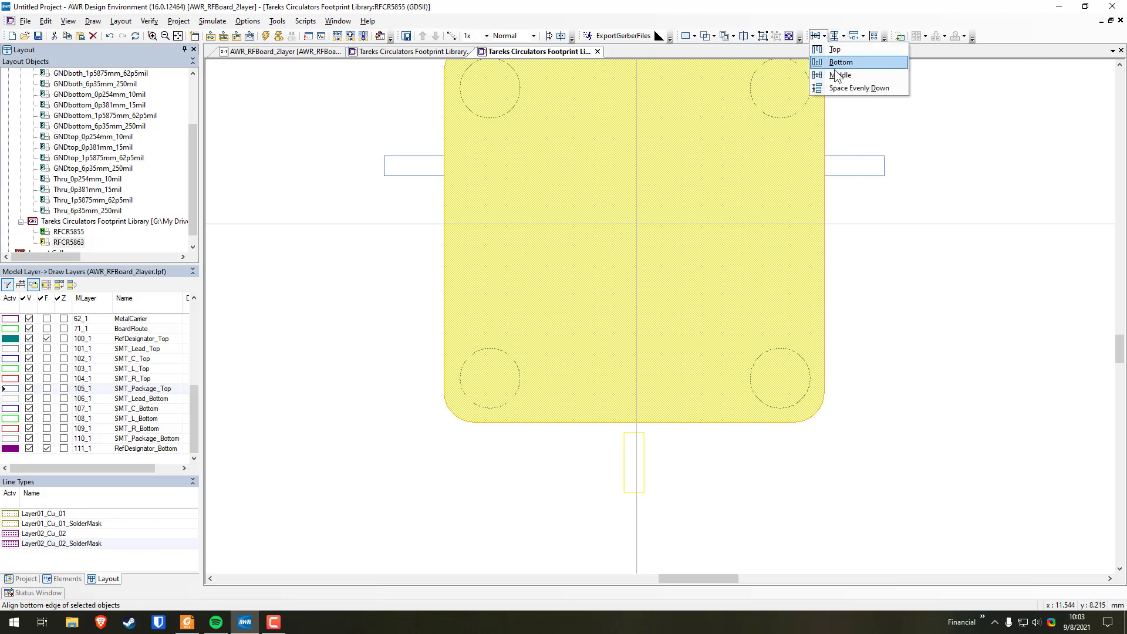
pyautogui.click(844, 88)
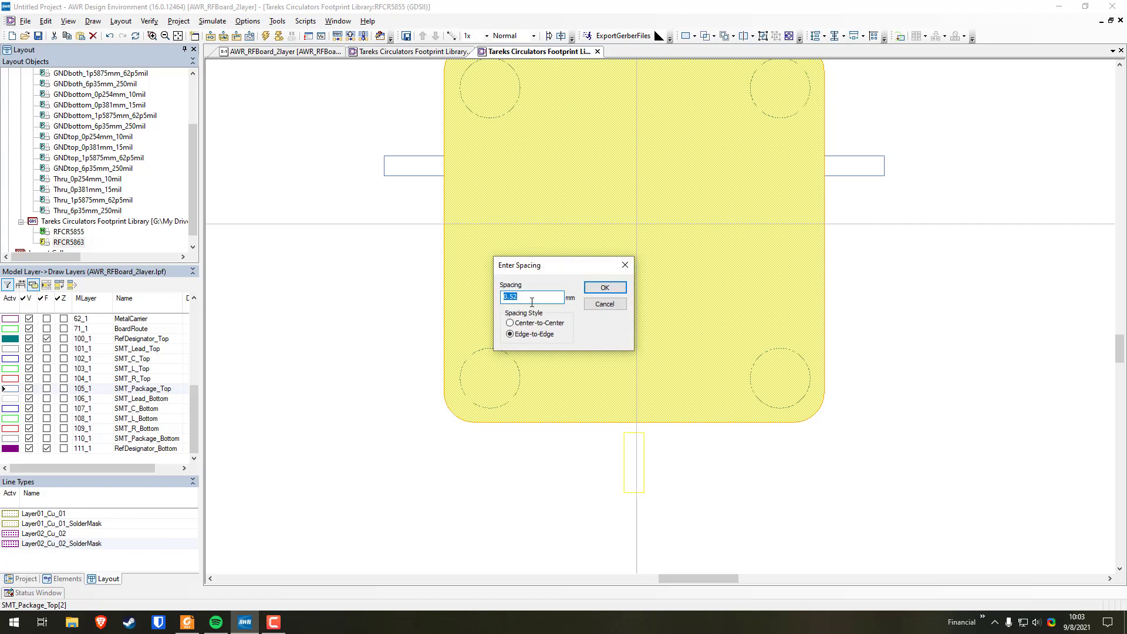
pyautogui.click(605, 287)
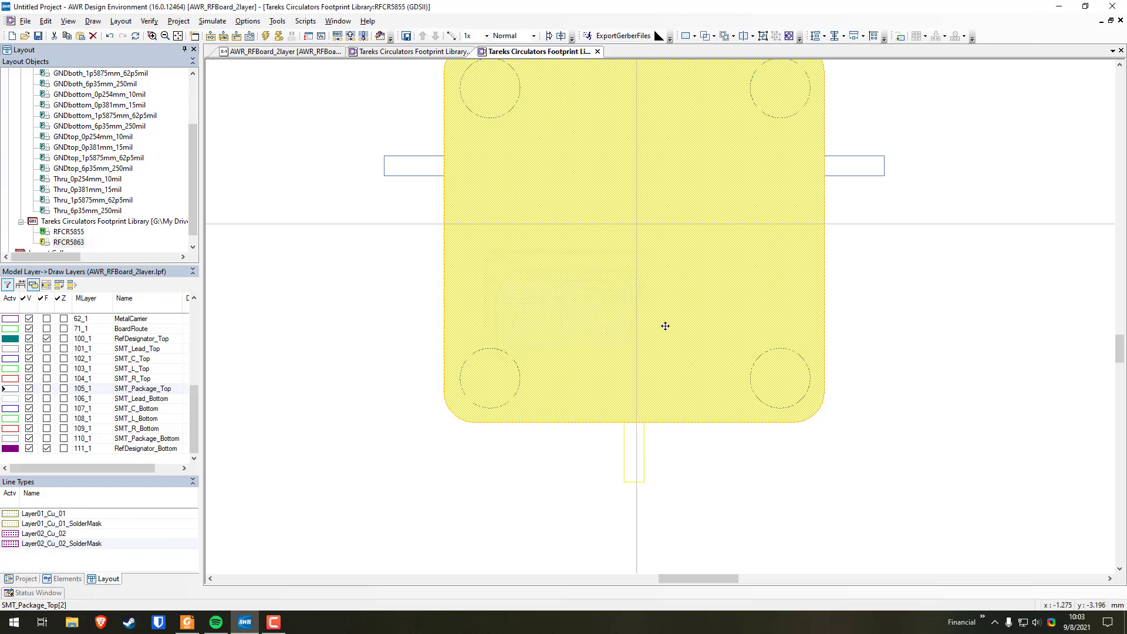
pyautogui.click(973, 422)
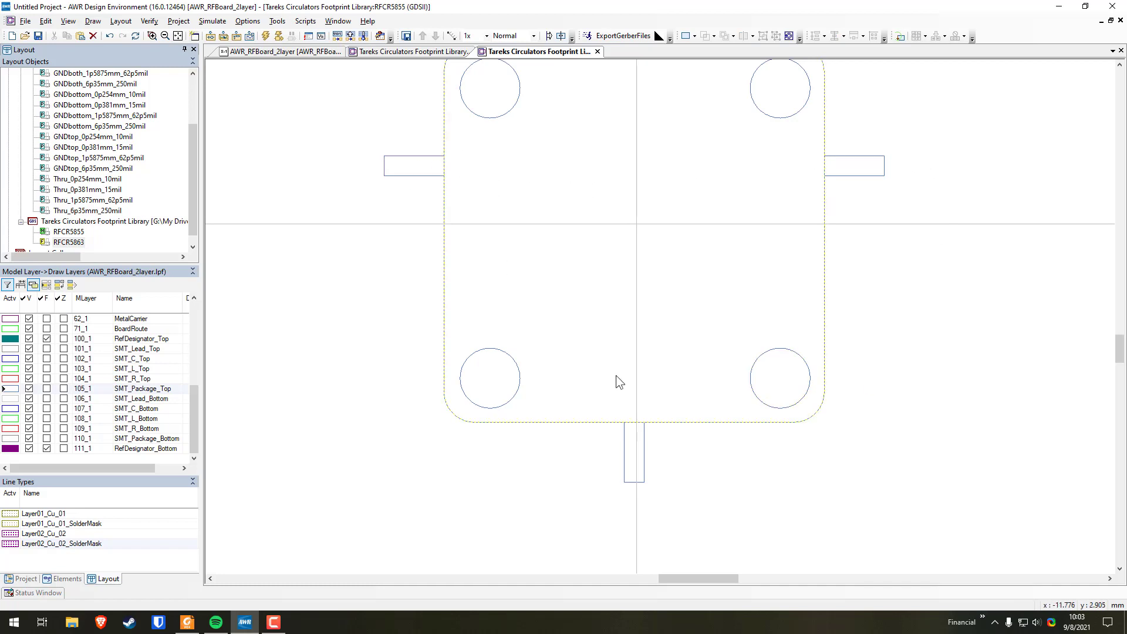
# Draw a 1.6 by 1 mm rectangle on SMT_Package_Top over the right tab's end nearest the package outline, spanning the tab's full width.
pyautogui.scroll(2, 435, 294)
pyautogui.scroll(3, 851, 294)
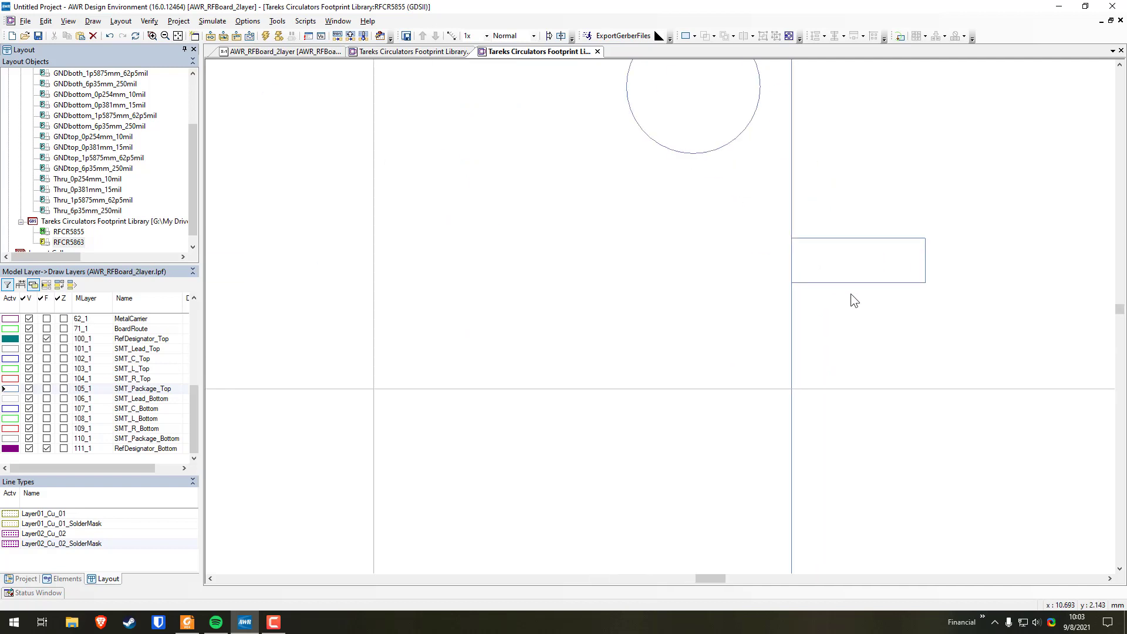
pyautogui.scroll(2, 851, 301)
pyautogui.scroll(1, 886, 329)
pyautogui.scroll(2, 934, 350)
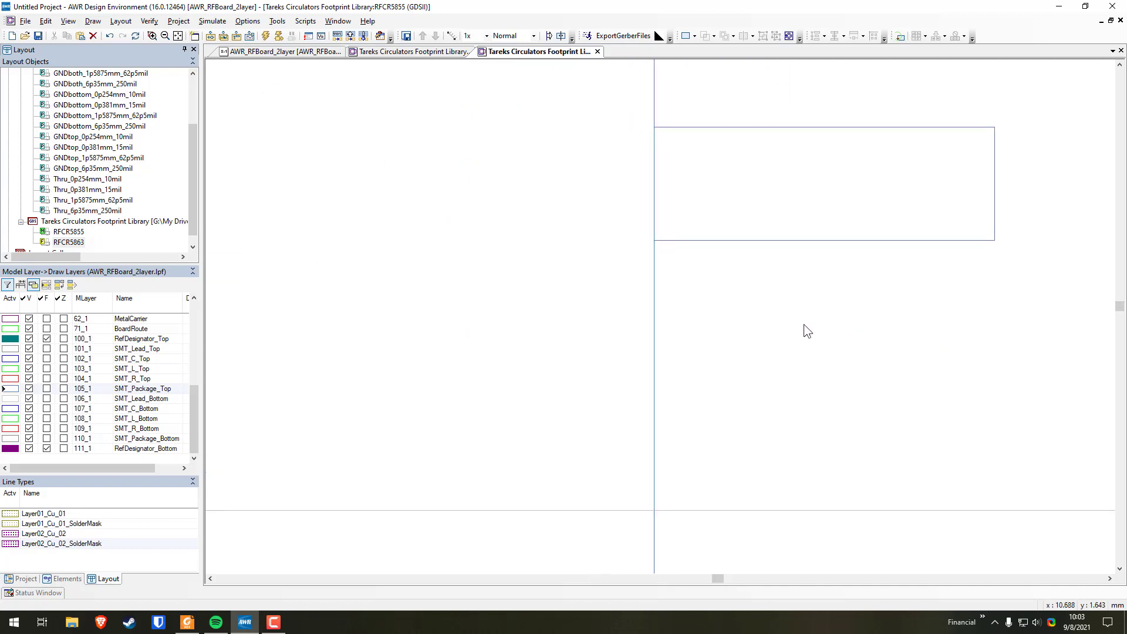
pyautogui.scroll(1, 763, 281)
pyautogui.click(686, 36)
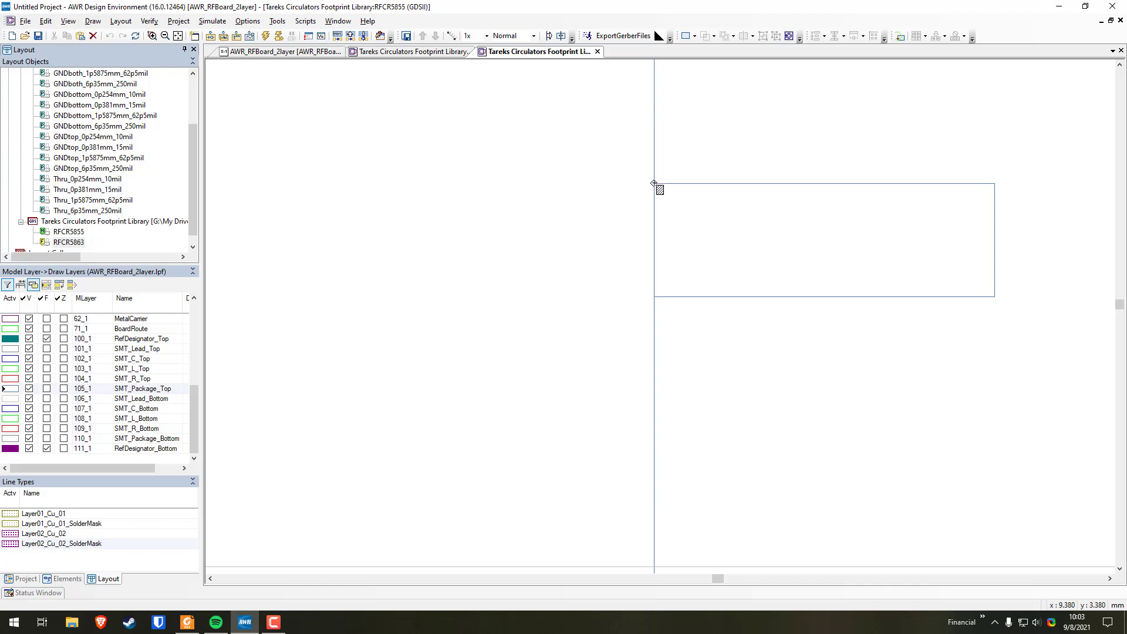
pyautogui.moveTo(654, 184); pyautogui.dragTo(837, 297)
pyautogui.scroll(-2, 779, 364)
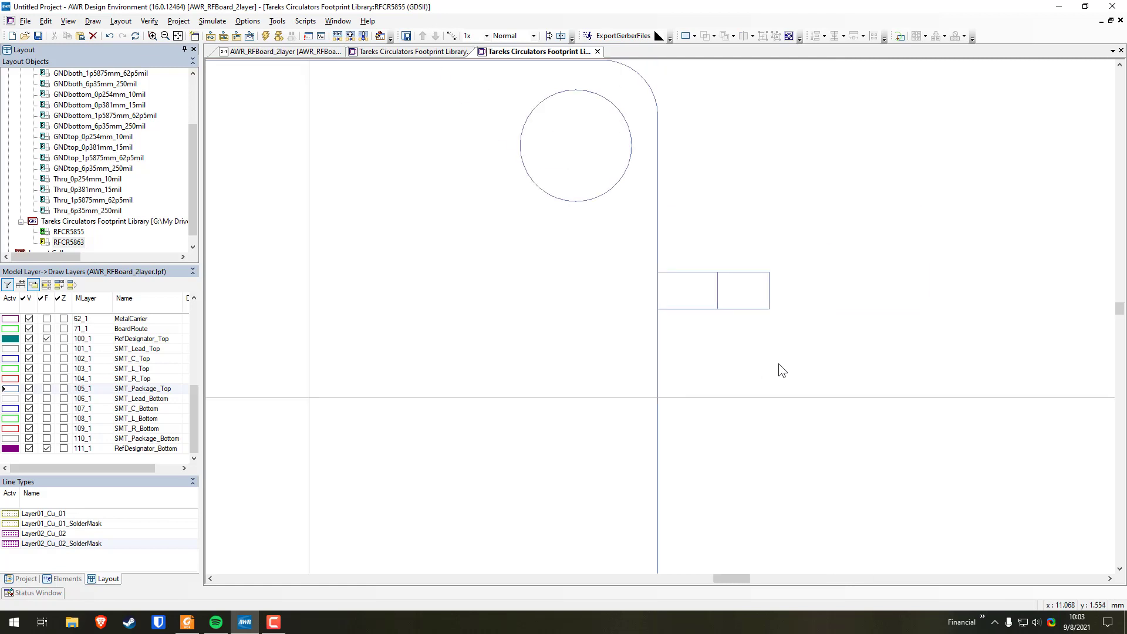
pyautogui.scroll(-2, 777, 364)
pyautogui.scroll(-1, 822, 328)
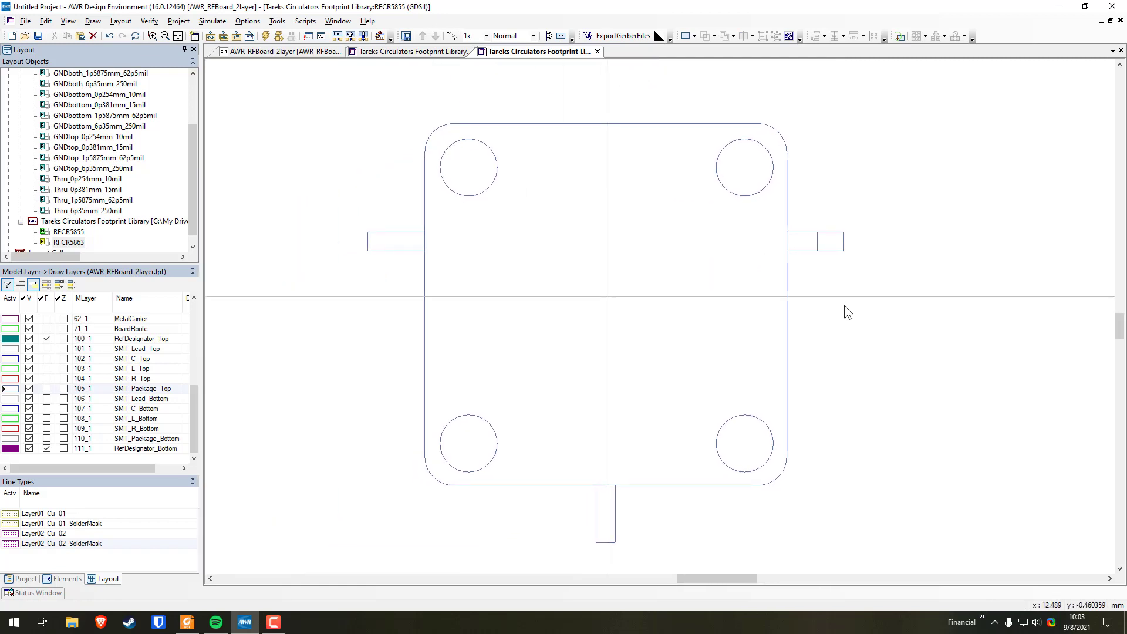
# Copy the small rectangle on the right tab and place the copy just below the left tab.
pyautogui.click(816, 242)
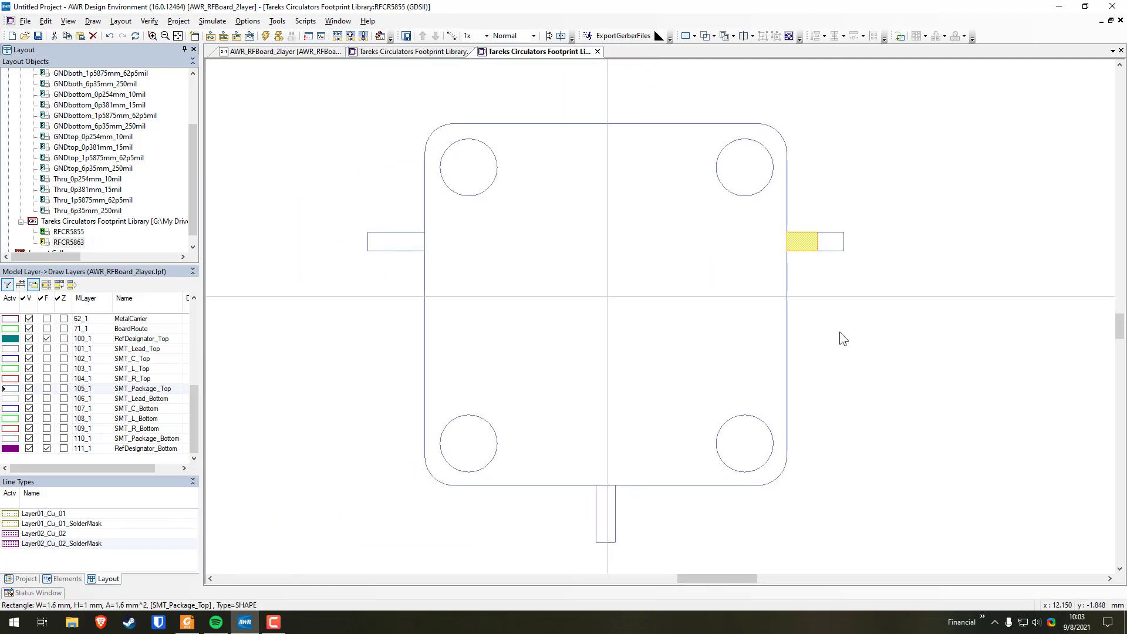
pyautogui.hotkey('ctrl', 'c')
pyautogui.hotkey('ctrl', 'v')
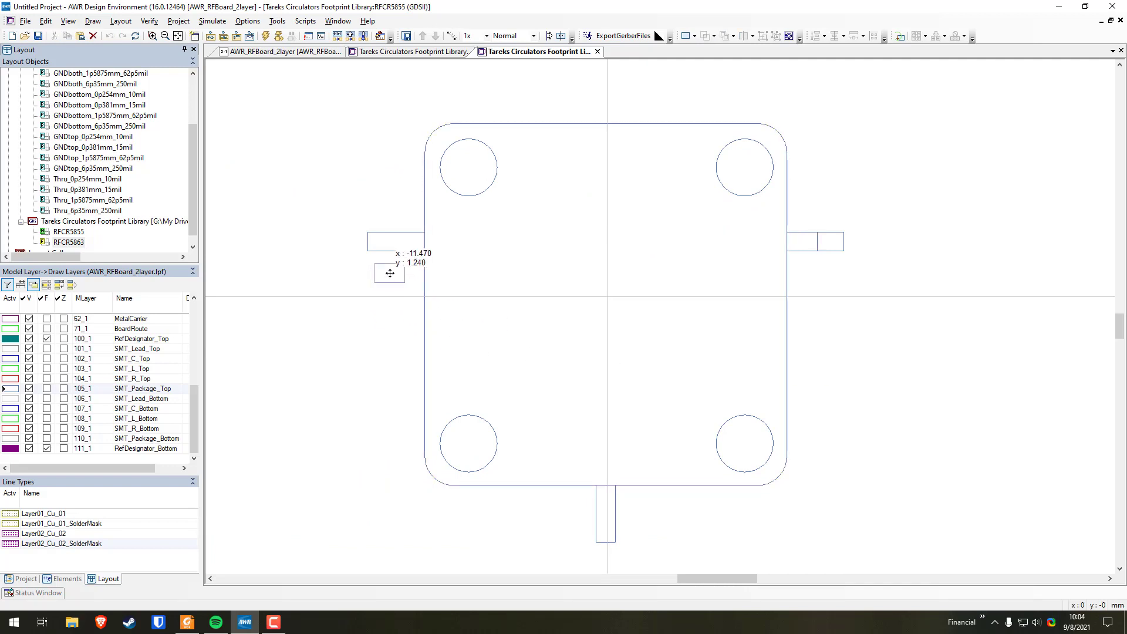
pyautogui.click(392, 253)
# Align the copied rectangle with the left tab by their vertical middles and right edges.
pyautogui.click(404, 233)
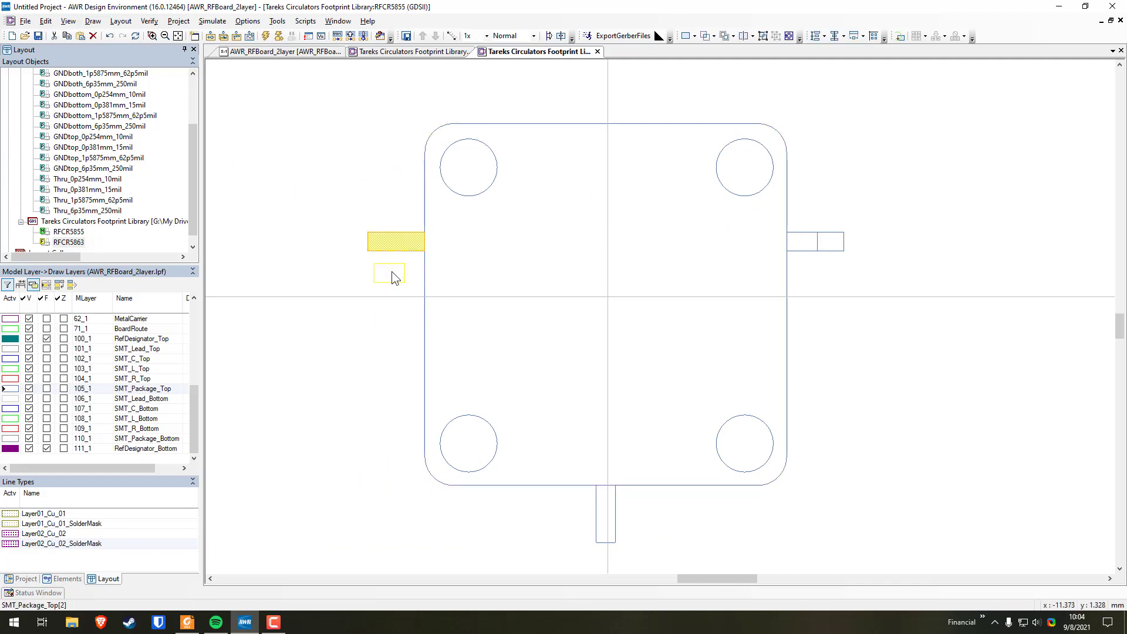
pyautogui.click(823, 36)
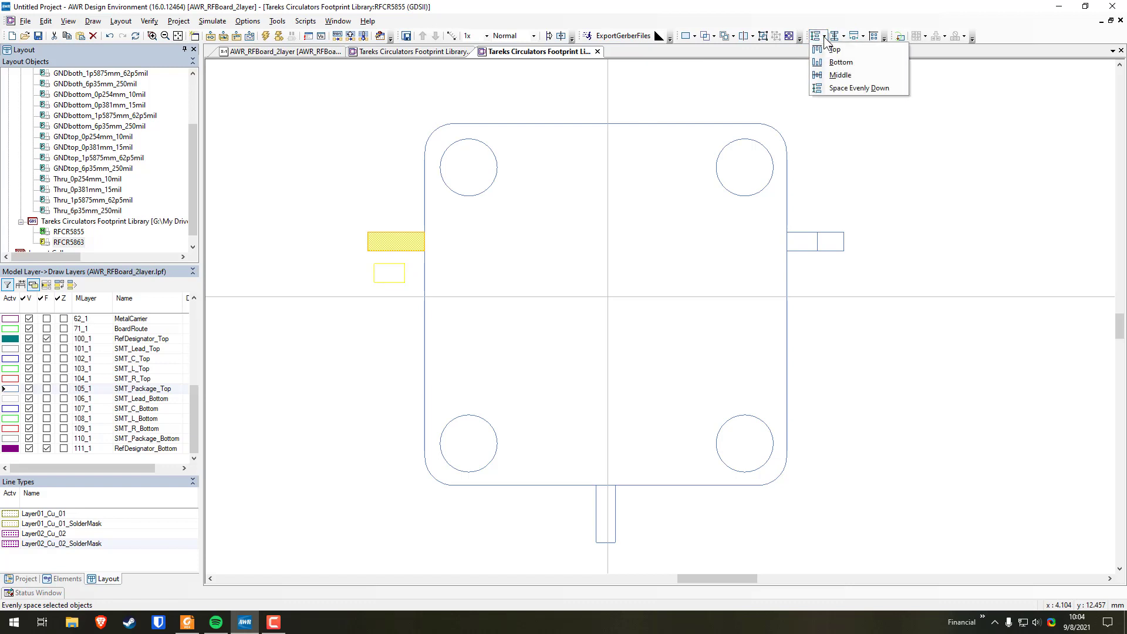
pyautogui.click(840, 74)
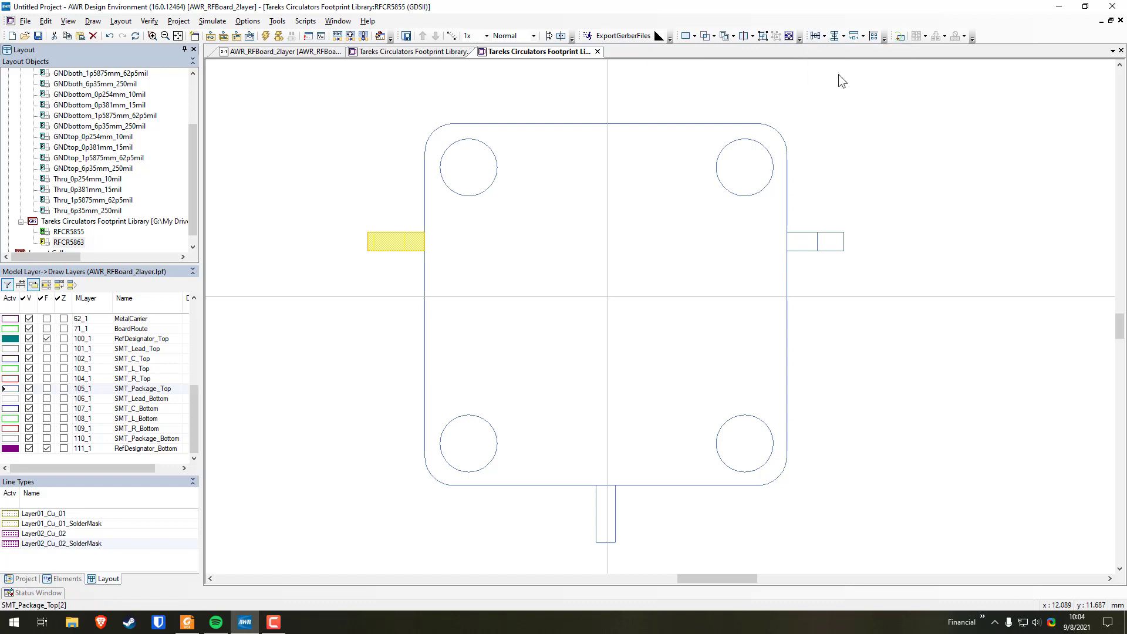
pyautogui.click(843, 36)
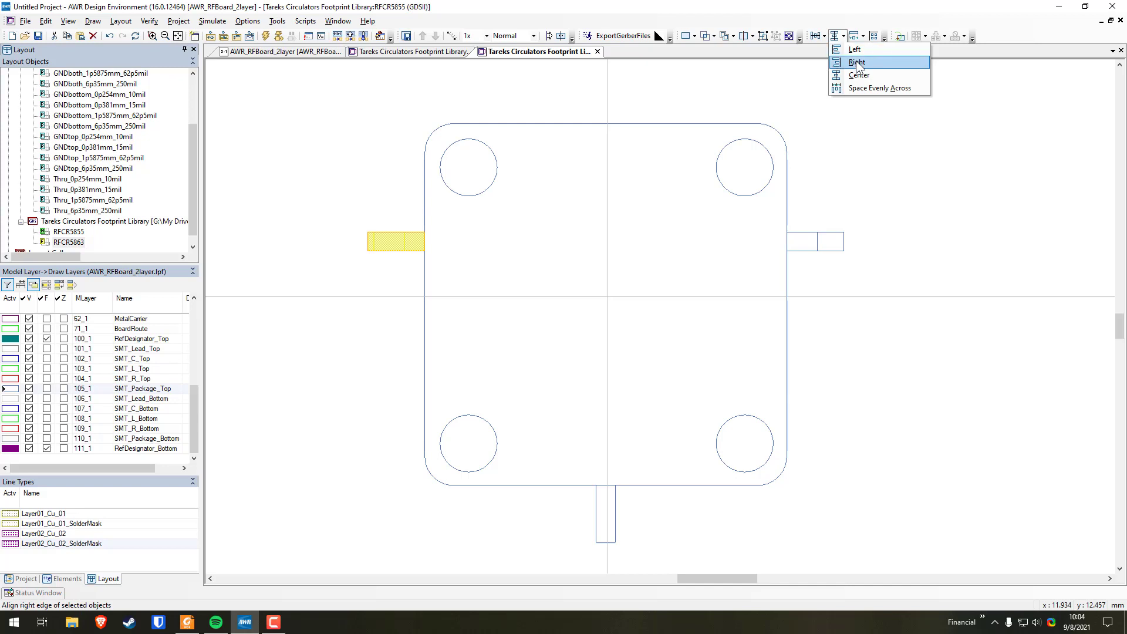
pyautogui.click(856, 61)
pyautogui.click(933, 325)
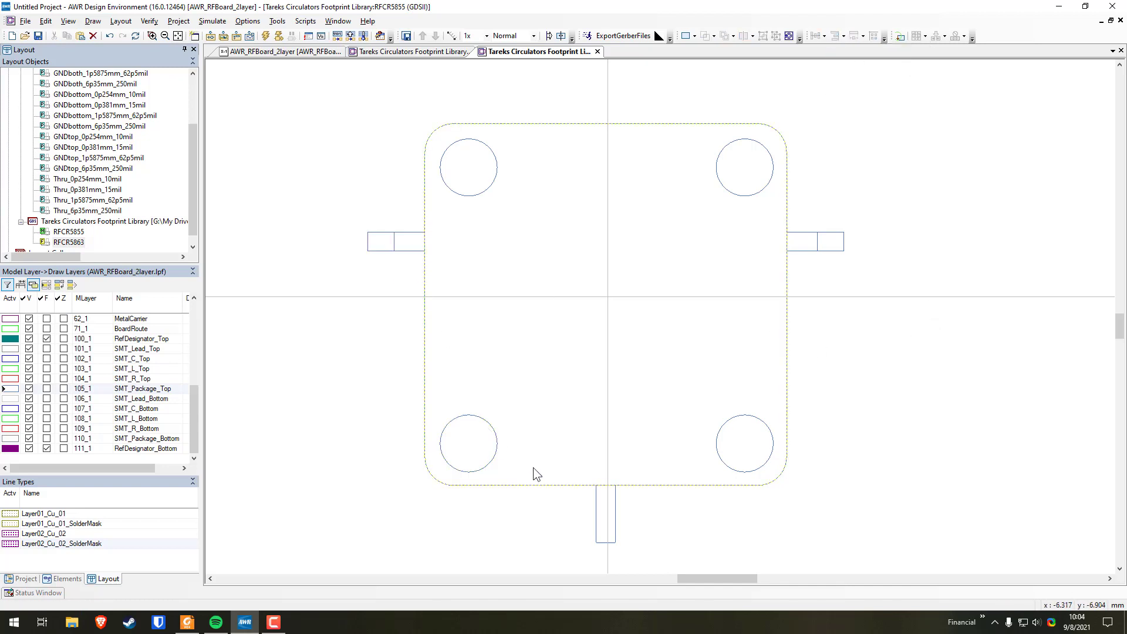
# Paste another copy of the small rectangle, rotate it to vertical and place it just right of the vertical tab.
pyautogui.scroll(-3, 587, 458)
pyautogui.scroll(2, 671, 449)
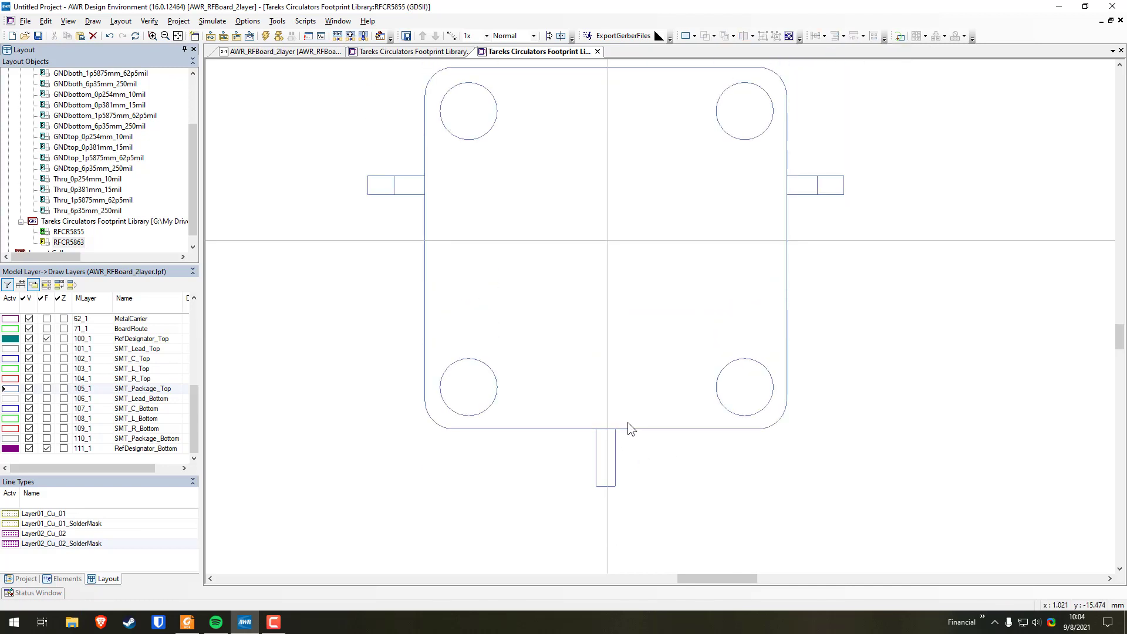
pyautogui.click(398, 187)
pyautogui.click(415, 227)
pyautogui.hotkey('ctrl', 'v')
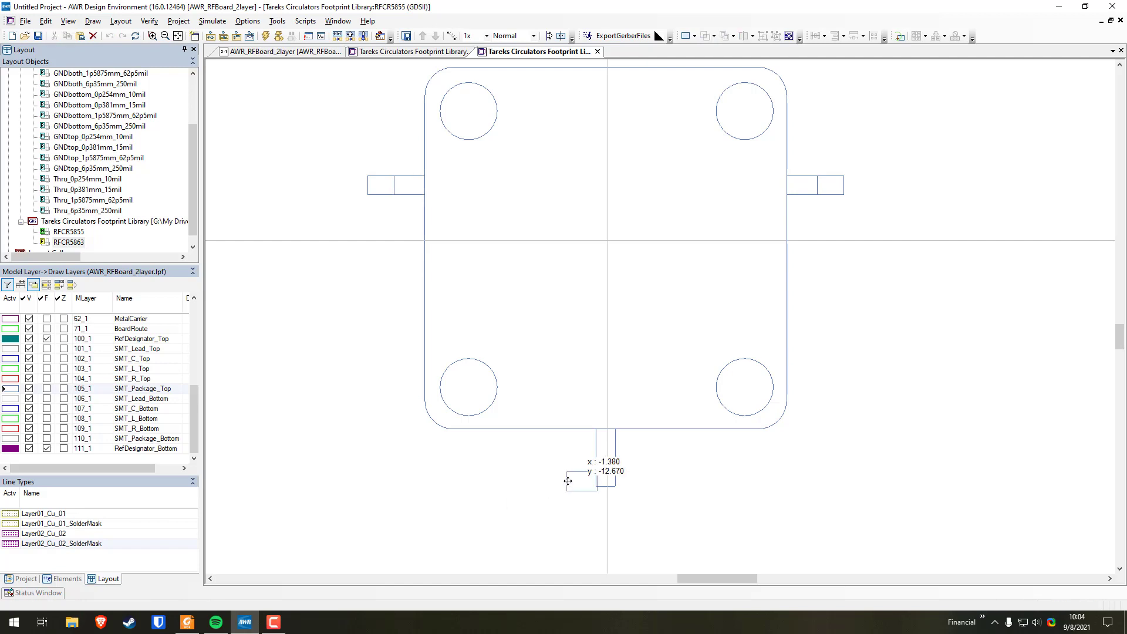
pyautogui.click(651, 453)
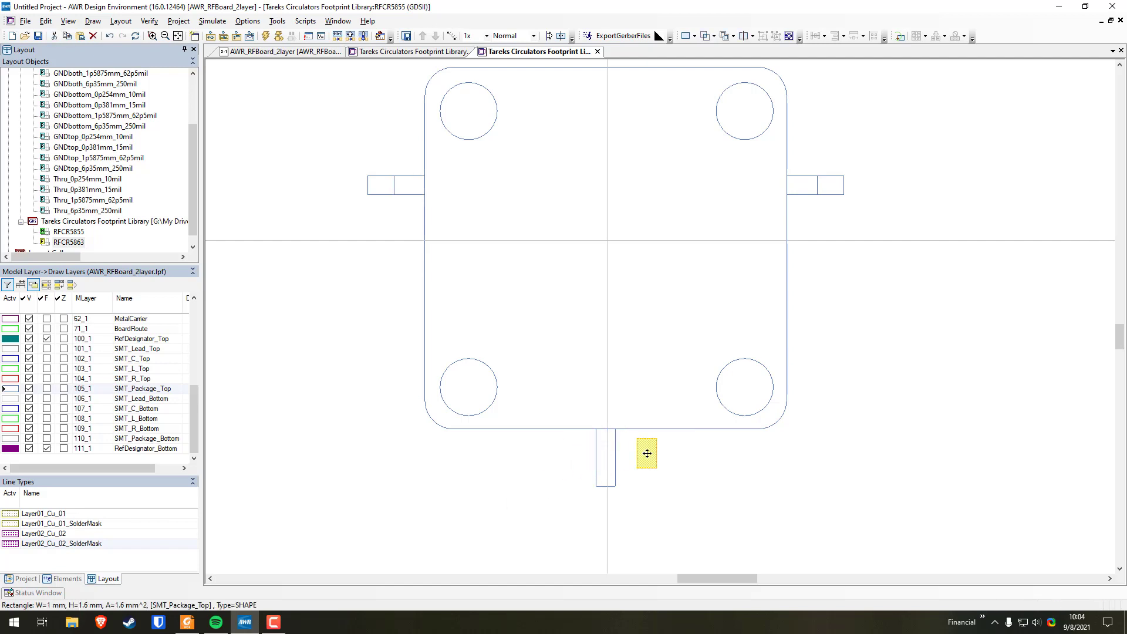
pyautogui.moveTo(651, 455); pyautogui.dragTo(645, 460)
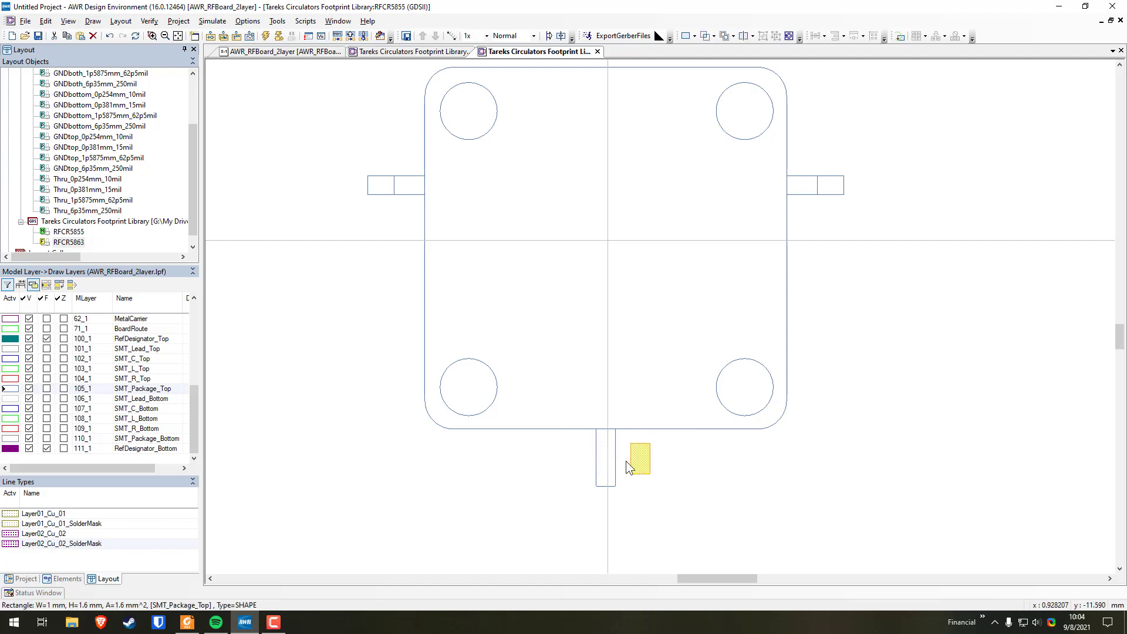
# Align the rotated rectangle with the vertical tab by their horizontal centers and top edges.
pyautogui.click(606, 458)
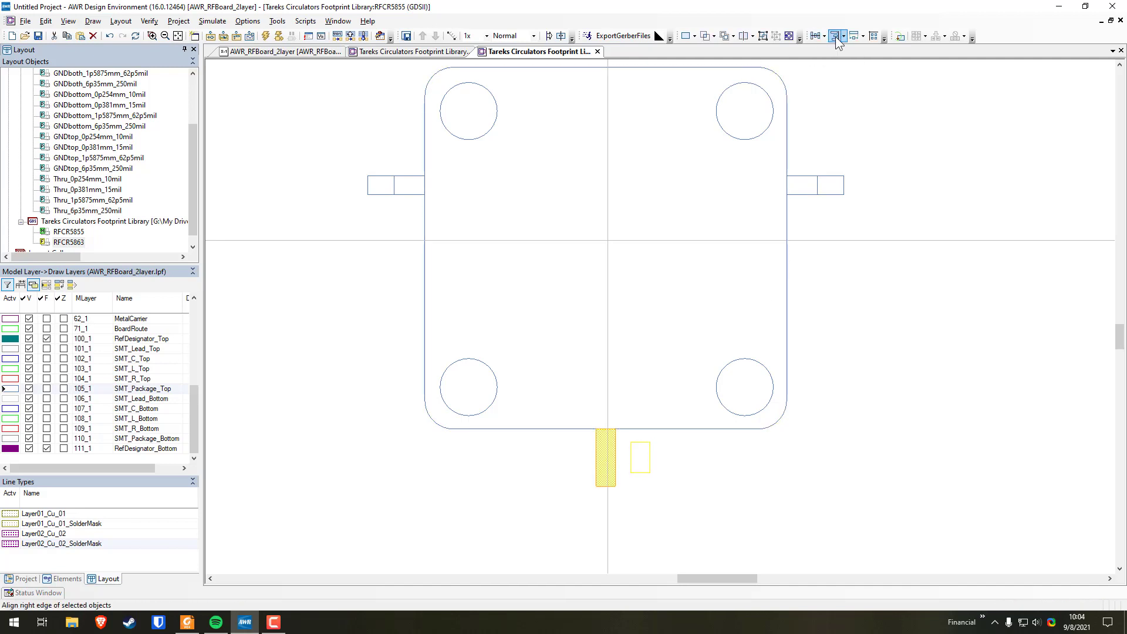
pyautogui.click(843, 36)
pyautogui.click(854, 77)
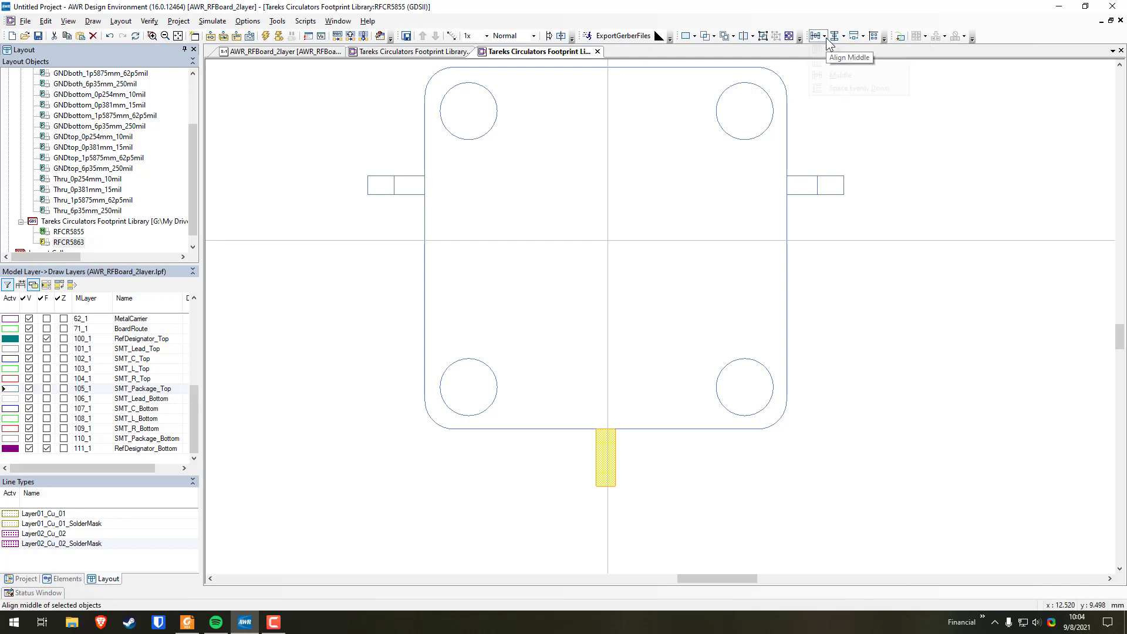
pyautogui.click(825, 37)
pyautogui.click(834, 50)
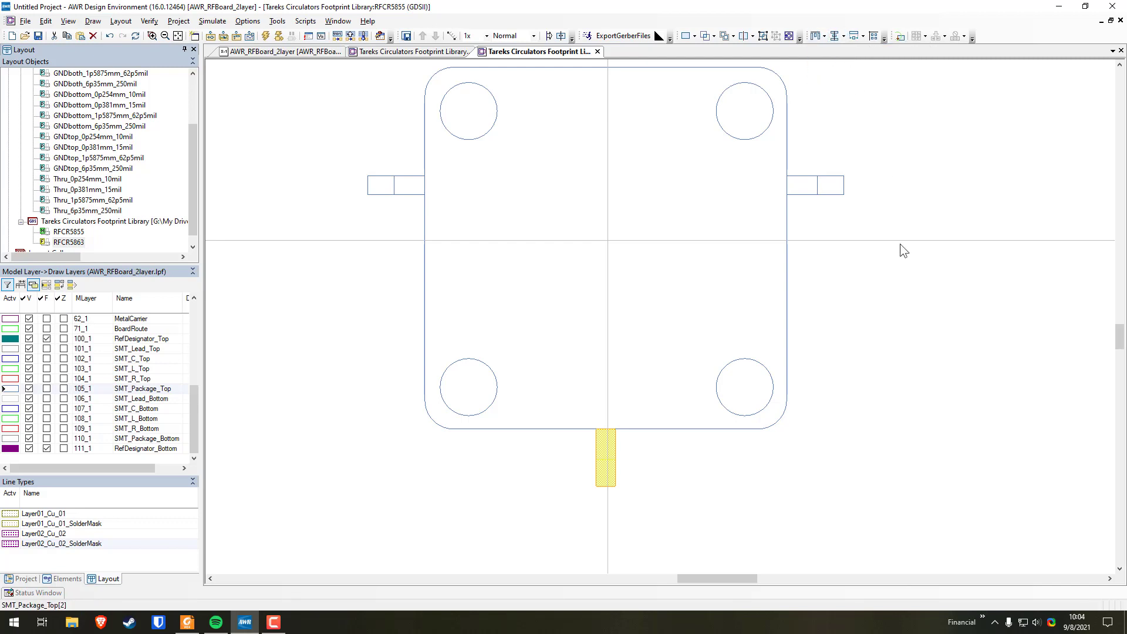
pyautogui.click(901, 244)
pyautogui.scroll(1, 809, 281)
pyautogui.scroll(-1, 637, 277)
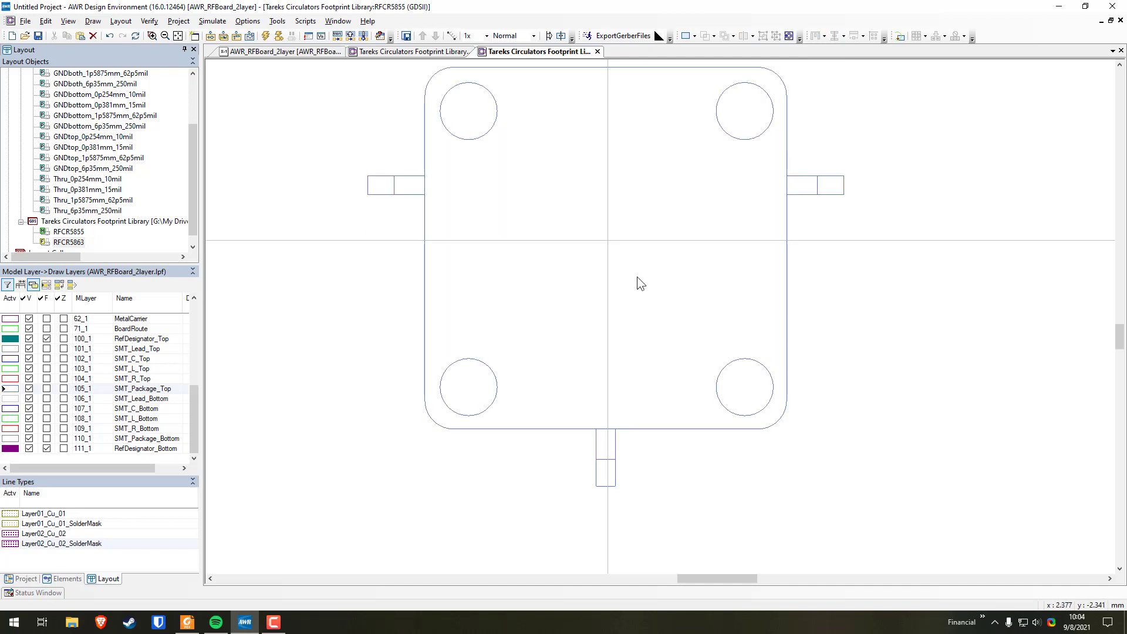
# Change the model layer of all six tab rectangles on the three sides of the package to 101_1->SMT_Lead_Top.
pyautogui.scroll(1, 802, 155)
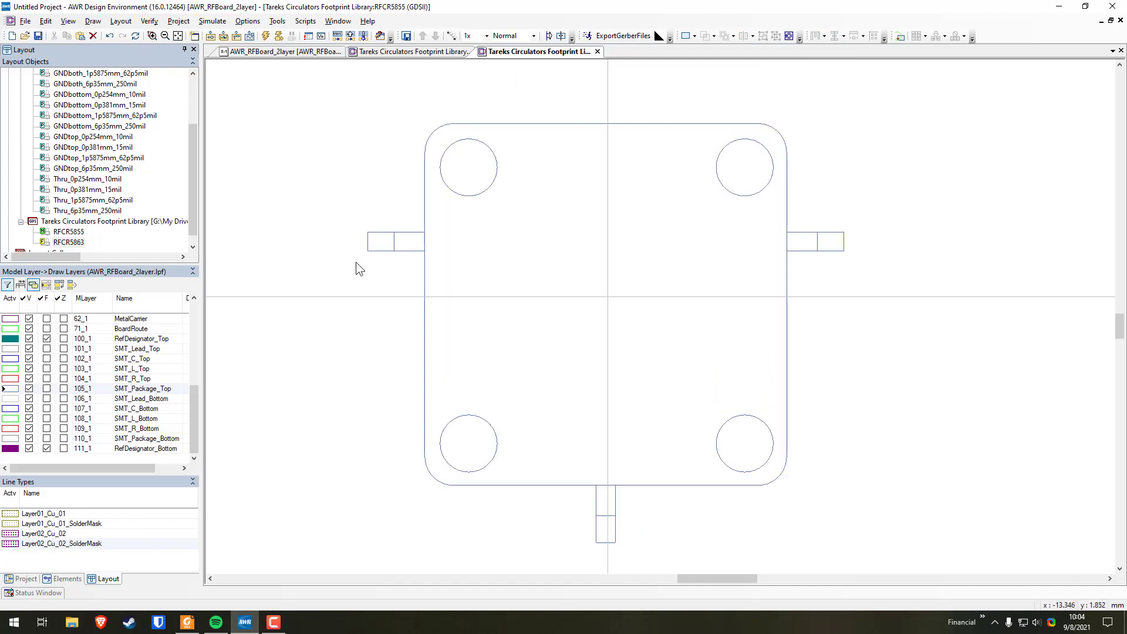
pyautogui.moveTo(350, 223); pyautogui.dragTo(447, 266)
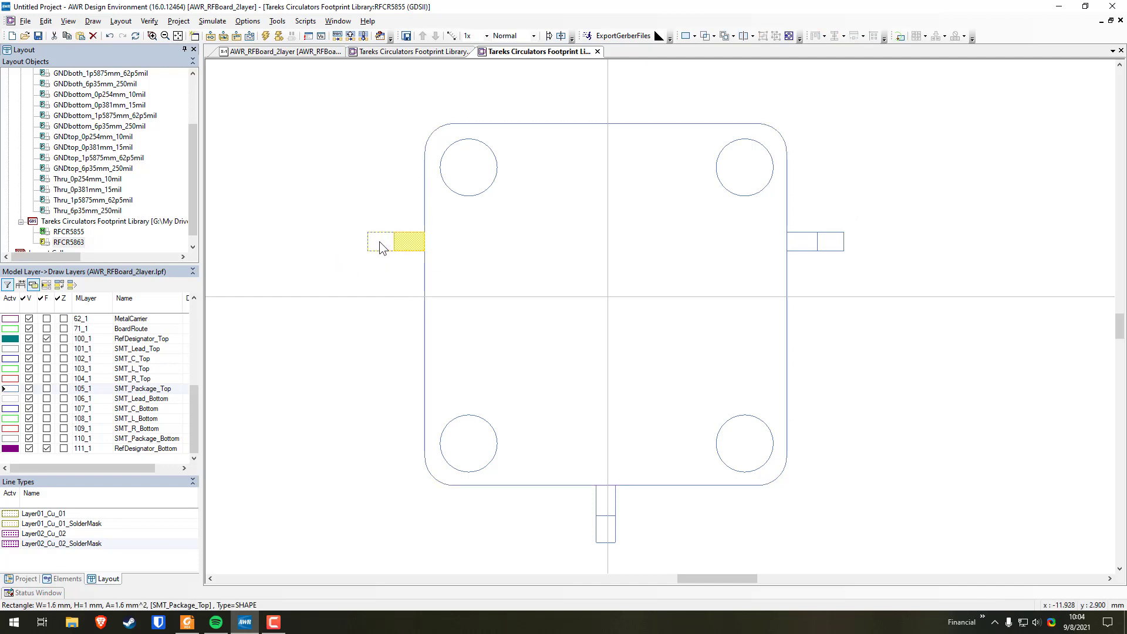
pyautogui.keyDown('shift'); pyautogui.click(805, 243); pyautogui.keyUp('shift')
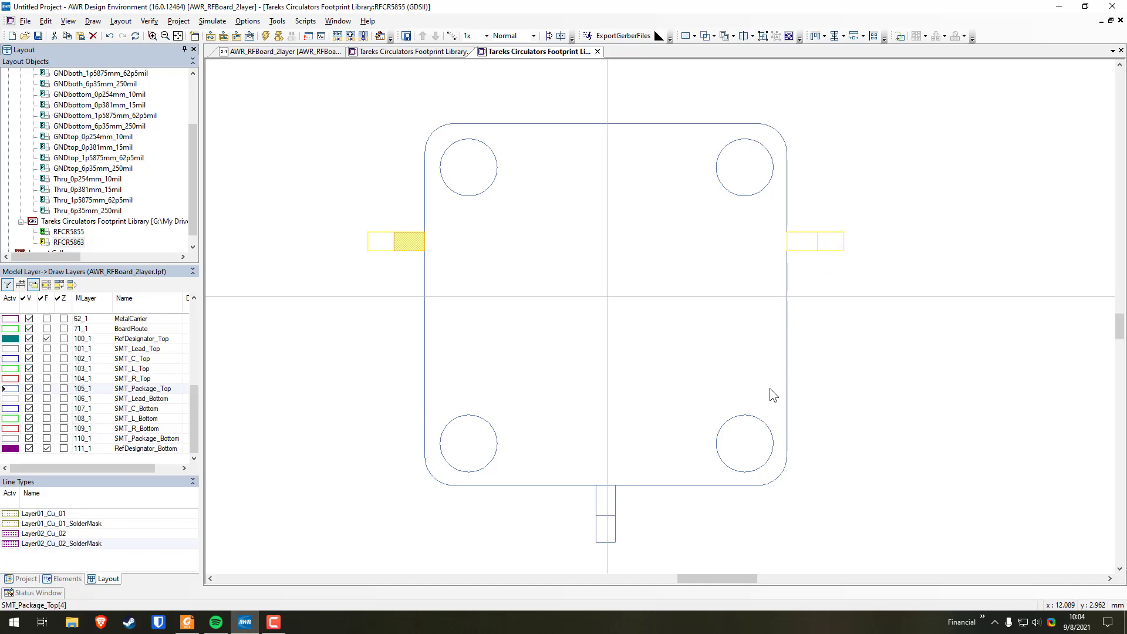
pyautogui.keyDown('shift'); pyautogui.click(605, 531); pyautogui.keyUp('shift')
pyautogui.rightClick(603, 527)
pyautogui.click(650, 519)
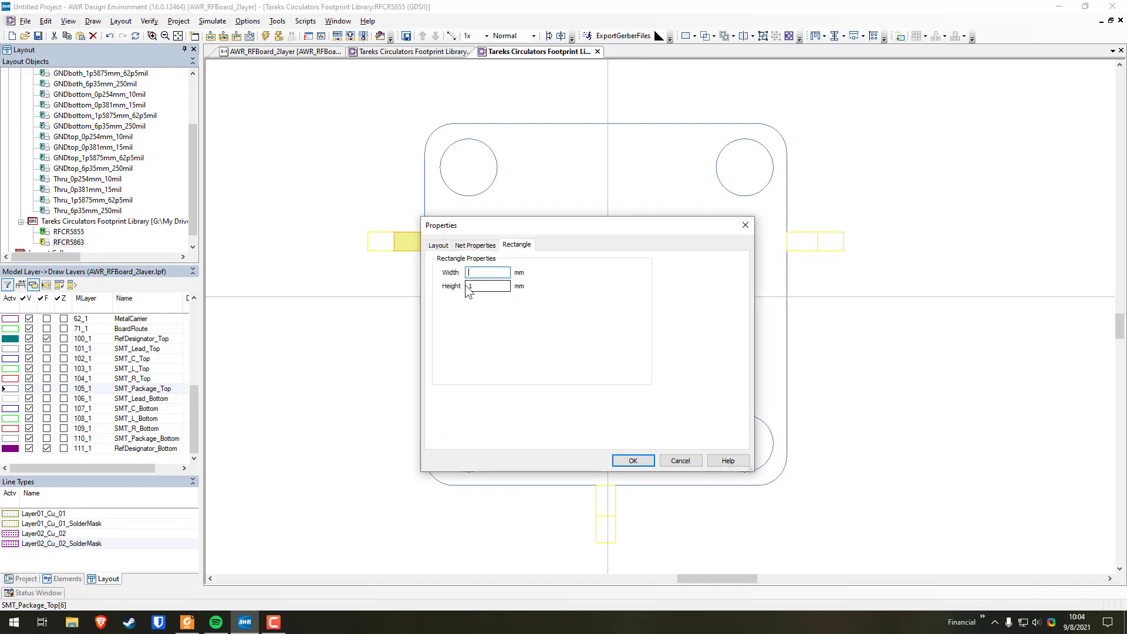
pyautogui.click(439, 245)
pyautogui.click(502, 279)
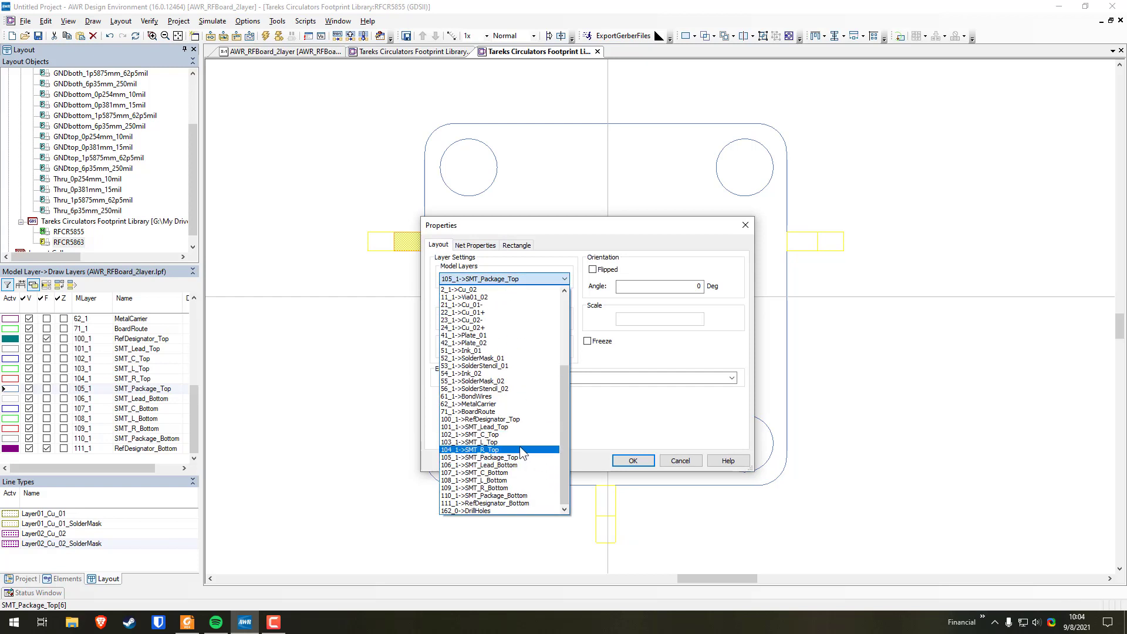
pyautogui.click(506, 427)
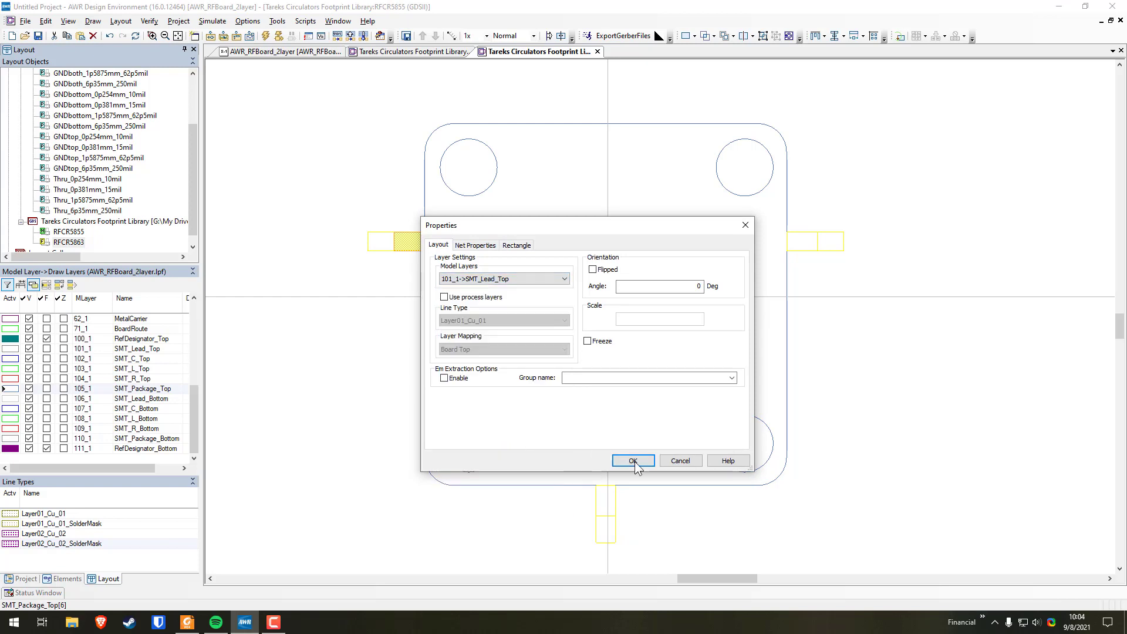
pyautogui.click(634, 461)
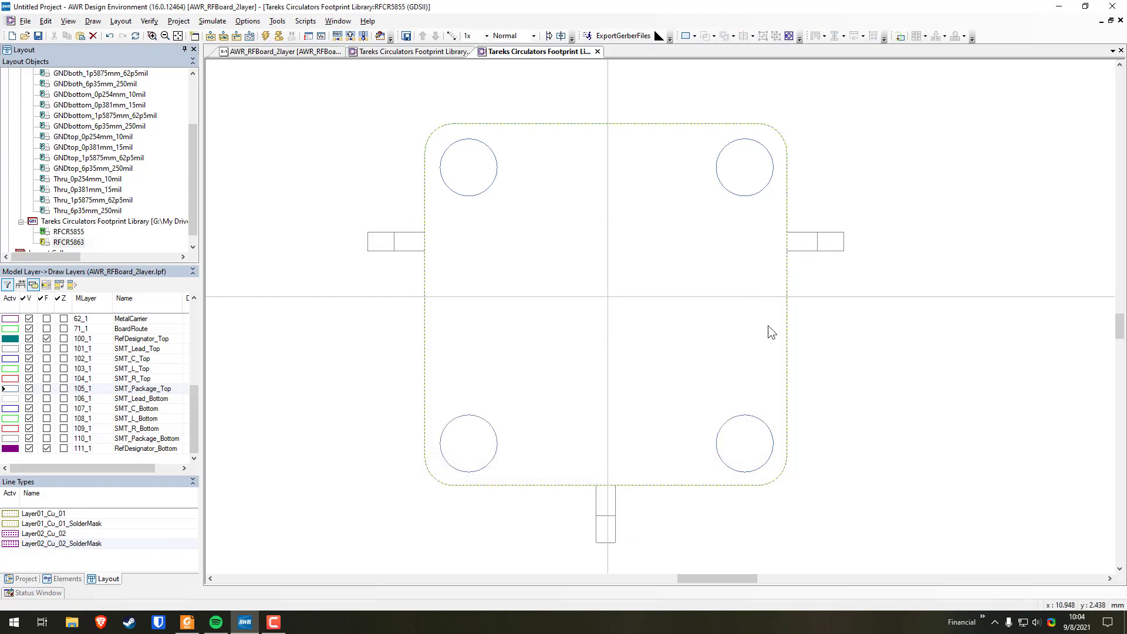
# Turn on the fill display for the Via01_02 draw layer.
pyautogui.moveTo(781, 327); pyautogui.dragTo(823, 317)
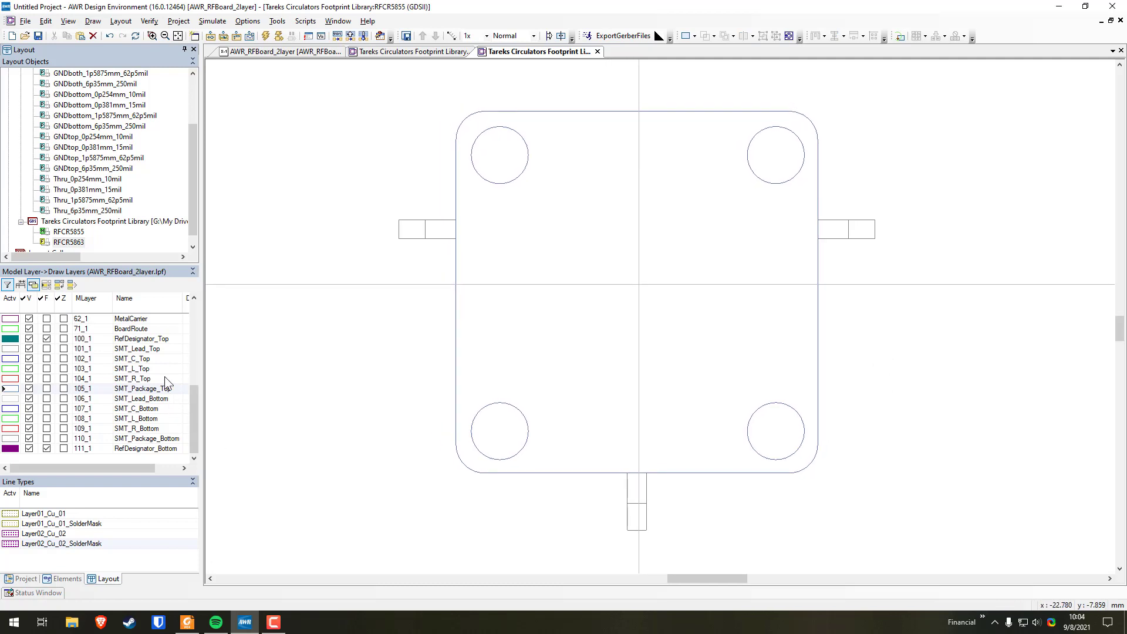
pyautogui.moveTo(191, 418); pyautogui.dragTo(191, 344)
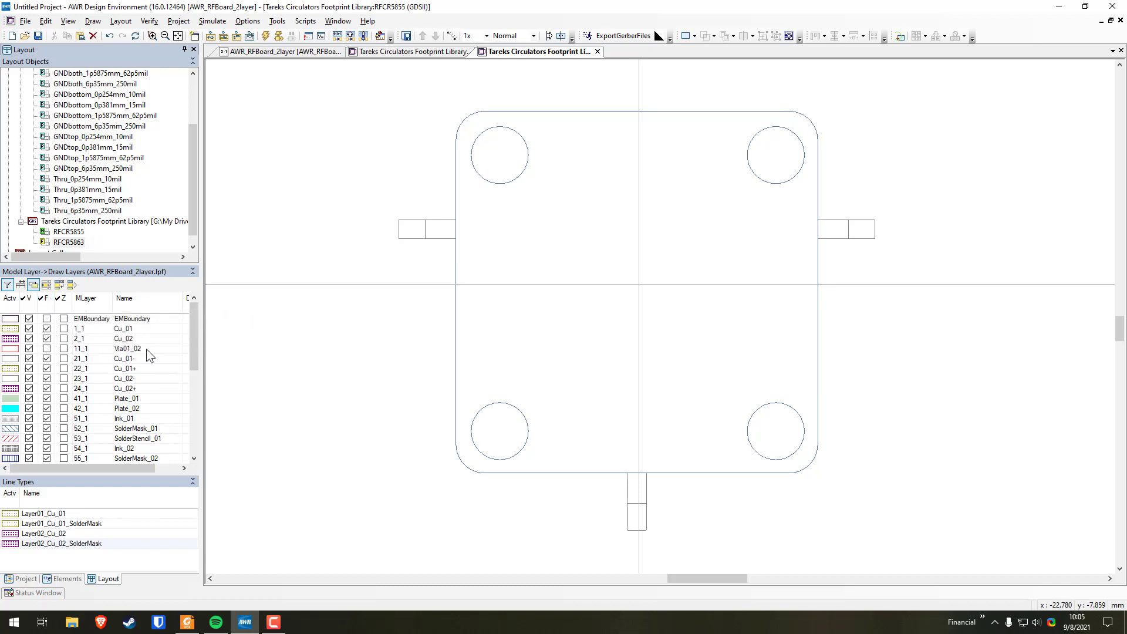
pyautogui.click(50, 350)
pyautogui.click(48, 349)
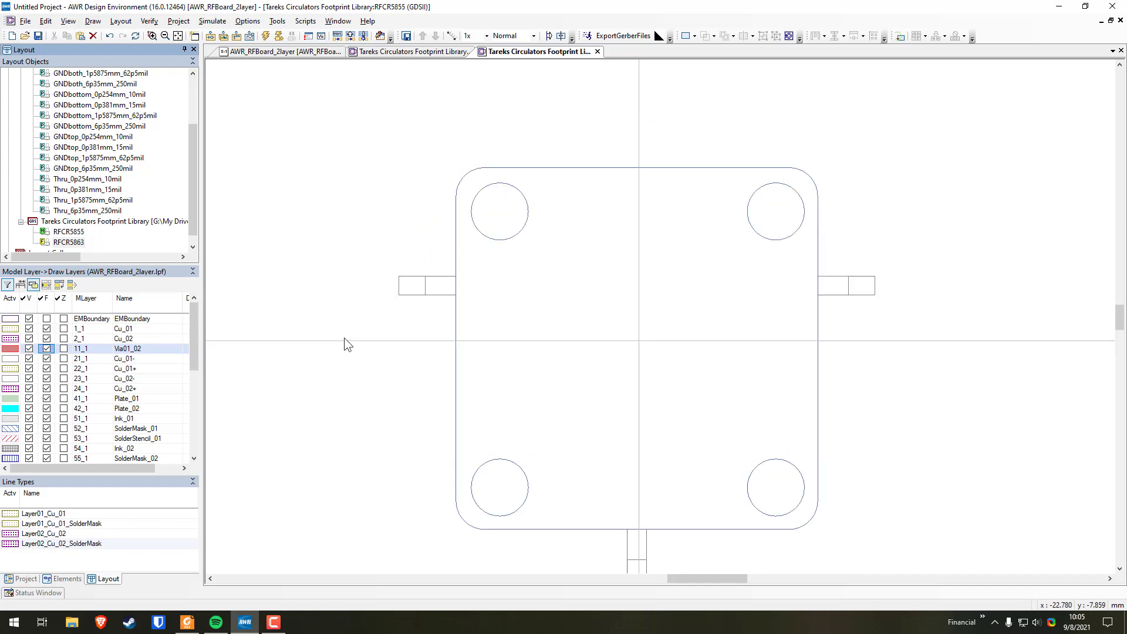
pyautogui.click(920, 333)
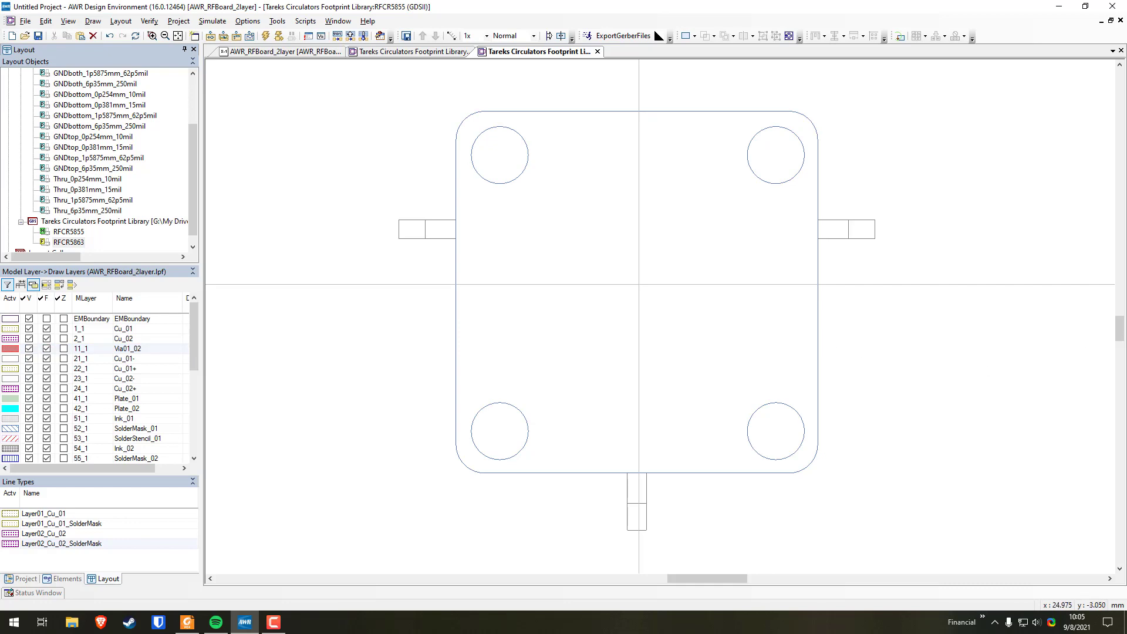
# Consult the recommended footprint in the Foxit PDF datasheet, and place a copy of the package outline offset to the lower right of the original in AWR.
pyautogui.hotkey('alt', 'Tab')
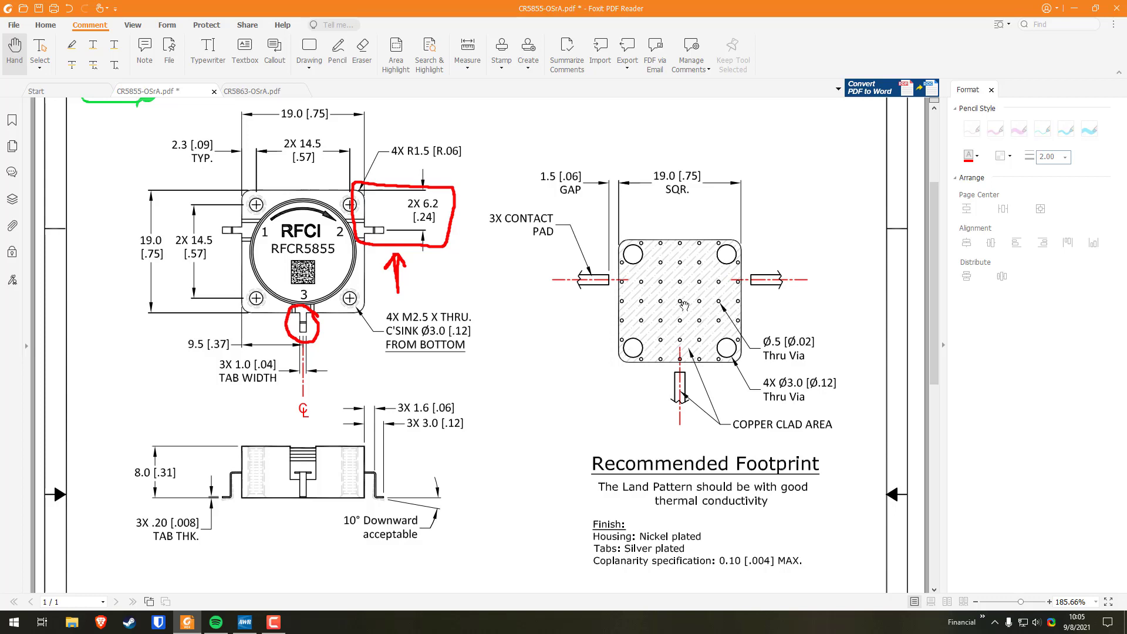
pyautogui.click(1075, 8)
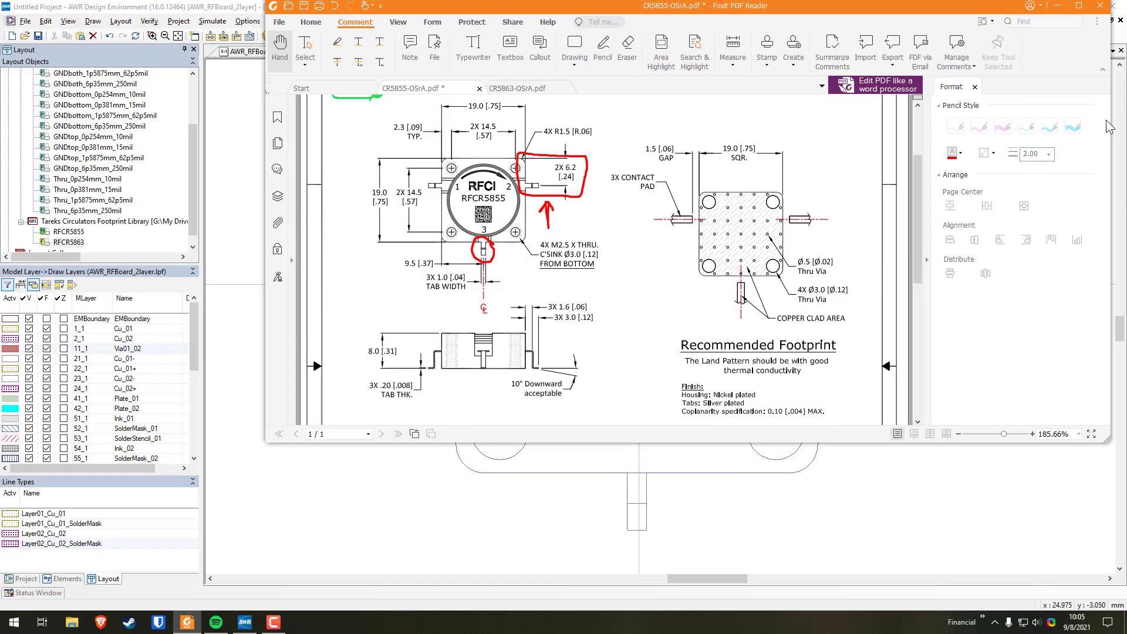
pyautogui.click(778, 312)
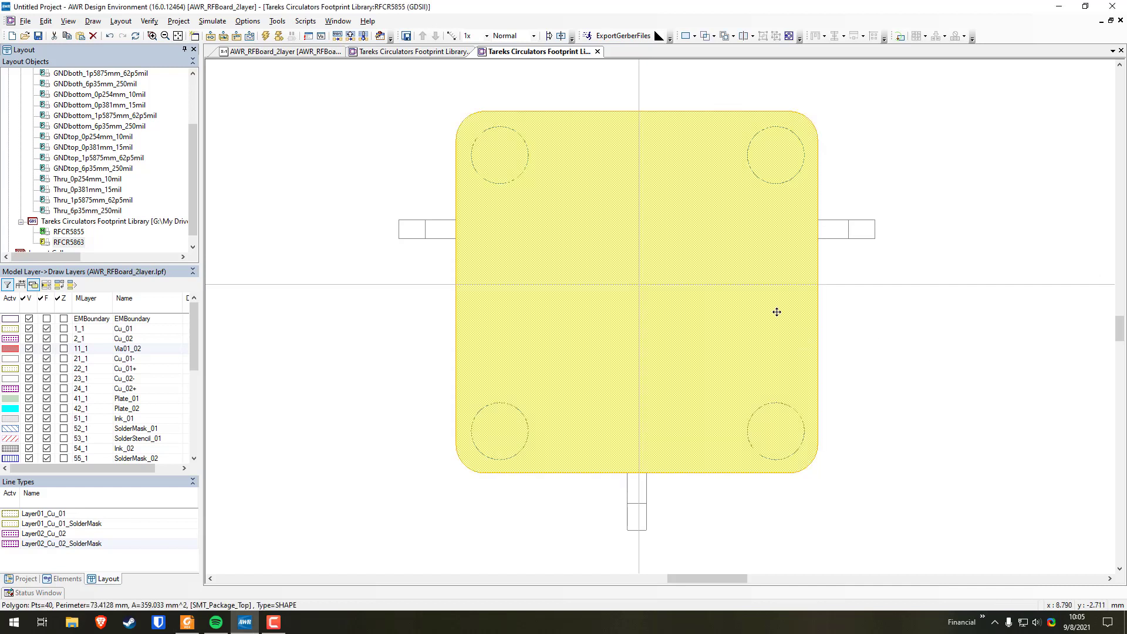
pyautogui.moveTo(795, 415); pyautogui.dragTo(982, 475)
pyautogui.click(963, 150)
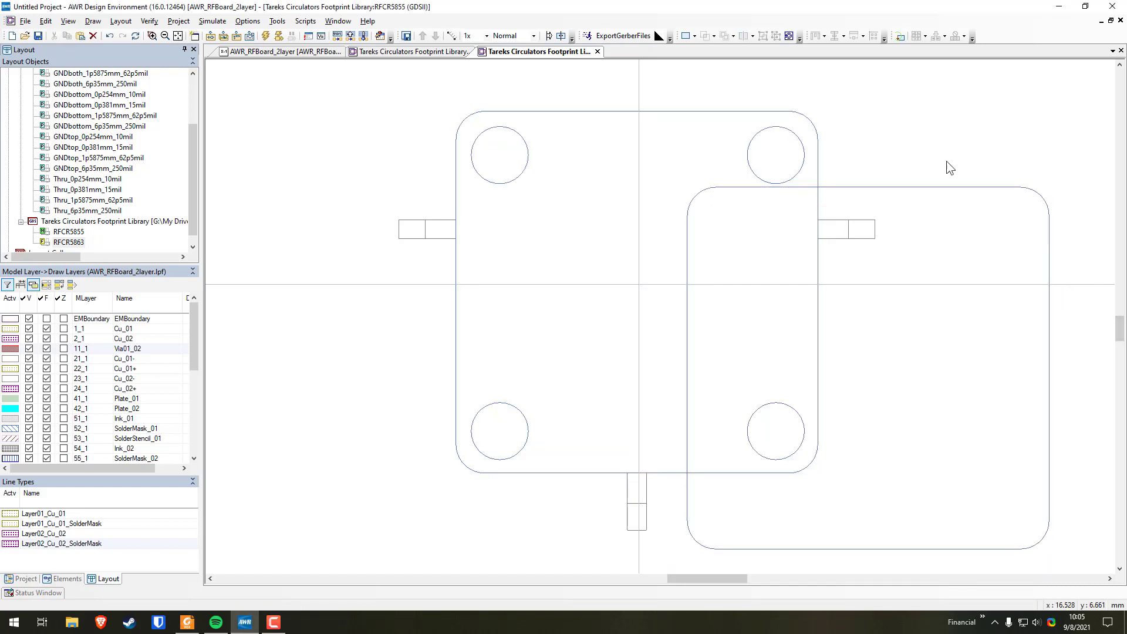
# Change the model layer of the offset package outline copy to 1_1->Cu_01.
pyautogui.click(914, 192)
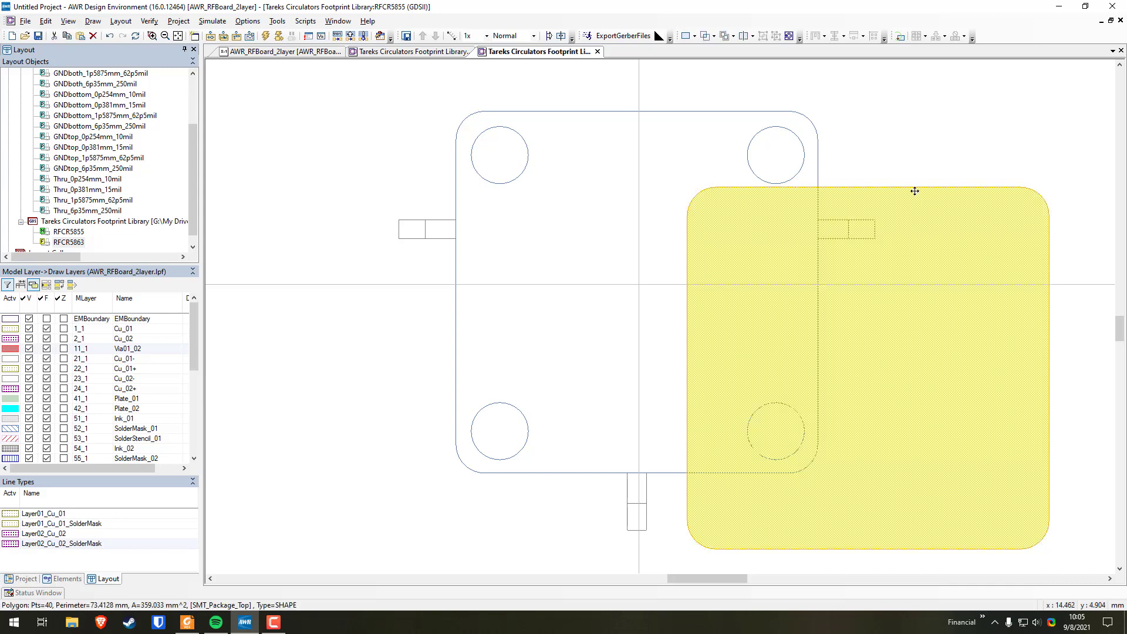
pyautogui.rightClick(915, 192)
pyautogui.click(961, 334)
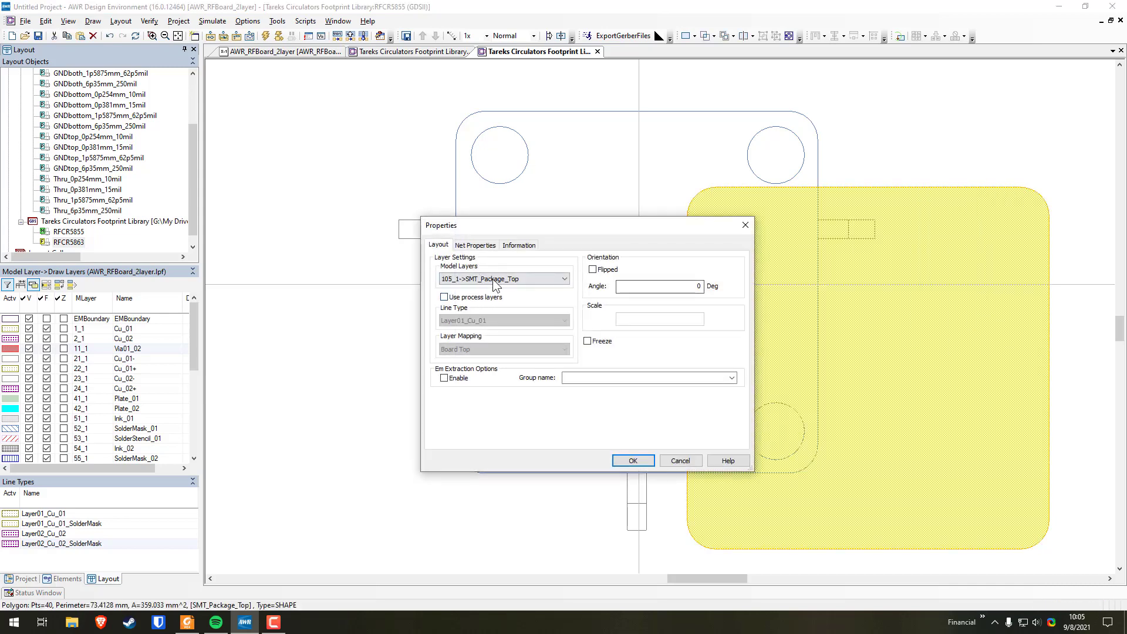
pyautogui.click(528, 279)
pyautogui.scroll(2, 528, 382)
pyautogui.moveTo(566, 372); pyautogui.dragTo(562, 337)
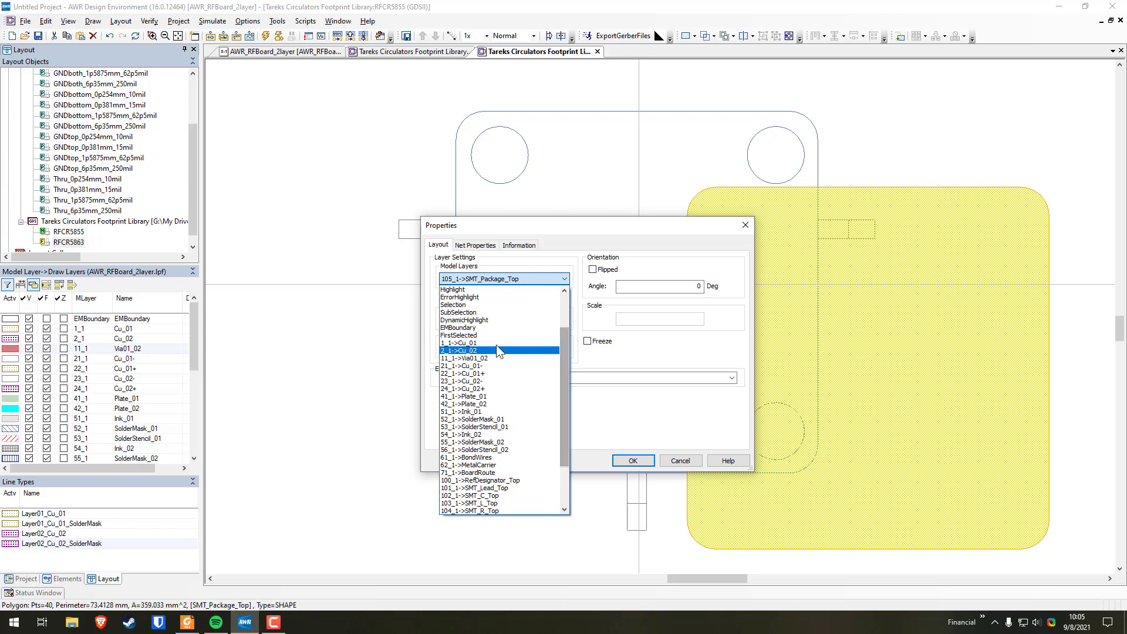
pyautogui.click(469, 345)
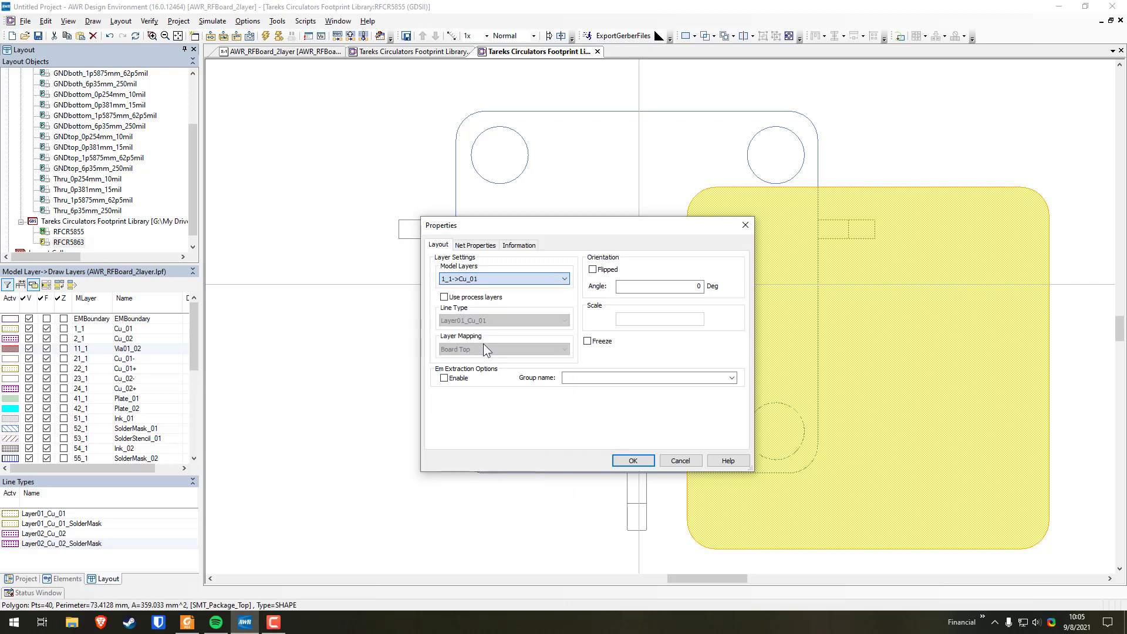
pyautogui.click(629, 460)
pyautogui.click(974, 124)
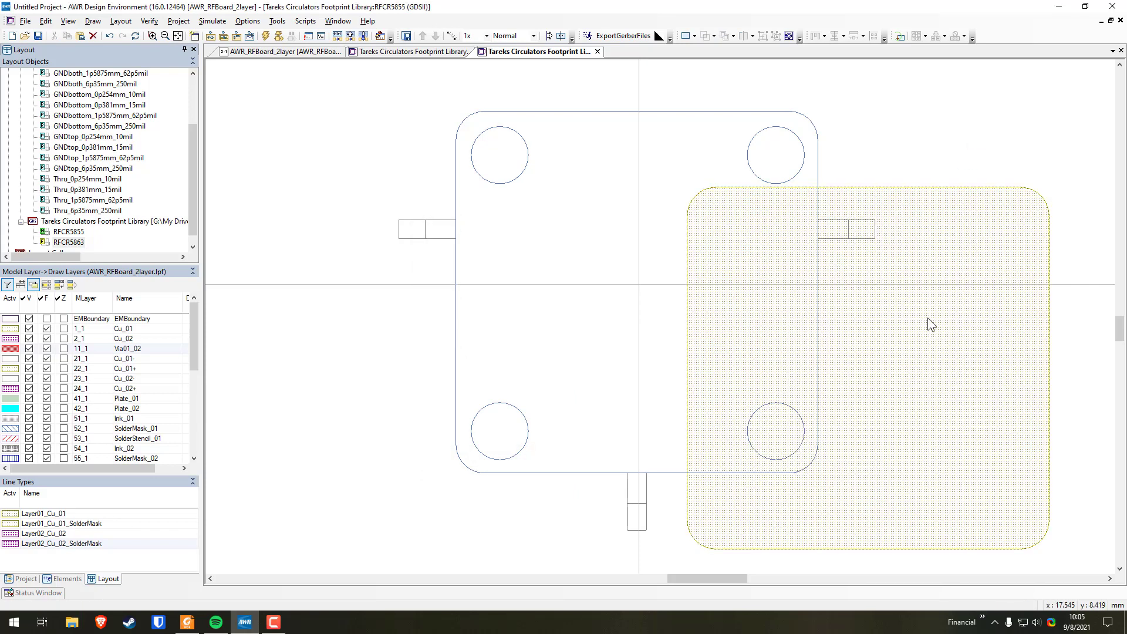
# Align the Cu_01 copy with the original package outline by their vertical middles and horizontal centers.
pyautogui.click(652, 157)
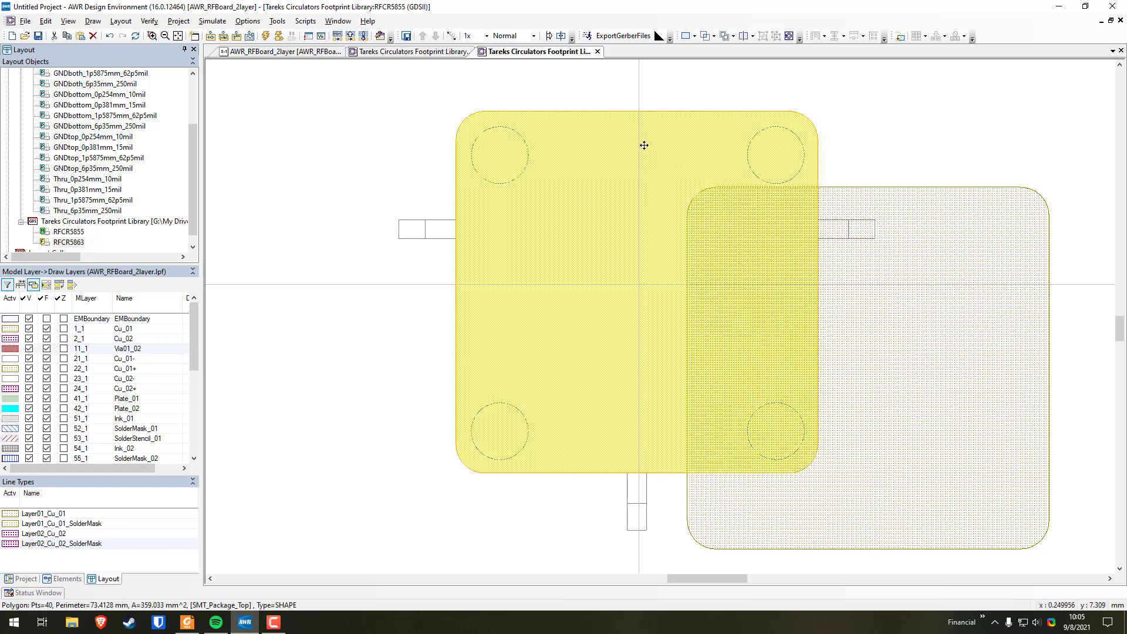
pyautogui.keyDown('shift'); pyautogui.click(974, 217); pyautogui.keyUp('shift')
pyautogui.click(824, 36)
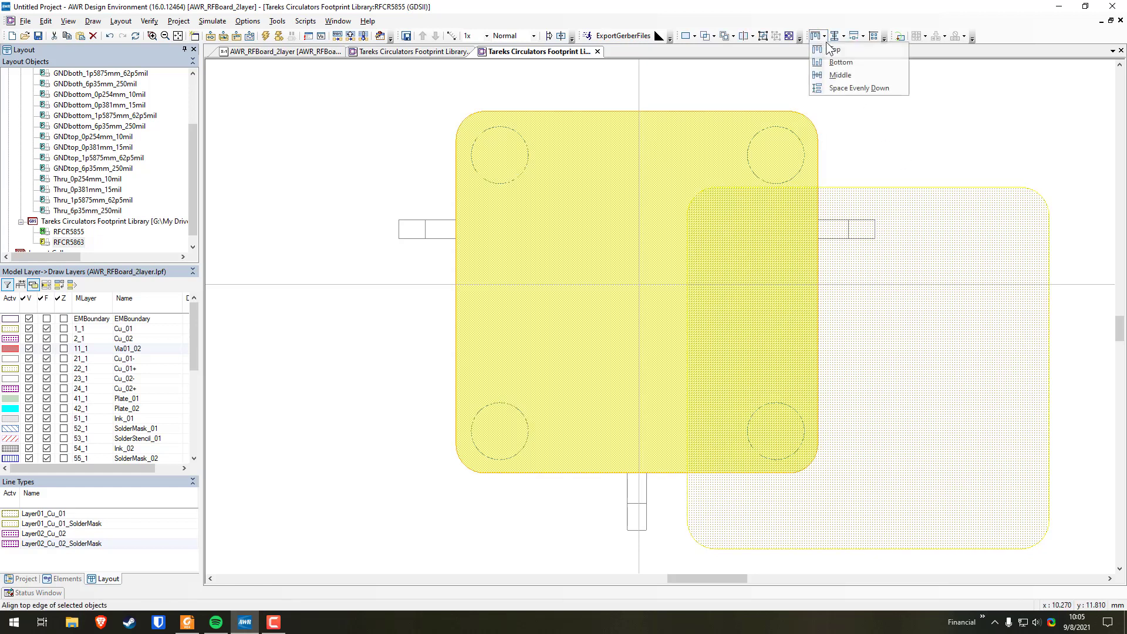
pyautogui.click(839, 75)
pyautogui.click(844, 37)
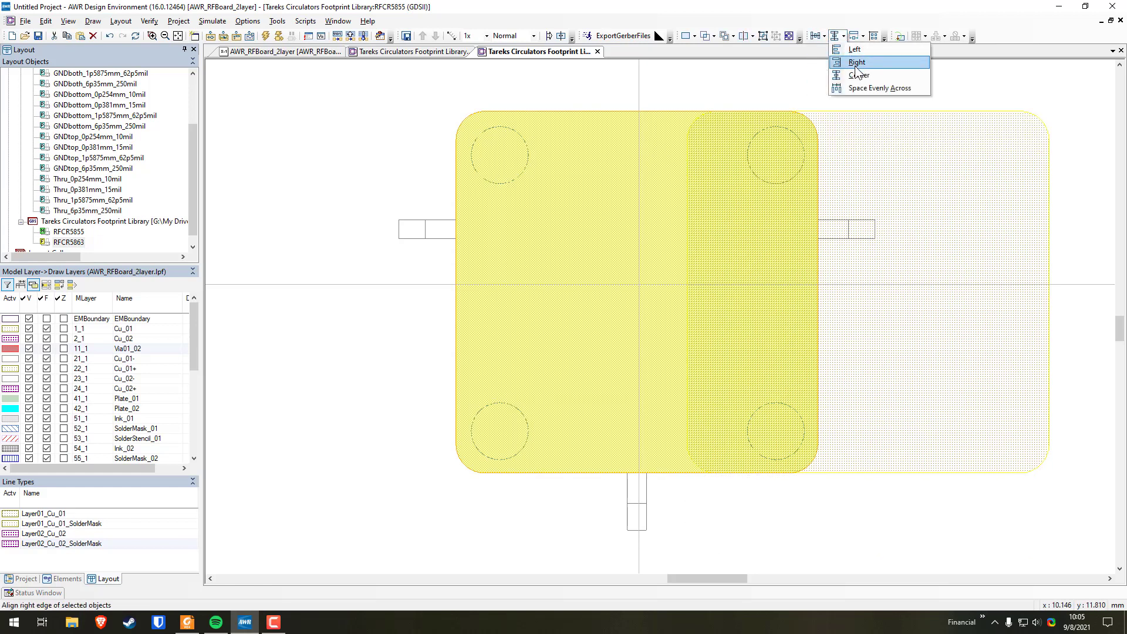
pyautogui.click(854, 74)
pyautogui.click(988, 174)
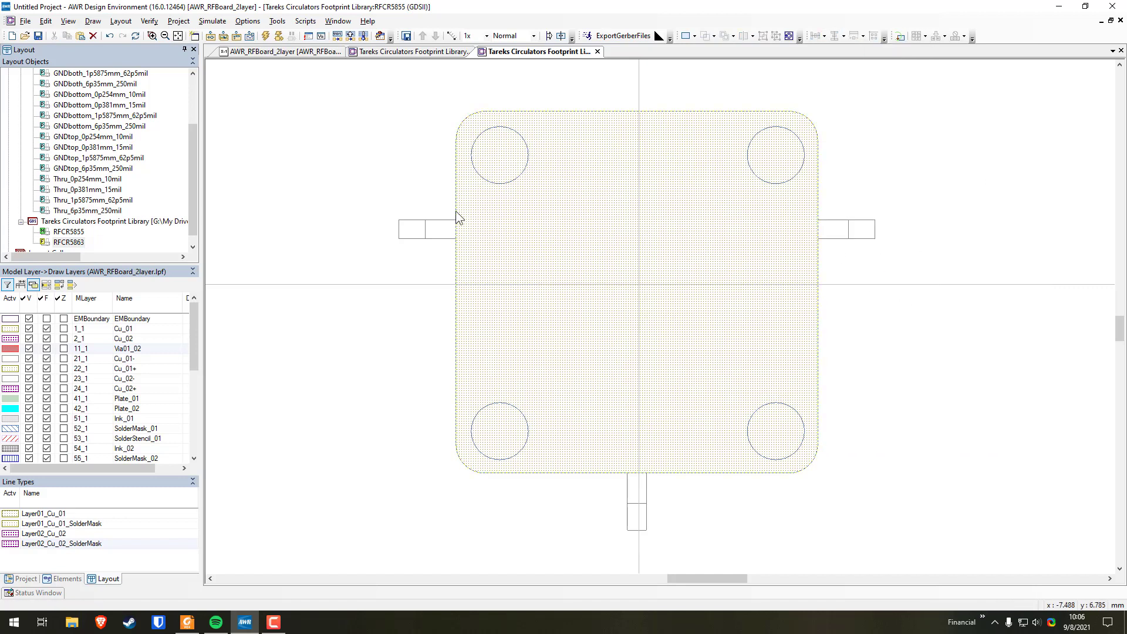
# Draw a 1.5 mm radius circle on the Via01_02 layer, matching the upper-left mounting hole of the package.
pyautogui.scroll(3, 482, 154)
pyautogui.scroll(2, 512, 178)
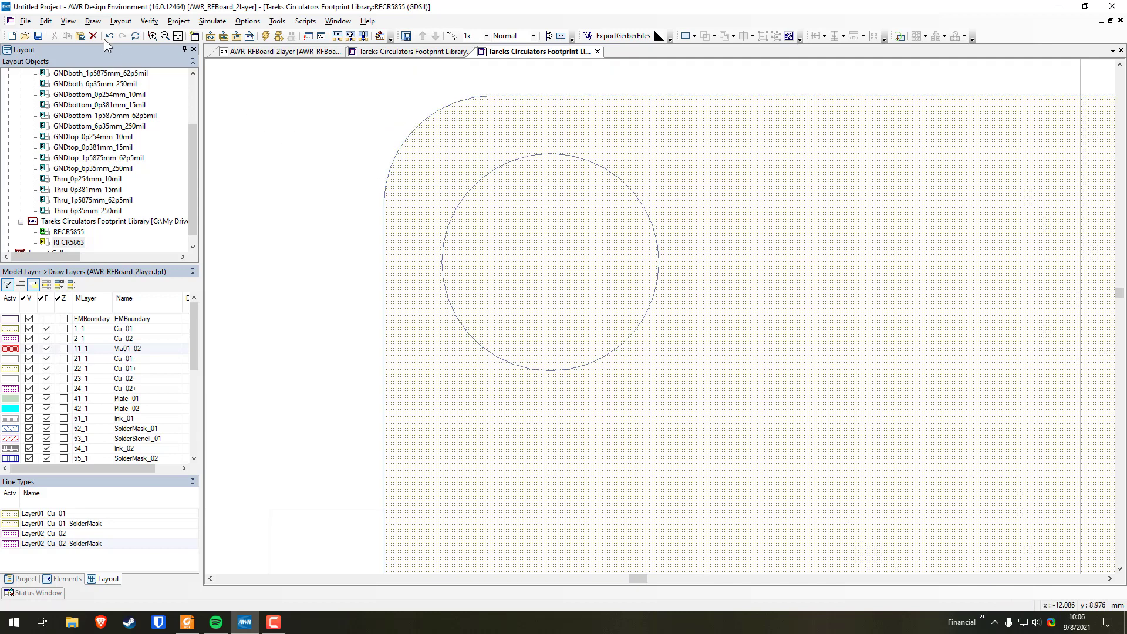
pyautogui.click(93, 21)
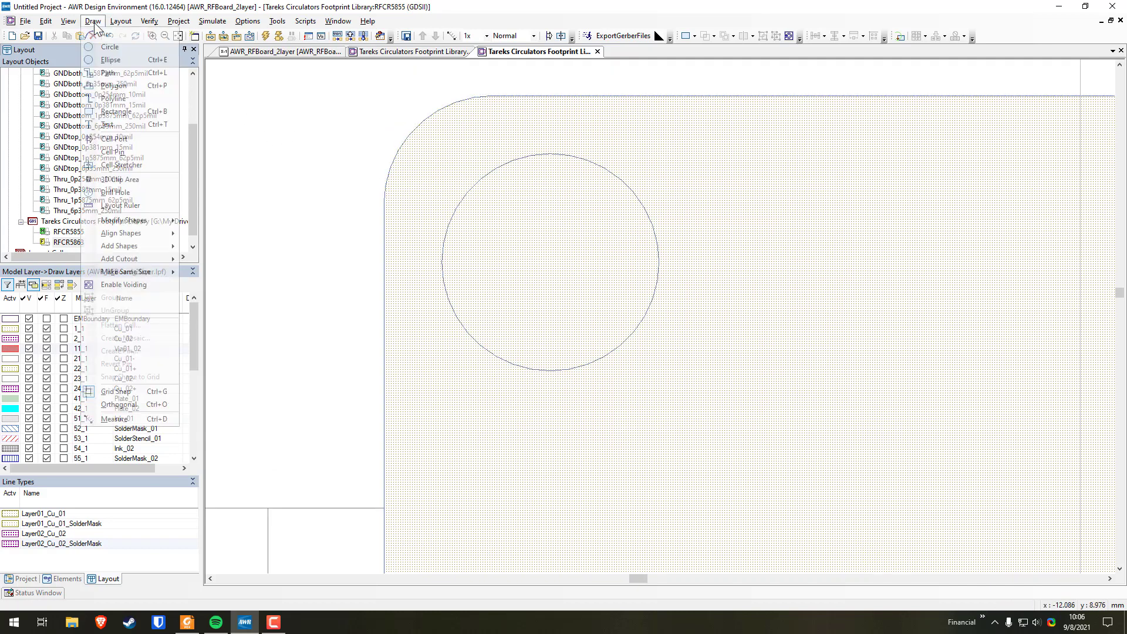
pyautogui.click(121, 47)
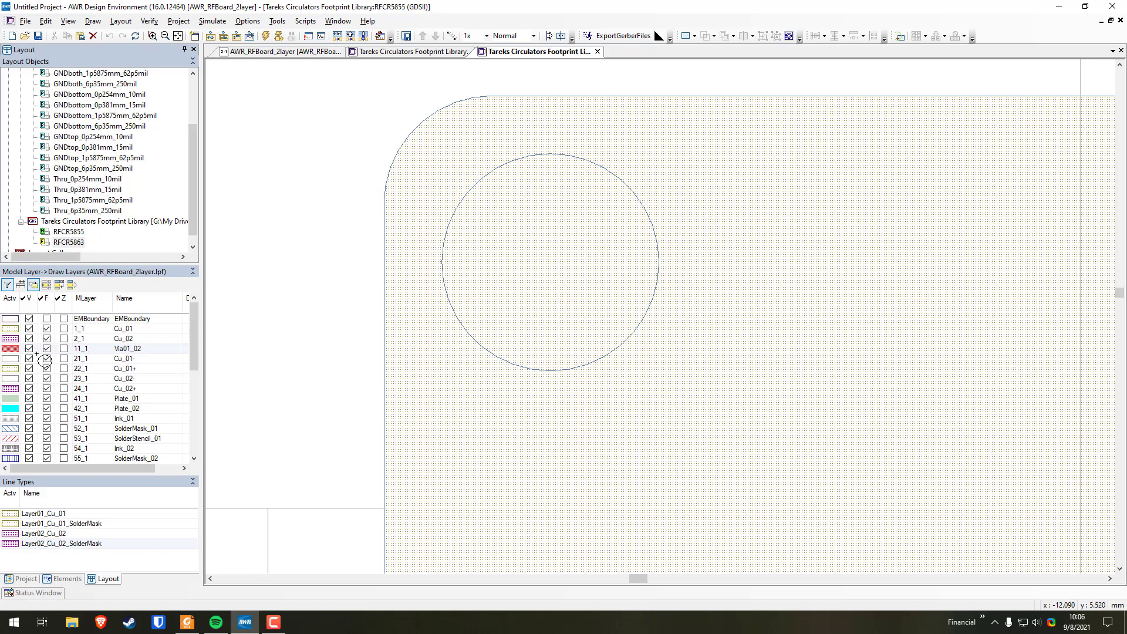
pyautogui.click(7, 350)
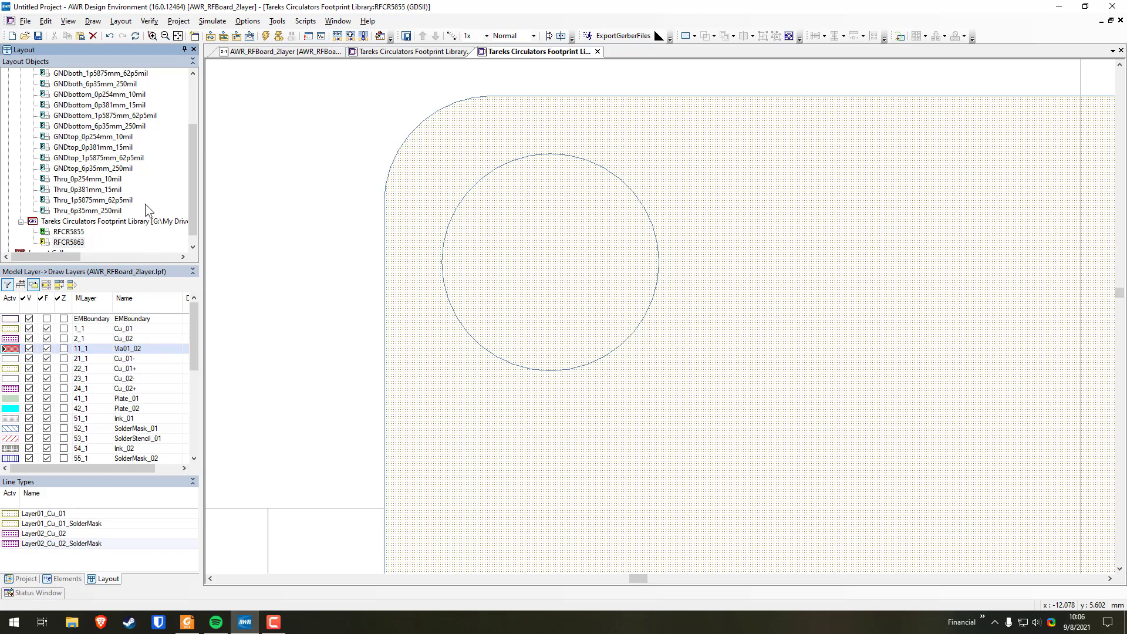
pyautogui.click(93, 20)
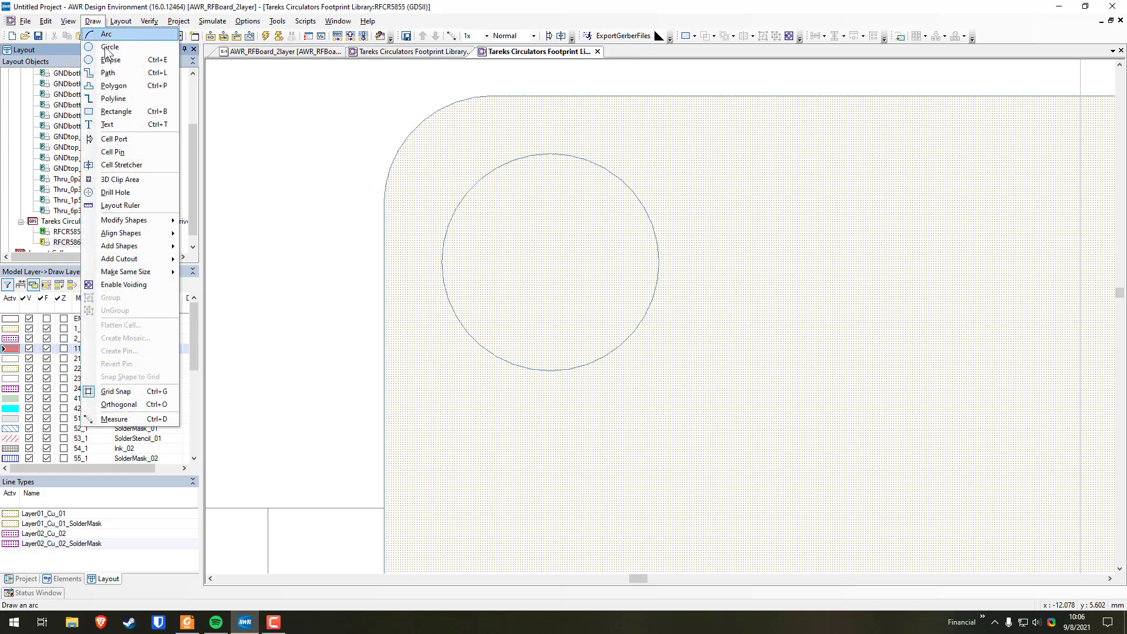
pyautogui.click(111, 69)
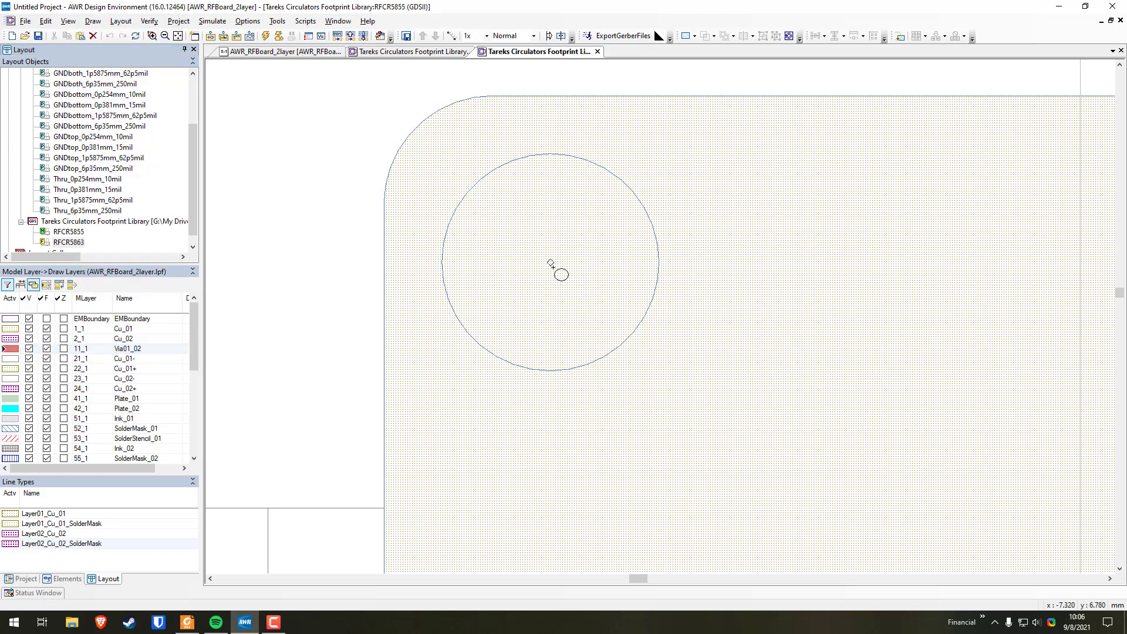
pyautogui.moveTo(551, 263); pyautogui.dragTo(558, 370)
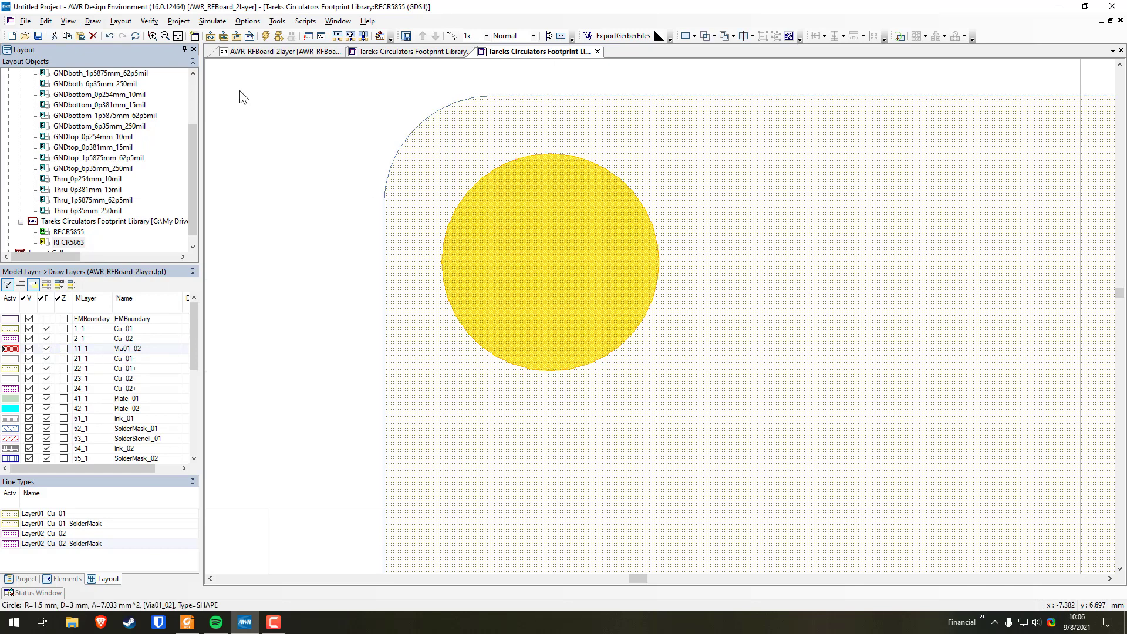
# Array-copy the via circle into 2 rows and 2 columns with center-to-center spacing of 14.5 mm in X and -14.5 mm in Y.
pyautogui.click(92, 21)
pyautogui.moveTo(144, 220)
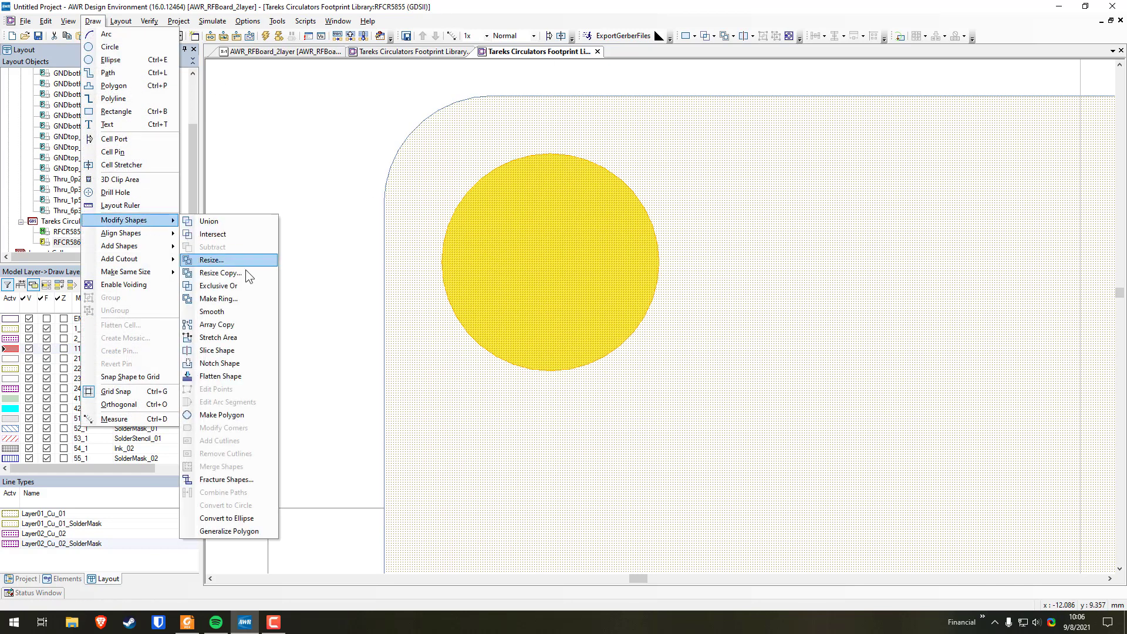
pyautogui.click(243, 327)
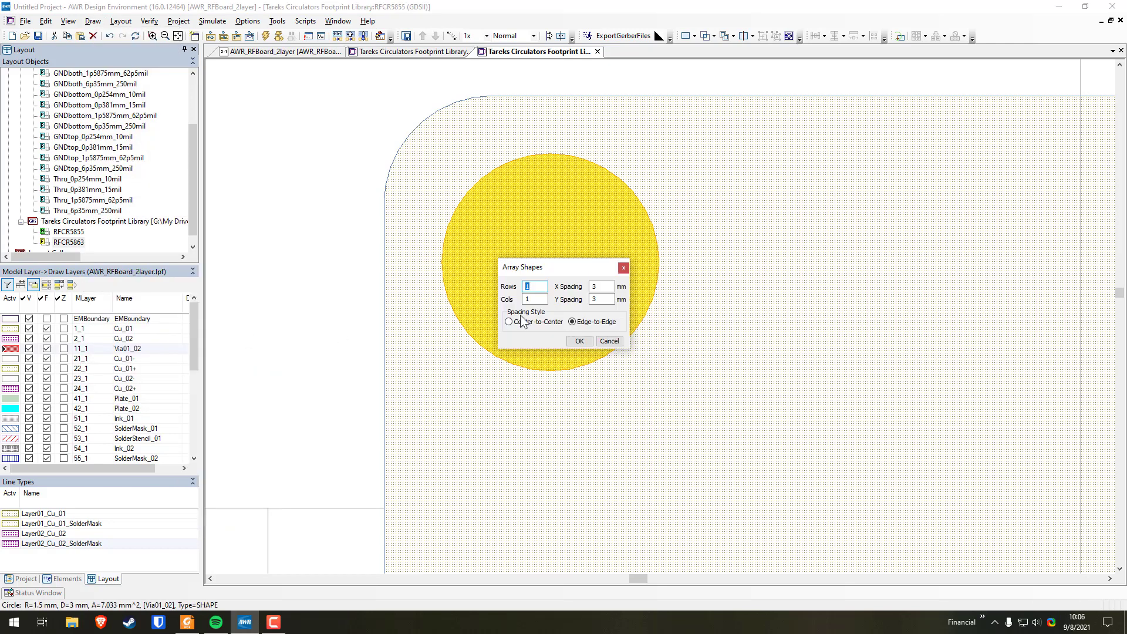
pyautogui.press('Tab')
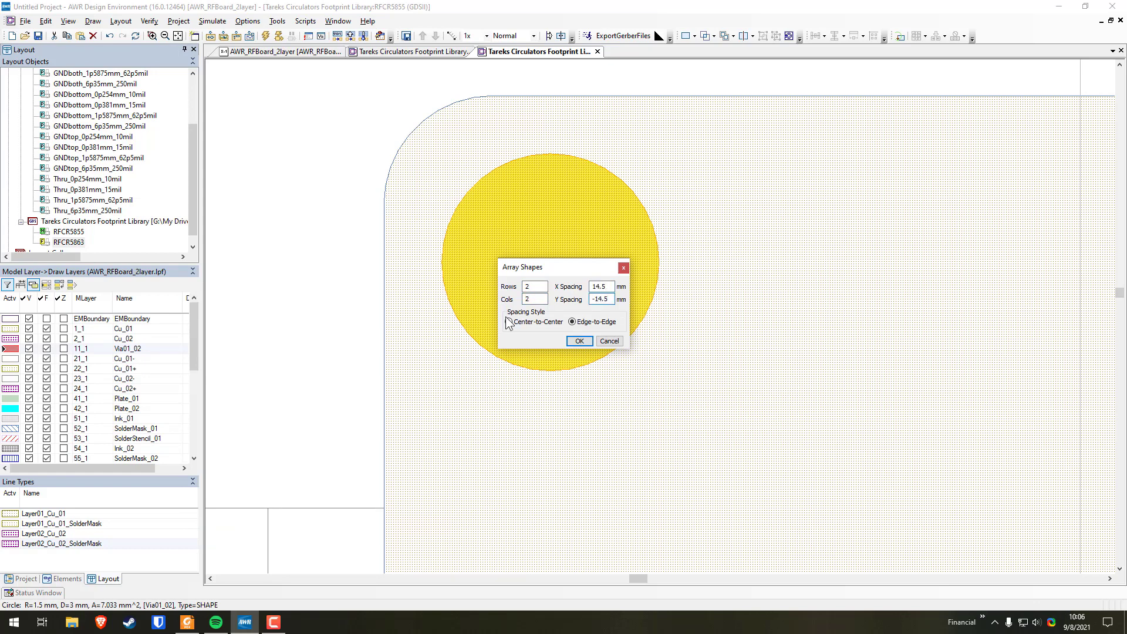
pyautogui.click(517, 321)
pyautogui.click(579, 341)
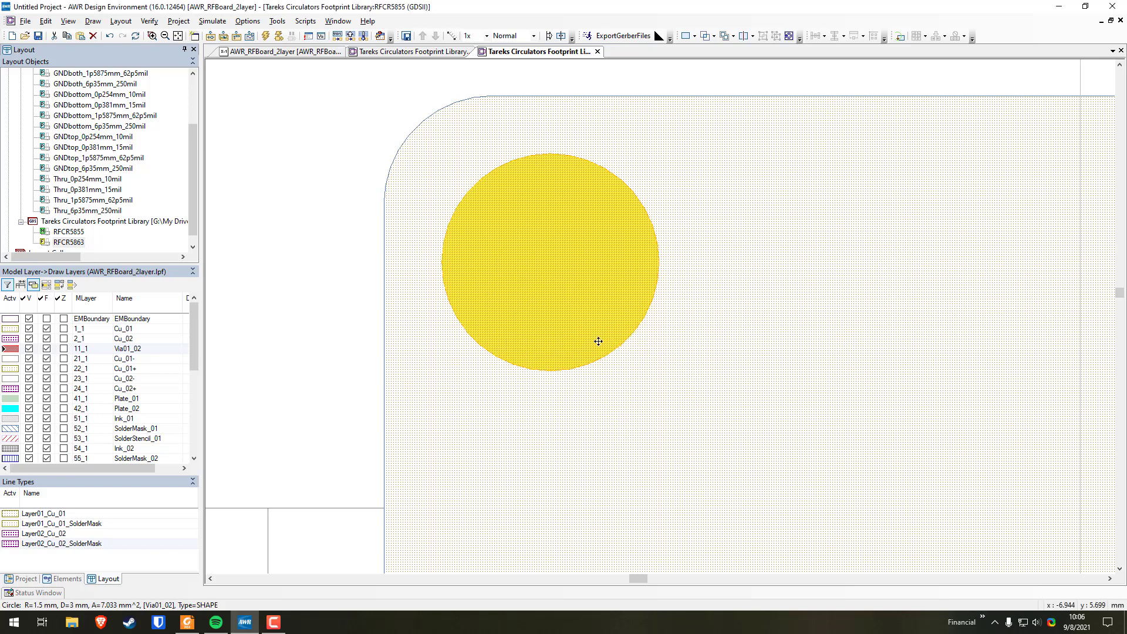
pyautogui.press('Home')
pyautogui.moveTo(870, 456); pyautogui.dragTo(872, 456)
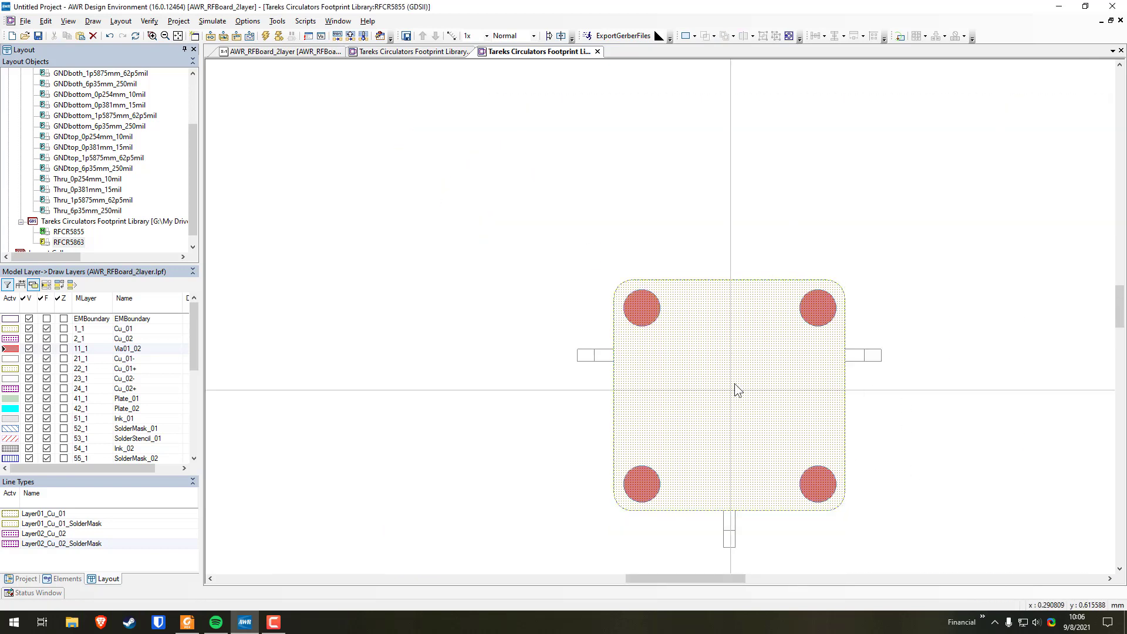
# Draw a small Via01_02 circle of about 0.45 mm radius outside the package, below the right-hand lead tab.
pyautogui.scroll(2, 737, 402)
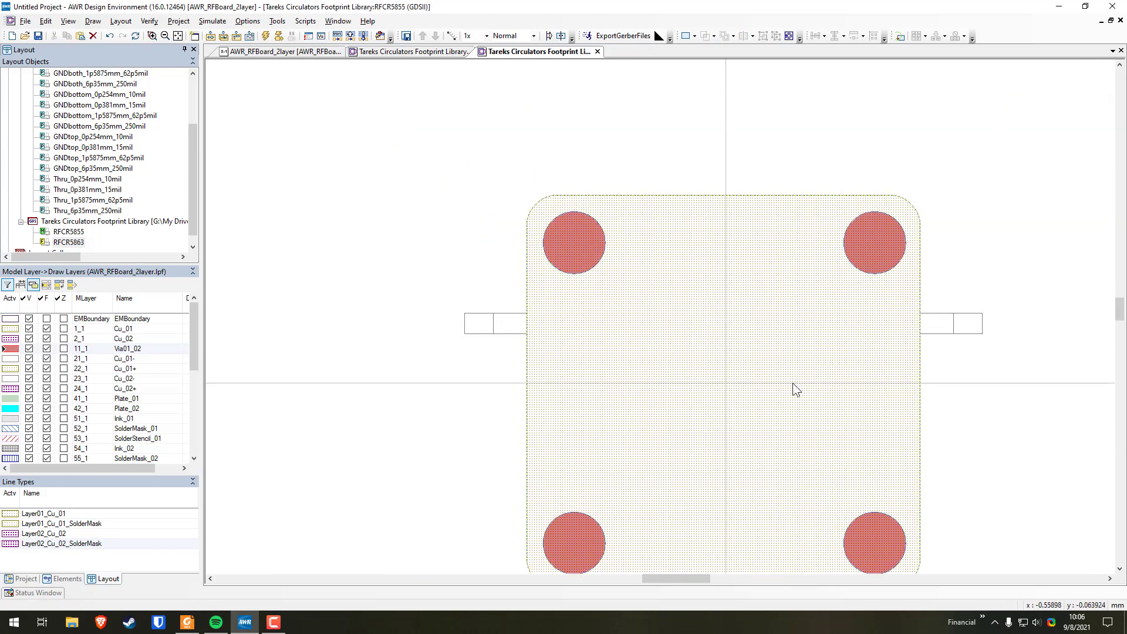
pyautogui.scroll(-2, 977, 436)
pyautogui.scroll(1, 744, 290)
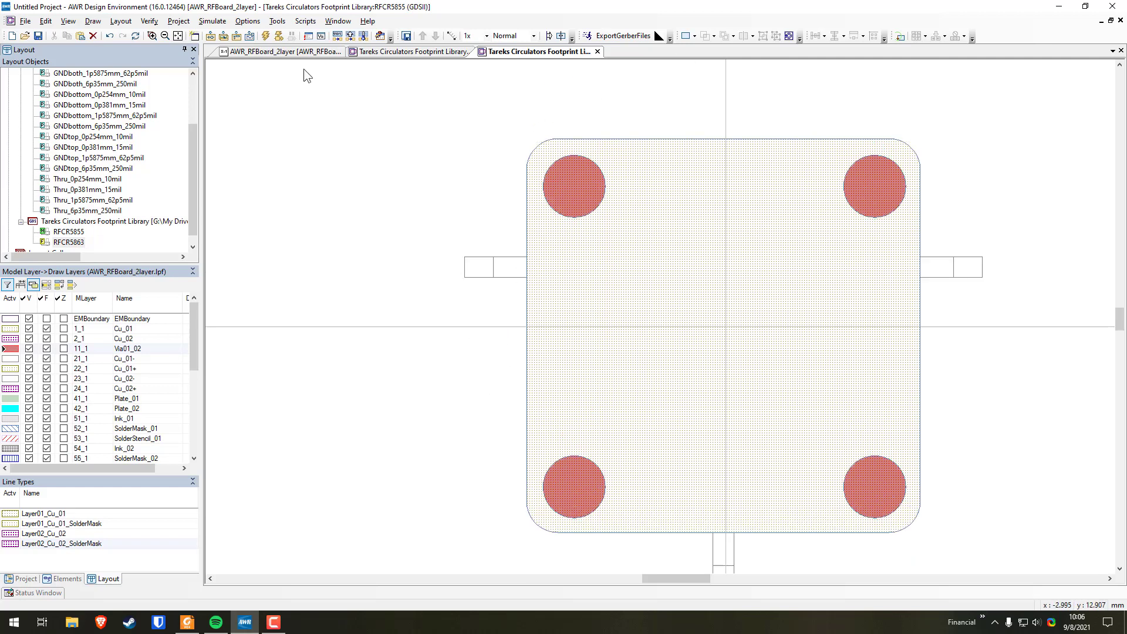
pyautogui.click(106, 22)
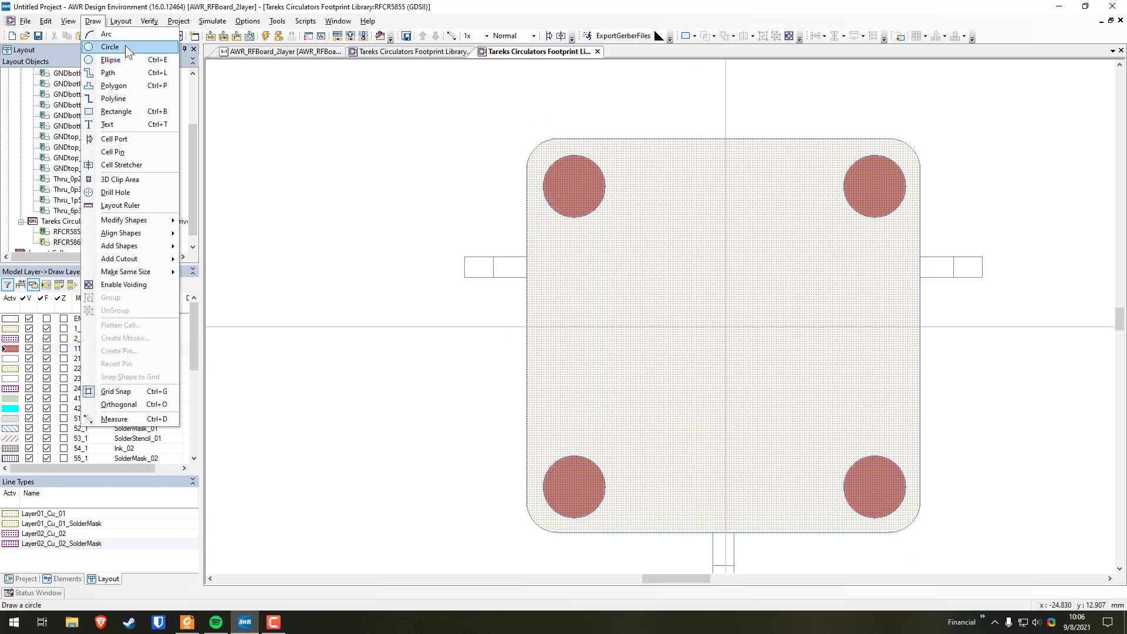
pyautogui.click(125, 44)
pyautogui.click(972, 342)
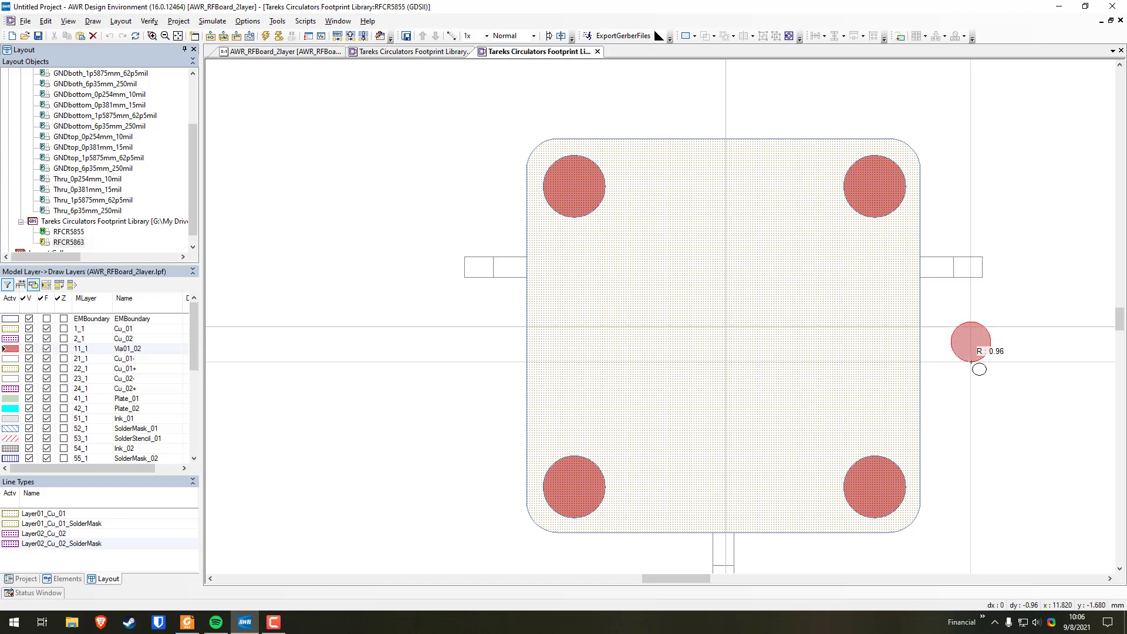
pyautogui.click(976, 350)
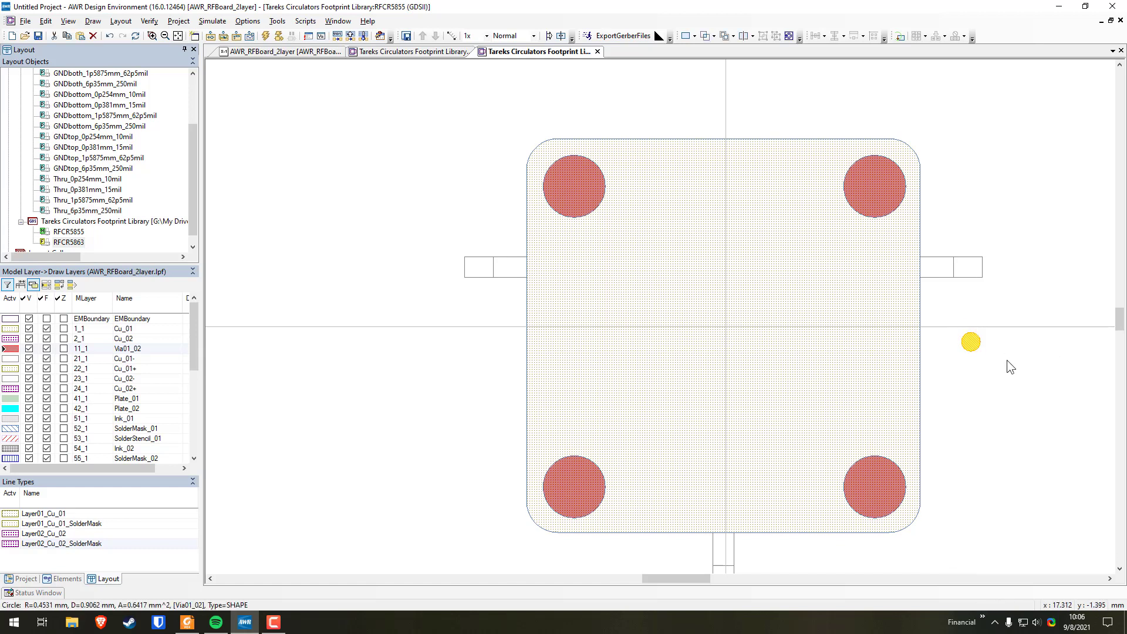
# Set the small via circle's radius to 0.25 mm.
pyautogui.rightClick(973, 342)
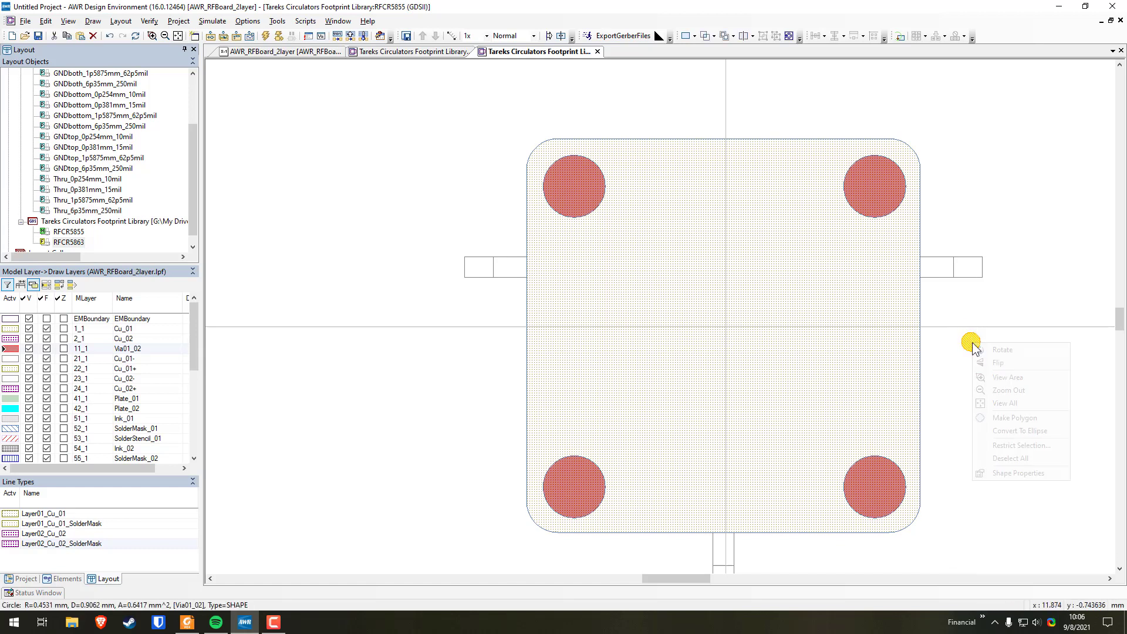
pyautogui.click(1013, 474)
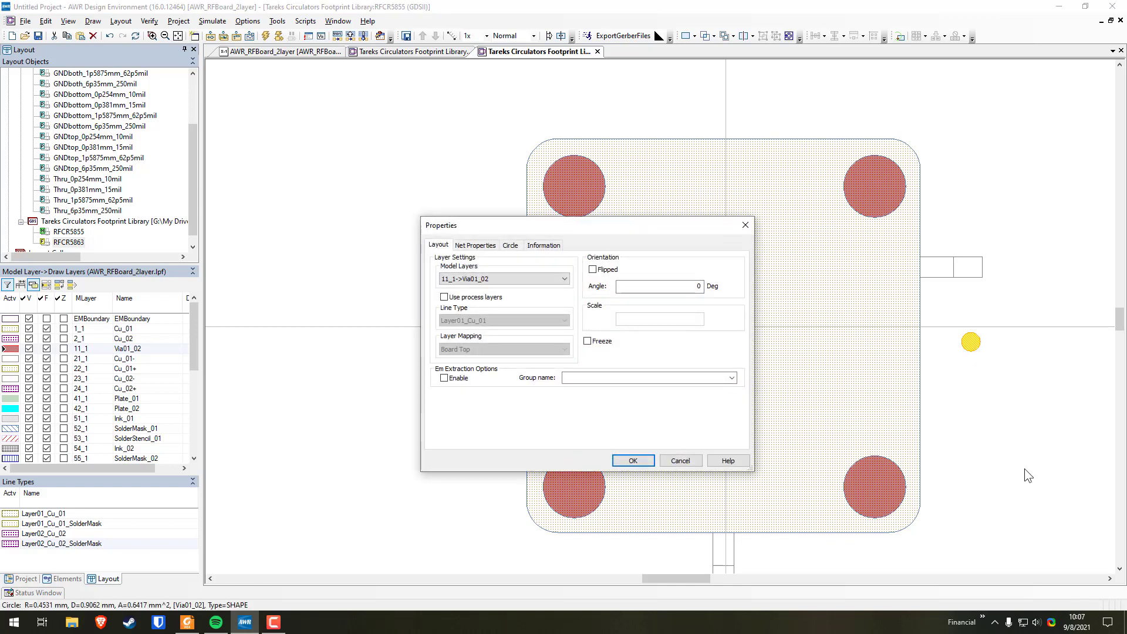
pyautogui.click(508, 246)
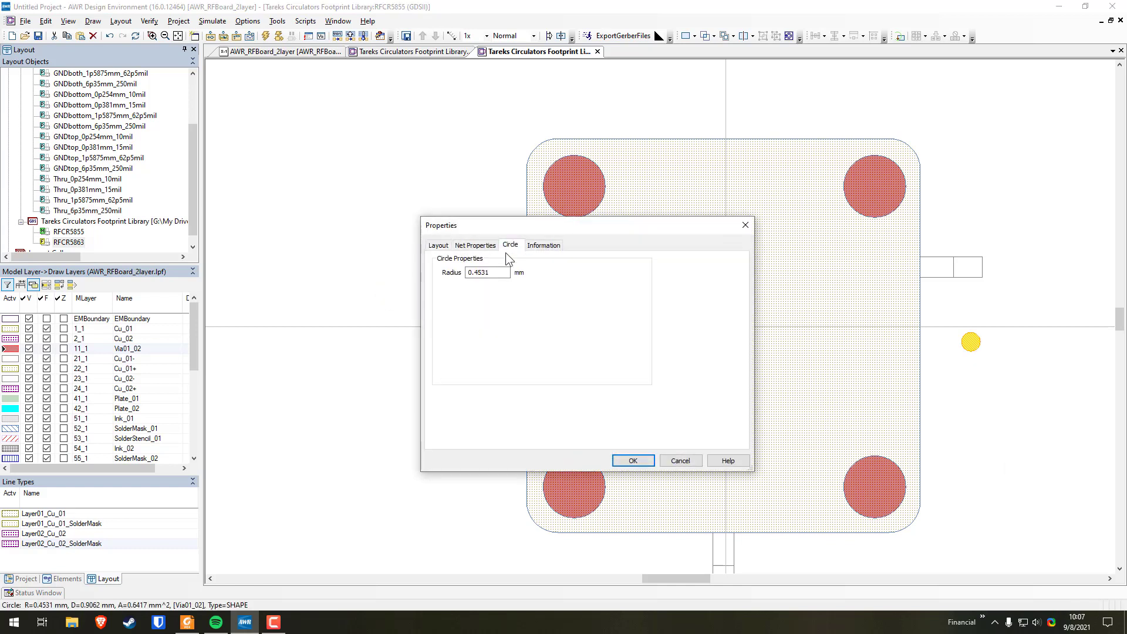
pyautogui.press('Tab')
pyautogui.write('02.')
pyautogui.click(631, 460)
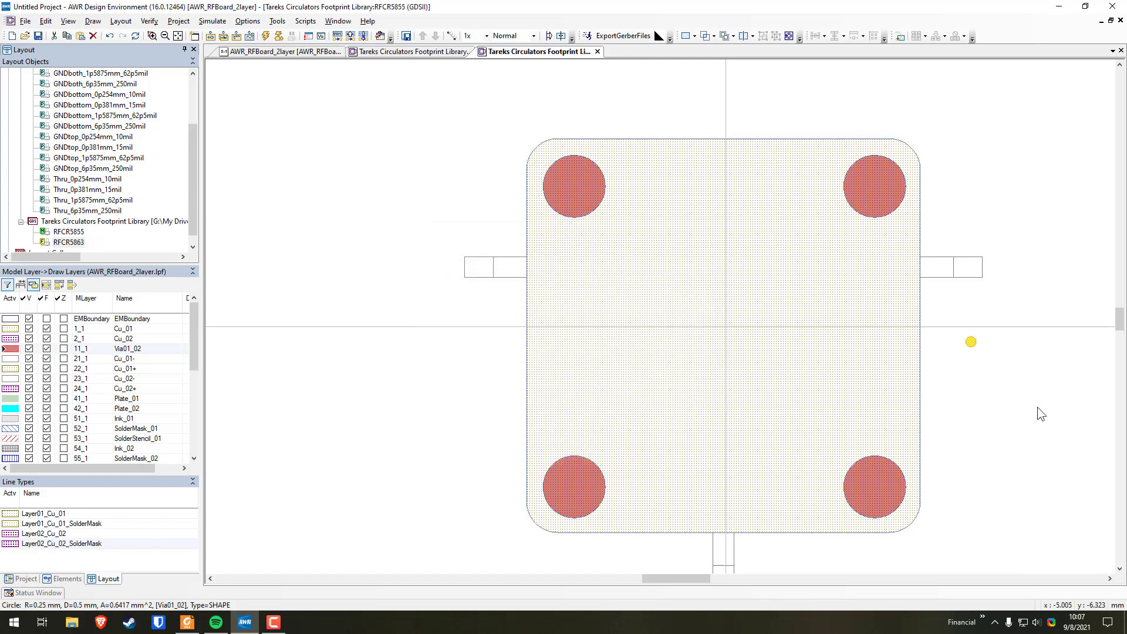
# Align the small via circle with the package body by their vertical middles and horizontal centers.
pyautogui.click(733, 352)
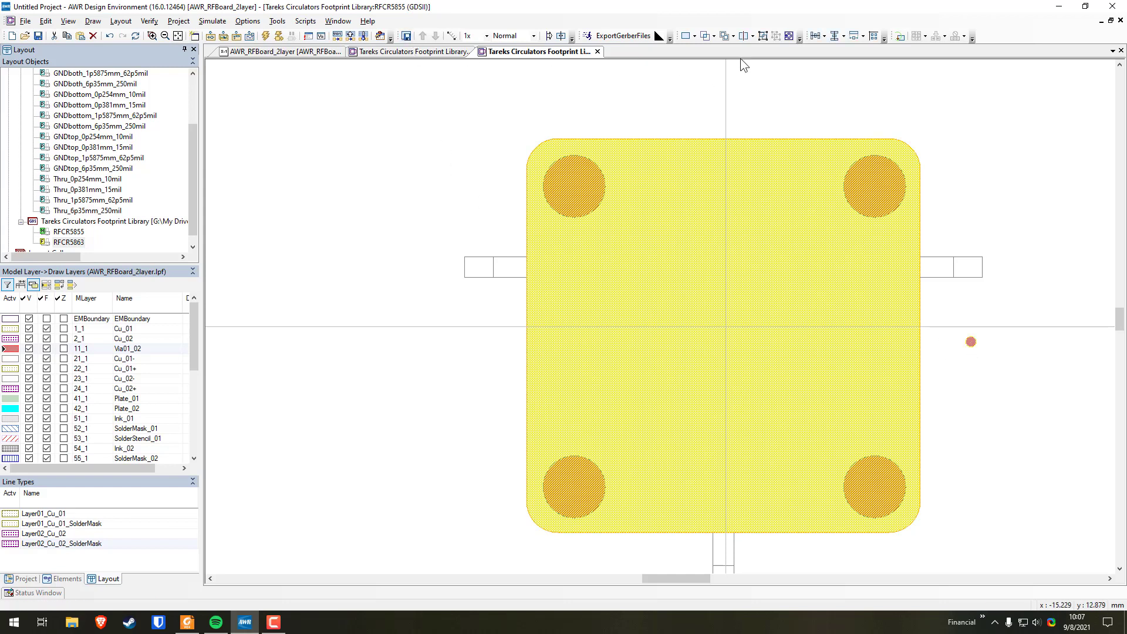
pyautogui.click(836, 36)
pyautogui.click(1001, 359)
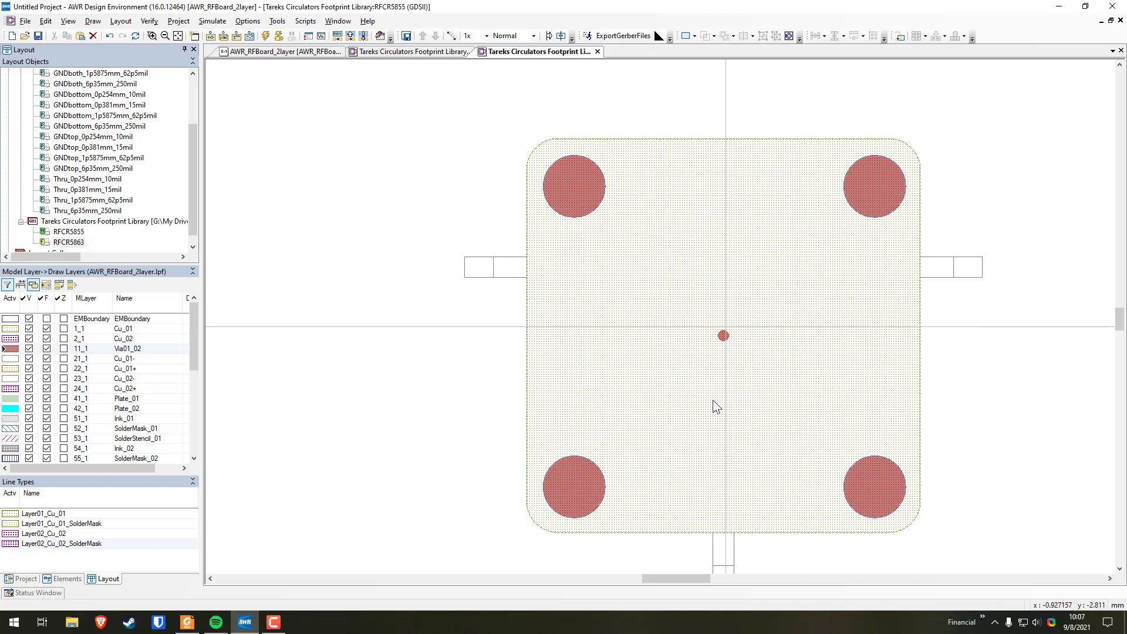
# Move the entire footprint so that the center of the small via circle sits on the drawing origin.
pyautogui.scroll(-2, 417, 217)
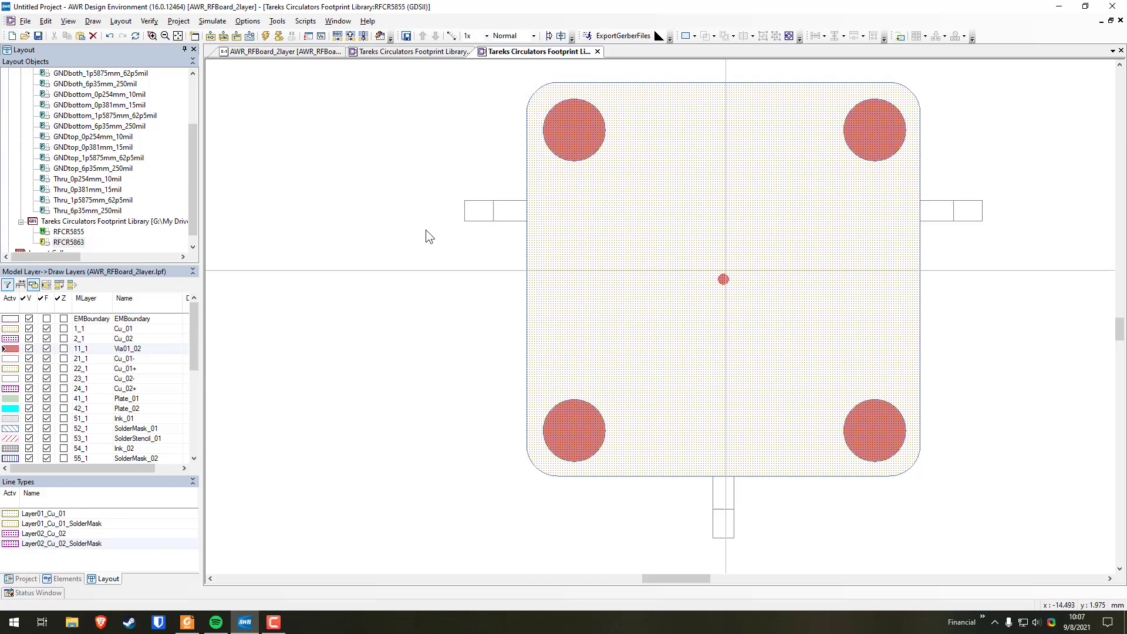
pyautogui.scroll(-1, 425, 230)
pyautogui.moveTo(421, 97); pyautogui.dragTo(1016, 538)
pyautogui.scroll(2, 734, 282)
pyautogui.scroll(3, 703, 294)
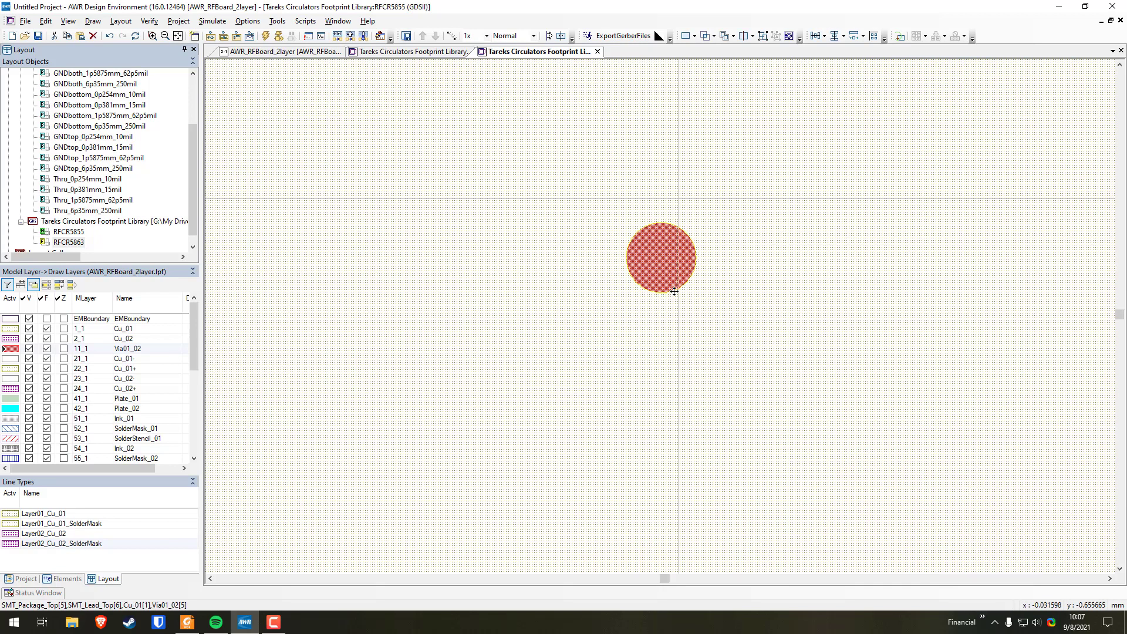
pyautogui.moveTo(654, 261); pyautogui.dragTo(678, 200)
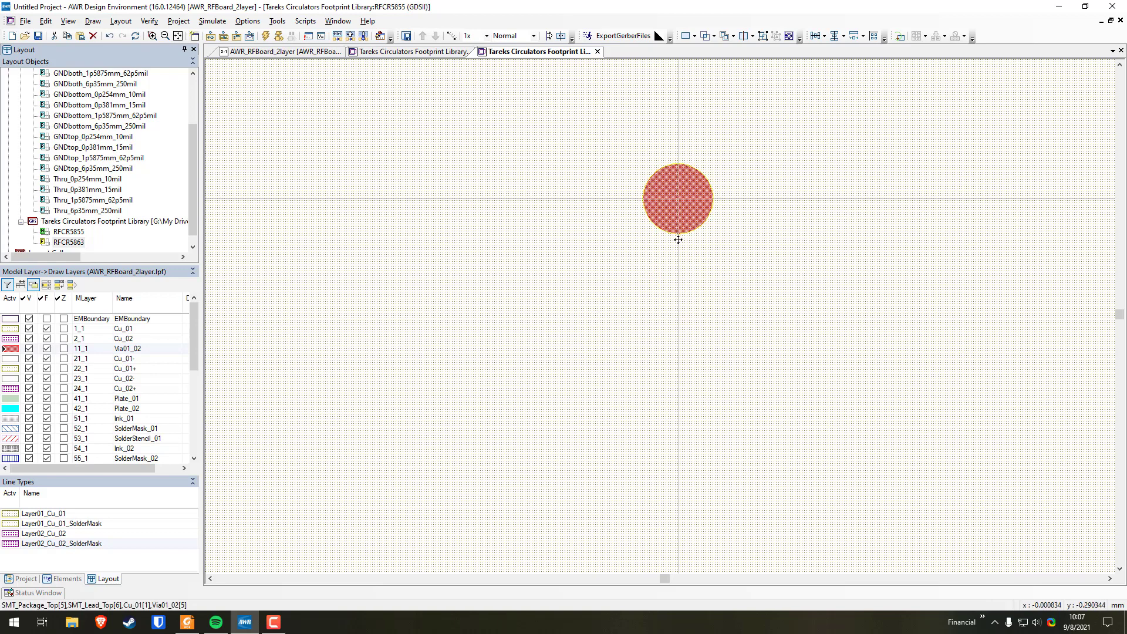
# Try a center-to-center array copy of the small center via in four rows and four columns, and undo it.
pyautogui.scroll(-5, 687, 292)
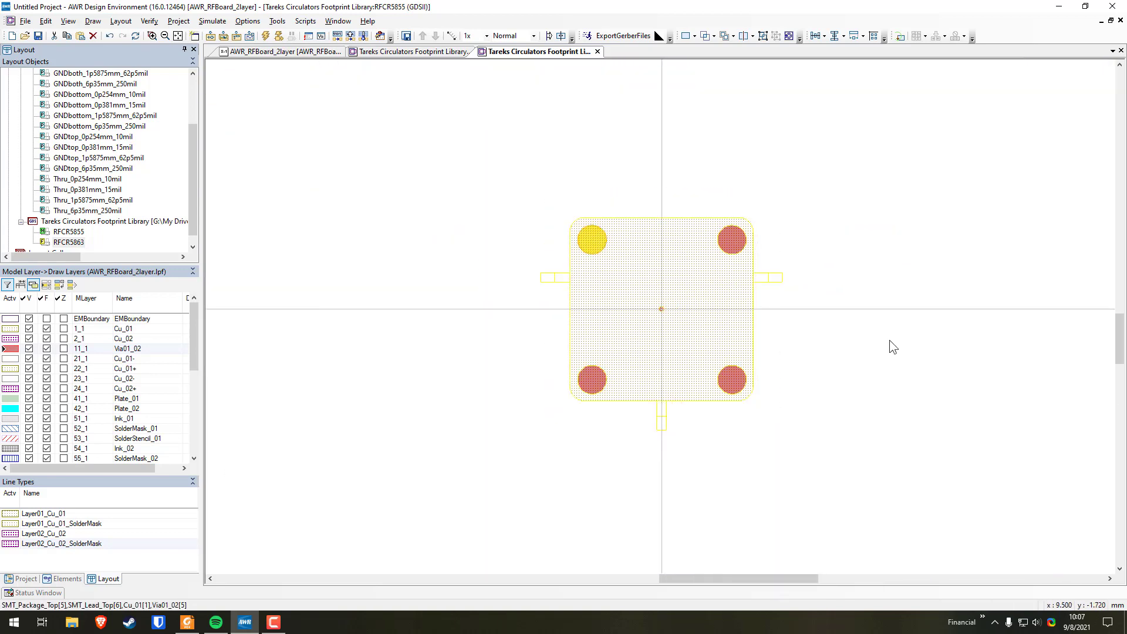
pyautogui.click(797, 358)
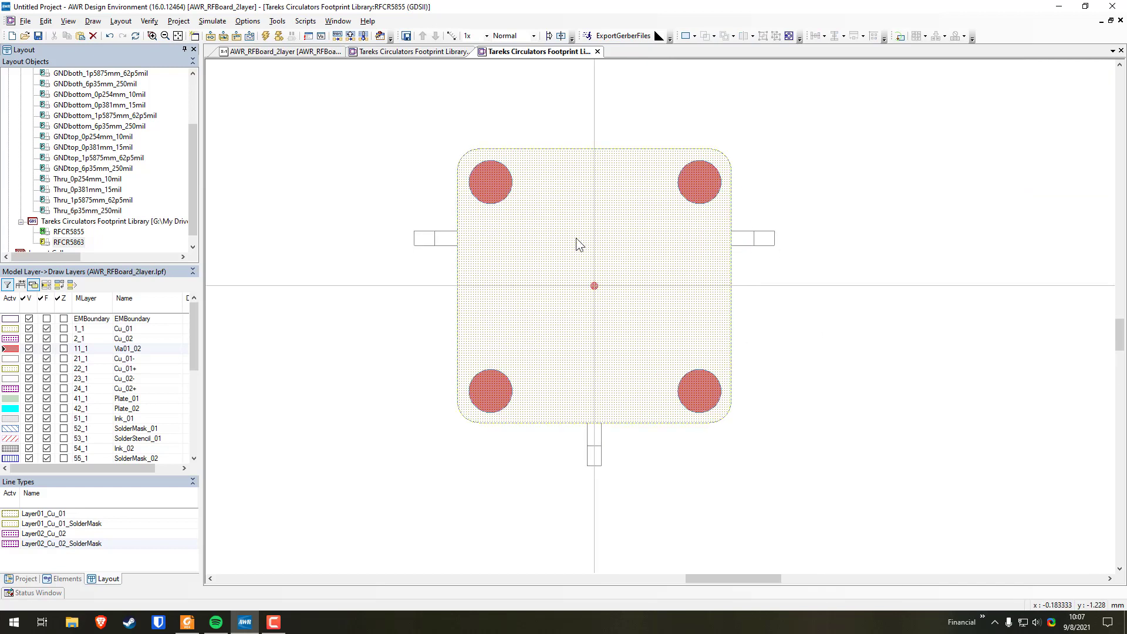
pyautogui.scroll(1, 605, 325)
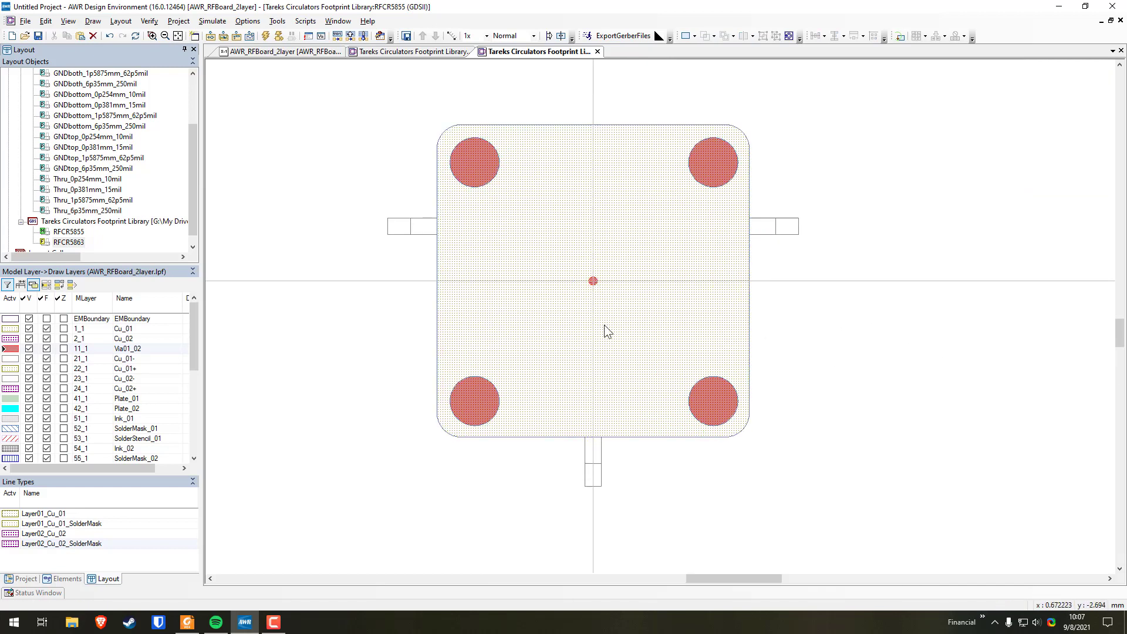
pyautogui.scroll(1, 605, 326)
pyautogui.click(591, 269)
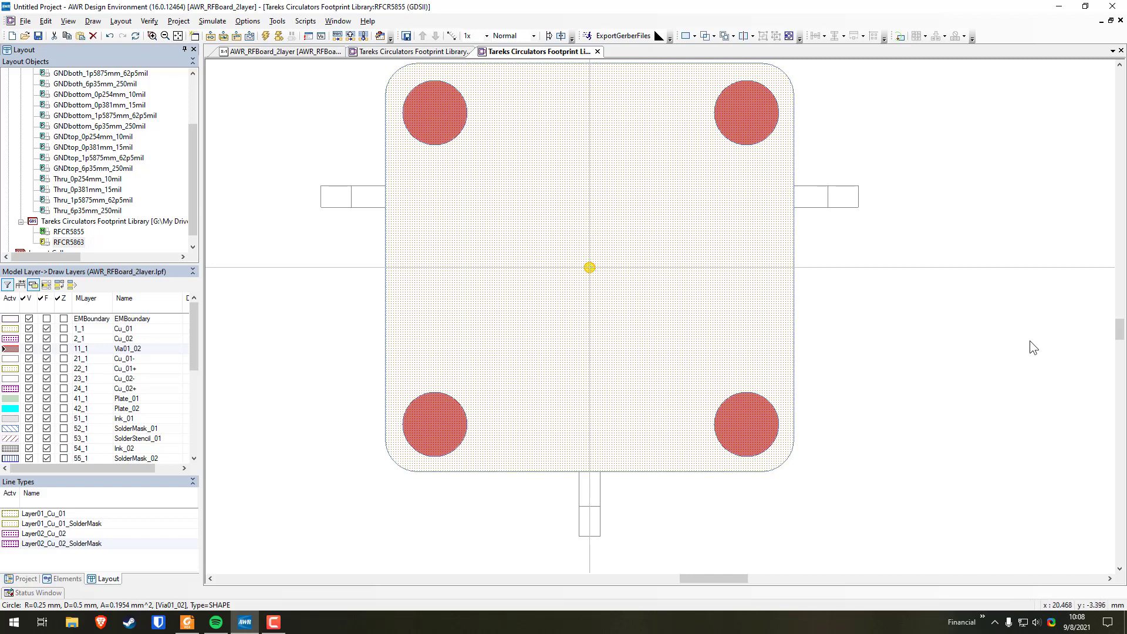
pyautogui.scroll(1, 615, 345)
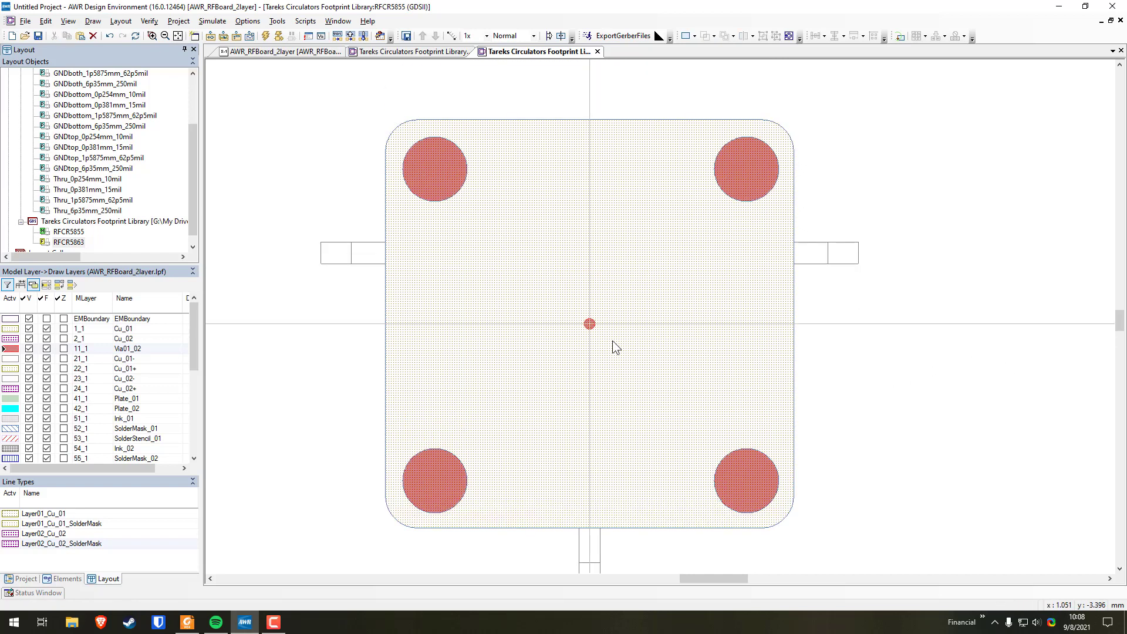
pyautogui.click(589, 324)
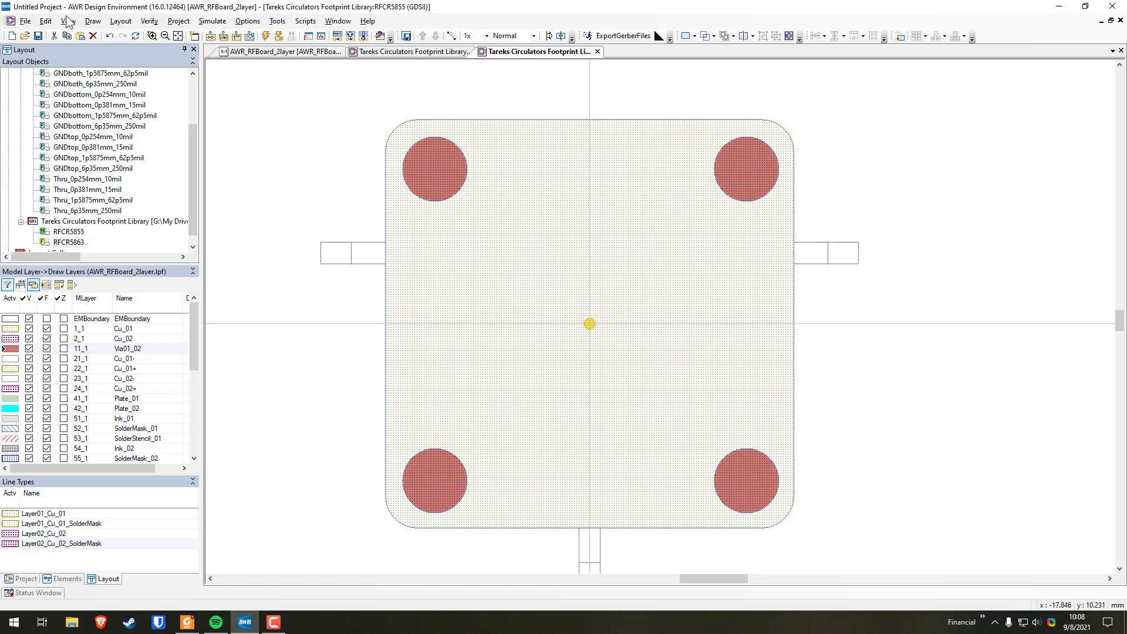
pyautogui.click(93, 21)
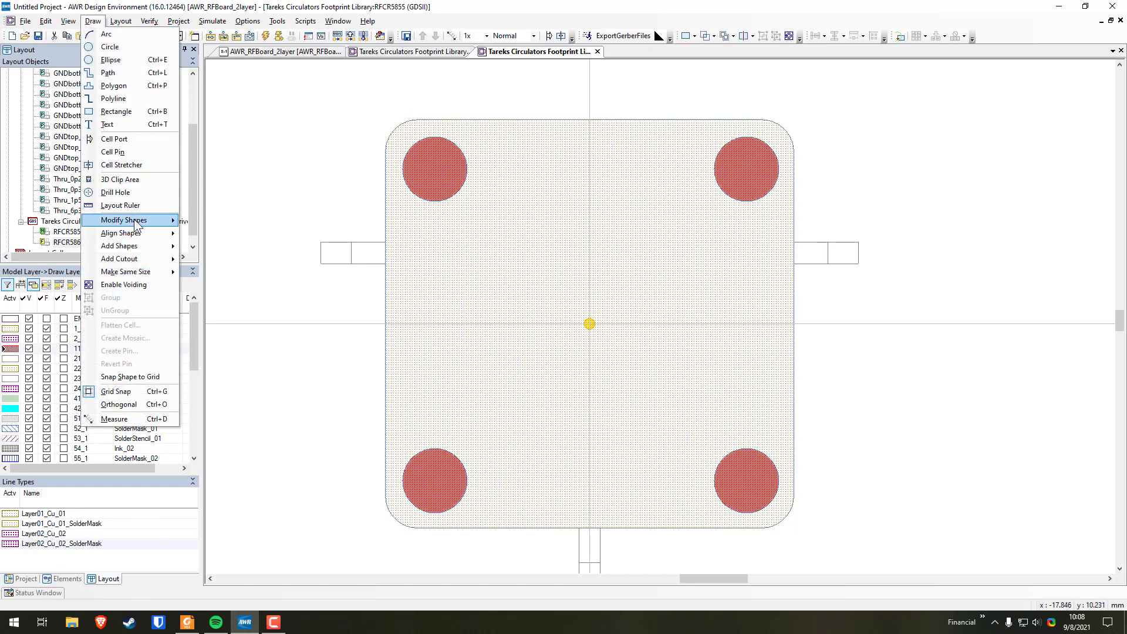
pyautogui.moveTo(135, 225)
pyautogui.click(235, 323)
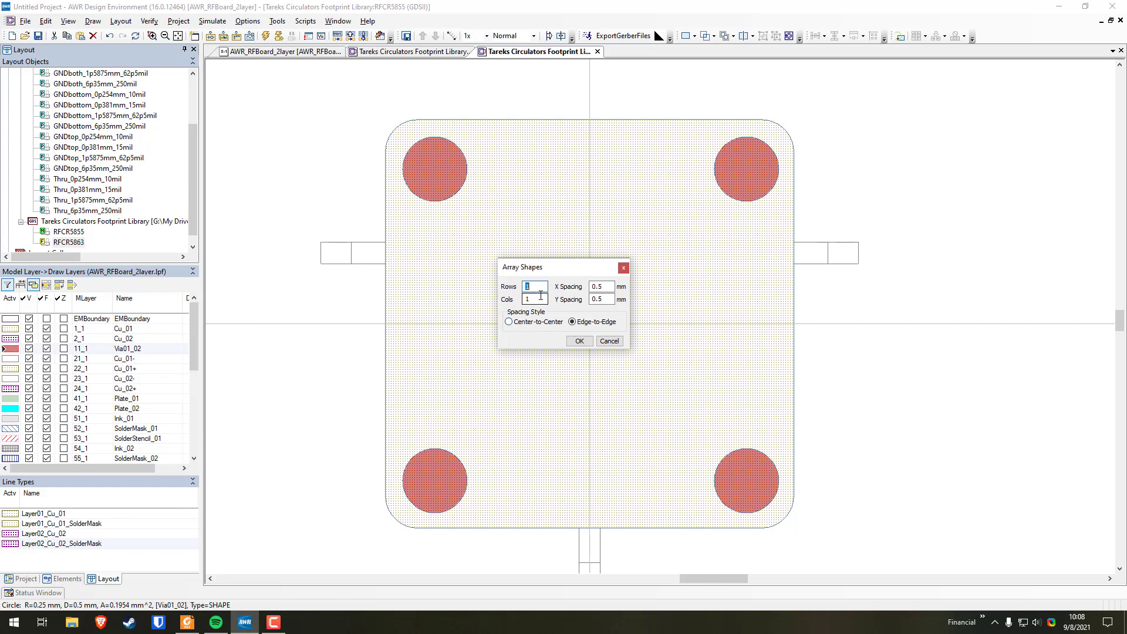
pyautogui.write('4')
pyautogui.press('Tab')
pyautogui.press('Tab')
pyautogui.click(508, 321)
pyautogui.click(580, 341)
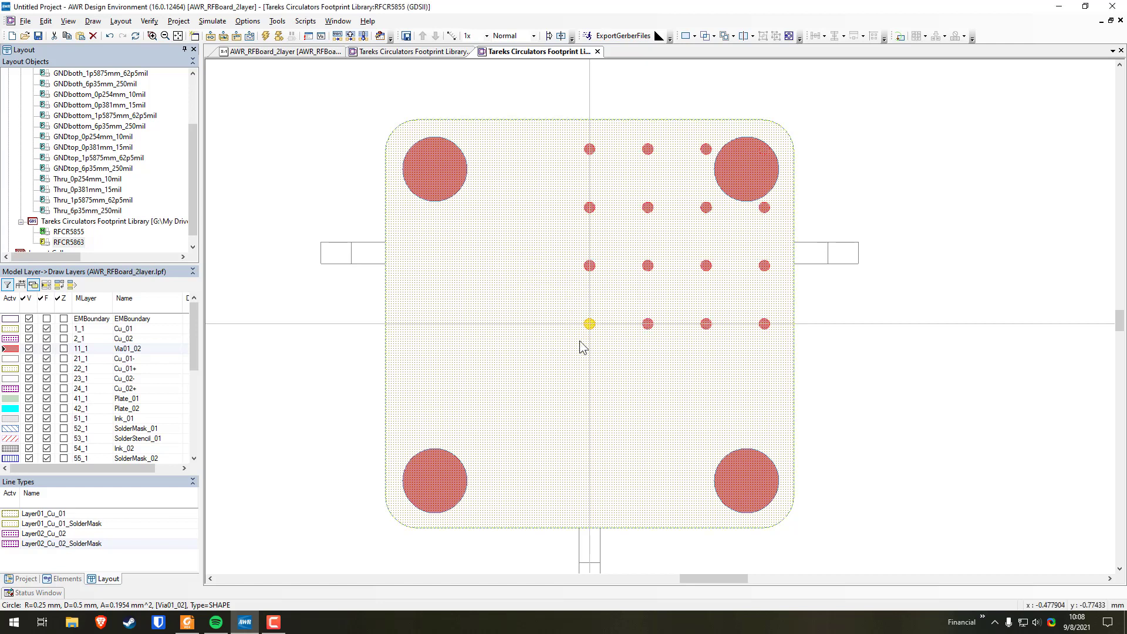
pyautogui.click(903, 334)
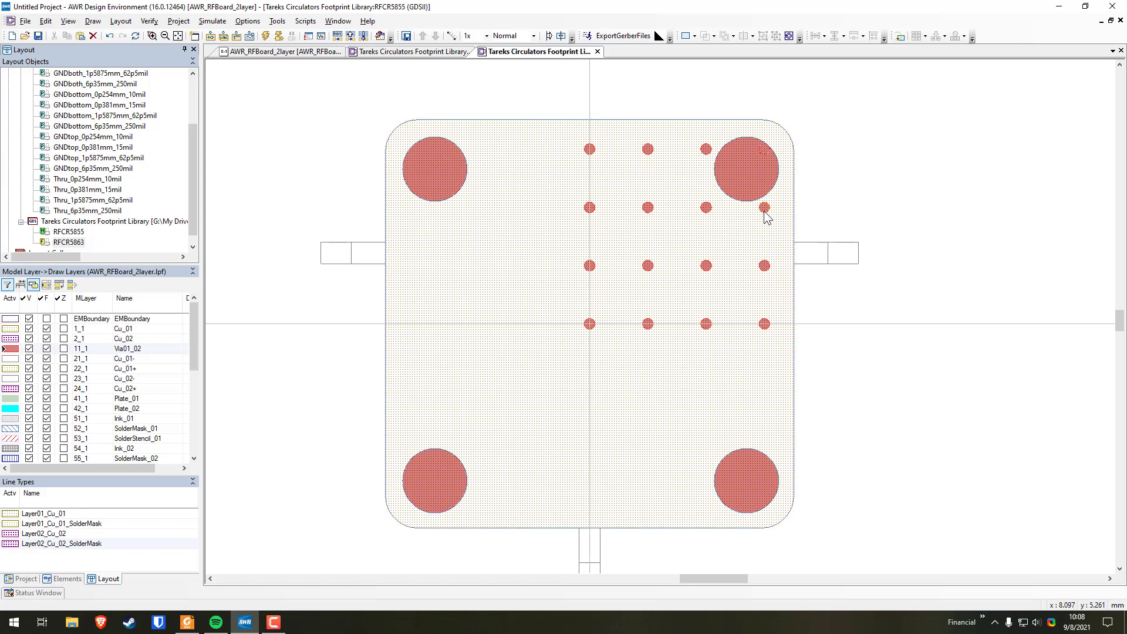
pyautogui.hotkey('ctrl', 'z')
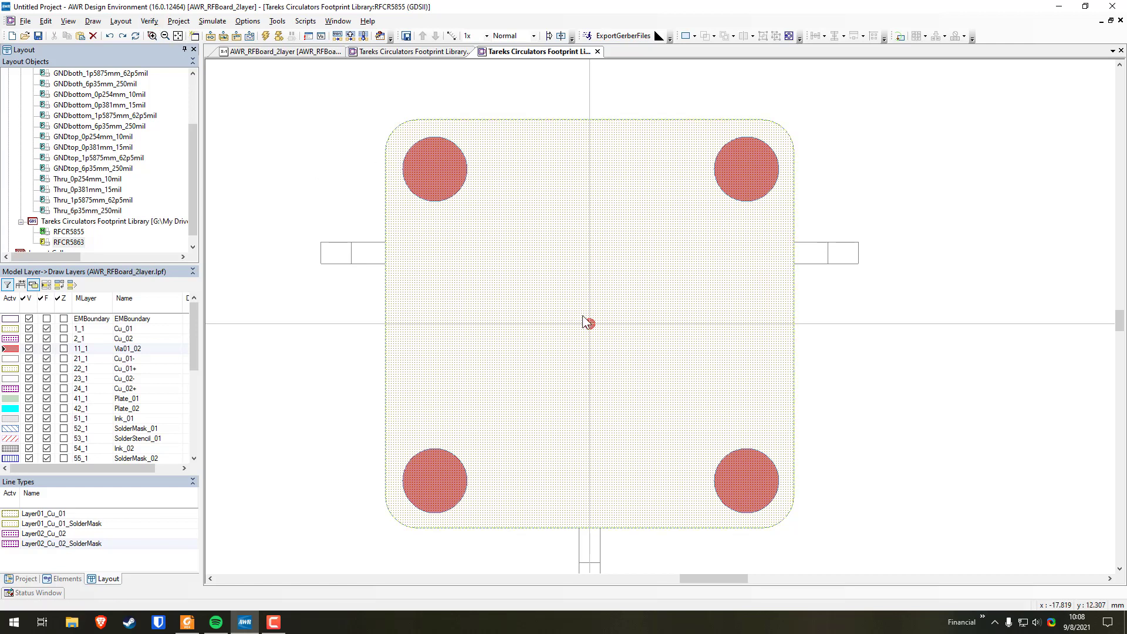
# Array-copy the center via into the upper-right quadrant with four rows, four columns and 2.5 mm center-to-center spacing.
pyautogui.click(592, 324)
pyautogui.click(93, 21)
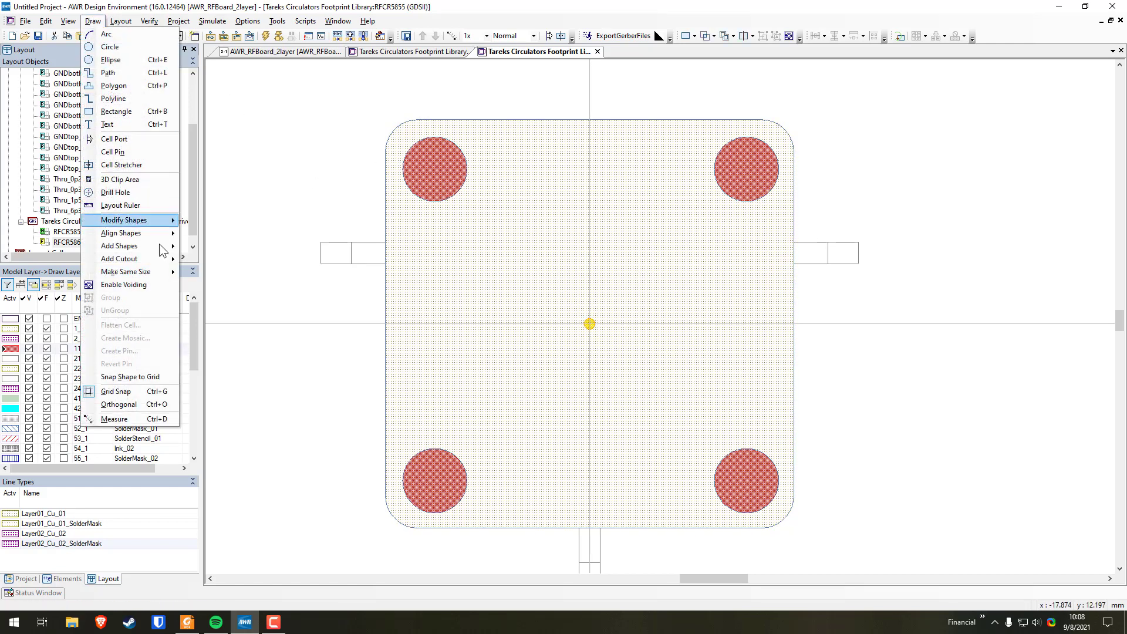
pyautogui.moveTo(137, 223)
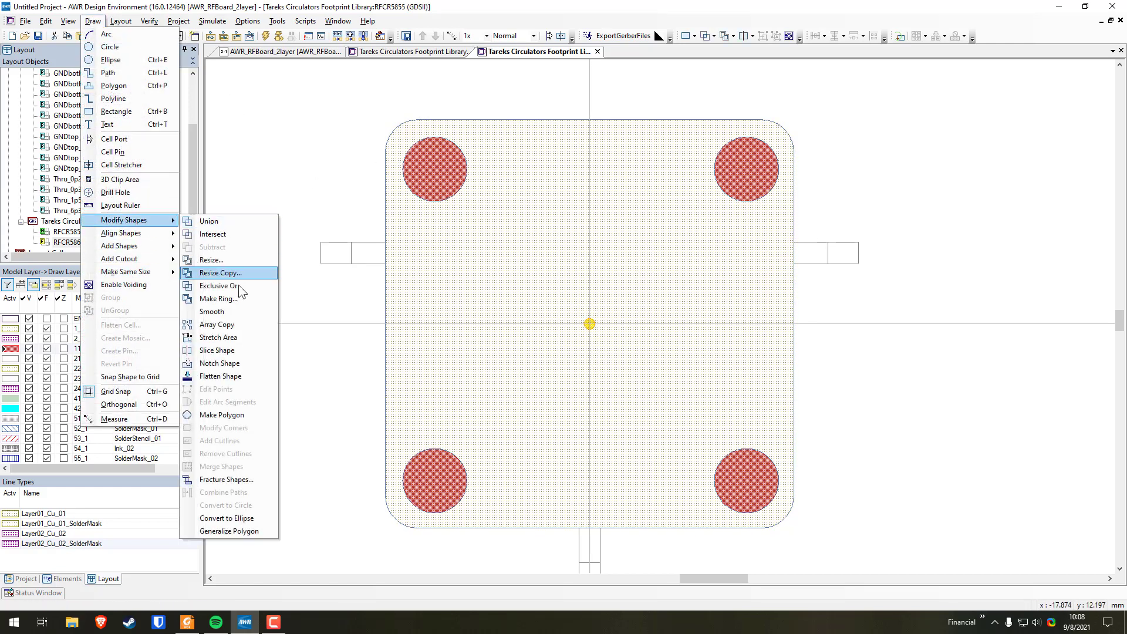
pyautogui.click(240, 325)
pyautogui.write('4')
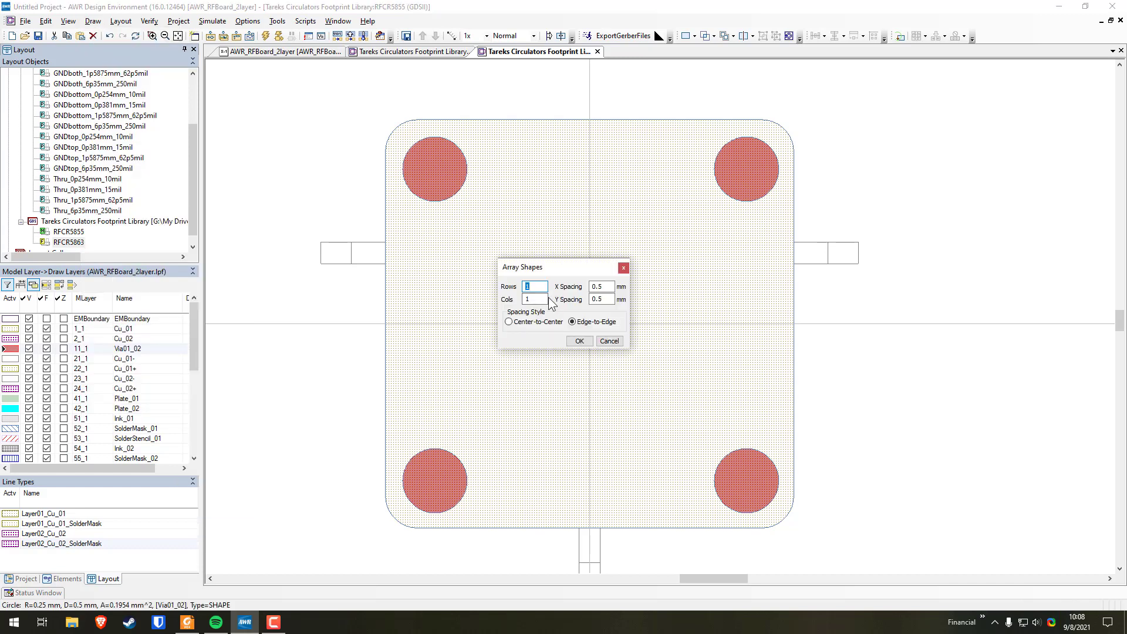
pyautogui.press('Tab')
pyautogui.write('4')
pyautogui.press('Tab')
pyautogui.click(539, 323)
pyautogui.click(579, 341)
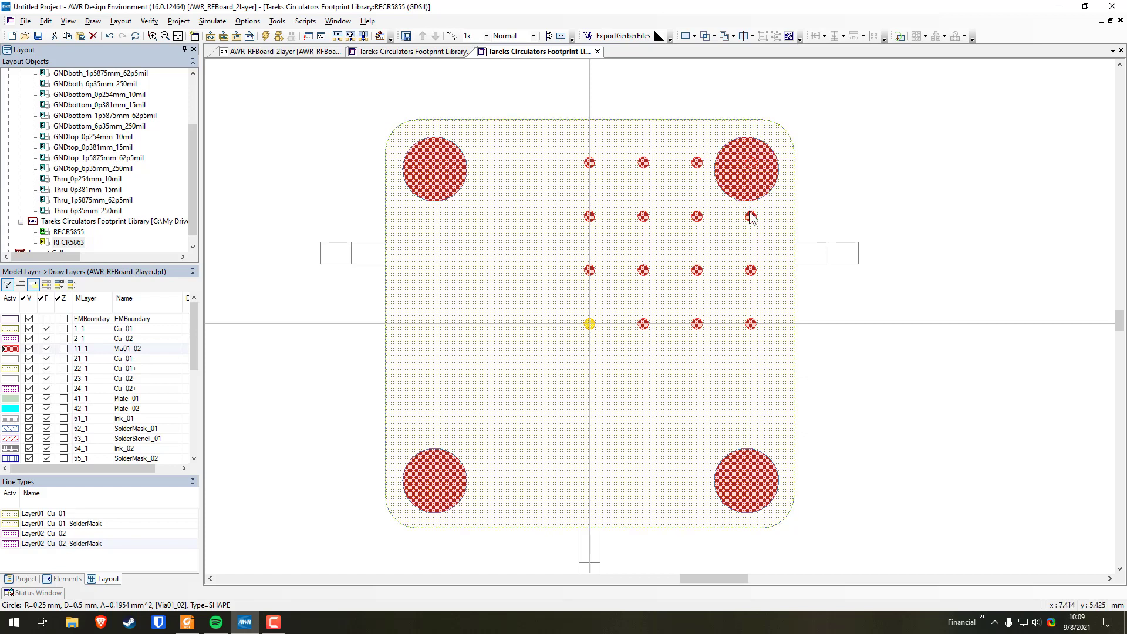
pyautogui.hotkey('ctrl', 'v')
pyautogui.click(752, 167)
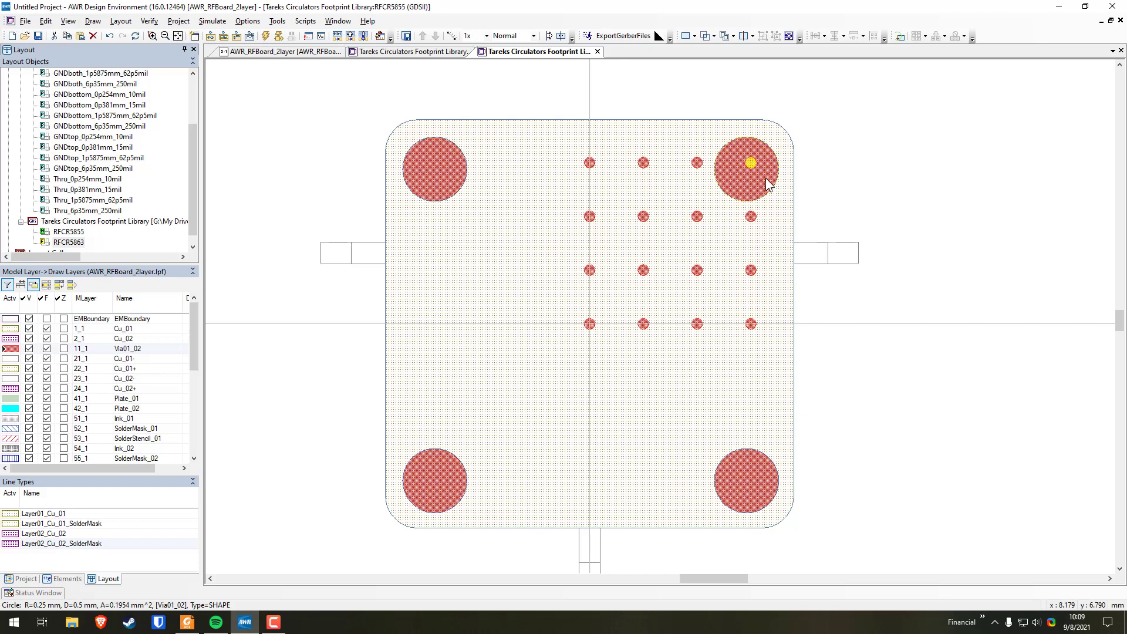
pyautogui.click(848, 186)
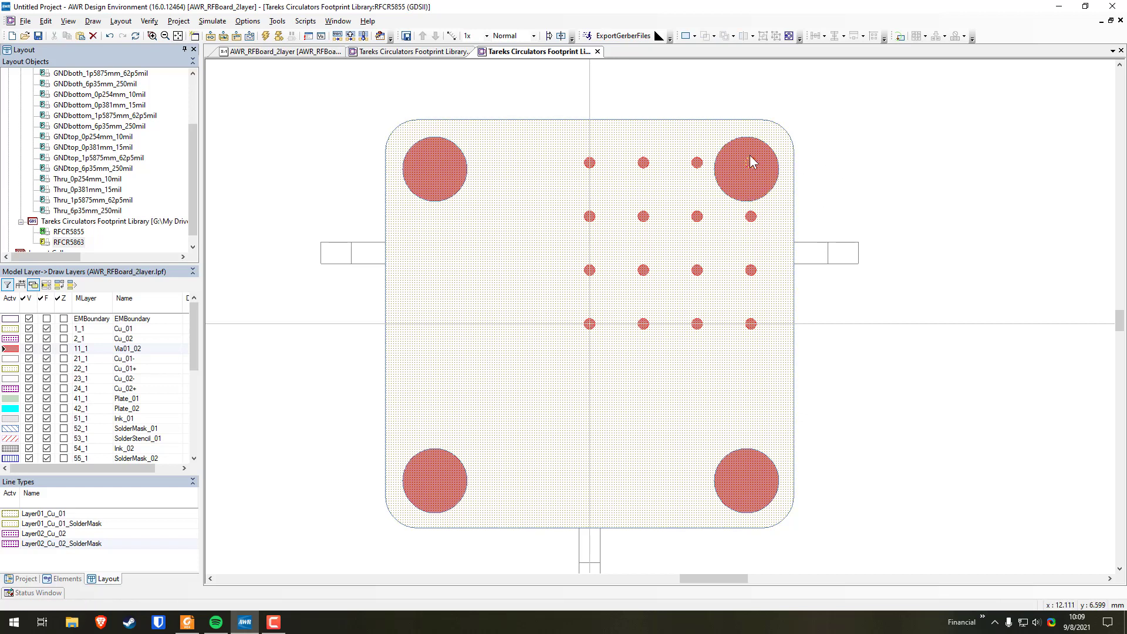
# Array-copy the center via into the upper-left quadrant, four rows by four columns, with -2.5 mm X and 2.5 mm Y center-to-center spacing.
pyautogui.click(590, 324)
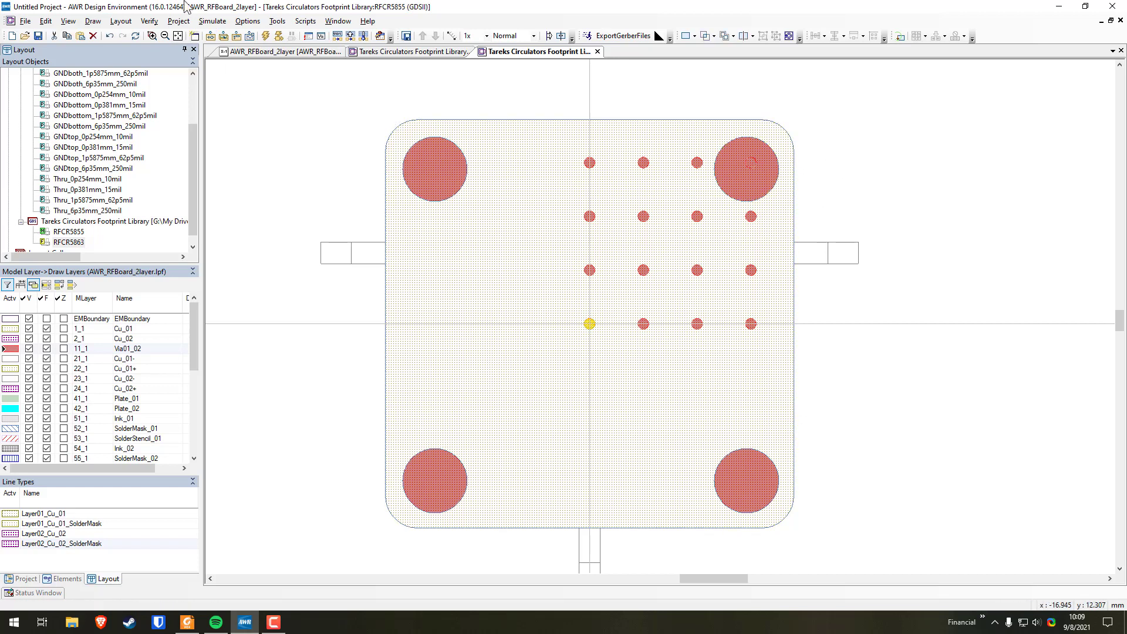
pyautogui.click(100, 23)
pyautogui.moveTo(152, 220)
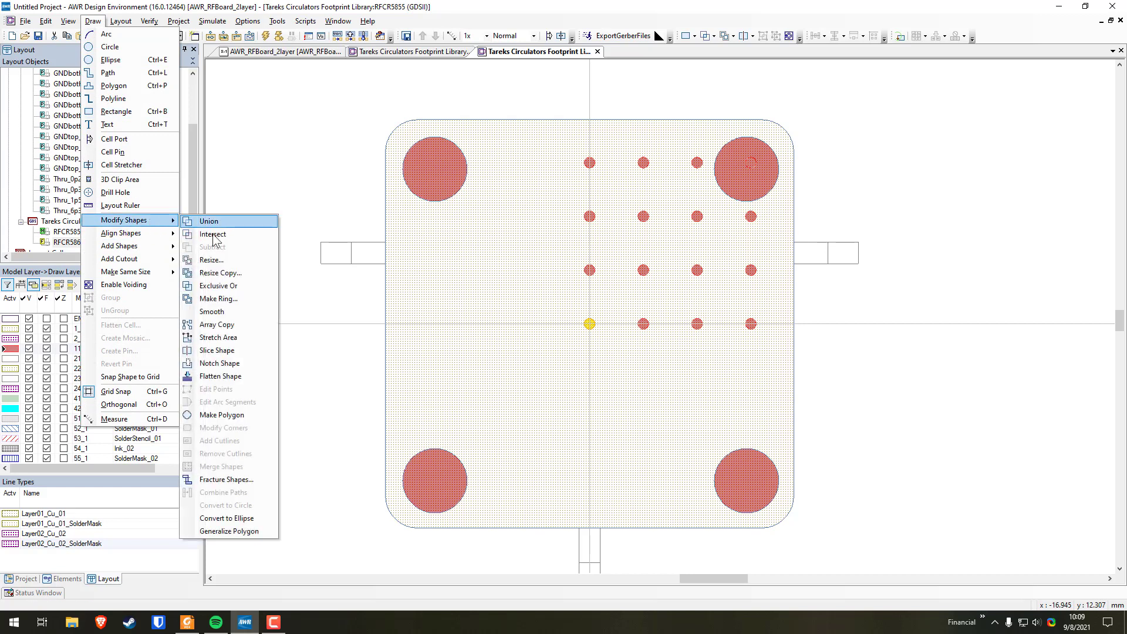
pyautogui.click(220, 325)
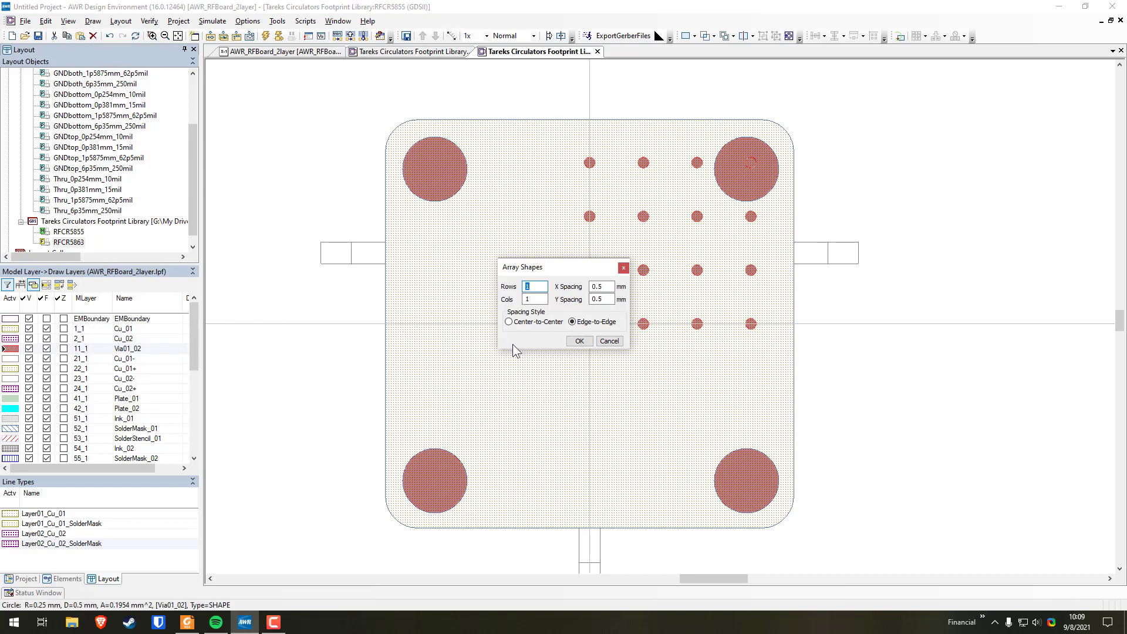
pyautogui.write('4')
pyautogui.press('Tab')
pyautogui.write('4')
pyautogui.press('Tab')
pyautogui.click(509, 322)
pyautogui.click(579, 341)
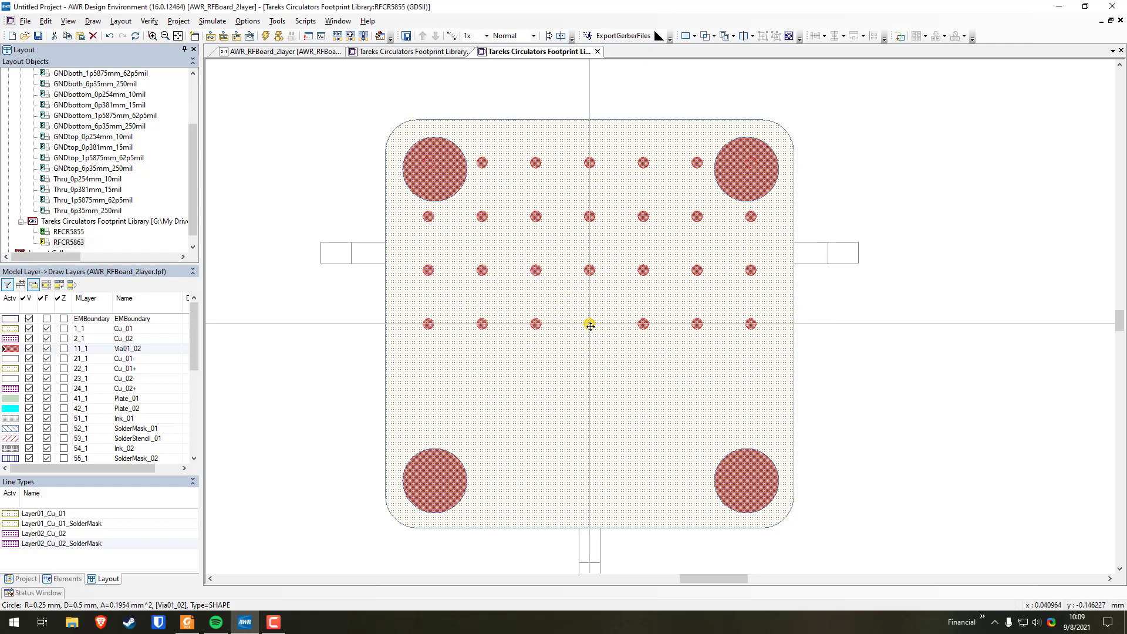
# Array-copy the center via into the lower-left quadrant, four rows by four columns, with -2.5 mm X and Y center-to-center spacing.
pyautogui.click(121, 21)
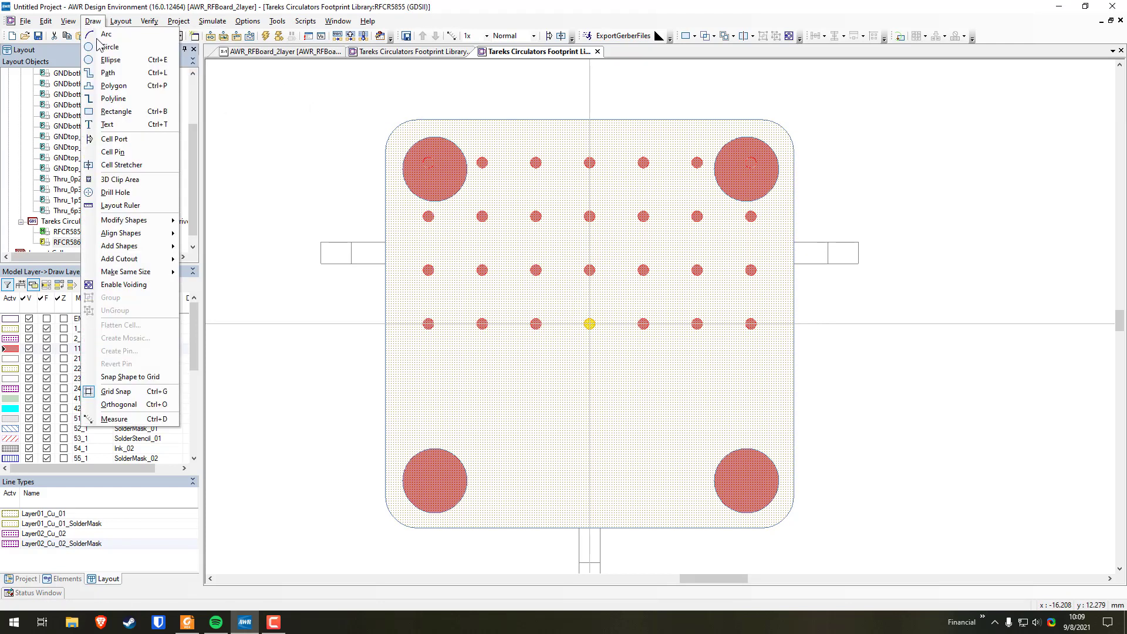
pyautogui.moveTo(93, 21)
pyautogui.moveTo(146, 226)
pyautogui.click(217, 325)
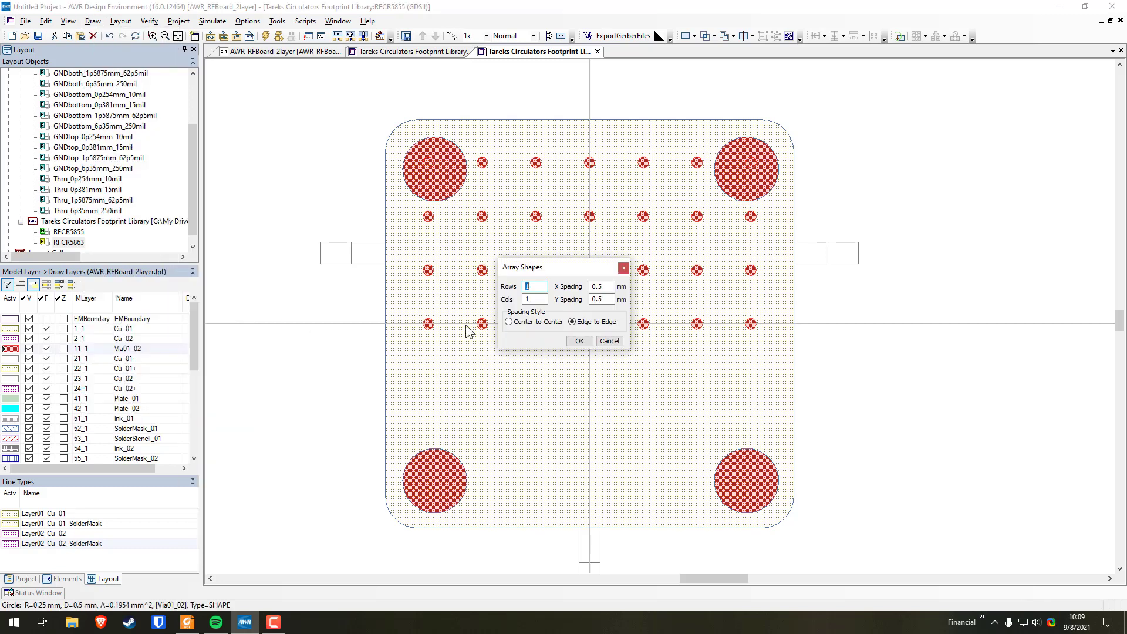
pyautogui.write('45')
pyautogui.press('BackSpace')
pyautogui.click(548, 300)
pyautogui.write('4')
pyautogui.click(509, 323)
pyautogui.press('Tab')
pyautogui.write('-2.5')
pyautogui.press('Return')
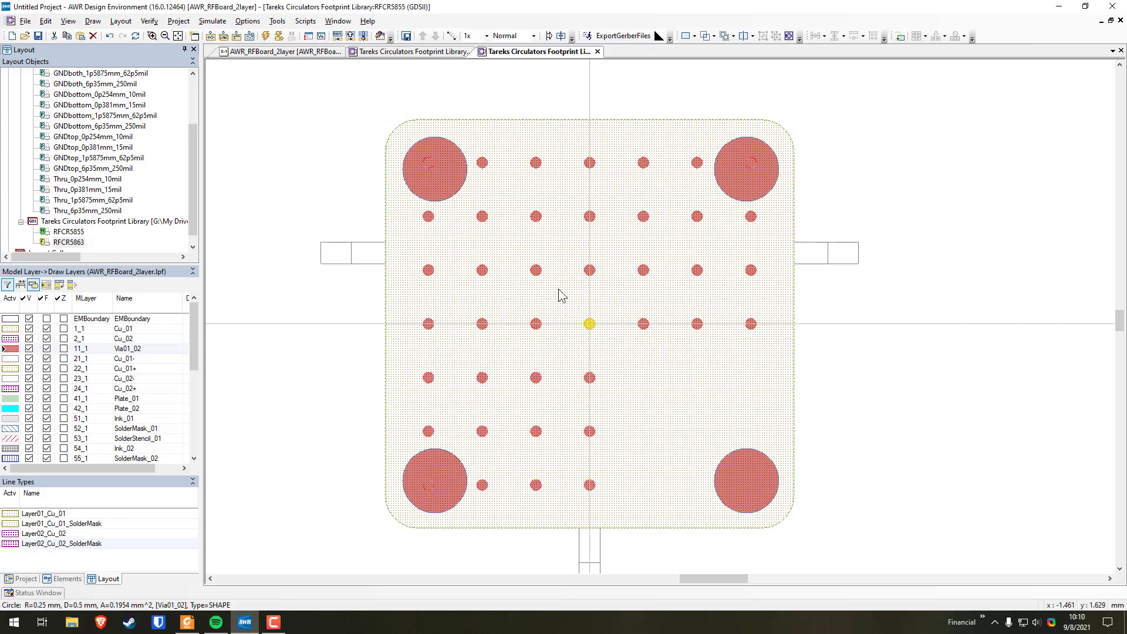
# Array-copy the center via into the lower-right quadrant, four rows by four columns, with 2.5 mm X and -2.5 mm Y center-to-center spacing.
pyautogui.click(92, 21)
pyautogui.moveTo(139, 223)
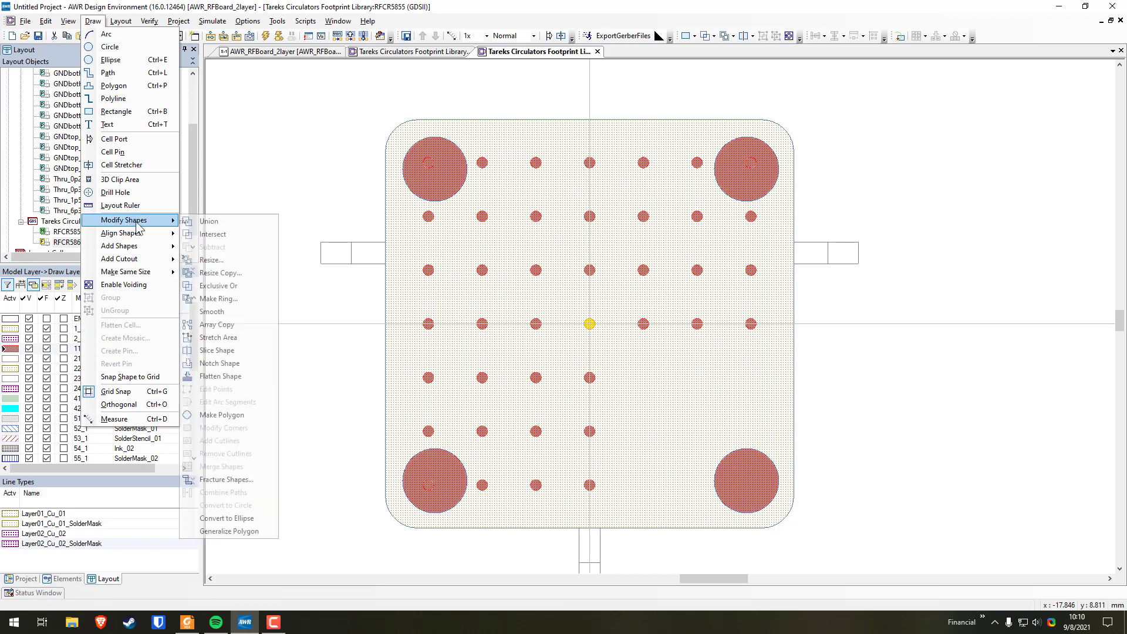
pyautogui.click(217, 325)
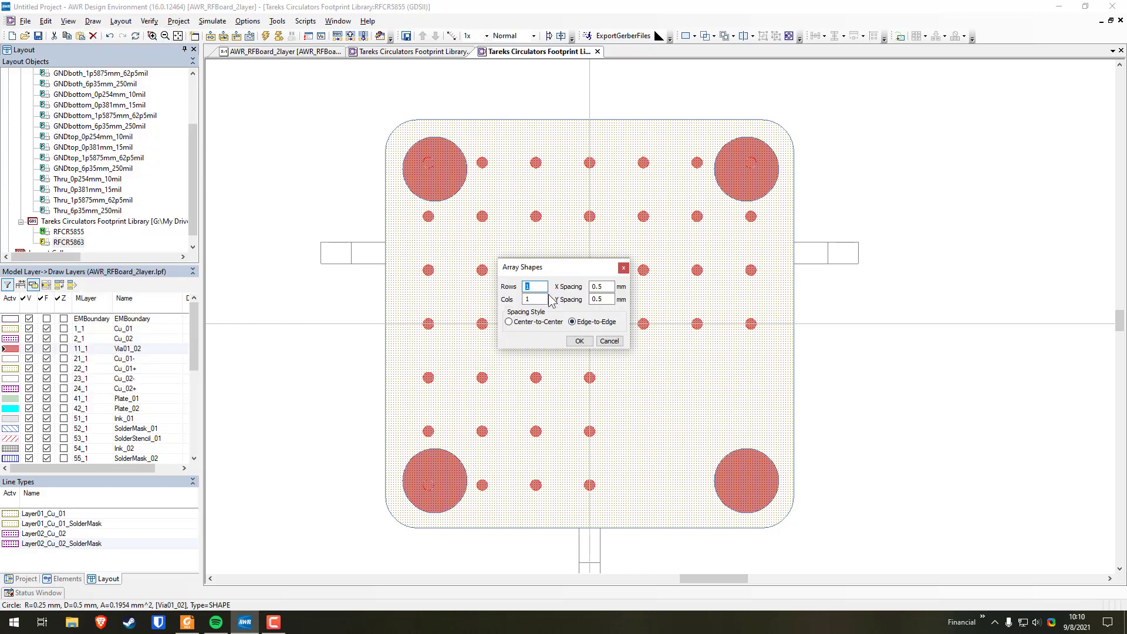
pyautogui.write('4')
pyautogui.press('Tab')
pyautogui.write('4')
pyautogui.click(535, 325)
pyautogui.moveTo(610, 287); pyautogui.dragTo(557, 293)
pyautogui.click(579, 342)
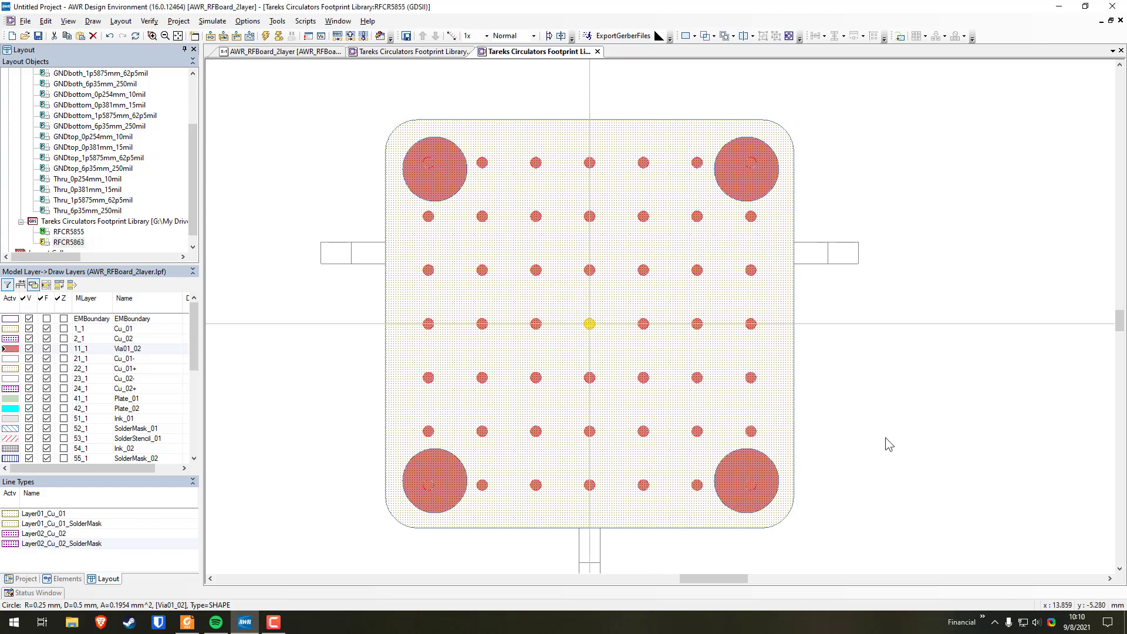
# Delete the four small vias inside the corner mounting holes, and consult the RFCR5863 footprint as a reference.
pyautogui.click(428, 164)
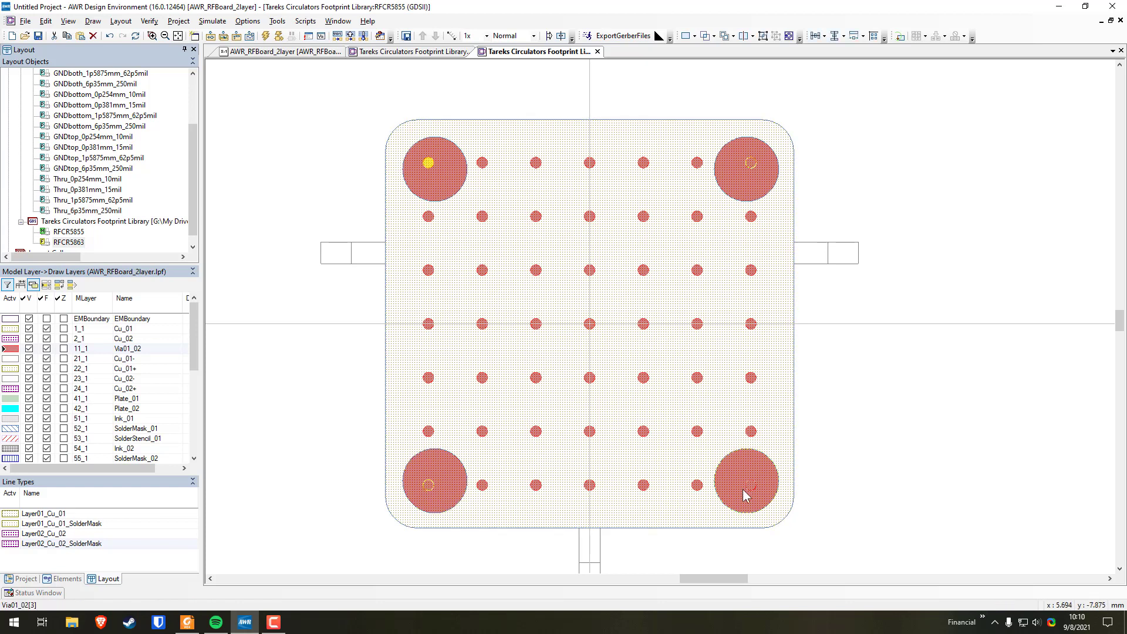
pyautogui.press('Delete')
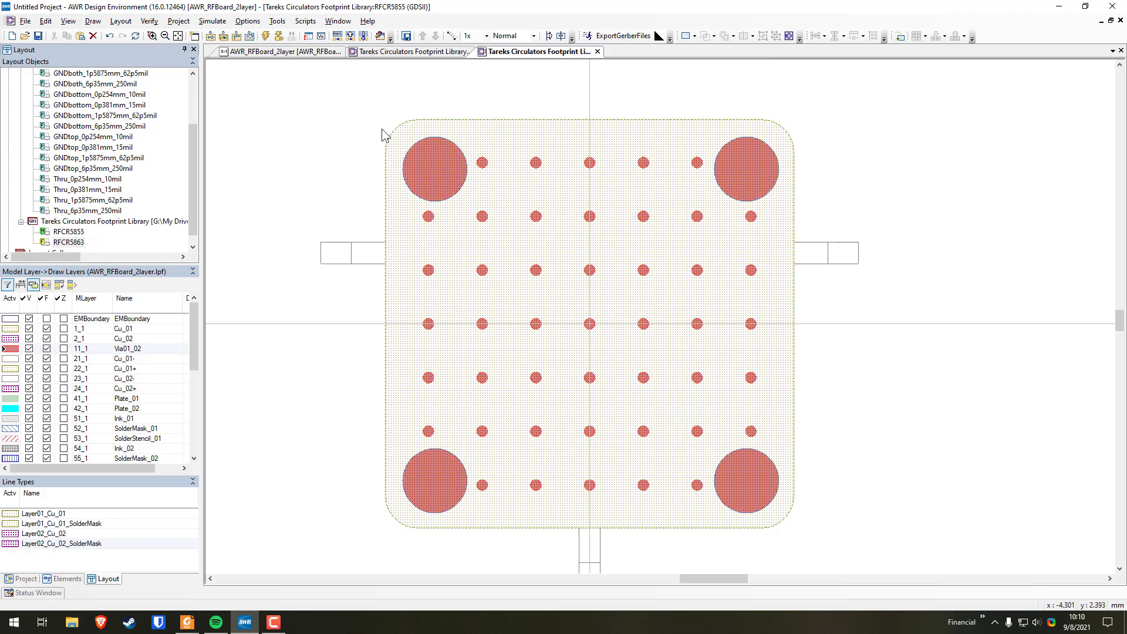
pyautogui.click(391, 53)
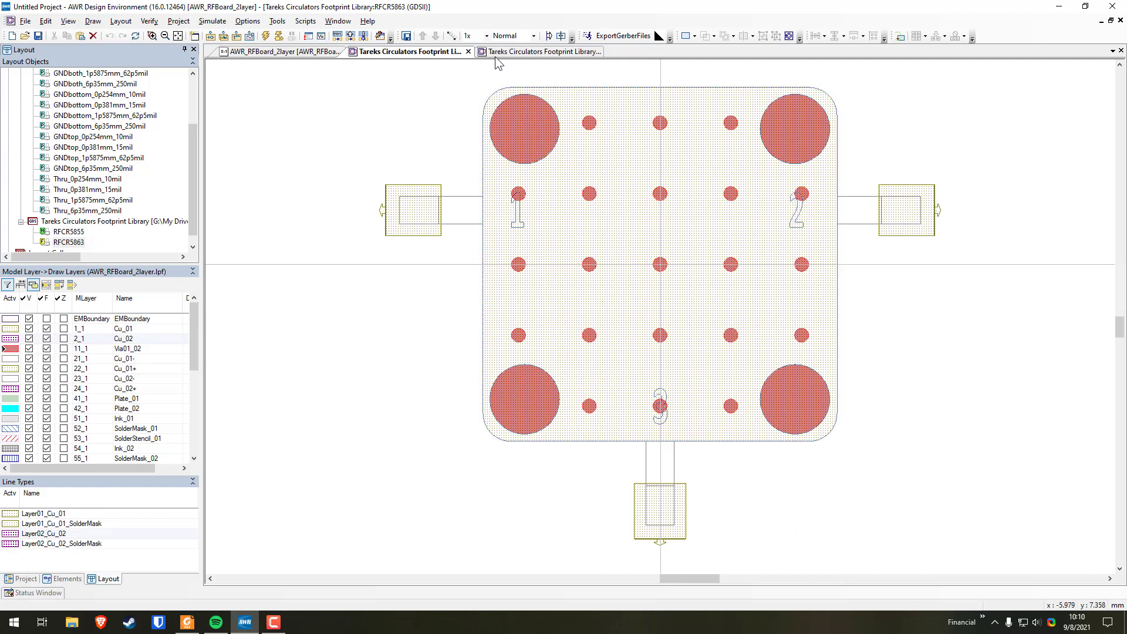
pyautogui.click(525, 53)
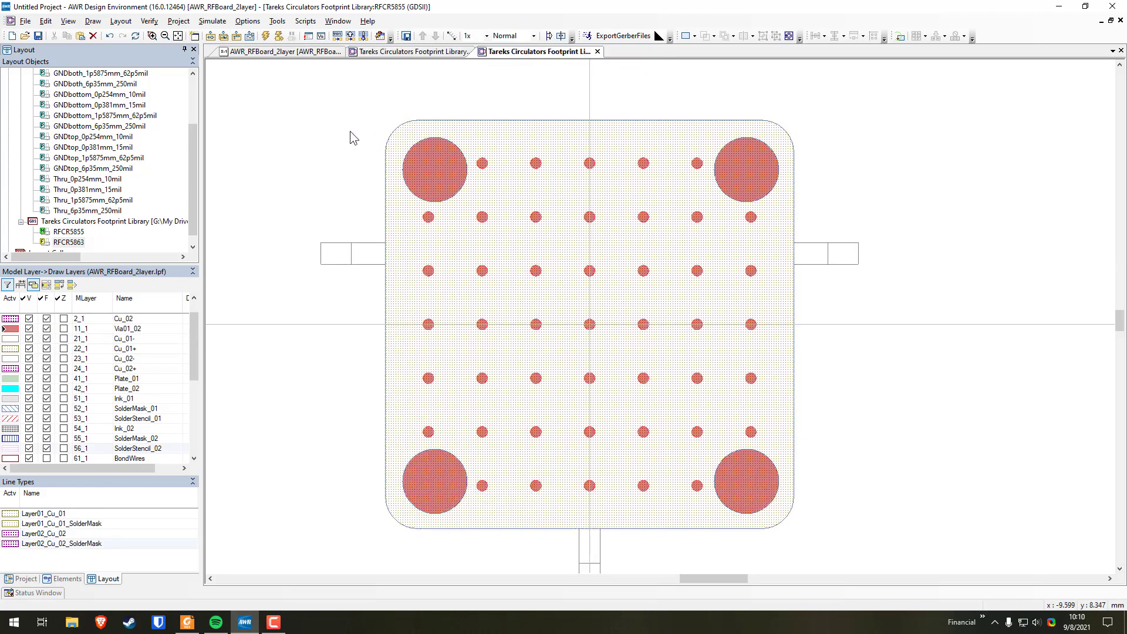
# Try placing the text "1" inside the package beside the left-hand lead tab on the Via01_02 layer, and delete it.
pyautogui.click(92, 21)
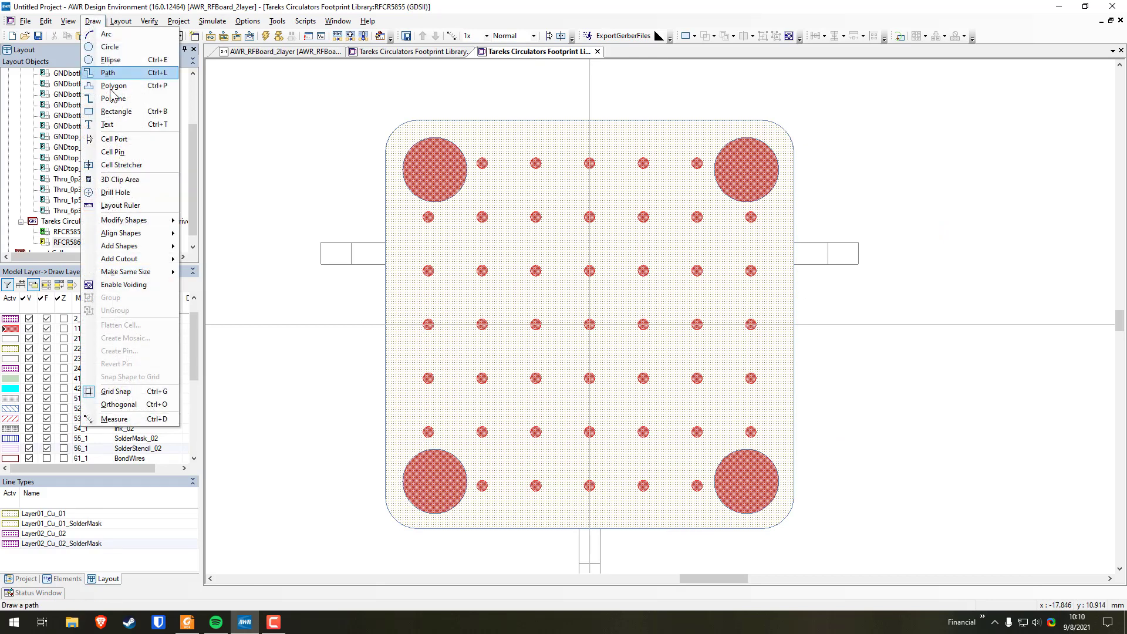
pyautogui.click(109, 125)
pyautogui.click(404, 252)
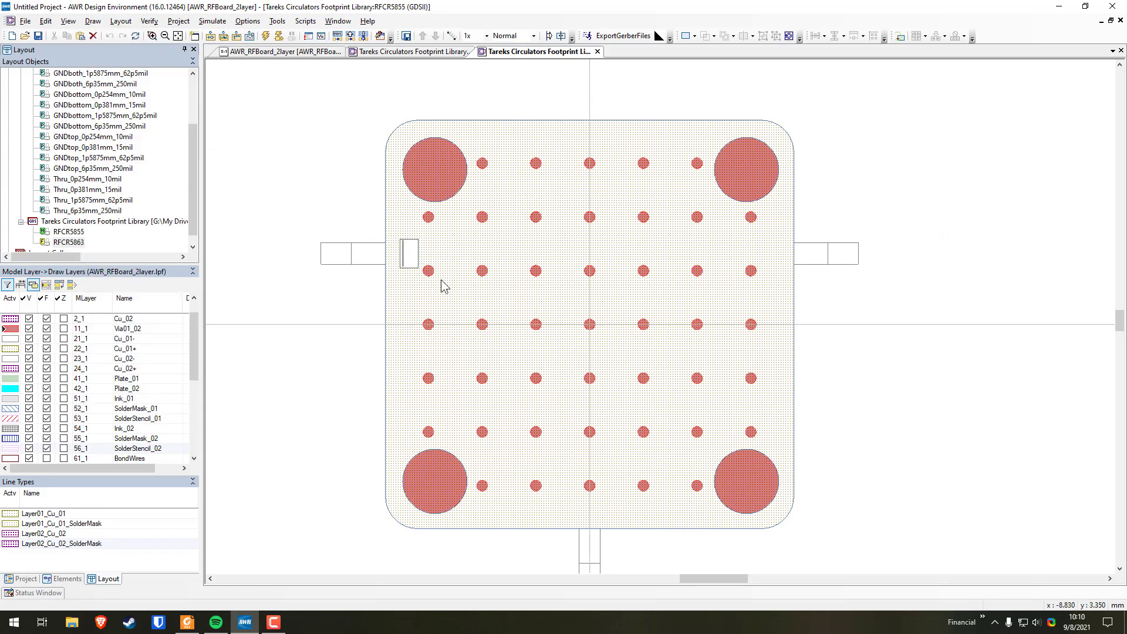
pyautogui.write('1')
pyautogui.click(411, 279)
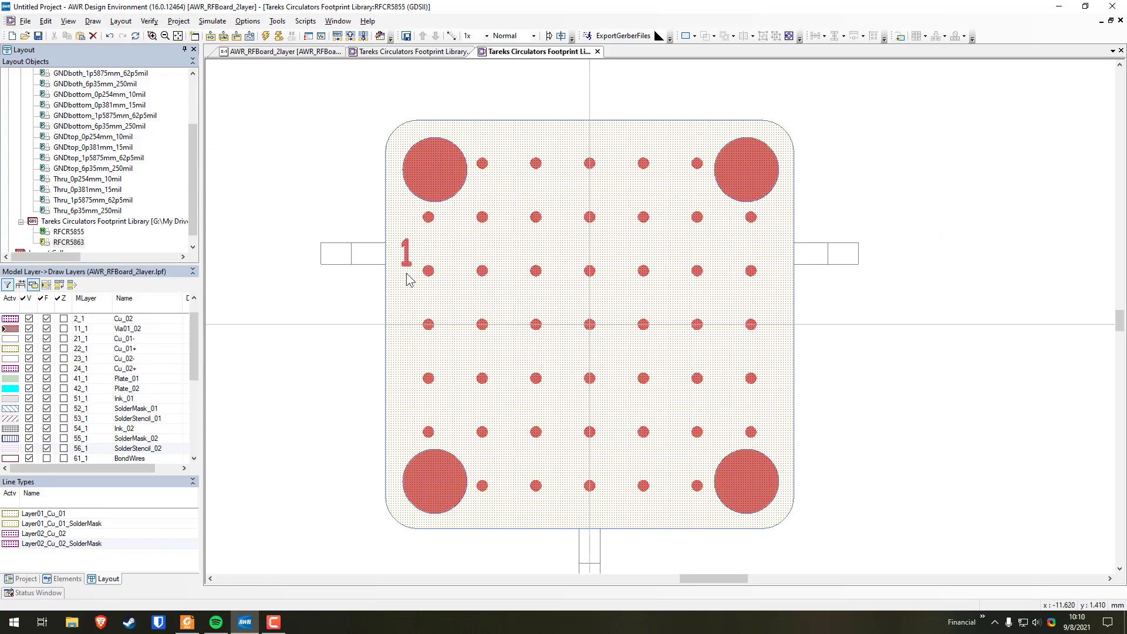
pyautogui.click(405, 244)
pyautogui.press('Delete')
pyautogui.scroll(4, 830, 257)
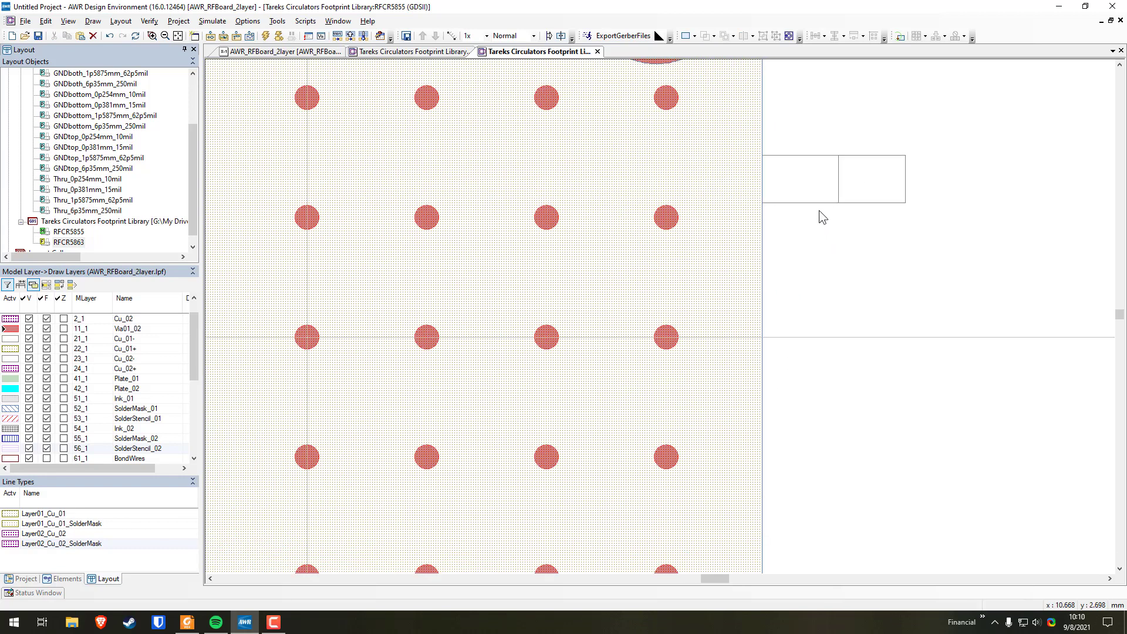
# Draw a 1.5 mm by 1 mm rectangle on the Cu_01 layer over the outer end of the right-hand lead tab.
pyautogui.scroll(3, 825, 242)
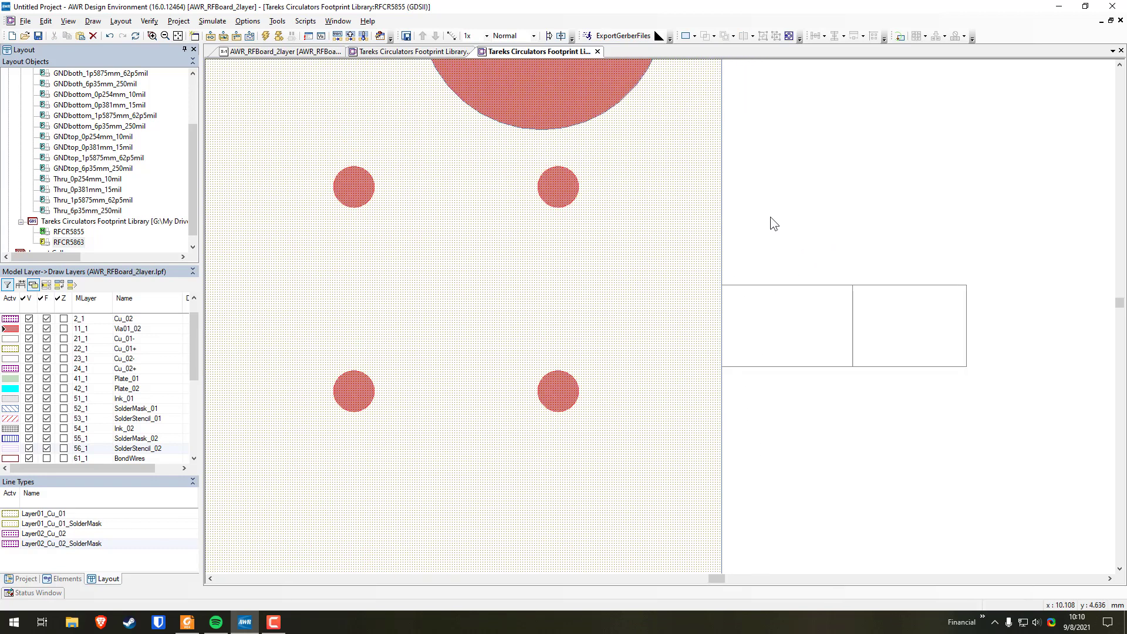
pyautogui.click(686, 36)
pyautogui.scroll(1, 191, 355)
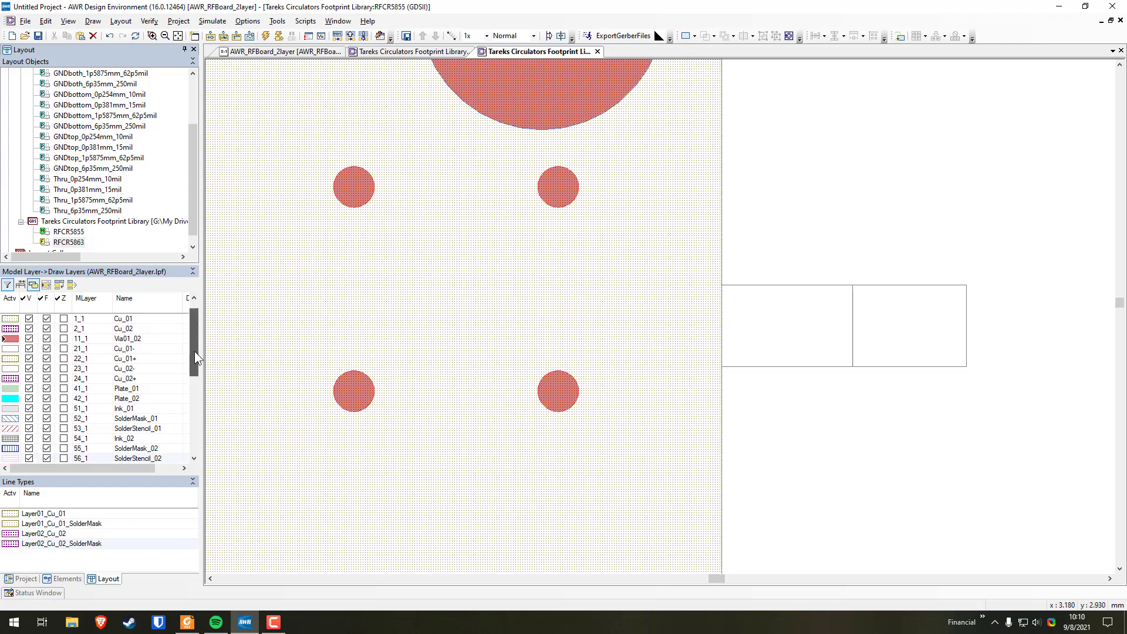
pyautogui.click(7, 330)
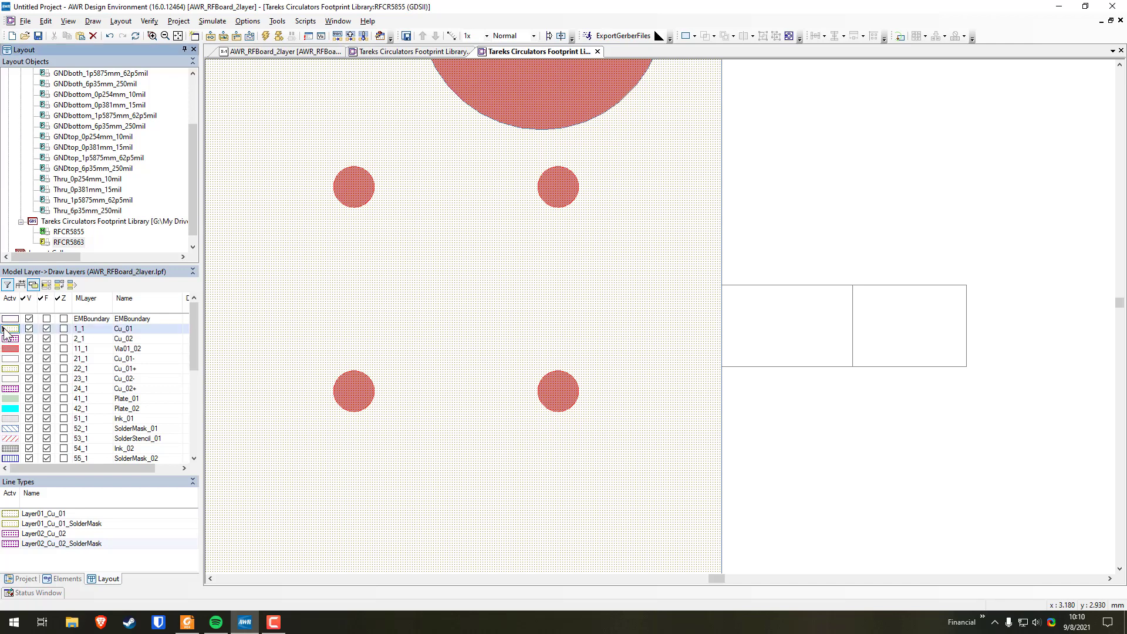
pyautogui.click(680, 36)
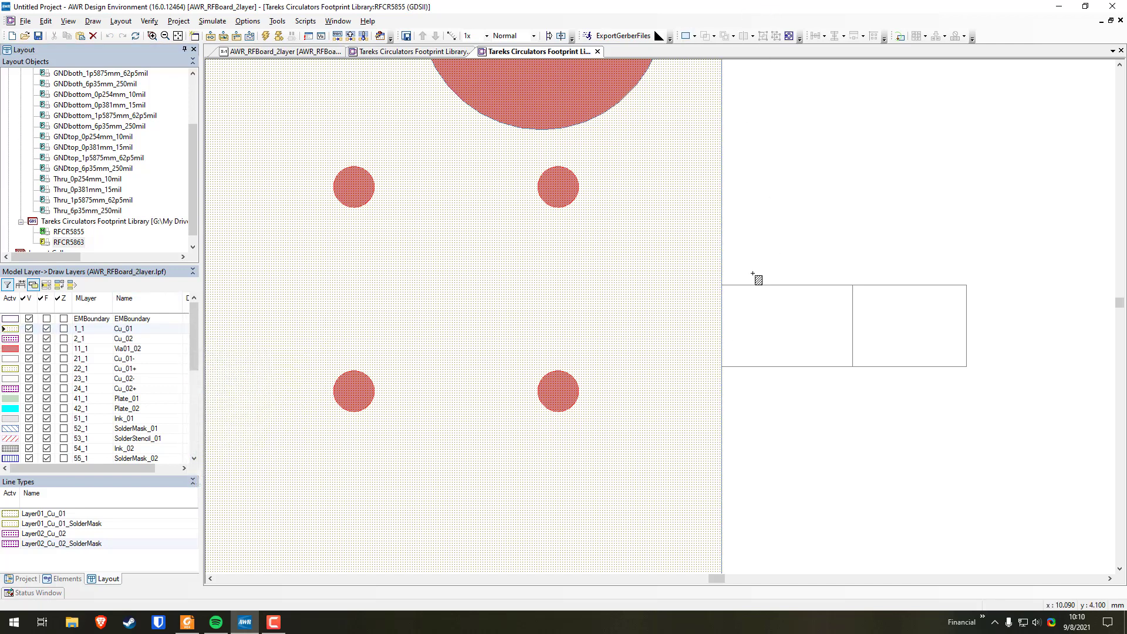
pyautogui.moveTo(723, 285); pyautogui.dragTo(844, 367)
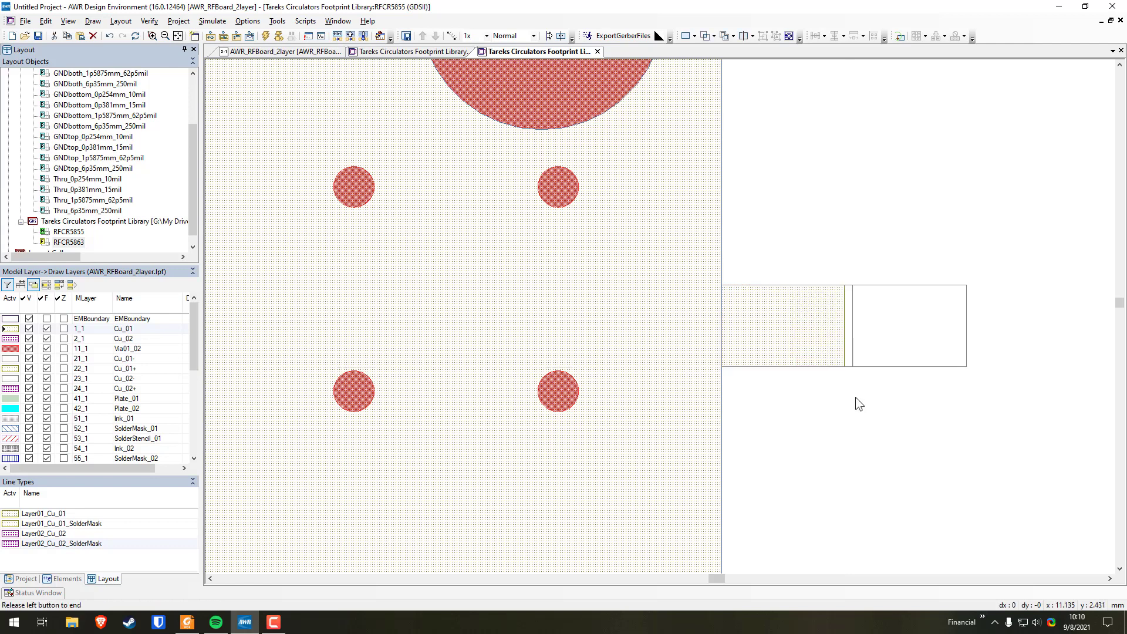
pyautogui.click(679, 89)
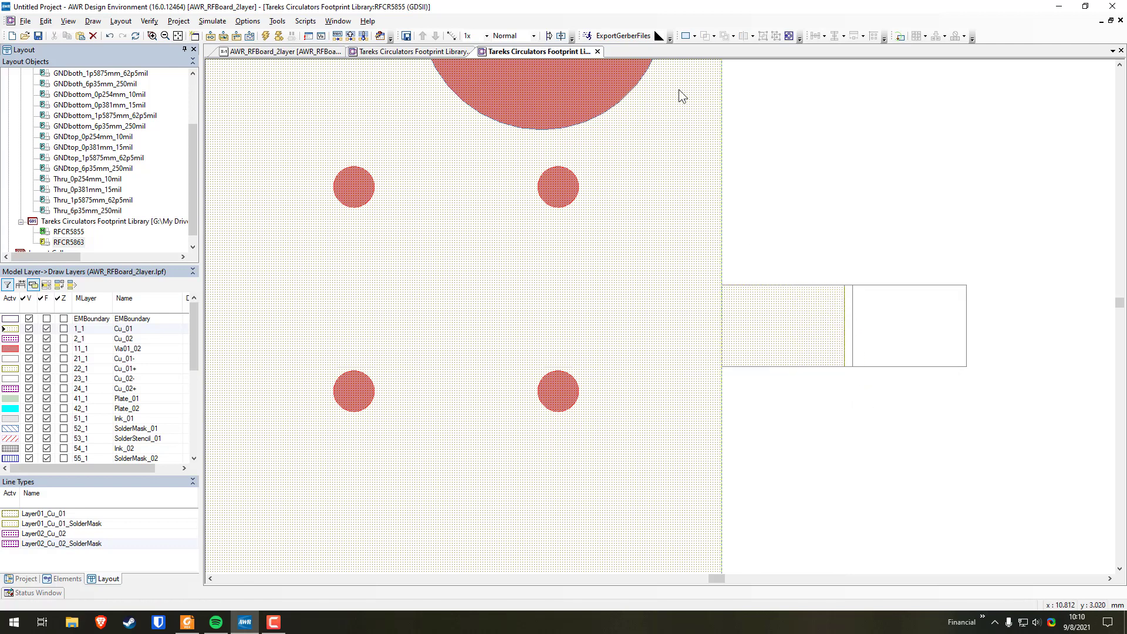
pyautogui.click(684, 36)
pyautogui.moveTo(844, 286); pyautogui.dragTo(967, 367)
pyautogui.scroll(-2, 885, 348)
pyautogui.scroll(-3, 831, 358)
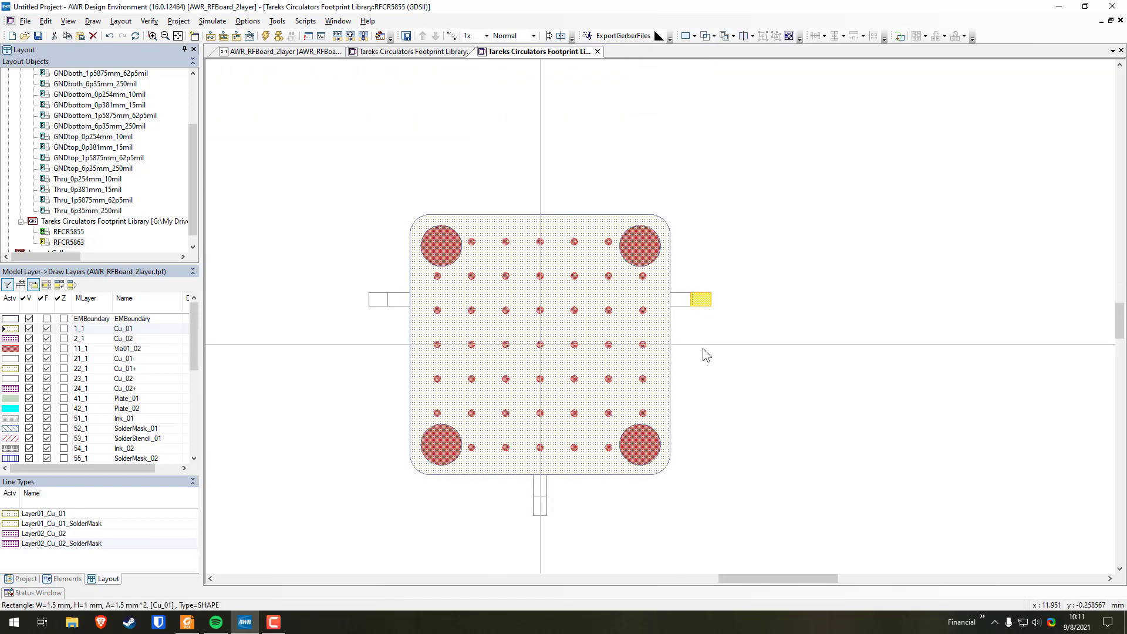
pyautogui.scroll(3, 703, 348)
pyautogui.scroll(-3, 703, 344)
pyautogui.scroll(3, 702, 329)
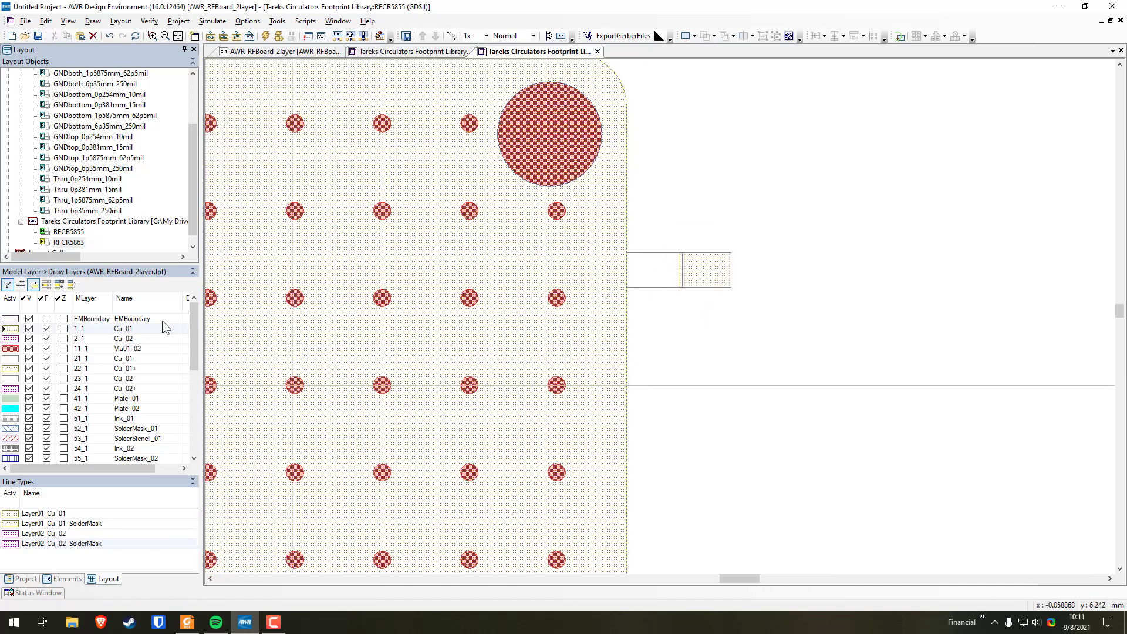
# Switch to Foxit PDF Reader and consult the RFCR5855 datasheet for the frequency range and the lead tab drawing.
pyautogui.click(24, 579)
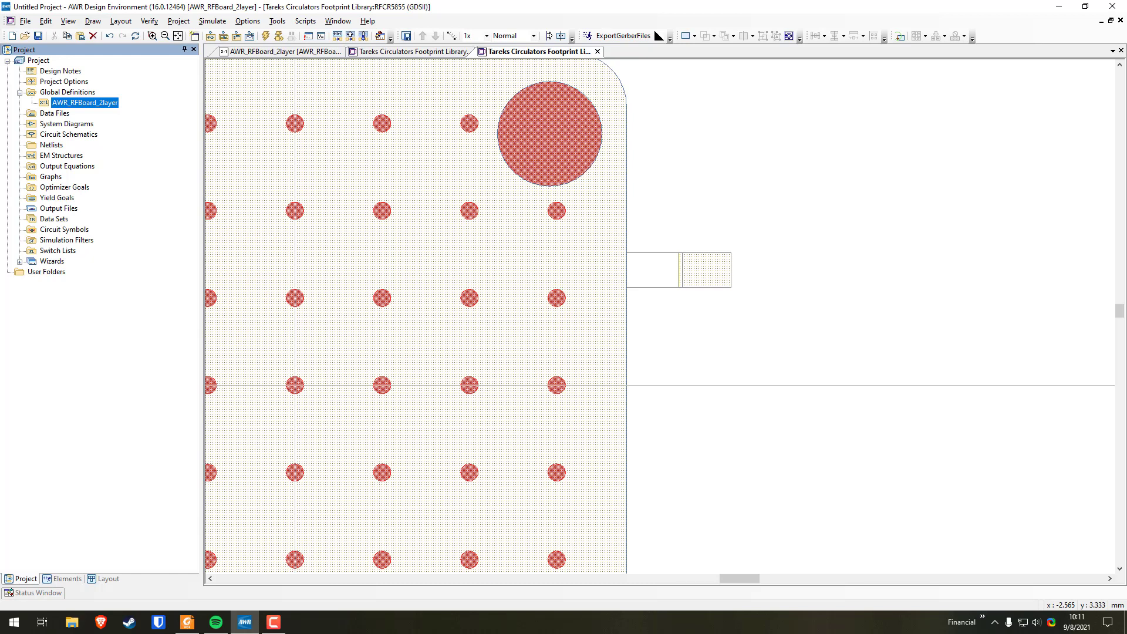
pyautogui.hotkey('alt', 'Tab')
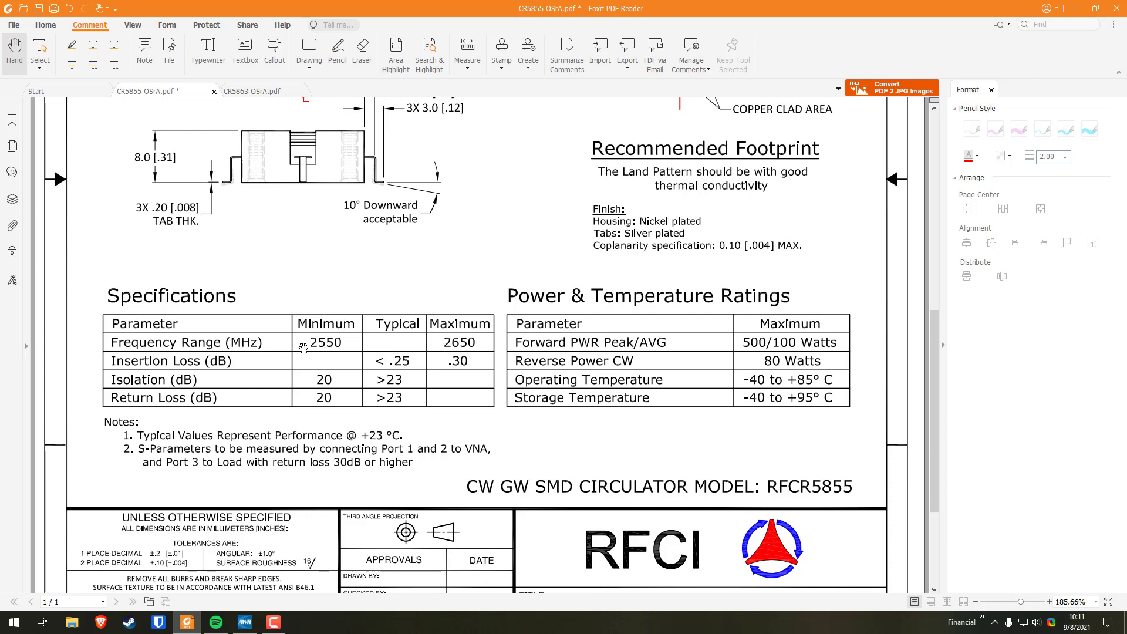
pyautogui.scroll(1, 428, 369)
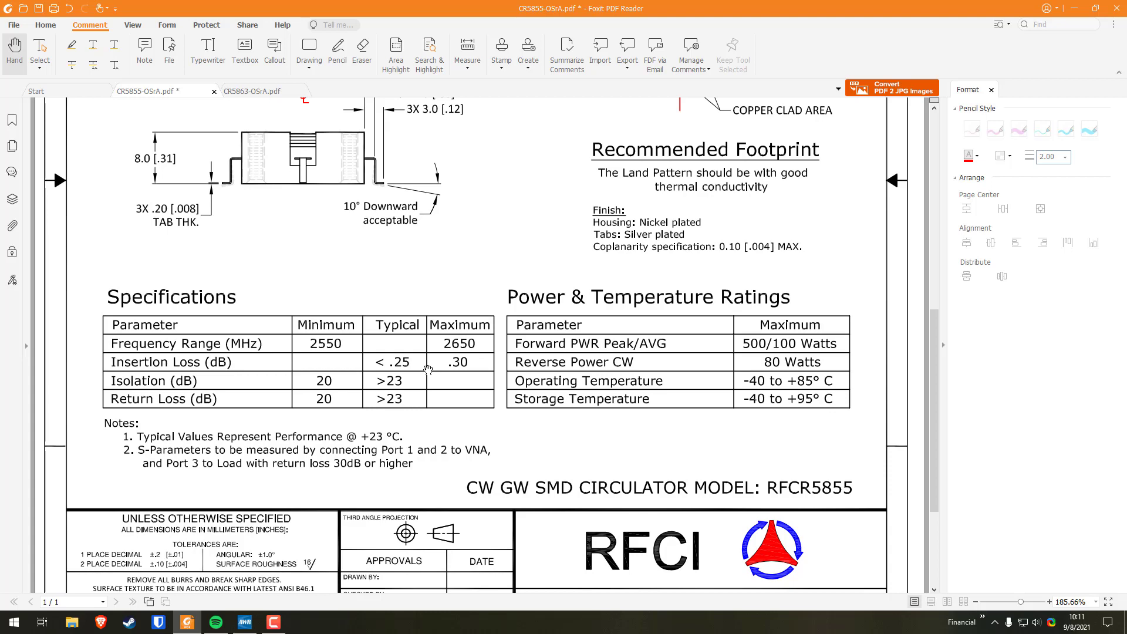
pyautogui.click(273, 92)
pyautogui.click(171, 92)
pyautogui.scroll(5, 306, 334)
pyautogui.scroll(10, 306, 335)
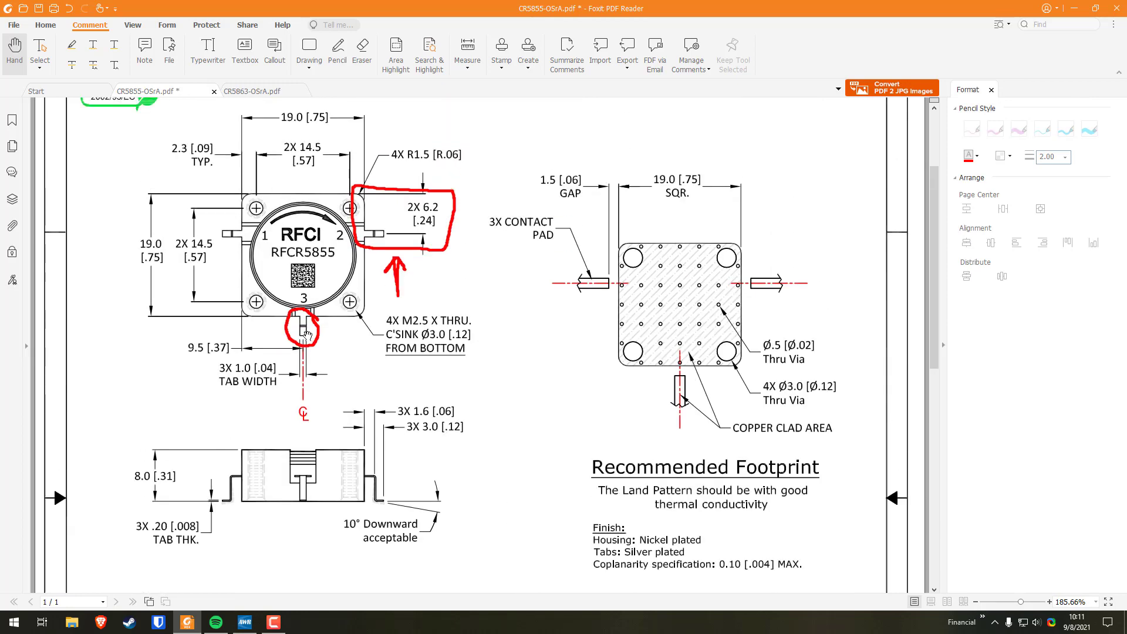
pyautogui.click(1074, 8)
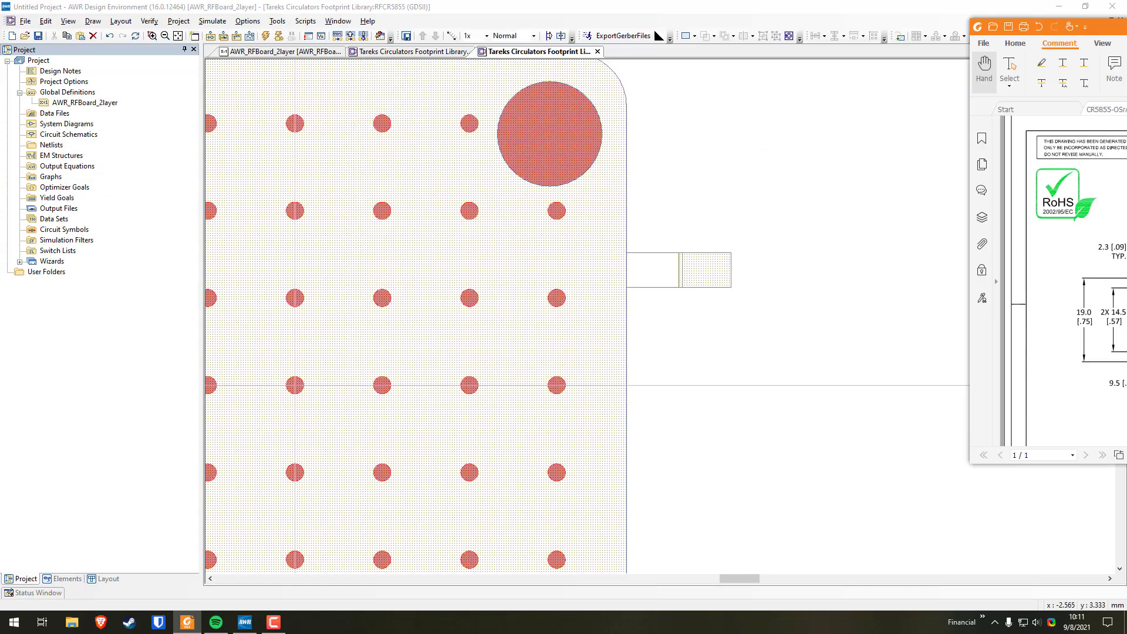
# Create a circuit schematic named Schematic 1 and open the list of circuit elements to add.
pyautogui.scroll(-3, 374, 359)
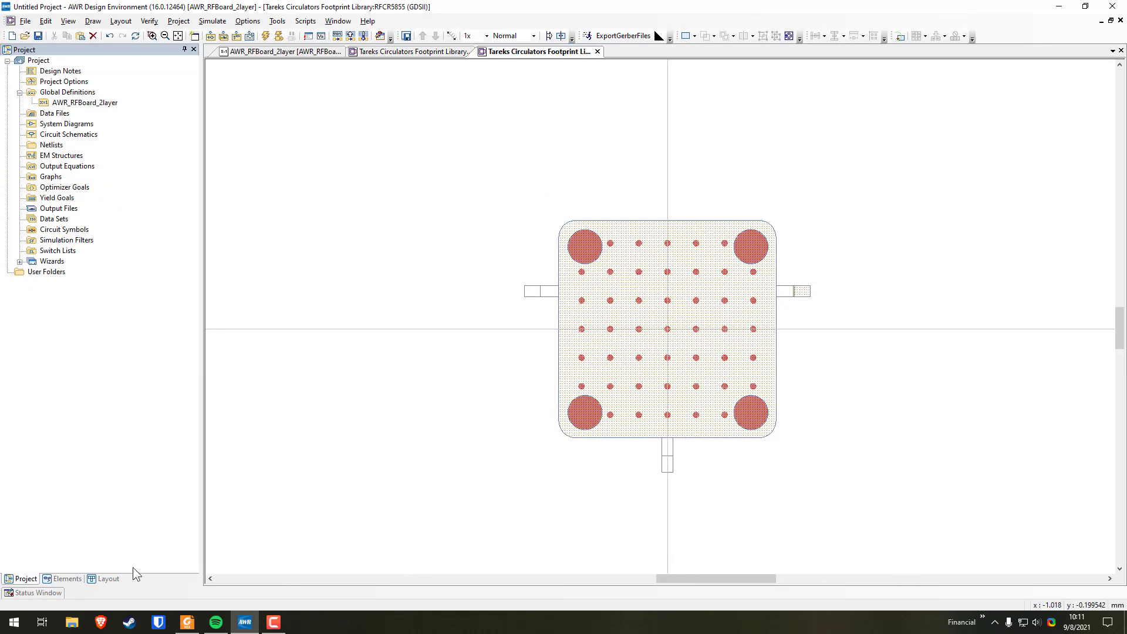
pyautogui.click(39, 503)
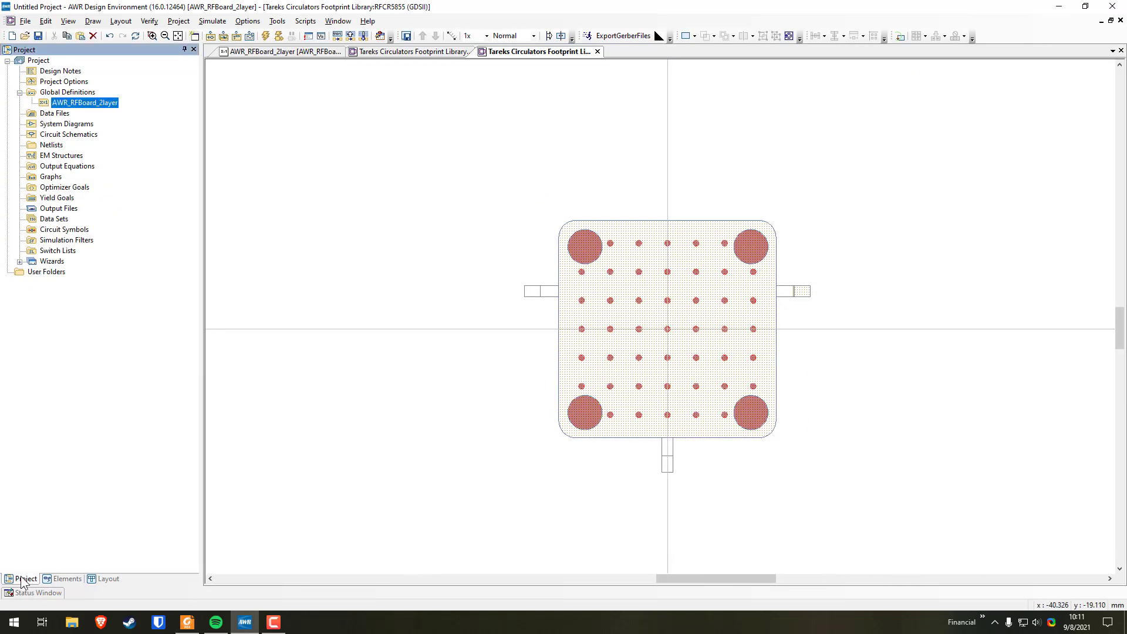
pyautogui.rightClick(53, 135)
pyautogui.click(83, 156)
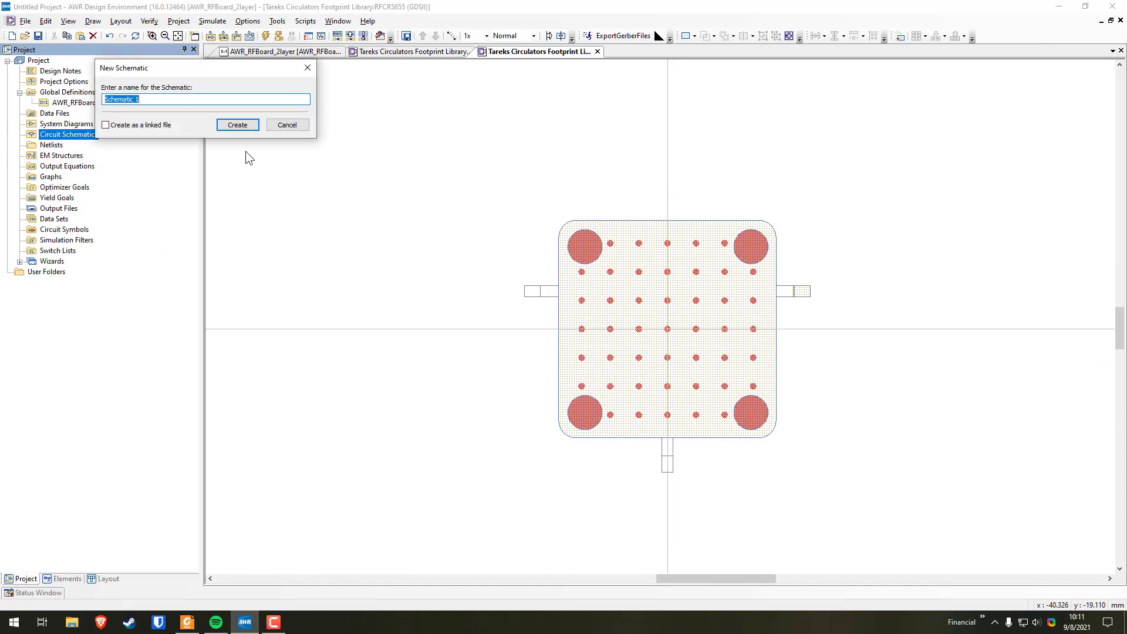
pyautogui.click(235, 123)
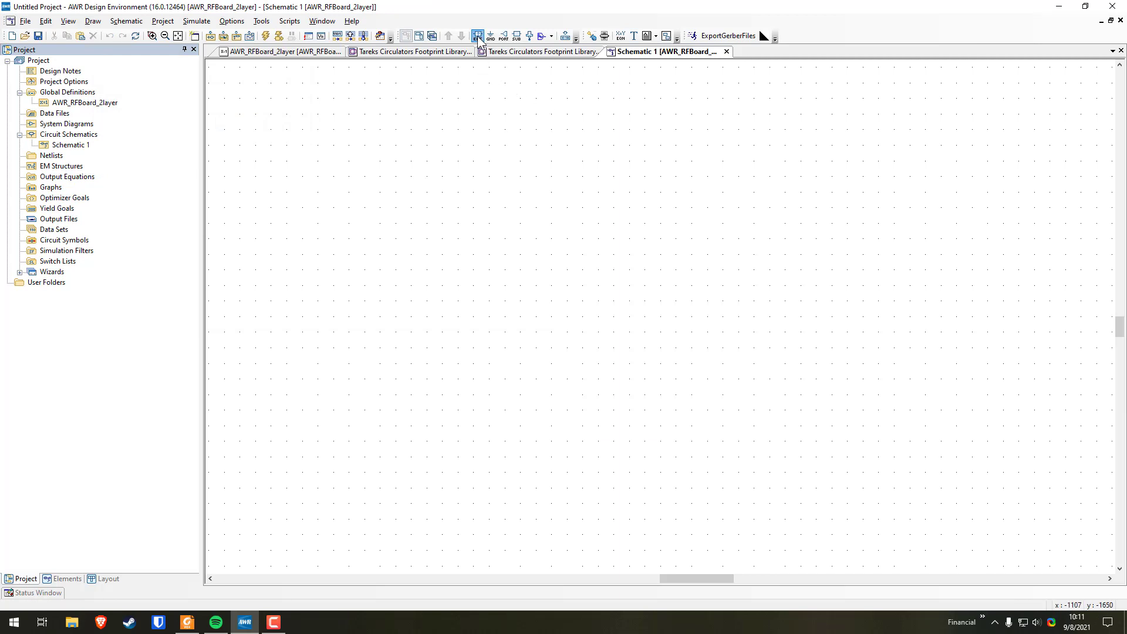
pyautogui.hotkey('ctrl', 'l')
# Try the Attributes view of the circuit element list, and restore the name and description columns.
pyautogui.moveTo(554, 210); pyautogui.dragTo(582, 195)
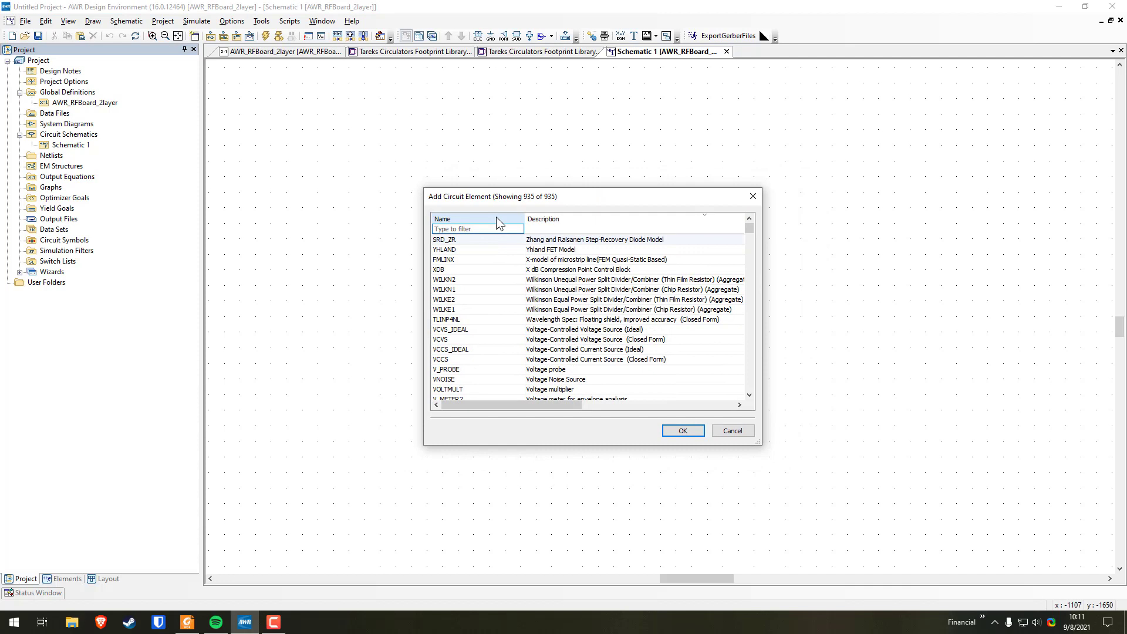
pyautogui.rightClick(463, 219)
pyautogui.click(499, 260)
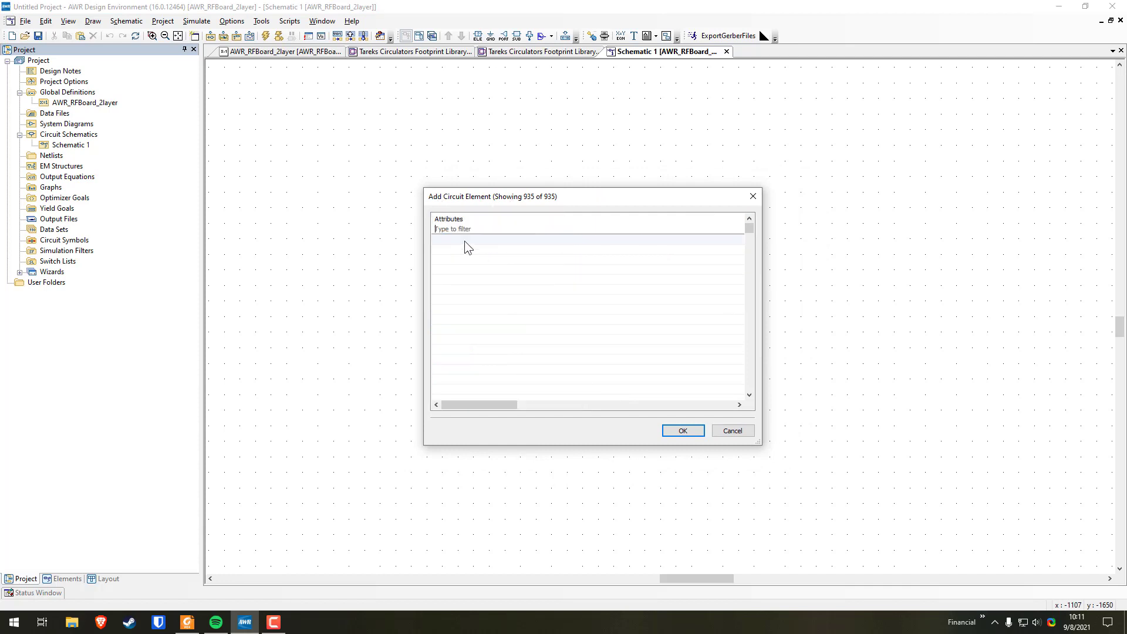
pyautogui.rightClick(505, 218)
pyautogui.click(534, 266)
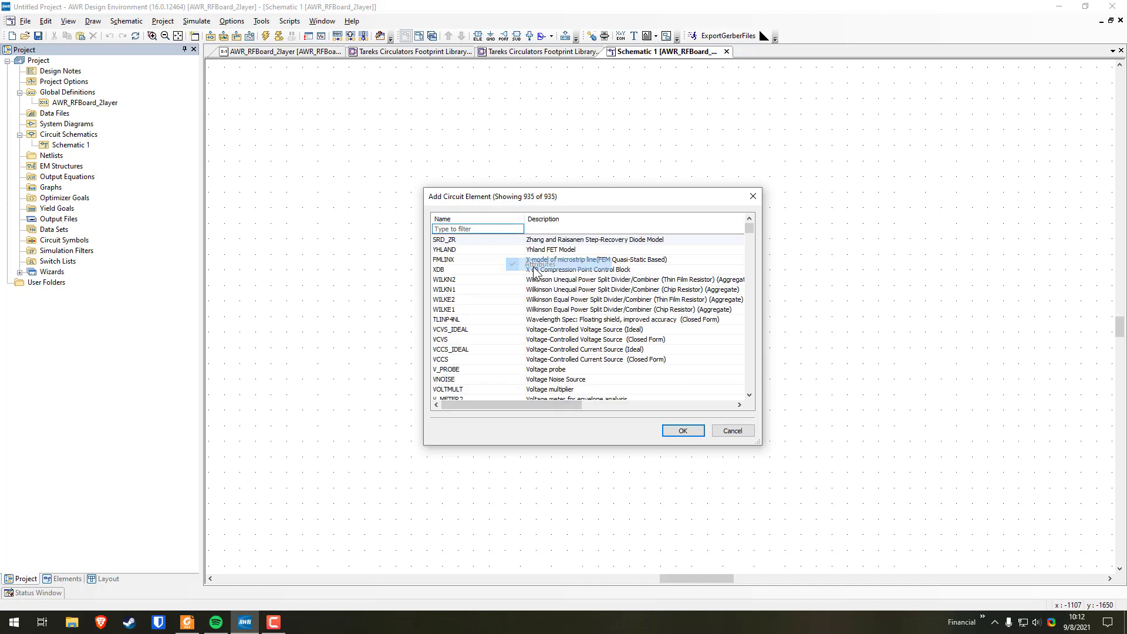
pyautogui.press('Tab')
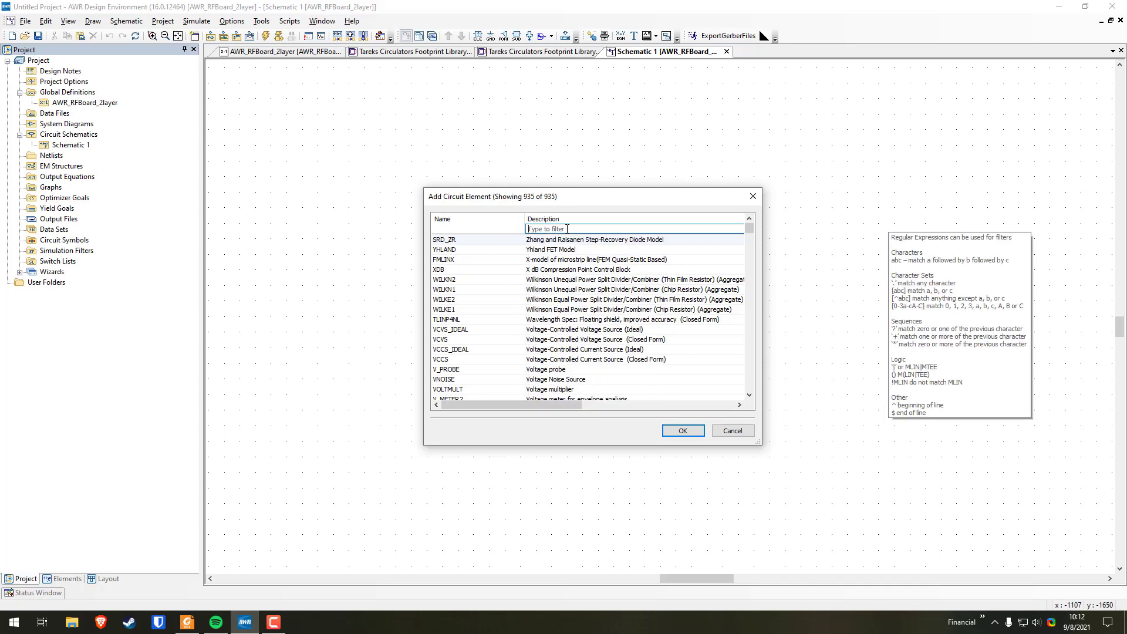
pyautogui.moveTo(577, 406); pyautogui.dragTo(452, 404)
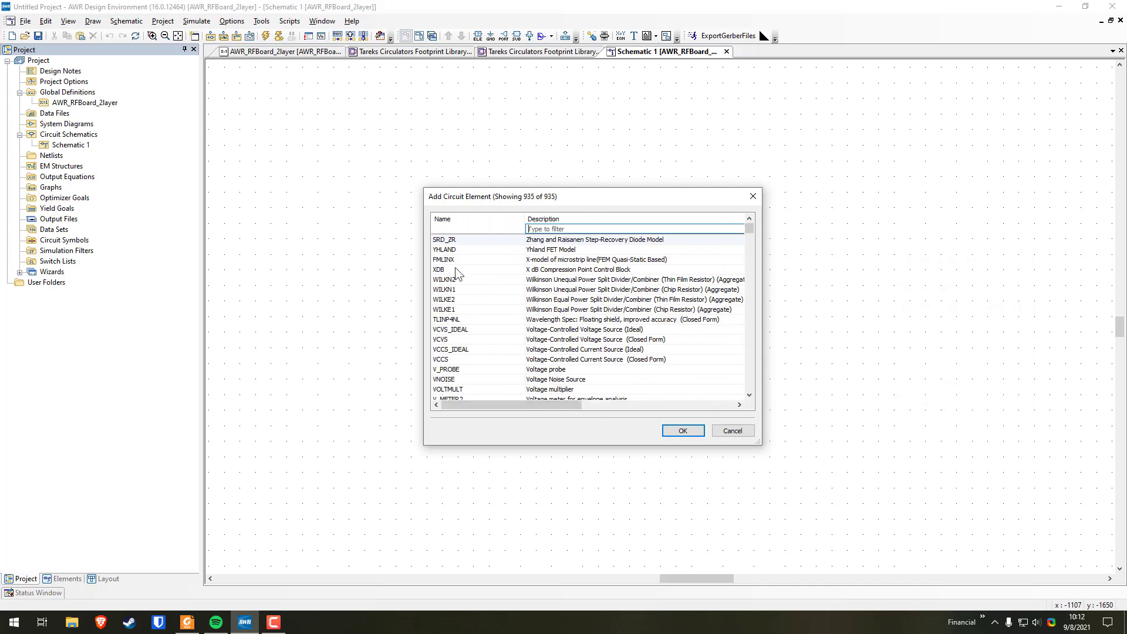
# Filter the circuit elements for MLIN and place the closed-form microstrip line in the schematic.
pyautogui.click(466, 229)
pyautogui.write('MLIN')
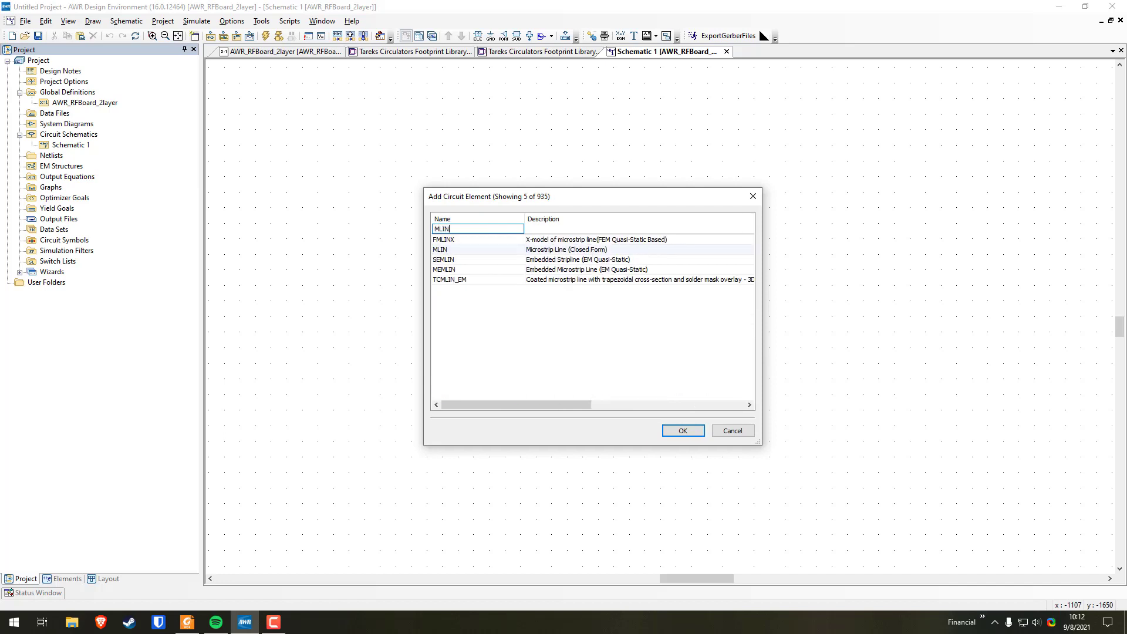
pyautogui.click(505, 250)
pyautogui.click(681, 430)
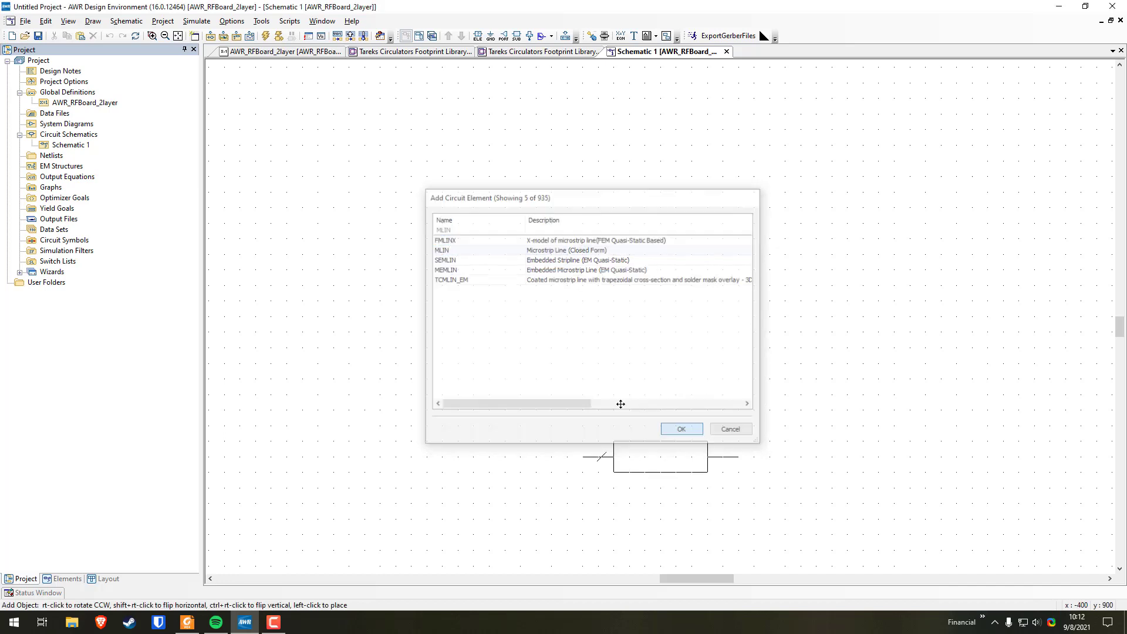
pyautogui.click(427, 261)
pyautogui.moveTo(420, 291); pyautogui.dragTo(468, 292)
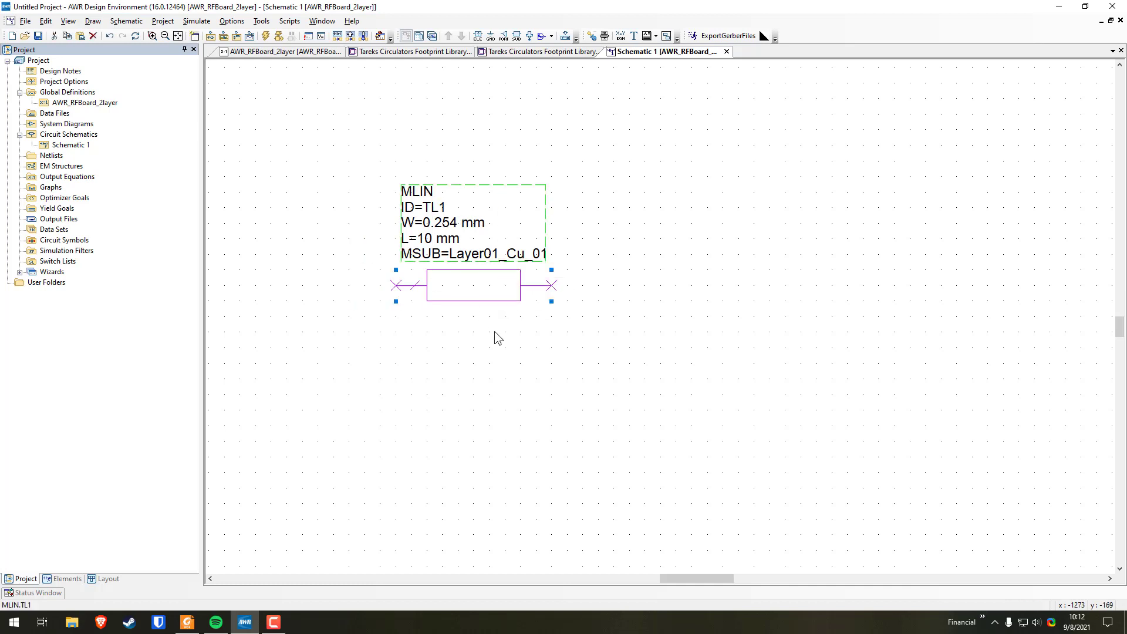
# Open the Transmission Line Calculator for the MLIN element and set the evaluation frequency to 2.6 GHz.
pyautogui.rightClick(475, 287)
pyautogui.click(510, 402)
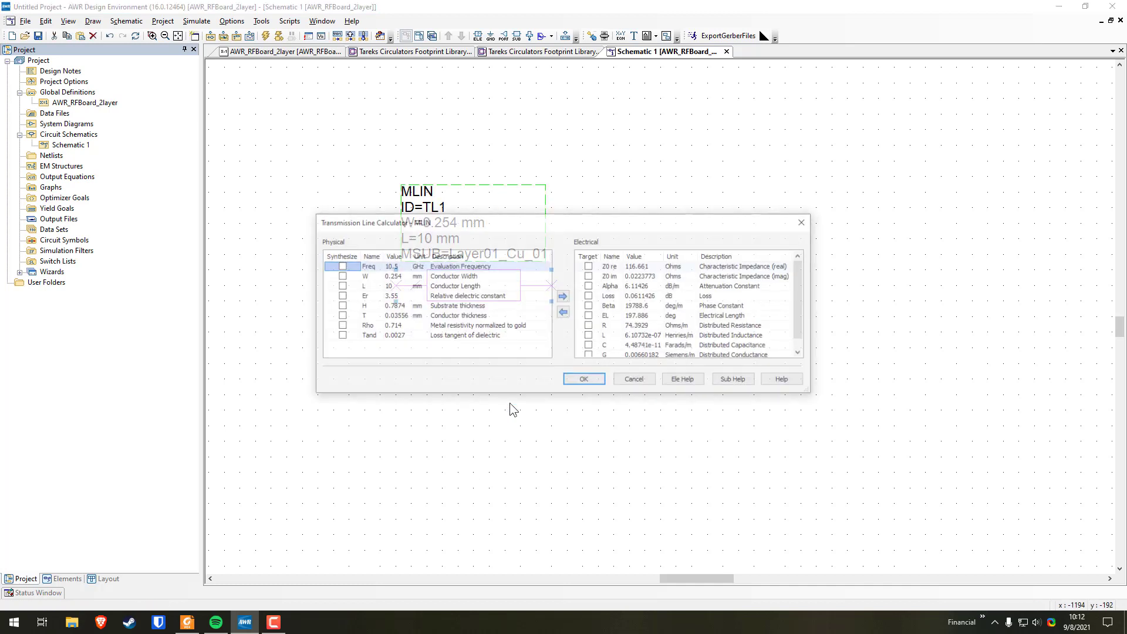
pyautogui.moveTo(546, 222); pyautogui.dragTo(589, 321)
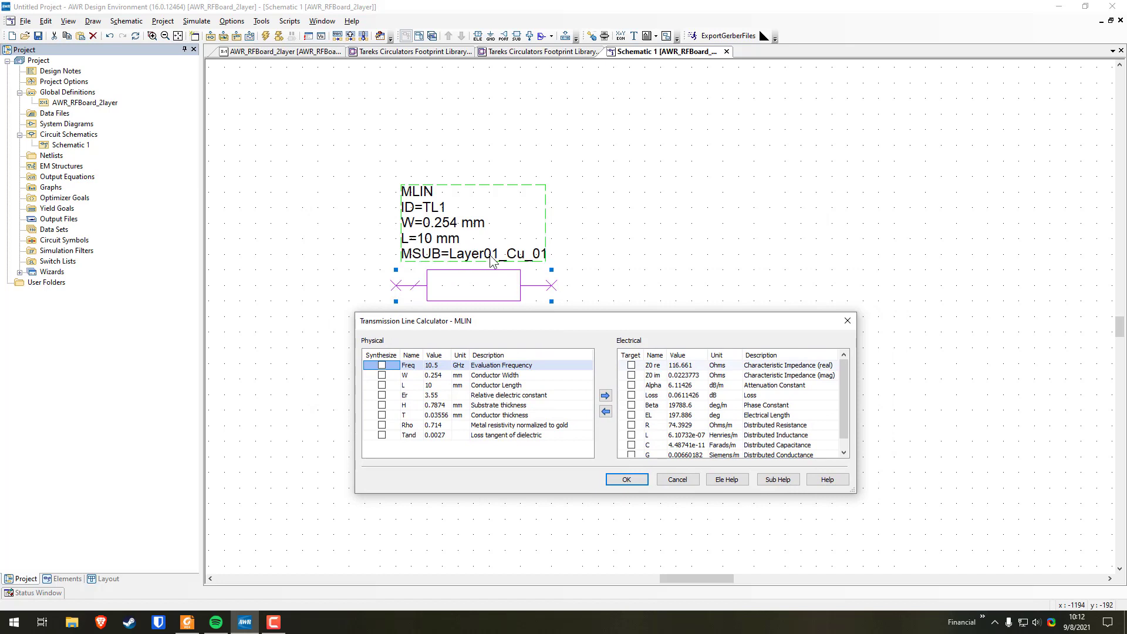
pyautogui.click(437, 364)
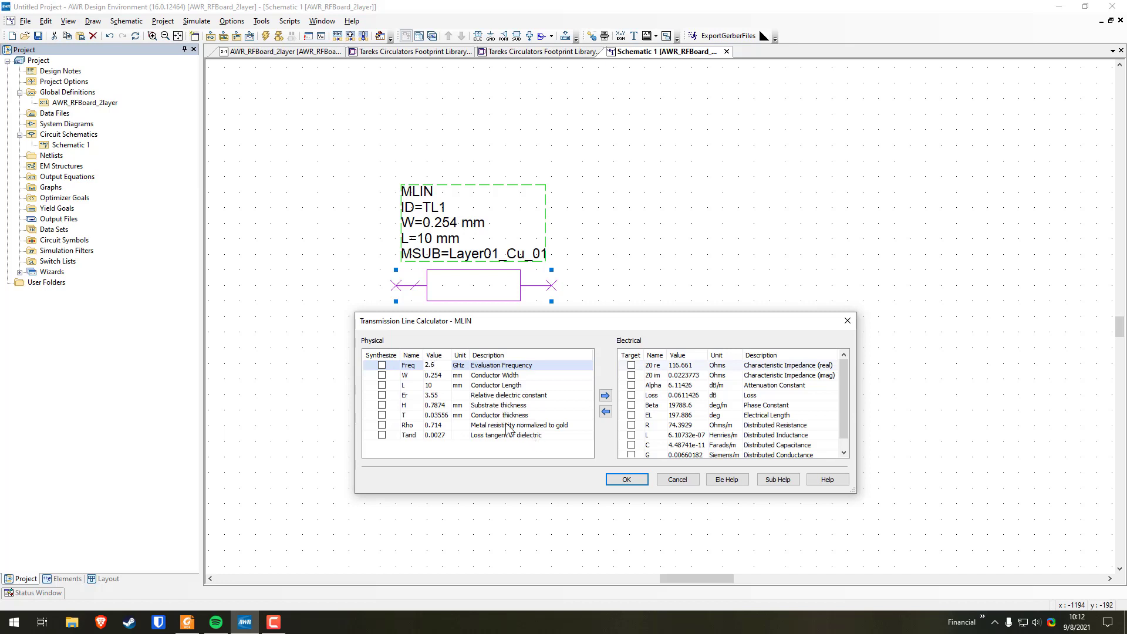
# Mark conductor width and length for synthesis, with real and imaginary characteristic impedance and electrical length as targets.
pyautogui.click(382, 376)
pyautogui.click(382, 385)
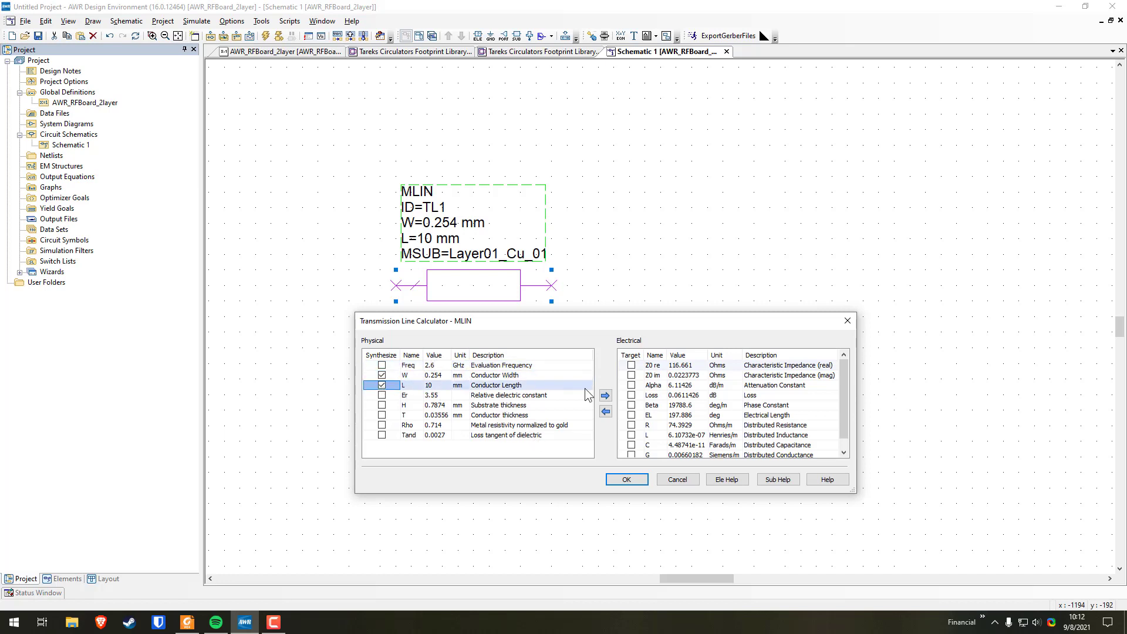
pyautogui.click(632, 366)
pyautogui.click(631, 375)
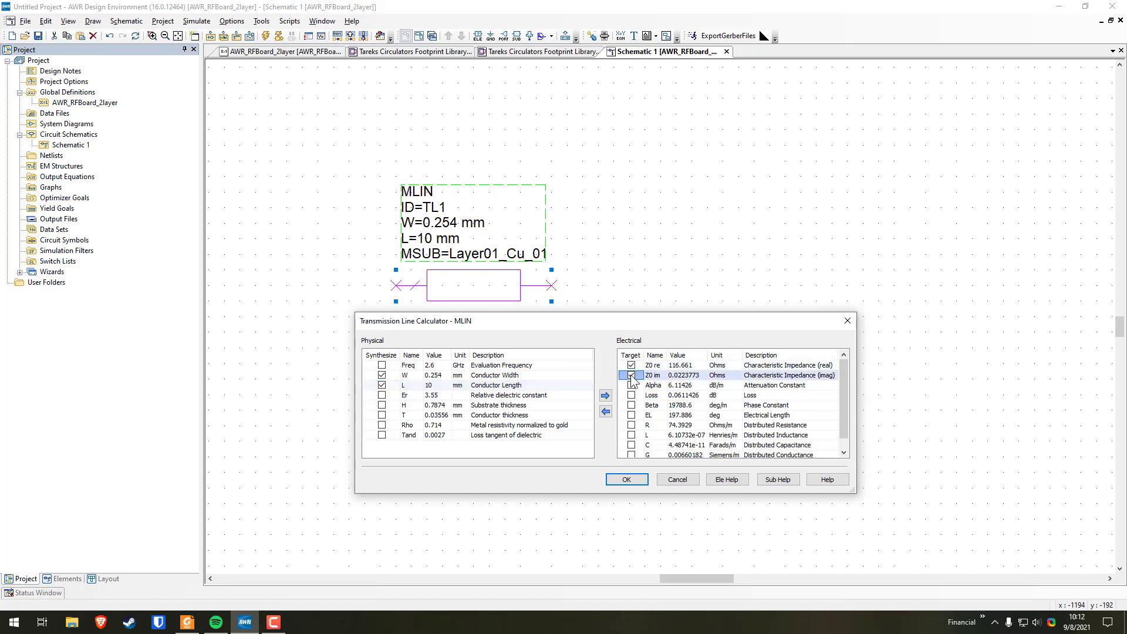
pyautogui.click(631, 415)
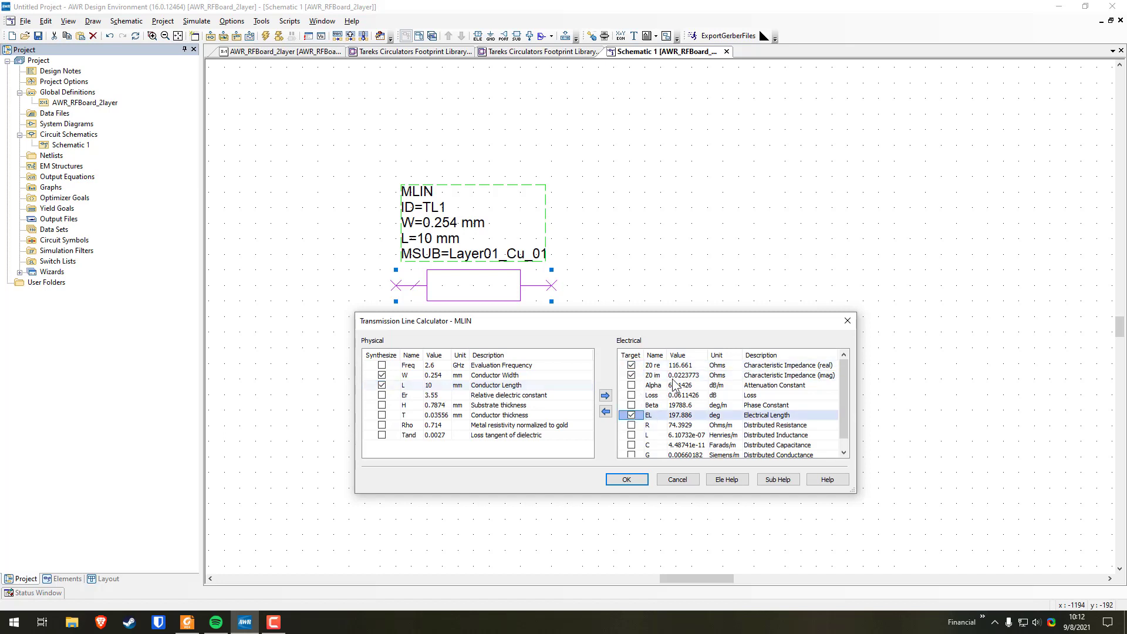
# Set the target impedance to 50 ohms real and 0 imaginary and the electrical length to 30 deg, and synthesize the line.
pyautogui.click(685, 365)
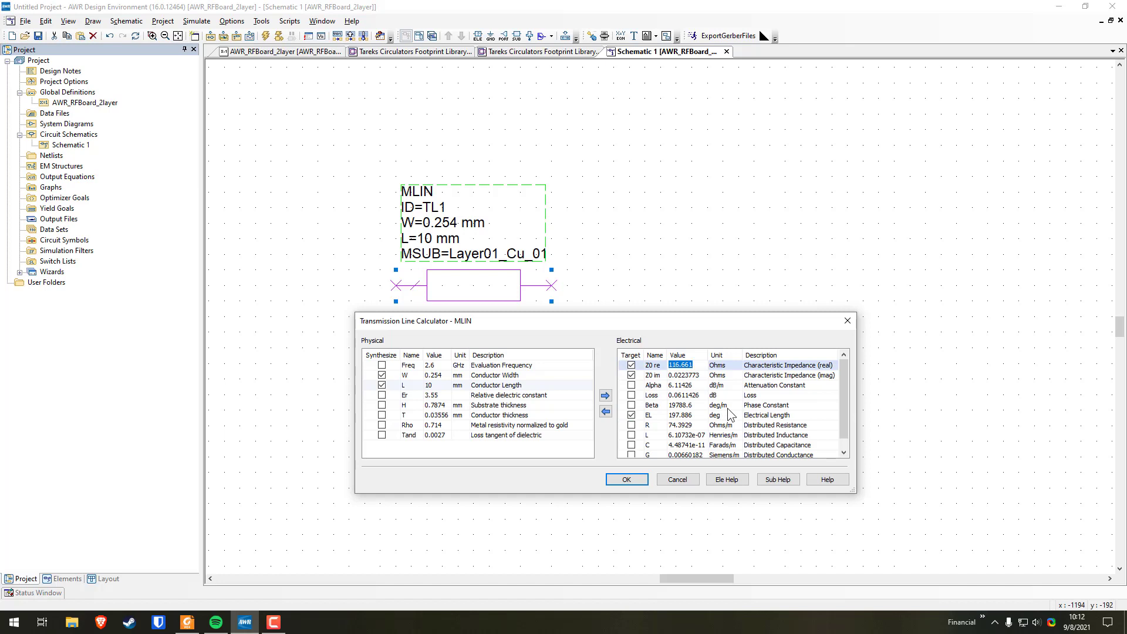
pyautogui.write('50')
pyautogui.click(691, 374)
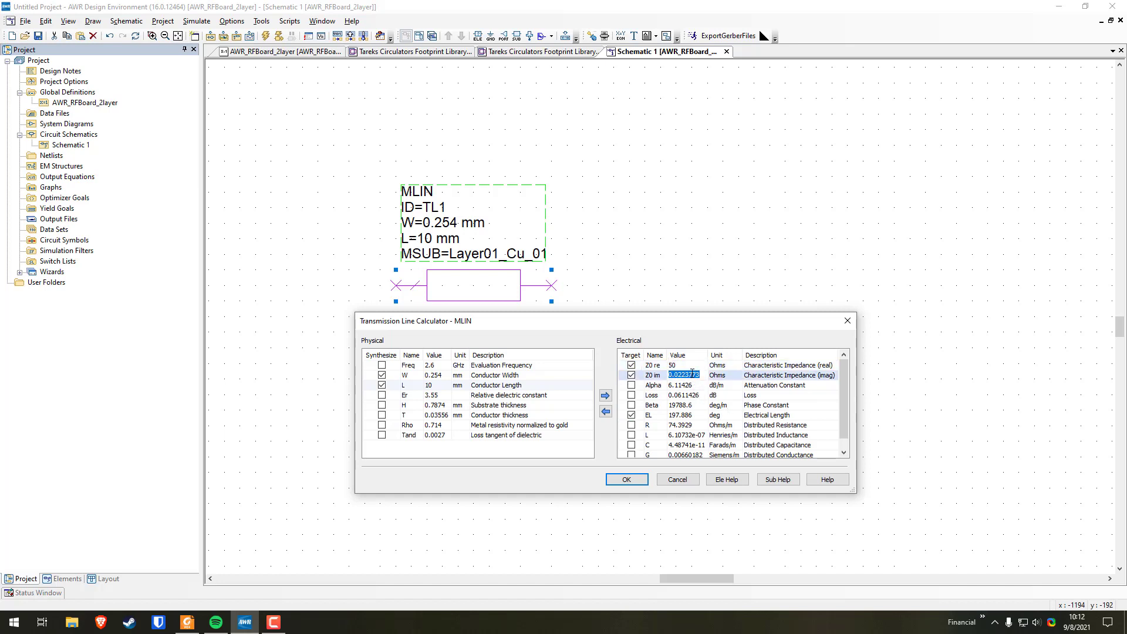
pyautogui.write('0')
pyautogui.click(687, 414)
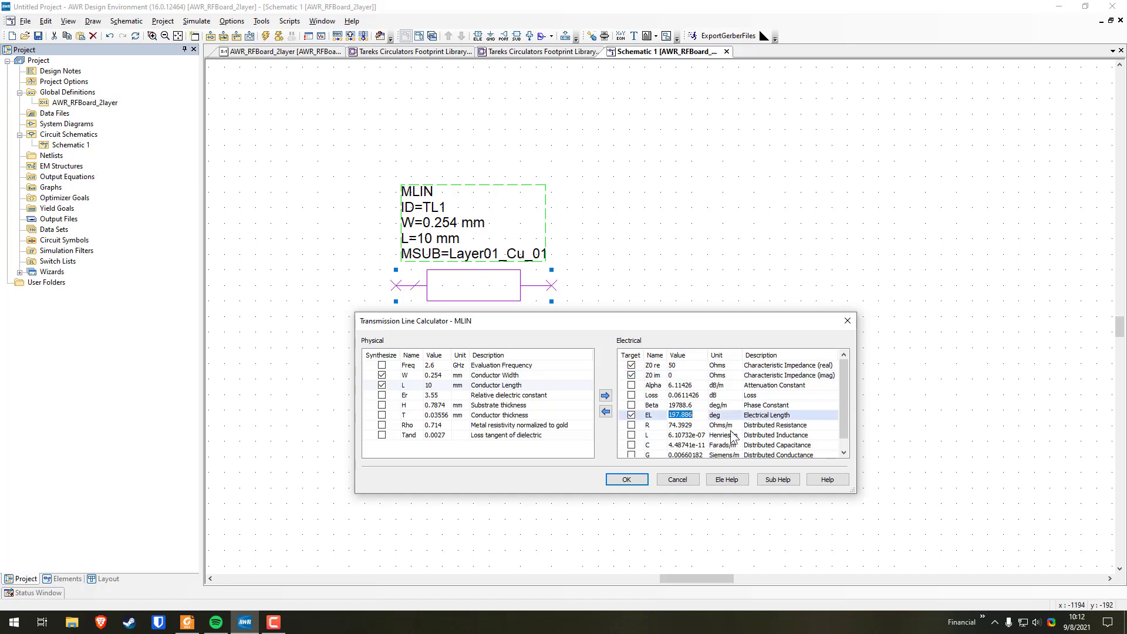
pyautogui.write('30')
pyautogui.click(606, 412)
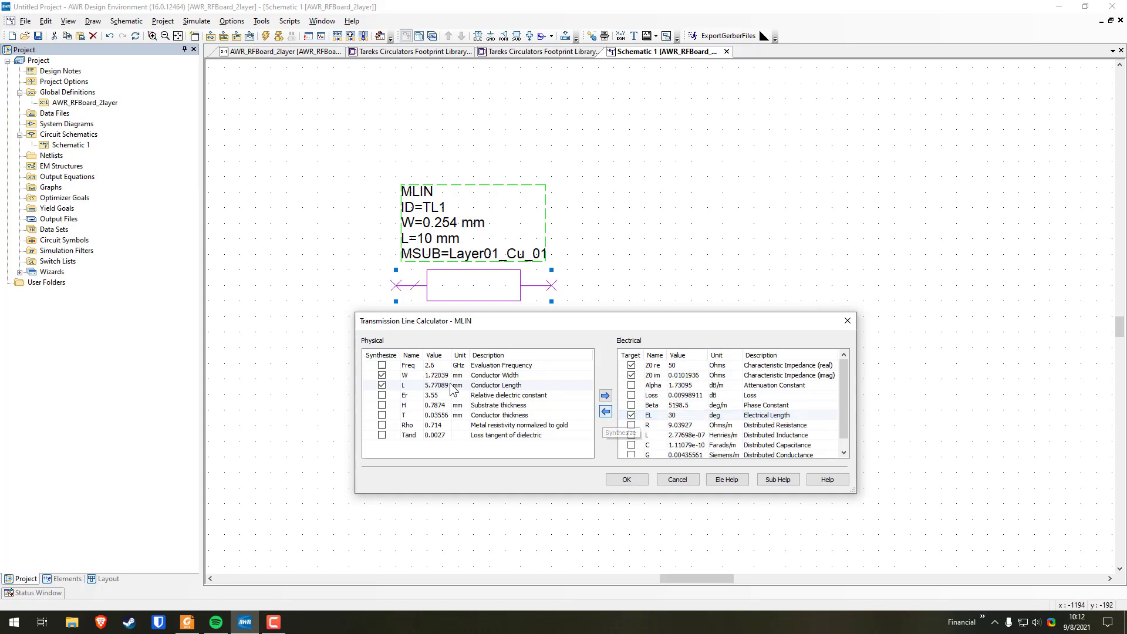
# Apply the synthesized dimensions to the MLIN element and set its width W to 1.72 mm.
pyautogui.click(627, 480)
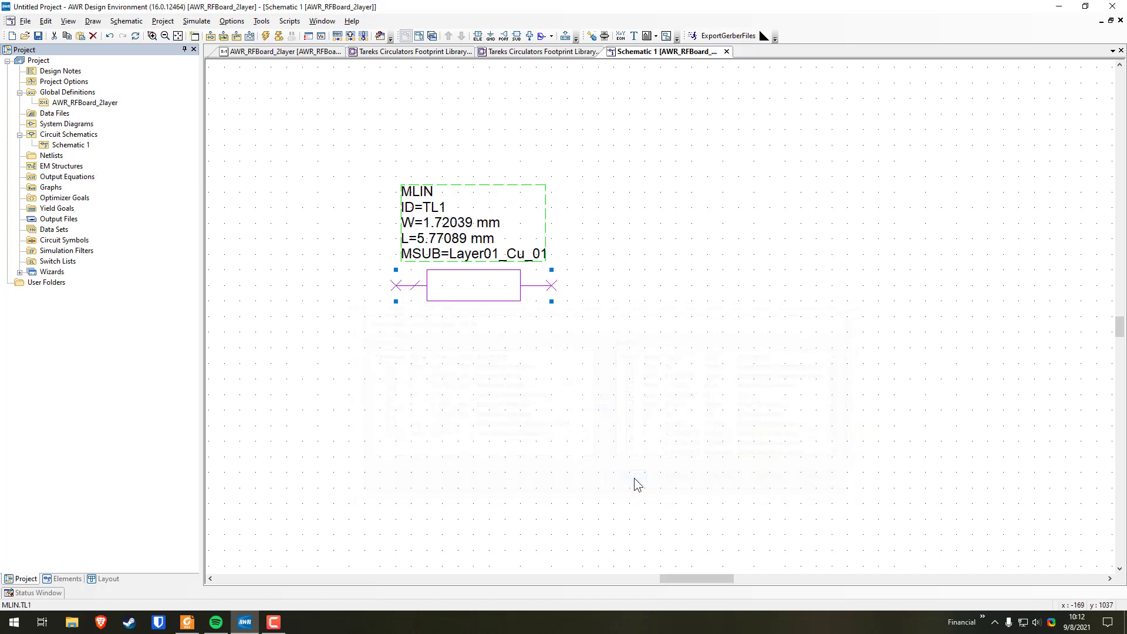
pyautogui.doubleClick(463, 224)
pyautogui.moveTo(452, 224); pyautogui.dragTo(493, 229)
pyautogui.press('BackSpace')
pyautogui.press('Return')
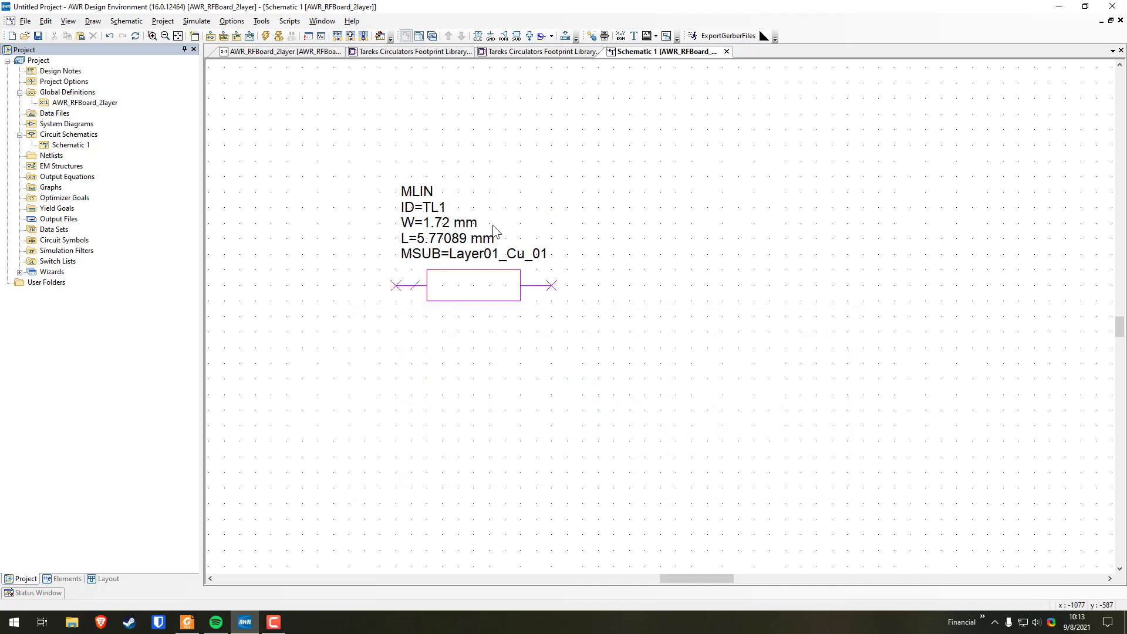
# Set the MLIN element's length L to 5.77 mm.
pyautogui.click(456, 237)
pyautogui.doubleClick(456, 238)
pyautogui.moveTo(447, 239); pyautogui.dragTo(478, 239)
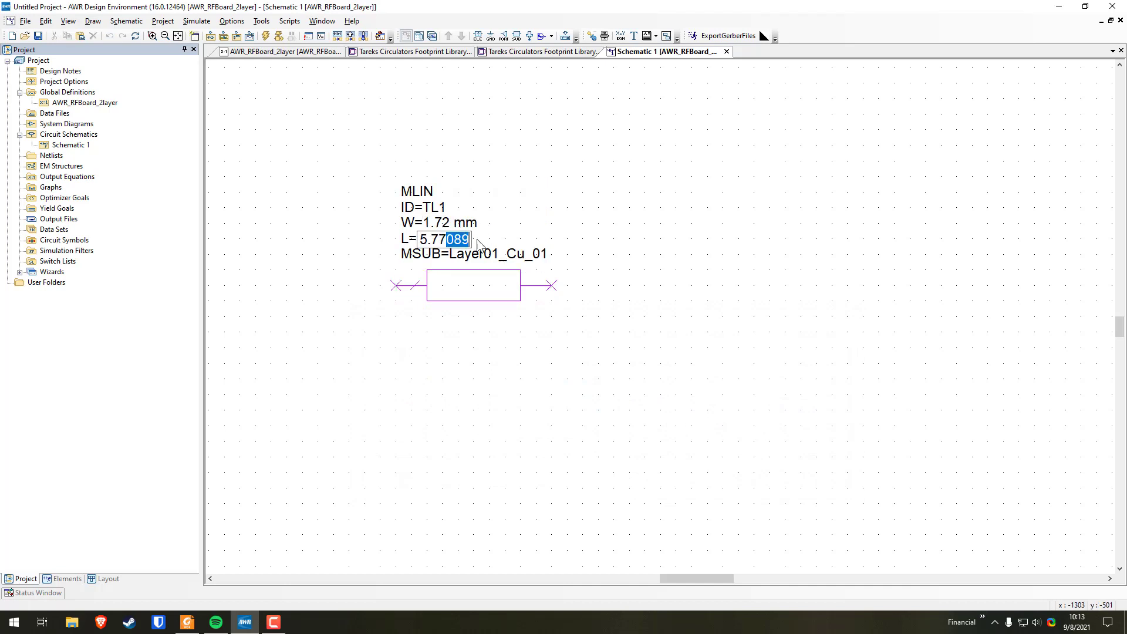
pyautogui.press('BackSpace')
pyautogui.press('Return')
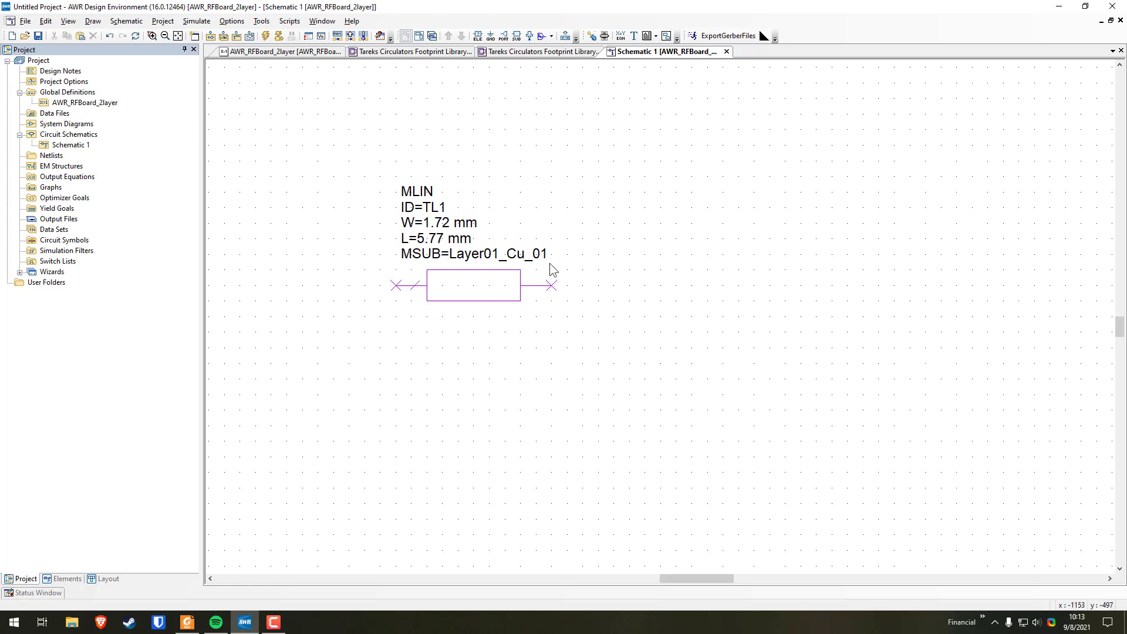
# In the RFCR5855 footprint, set the Cu_01 rectangle on the right lead's outer end to 2 mm wide and 1.72 mm high.
pyautogui.click(517, 53)
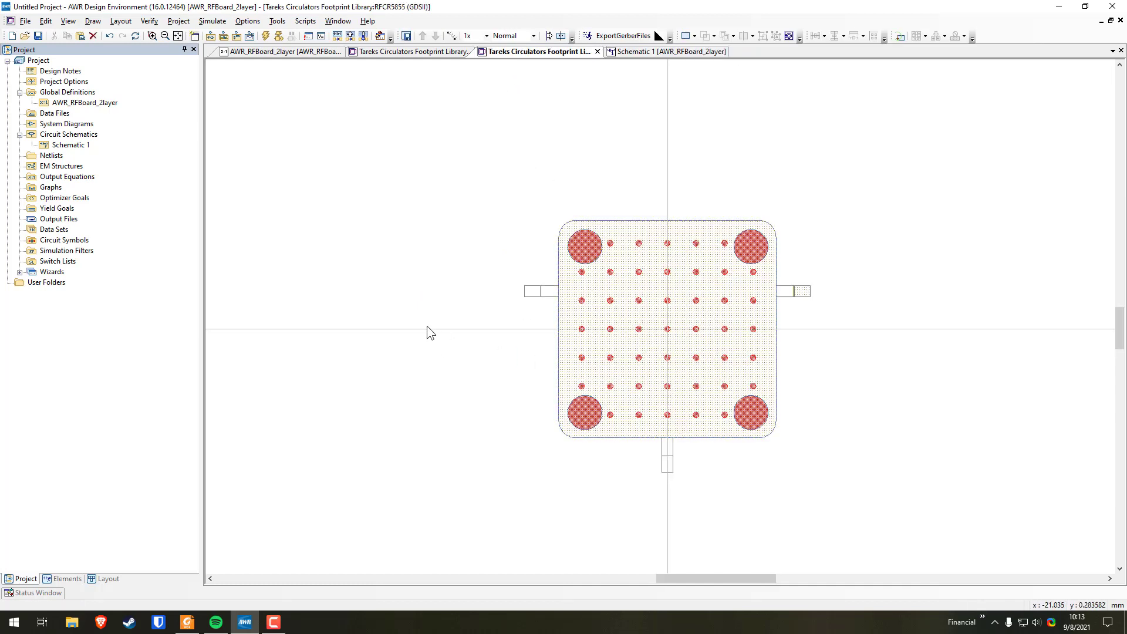
pyautogui.scroll(3, 851, 316)
pyautogui.click(682, 236)
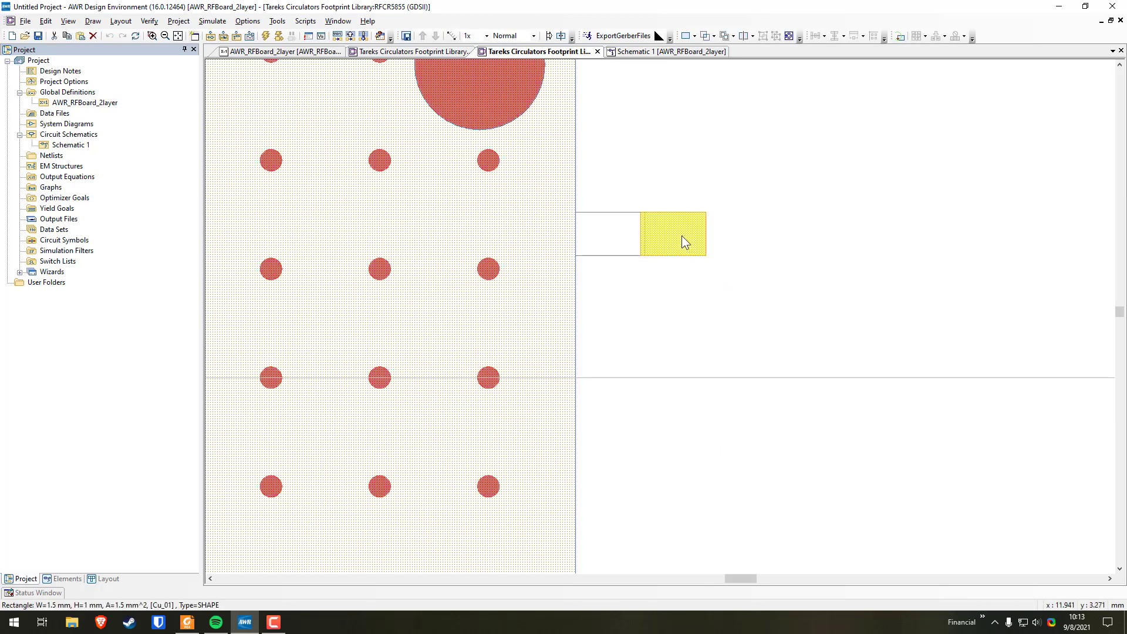
pyautogui.rightClick(678, 235)
pyautogui.click(715, 380)
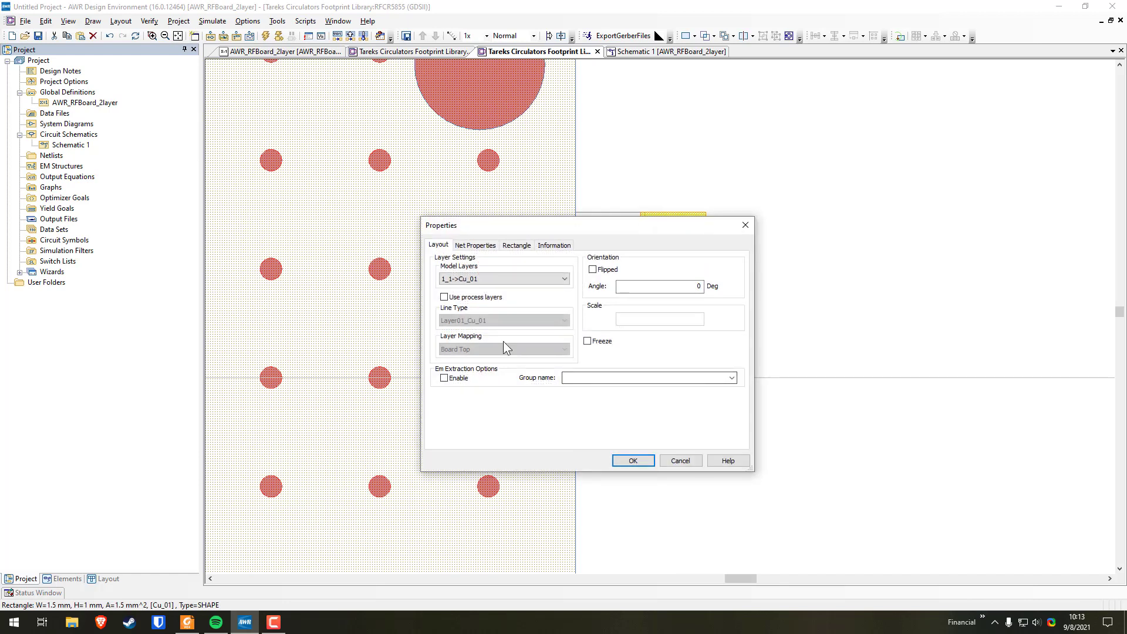
pyautogui.click(517, 248)
pyautogui.click(466, 286)
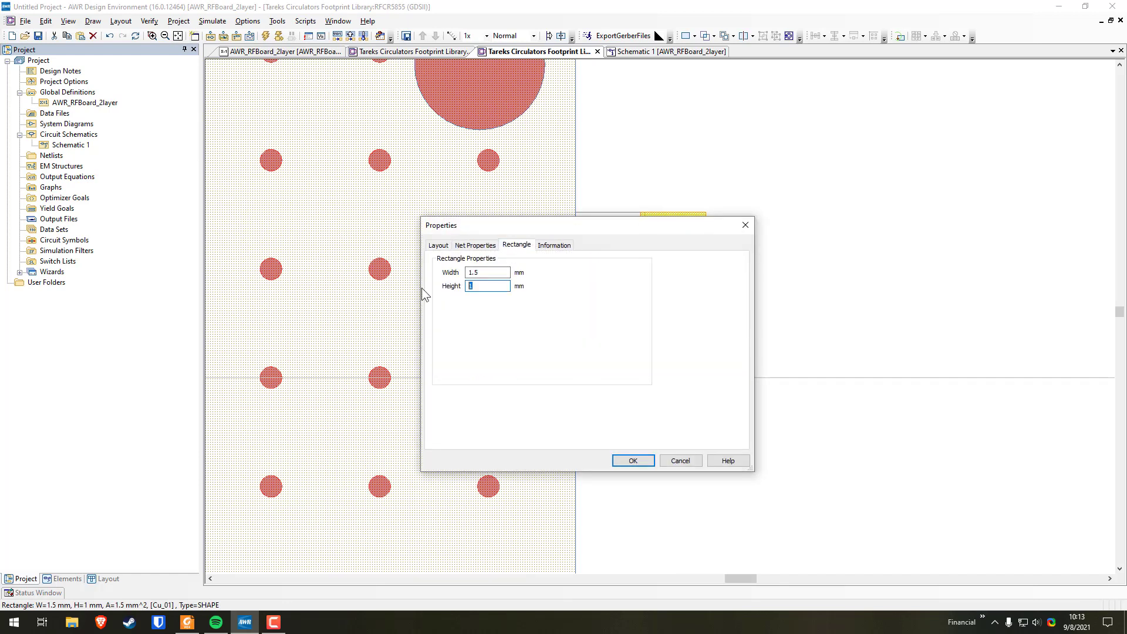
pyautogui.write('.72')
pyautogui.hotkey('shift', 'Tab')
pyautogui.write('2')
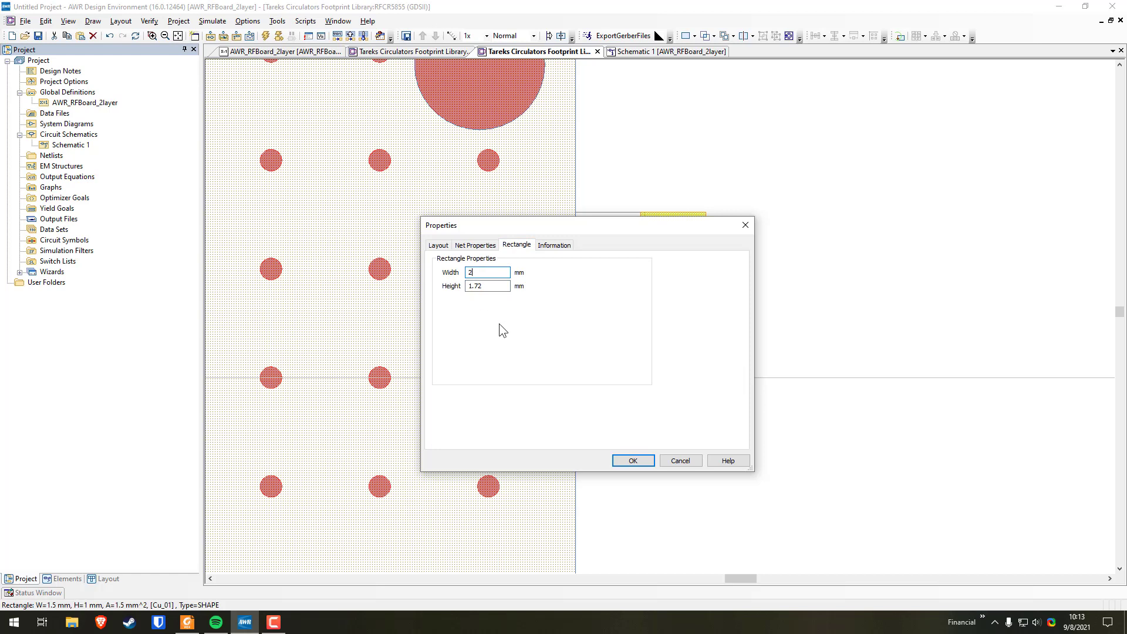
pyautogui.click(632, 461)
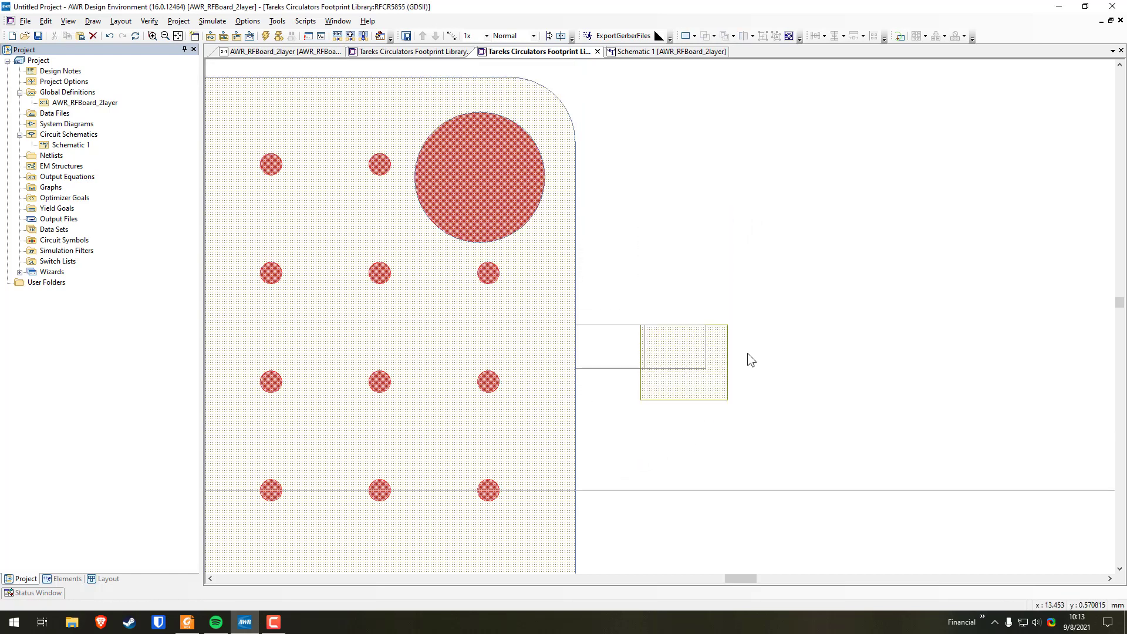
# Examine how the pad sits on the lead in the RFCR5863 footprint, and return to the RFCR5855 footprint.
pyautogui.scroll(1, 721, 392)
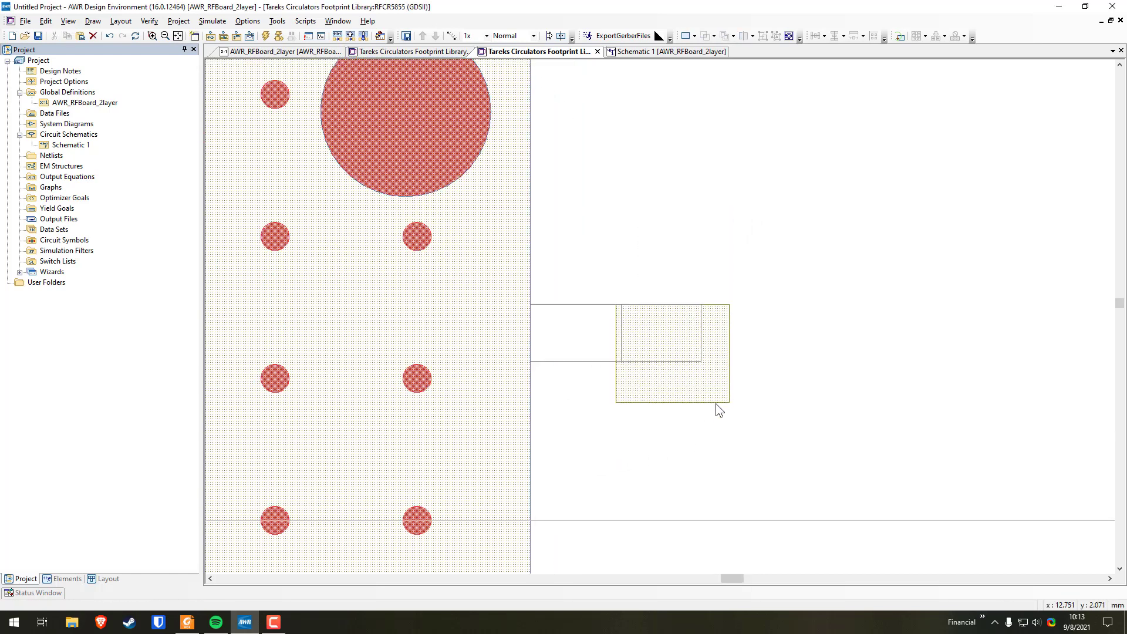
pyautogui.click(669, 333)
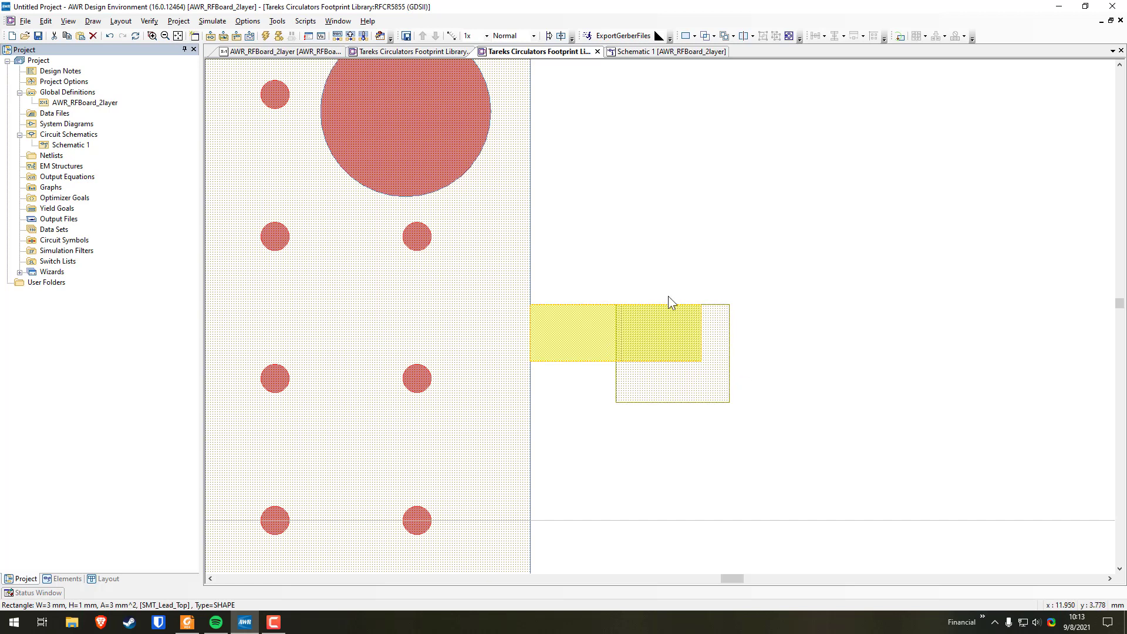
pyautogui.click(391, 51)
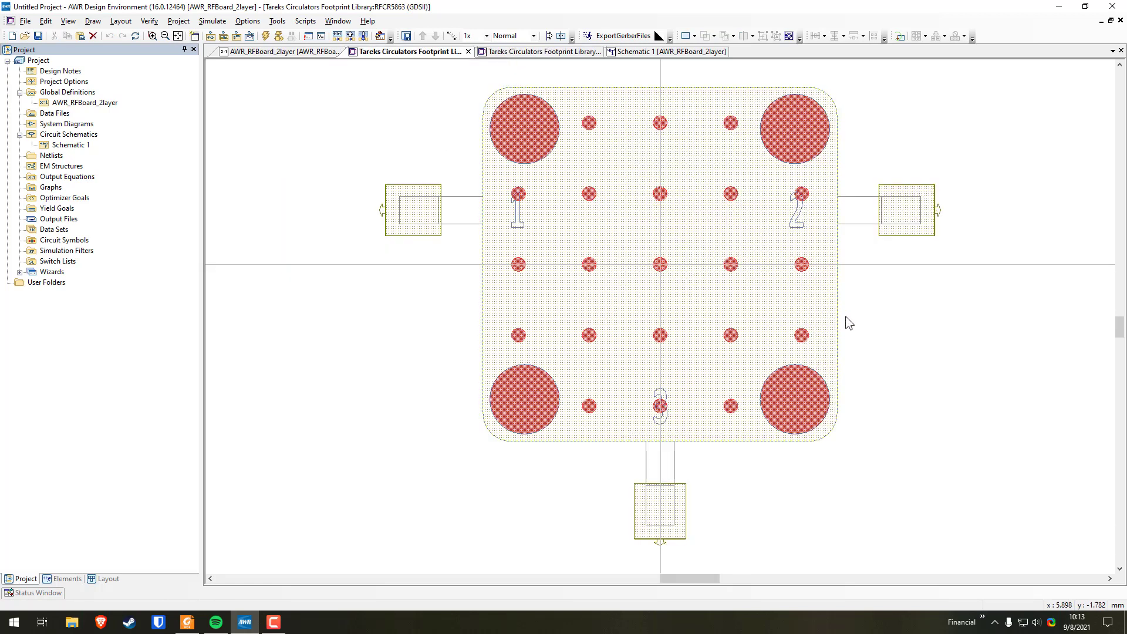
pyautogui.scroll(5, 906, 216)
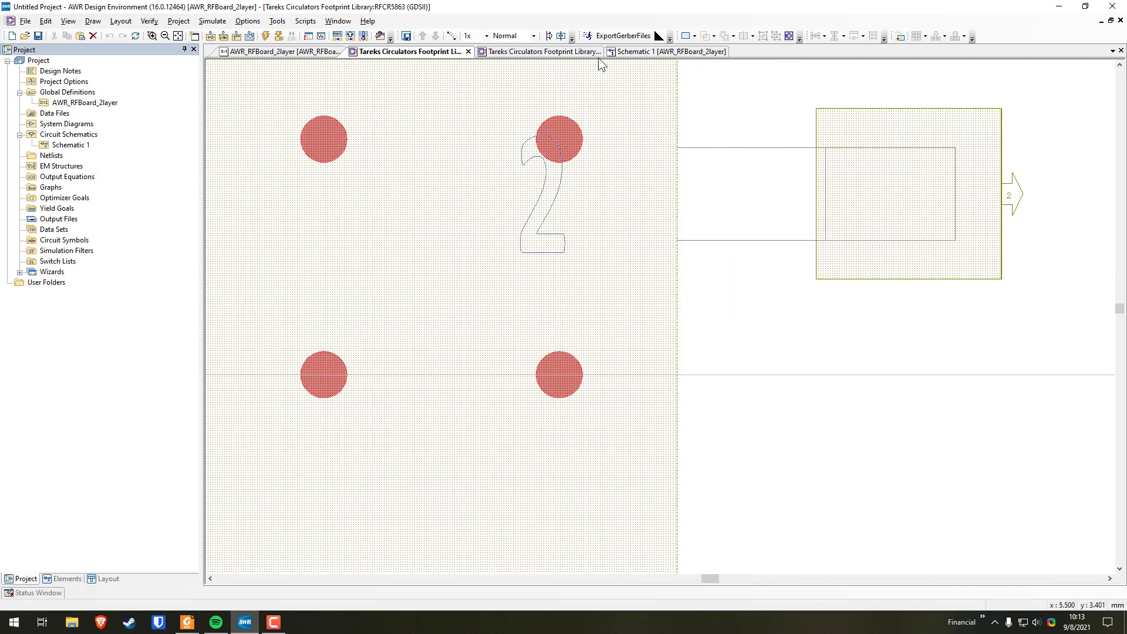
pyautogui.click(627, 52)
pyautogui.click(548, 52)
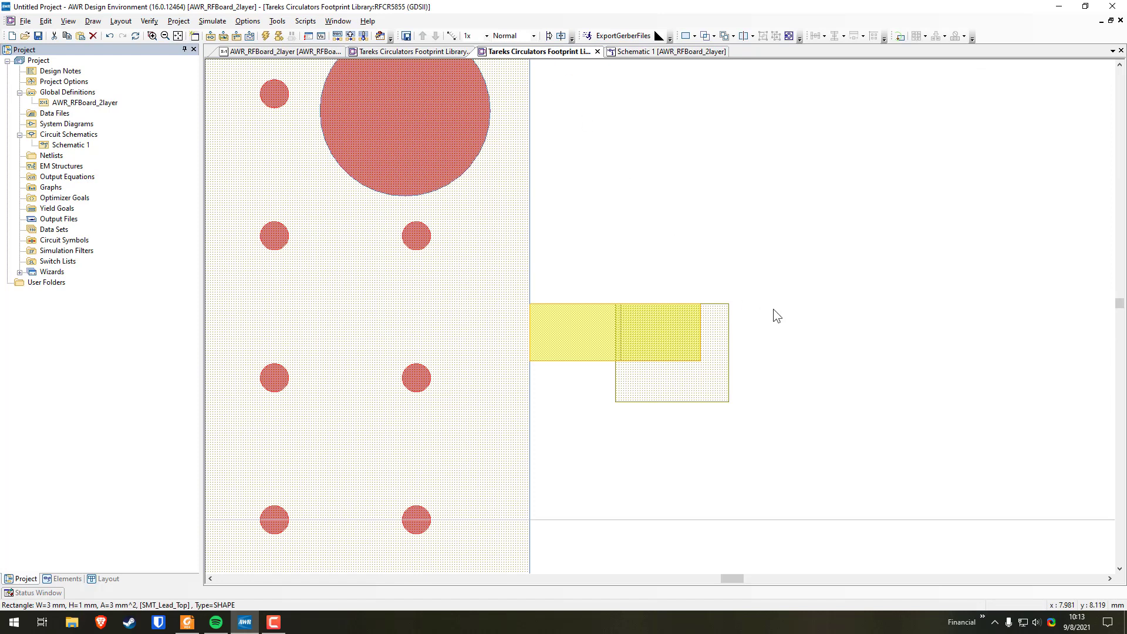
# Align the middle of the right copper pad with the middle of its lead tab.
pyautogui.click(681, 383)
pyautogui.click(819, 379)
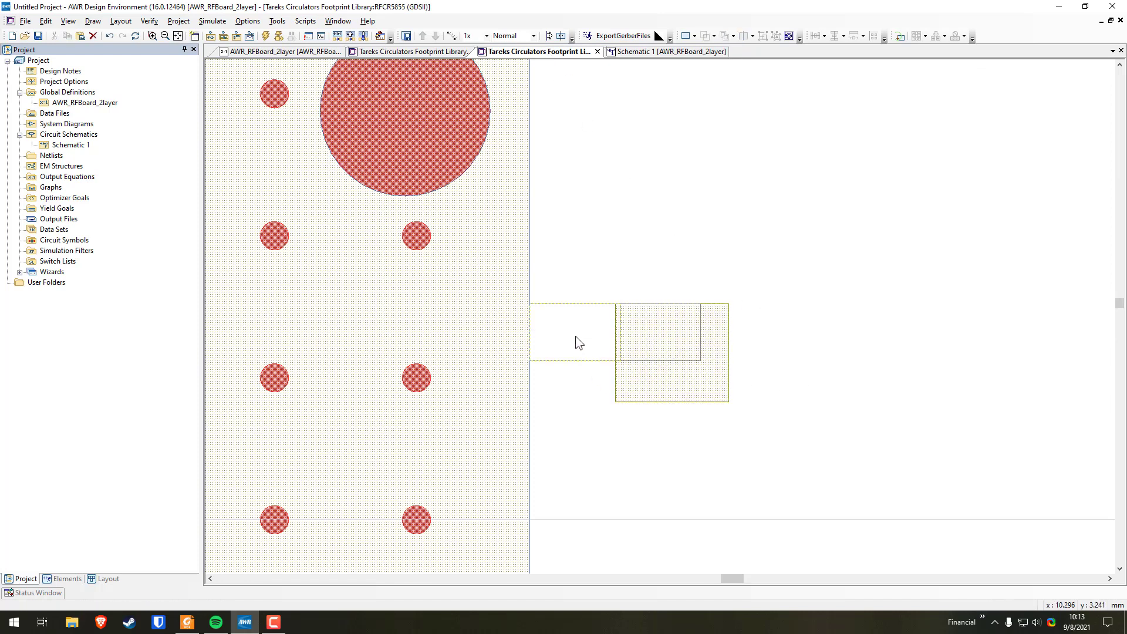
pyautogui.click(672, 382)
pyautogui.click(672, 339)
pyautogui.click(674, 335)
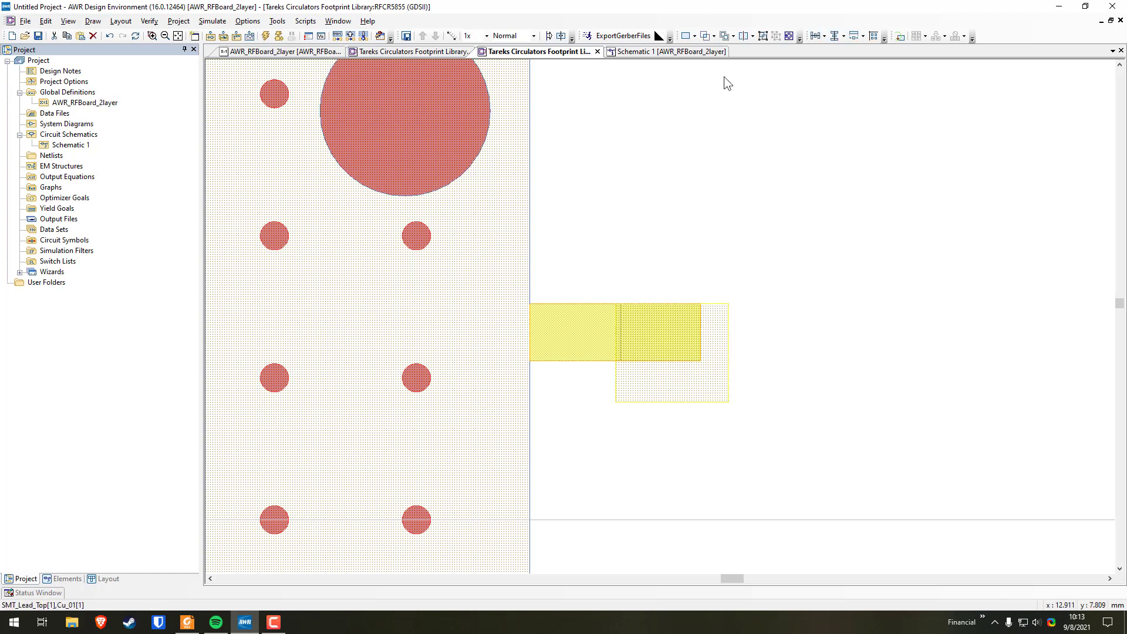
pyautogui.click(816, 36)
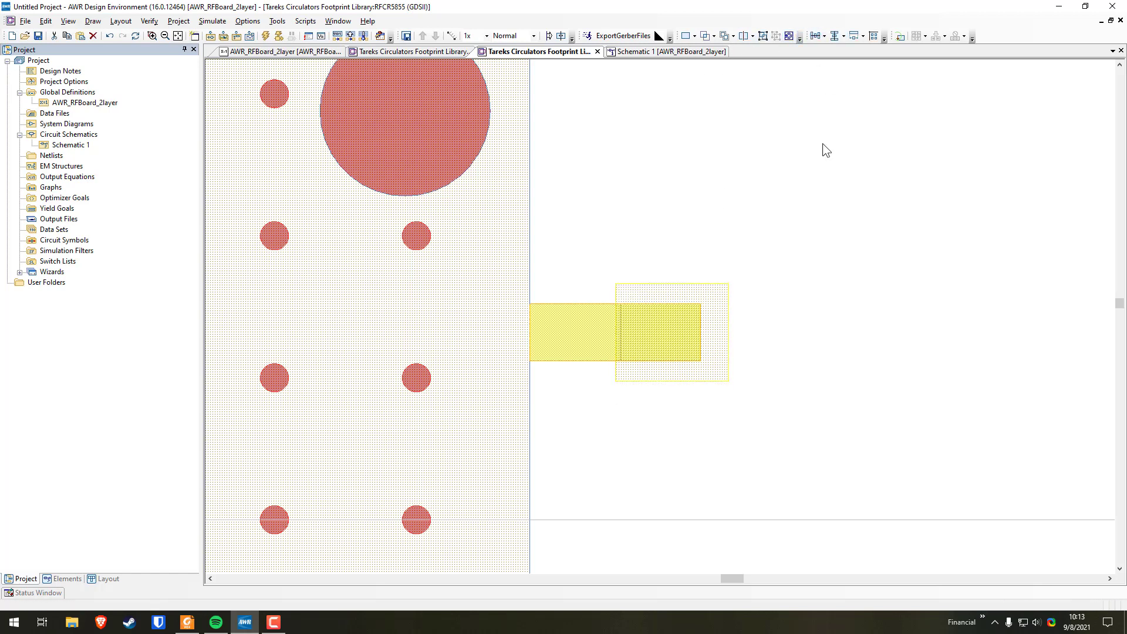
pyautogui.click(796, 360)
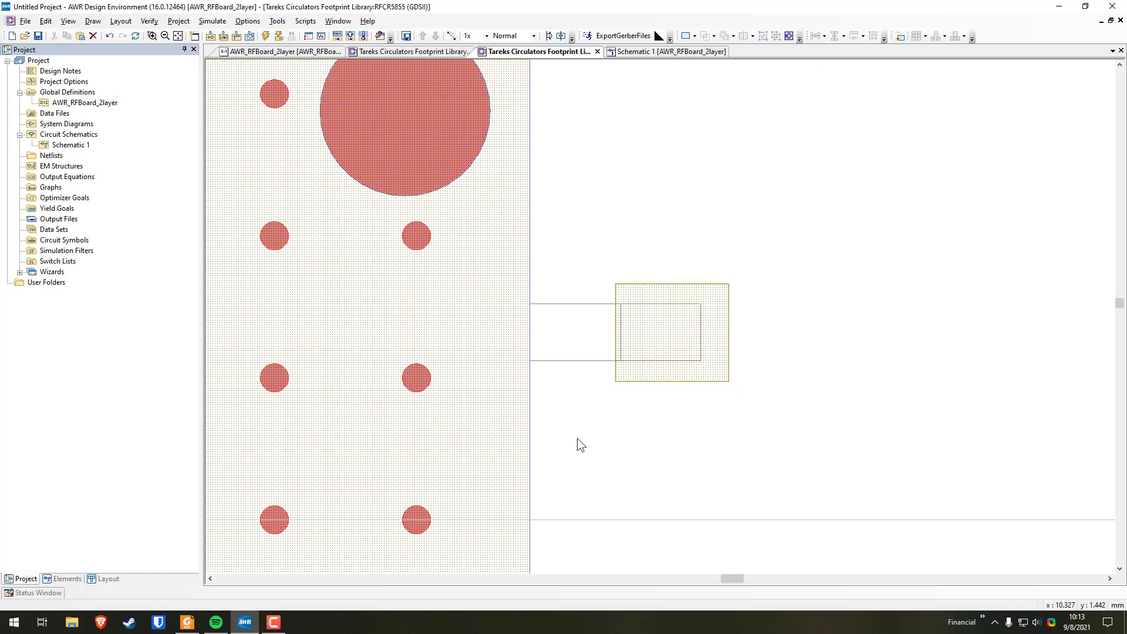
# Draw a 1.5 mm by 1 mm Cu_01 spacer rectangle over the left lead tab, starting at the body edge.
pyautogui.scroll(-3, 584, 434)
pyautogui.scroll(-2, 614, 420)
pyautogui.moveTo(644, 370); pyautogui.dragTo(894, 383)
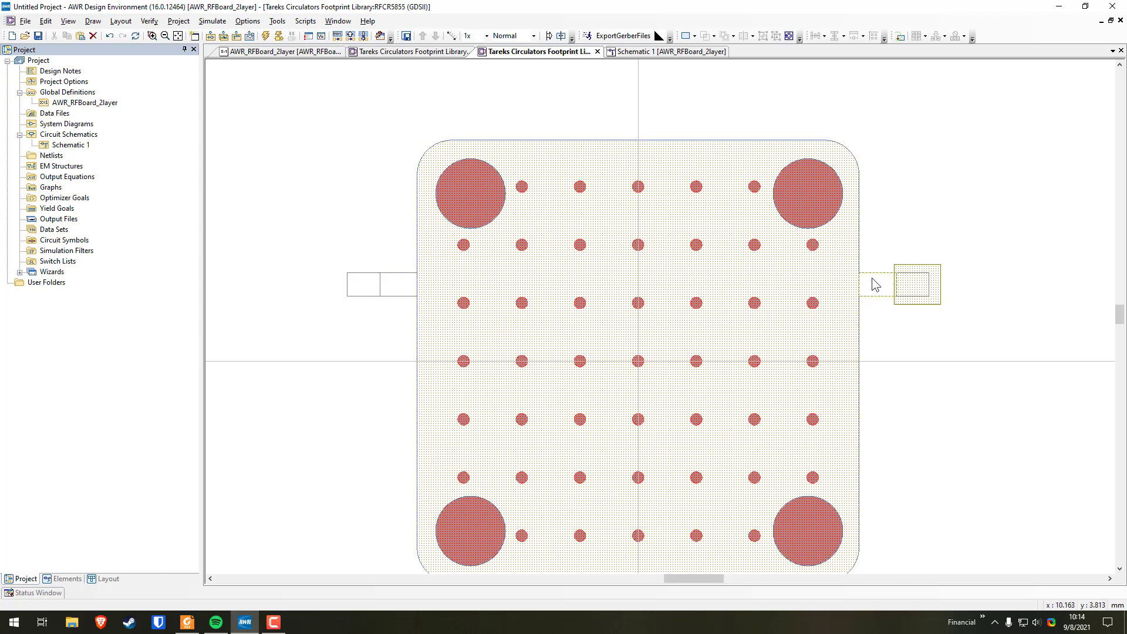
pyautogui.scroll(2, 359, 287)
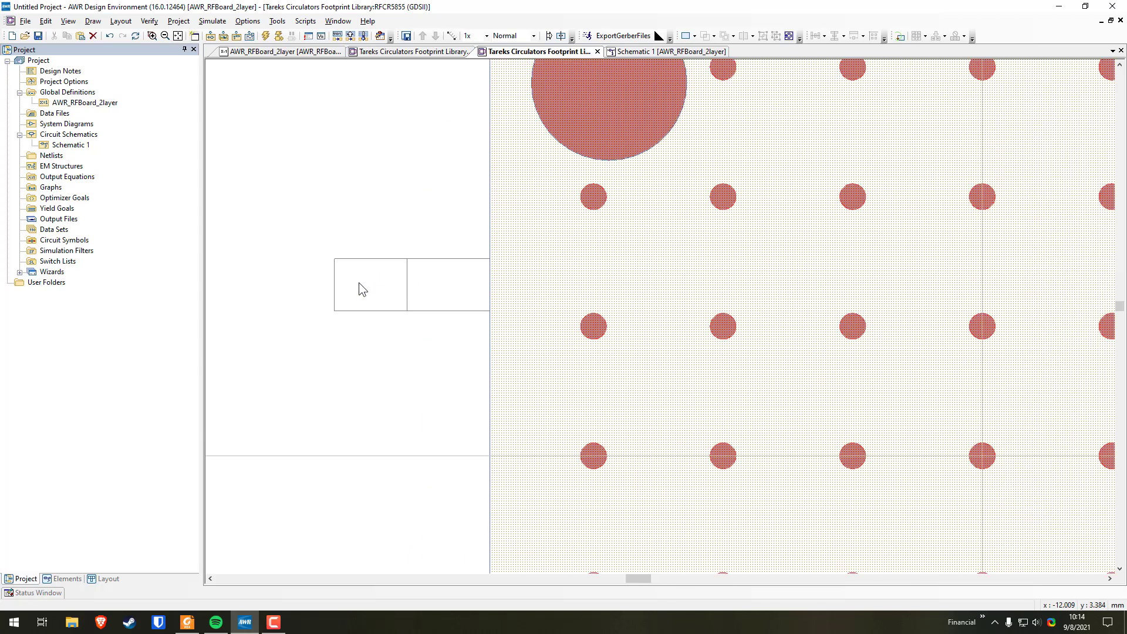
pyautogui.scroll(1, 359, 286)
pyautogui.click(685, 36)
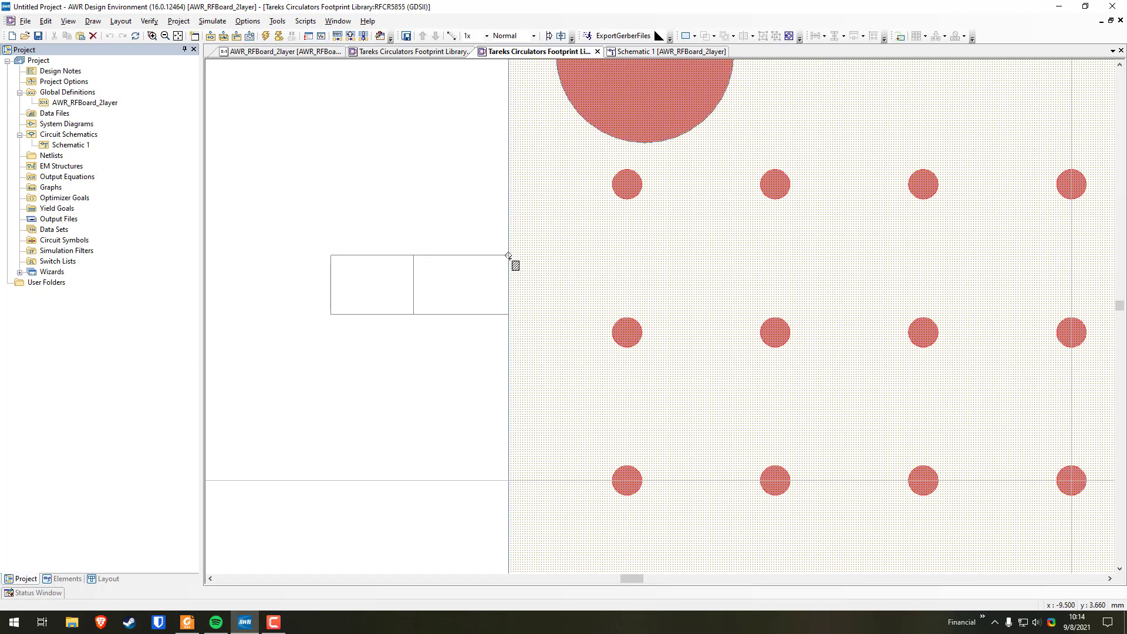
pyautogui.moveTo(508, 256)
pyautogui.mouseDown()
pyautogui.moveTo(470, 307)
pyautogui.moveTo(430, 316)
pyautogui.mouseUp()
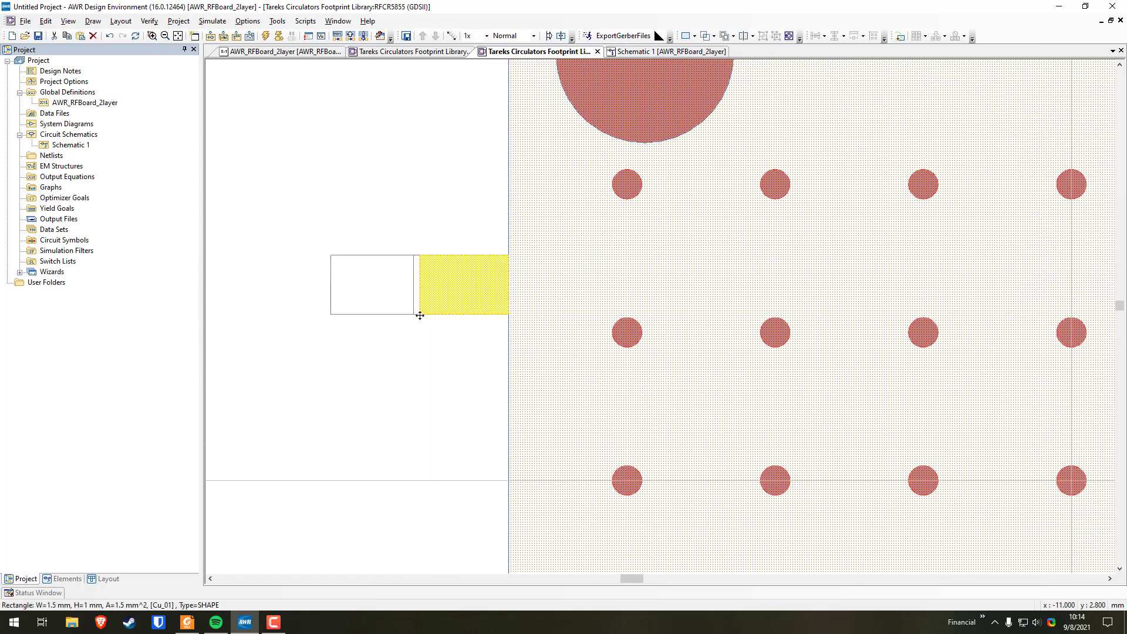
pyautogui.press('Escape')
# Copy the right copper pad and place the duplicate beyond the left lead tab.
pyautogui.scroll(-4, 659, 353)
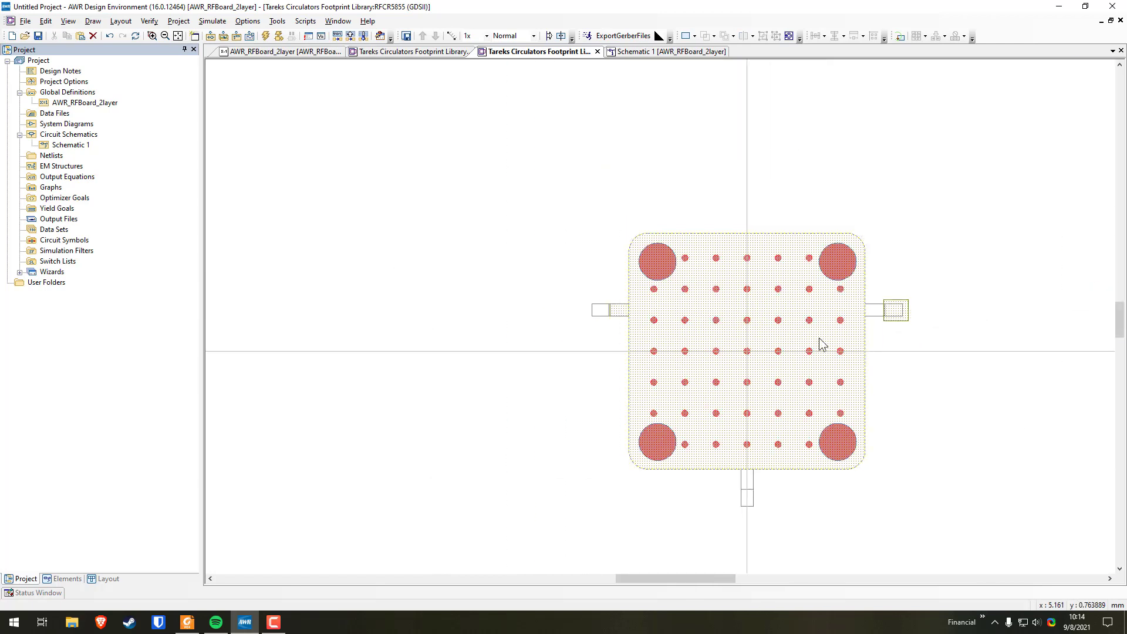
pyautogui.click(900, 319)
pyautogui.hotkey('ctrl', 'c')
pyautogui.hotkey('ctrl', 'v')
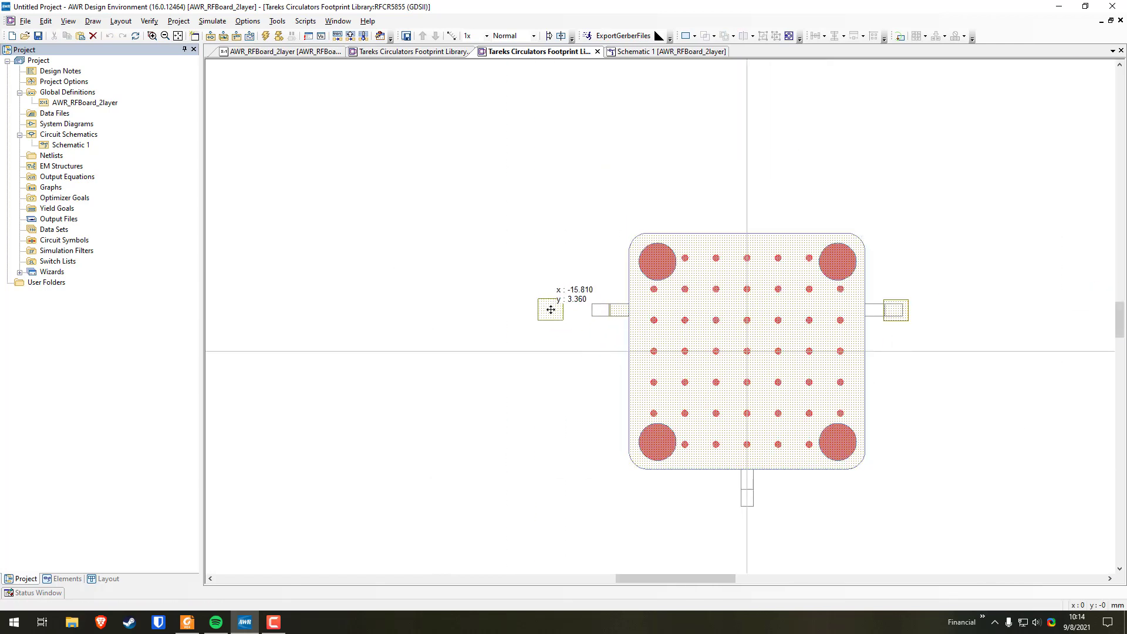
pyautogui.click(563, 302)
# Try spacing the copied pad 9 mm edge-to-edge from the spacer rectangle on the left lead.
pyautogui.scroll(2, 601, 350)
pyautogui.click(645, 302)
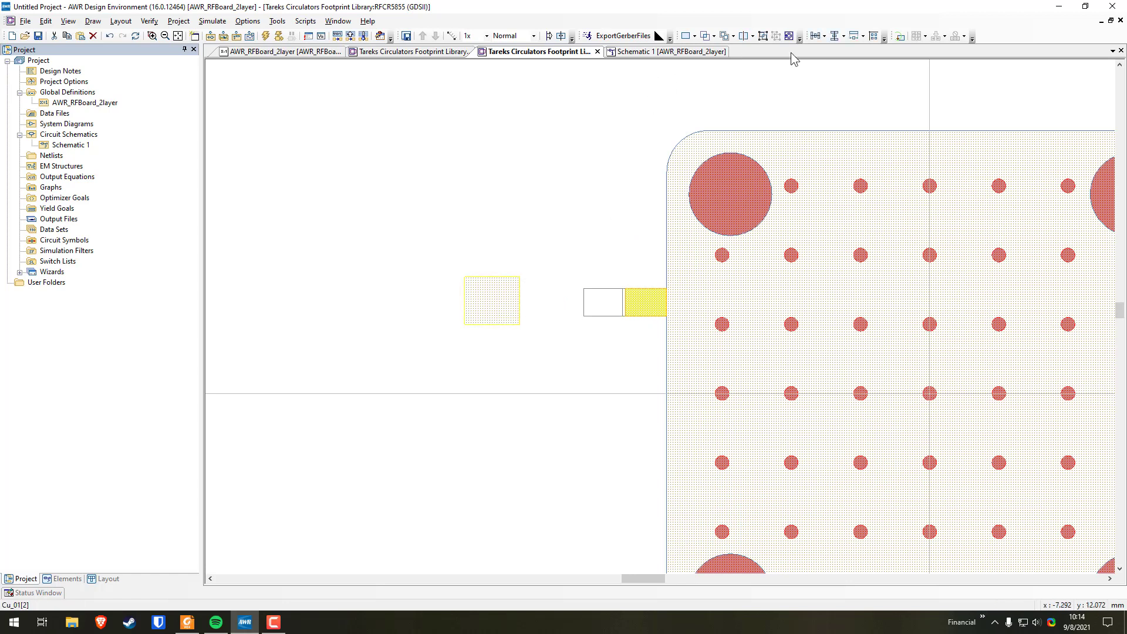
pyautogui.click(843, 35)
pyautogui.click(868, 90)
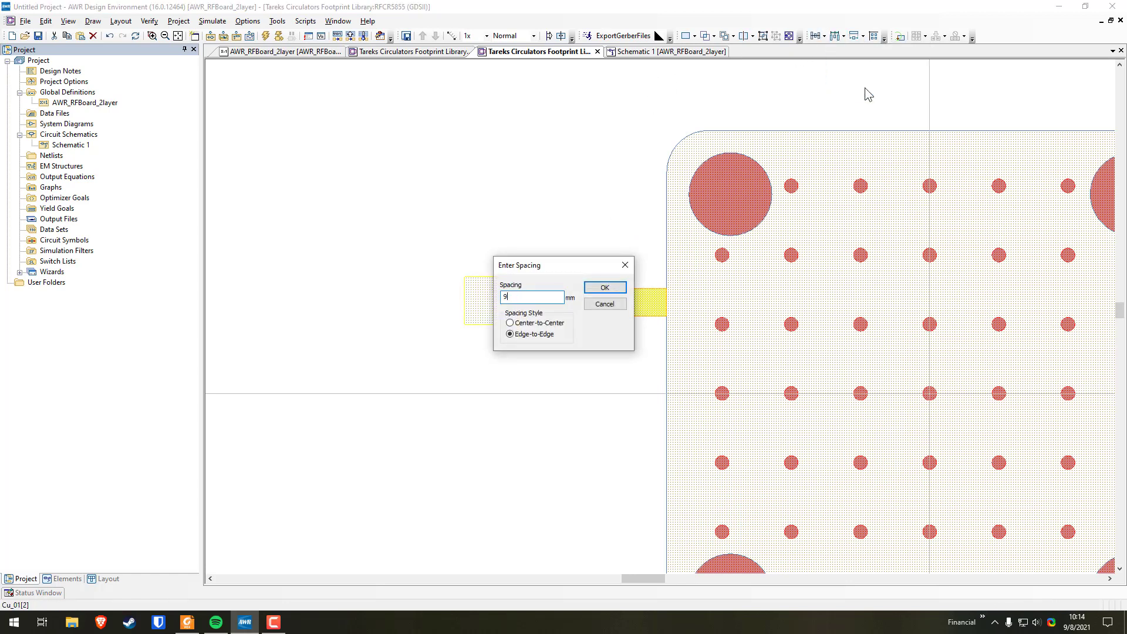
pyautogui.press('Return')
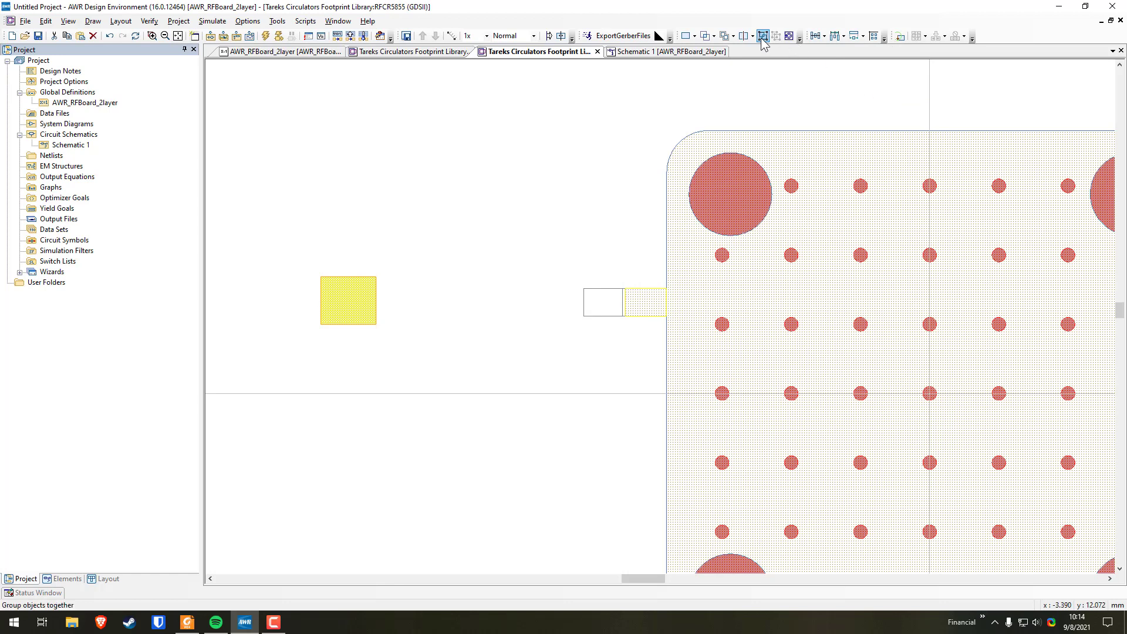
# Try closing the edge-to-edge gap by moving the spacer rectangle to the copied pad, and undo the move.
pyautogui.click(838, 40)
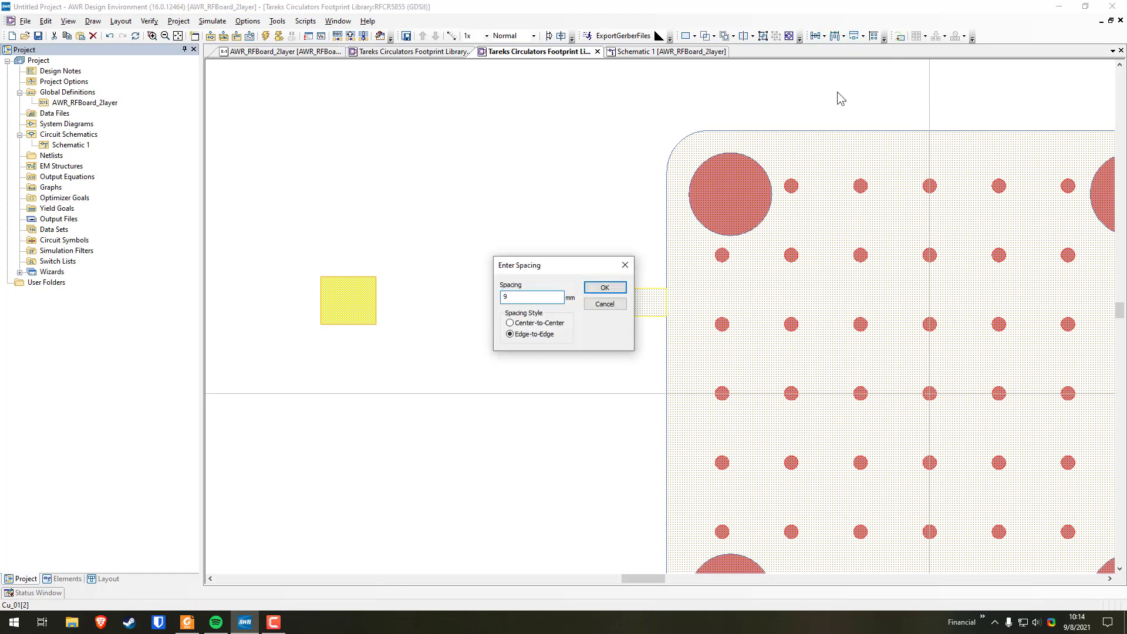
pyautogui.write('9')
pyautogui.click(611, 289)
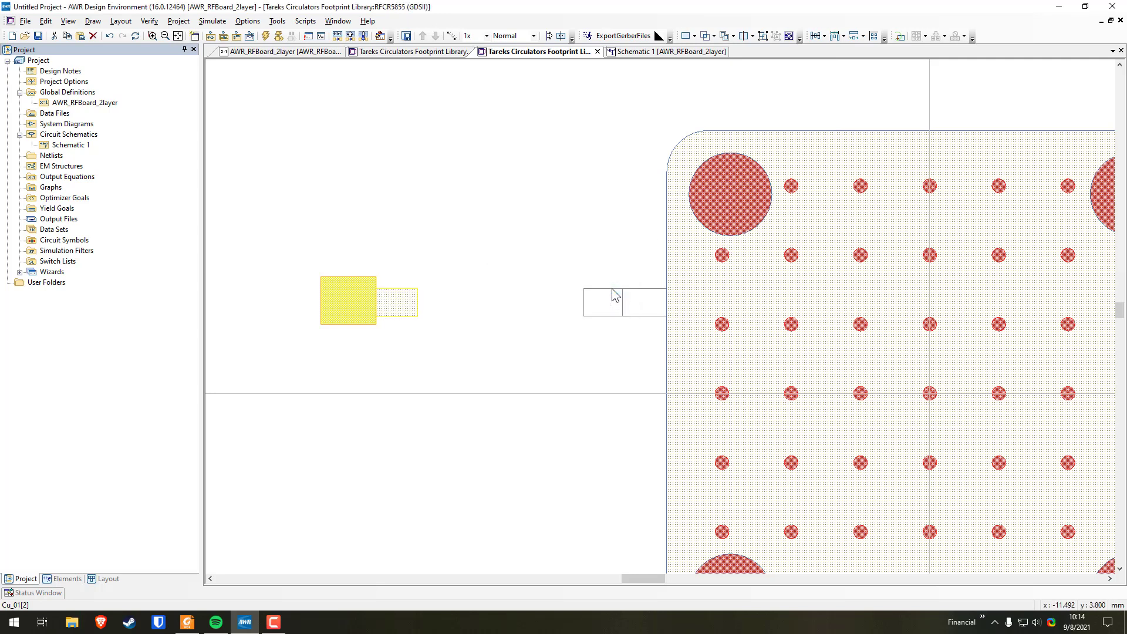
pyautogui.click(646, 246)
# Space the copied pad edge-to-edge against the left lead's spacer rectangle with no gap, moving the pad.
pyautogui.click(646, 303)
pyautogui.click(379, 300)
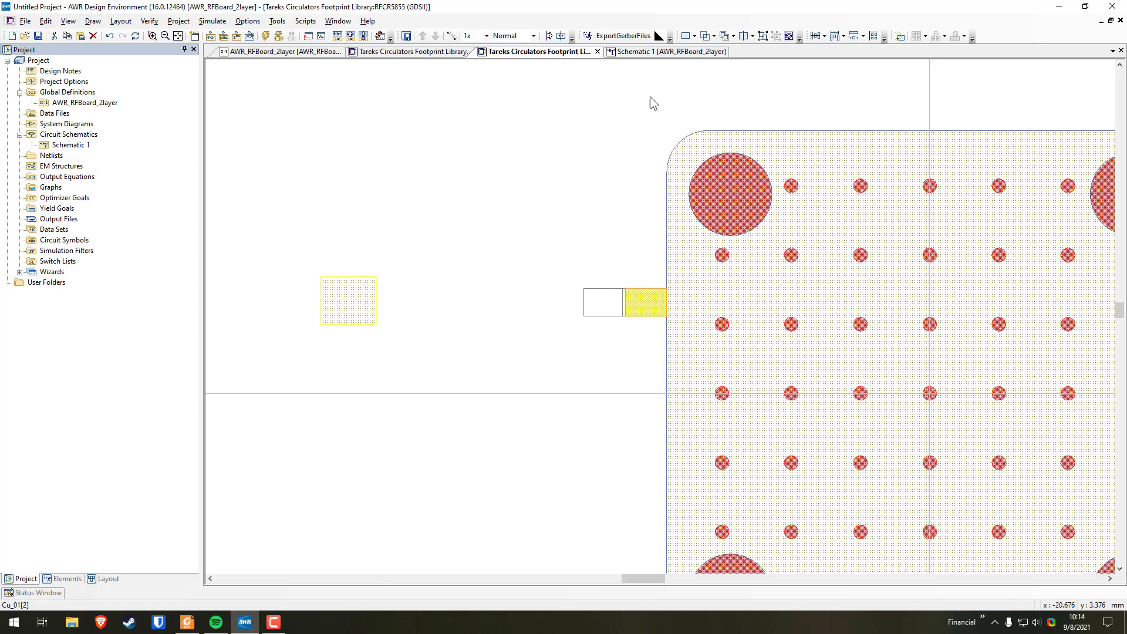
pyautogui.click(835, 36)
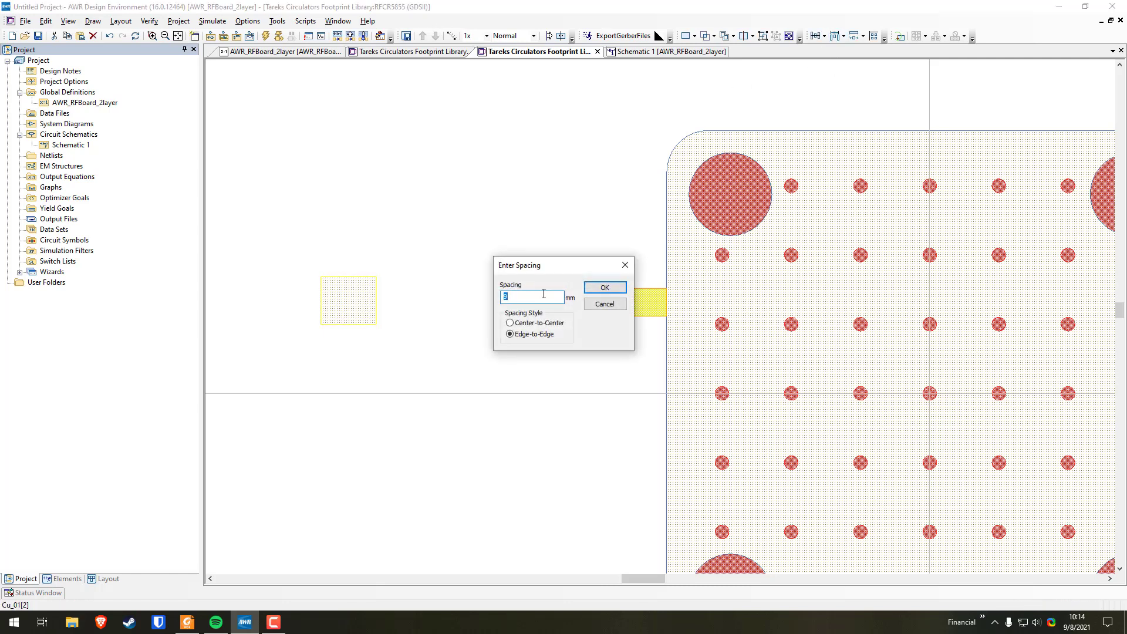
pyautogui.click(600, 288)
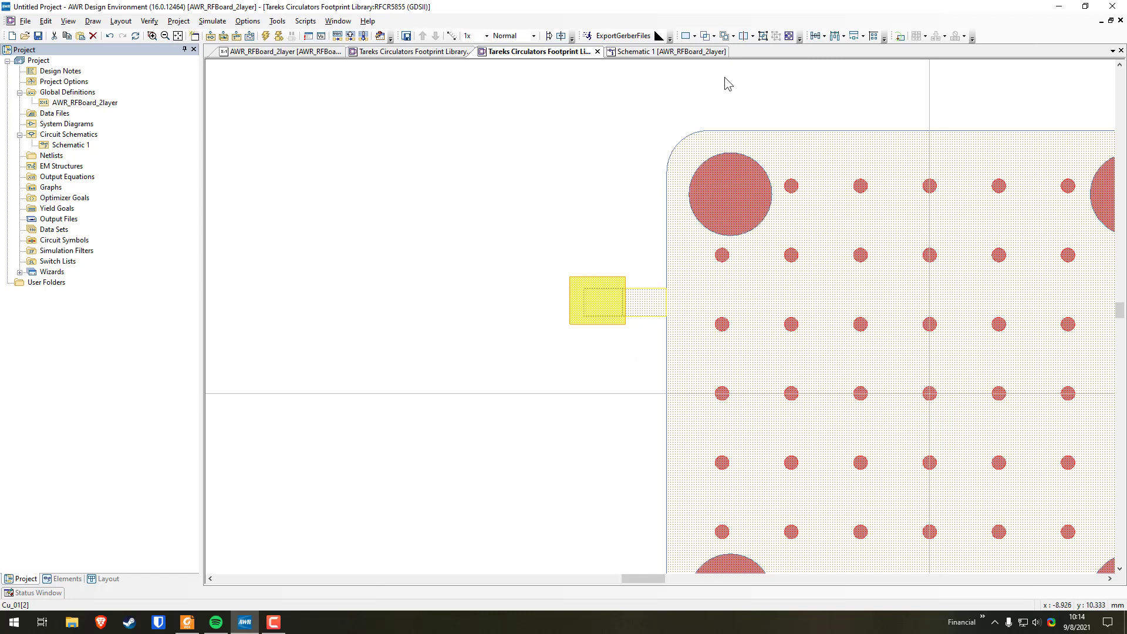
# Middle-align the left copper pad to the lead's spacer rectangle, keeping the spacer in place, and delete the spacer.
pyautogui.click(817, 37)
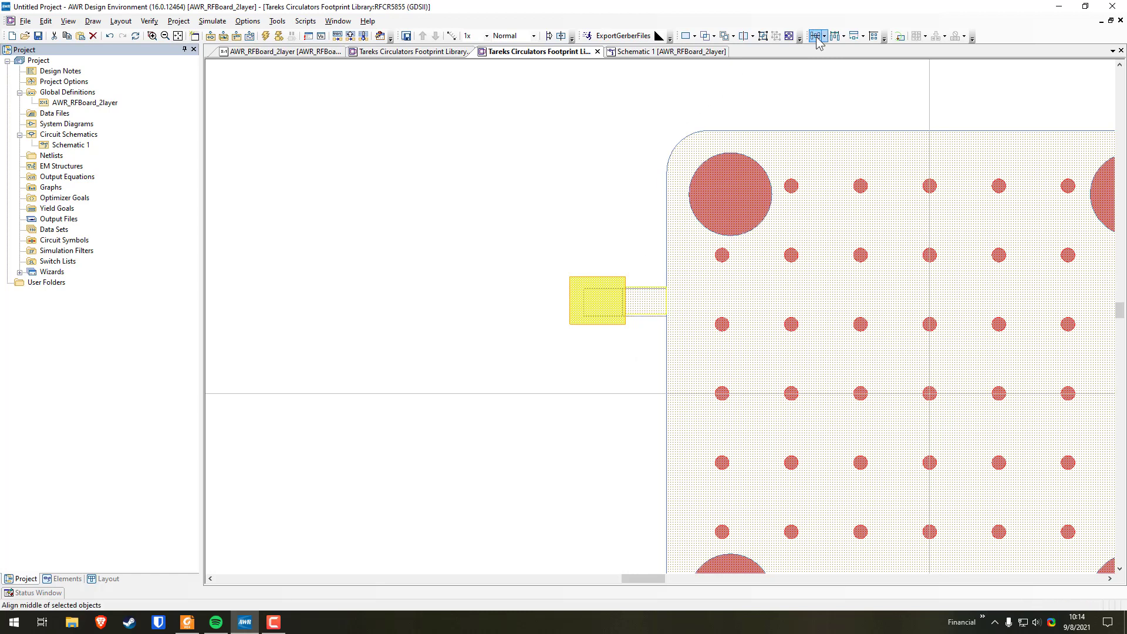
pyautogui.click(614, 232)
pyautogui.click(640, 302)
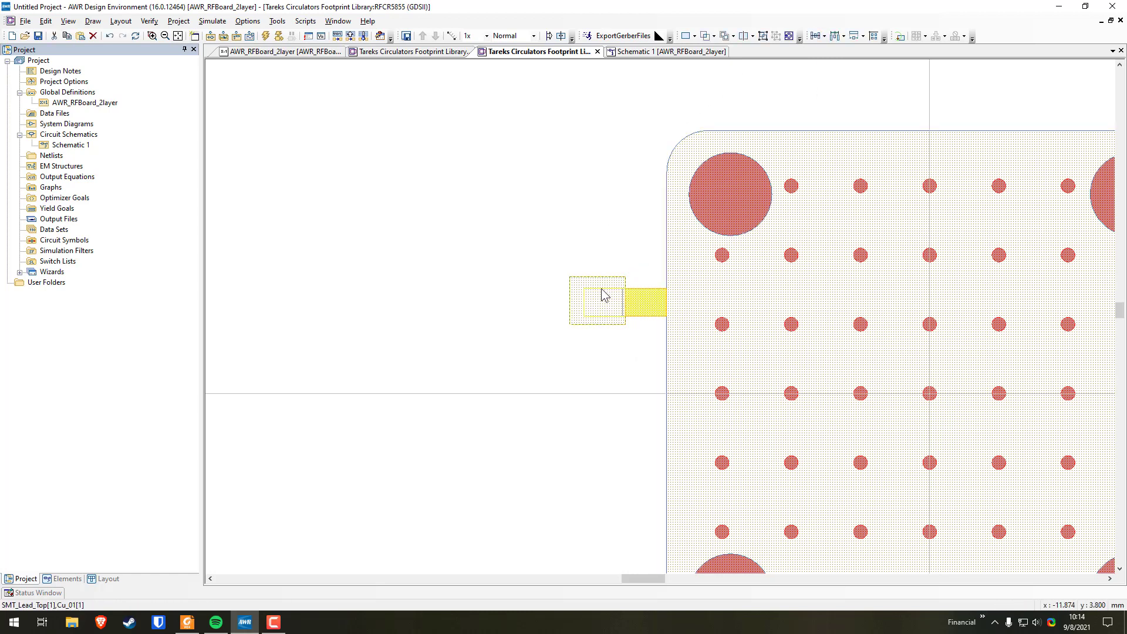
pyautogui.click(664, 258)
pyautogui.click(614, 292)
pyautogui.keyDown('shift'); pyautogui.click(610, 286); pyautogui.keyUp('shift')
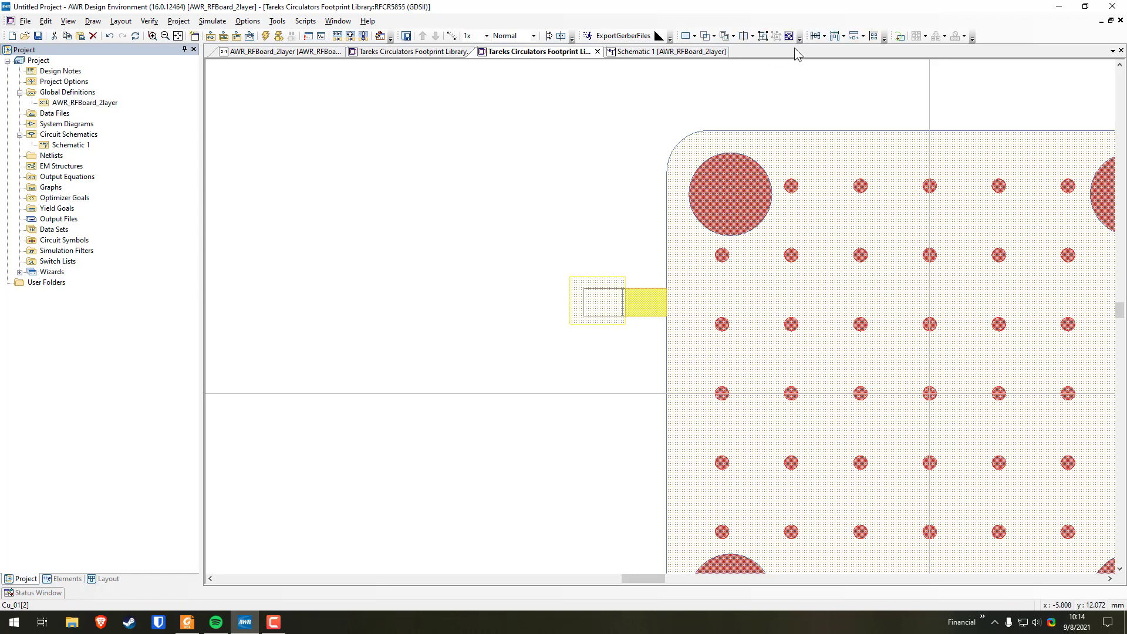
pyautogui.click(639, 310)
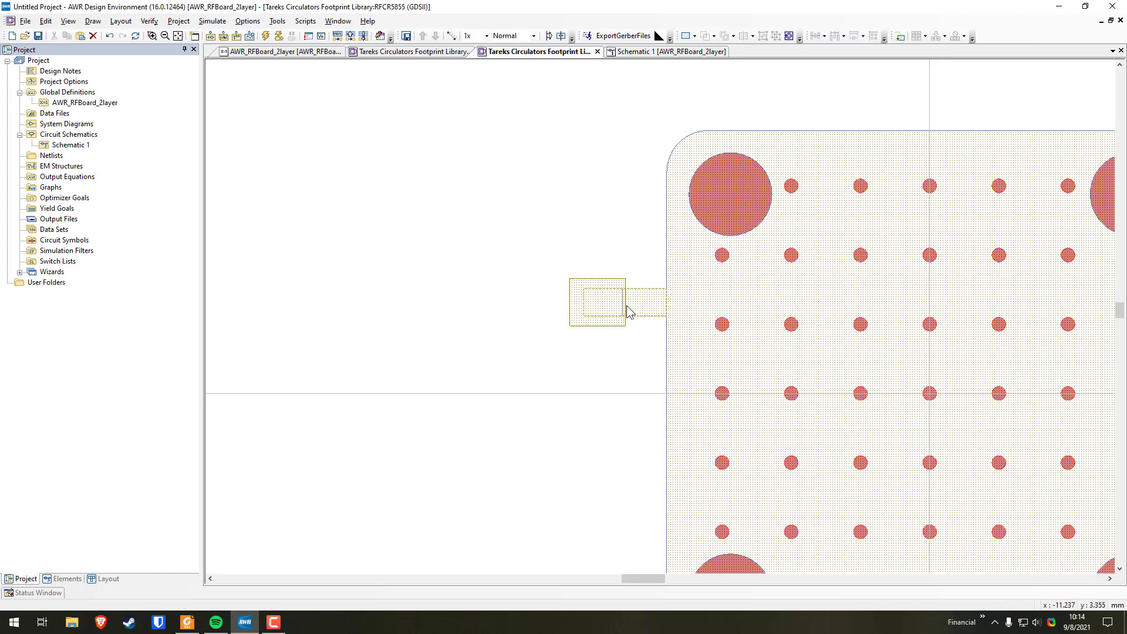
pyautogui.click(645, 310)
pyautogui.click(682, 335)
# Copy the left copper pad and place the duplicate, rotated 90 degrees, beside the bottom lead tab.
pyautogui.scroll(-3, 607, 332)
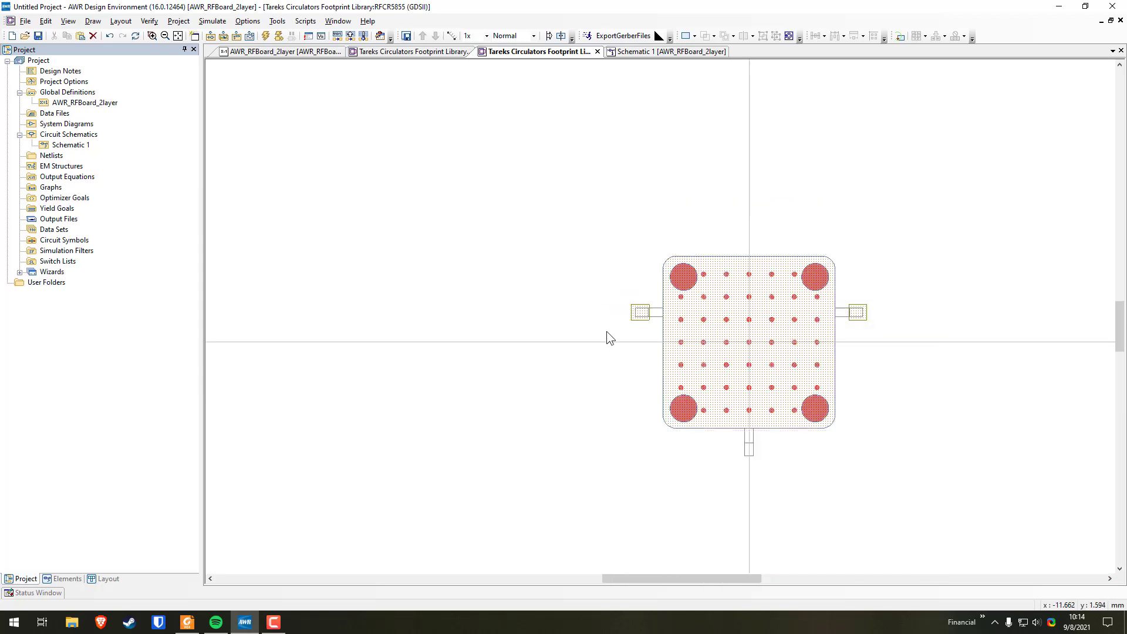
pyautogui.click(640, 314)
pyautogui.hotkey('ctrl', 'c')
pyautogui.hotkey('ctrl', 'v')
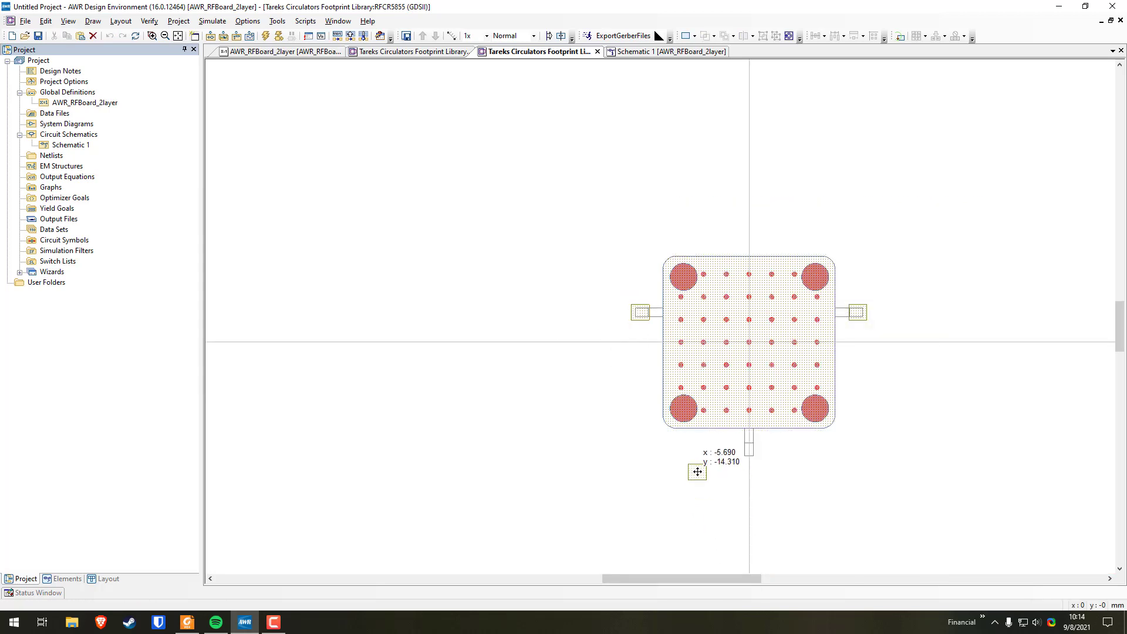
pyautogui.click(722, 457)
# Draw a spacer rectangle across the full width of the bottom lead, from the body edge to just short of the lead tab.
pyautogui.scroll(4, 808, 473)
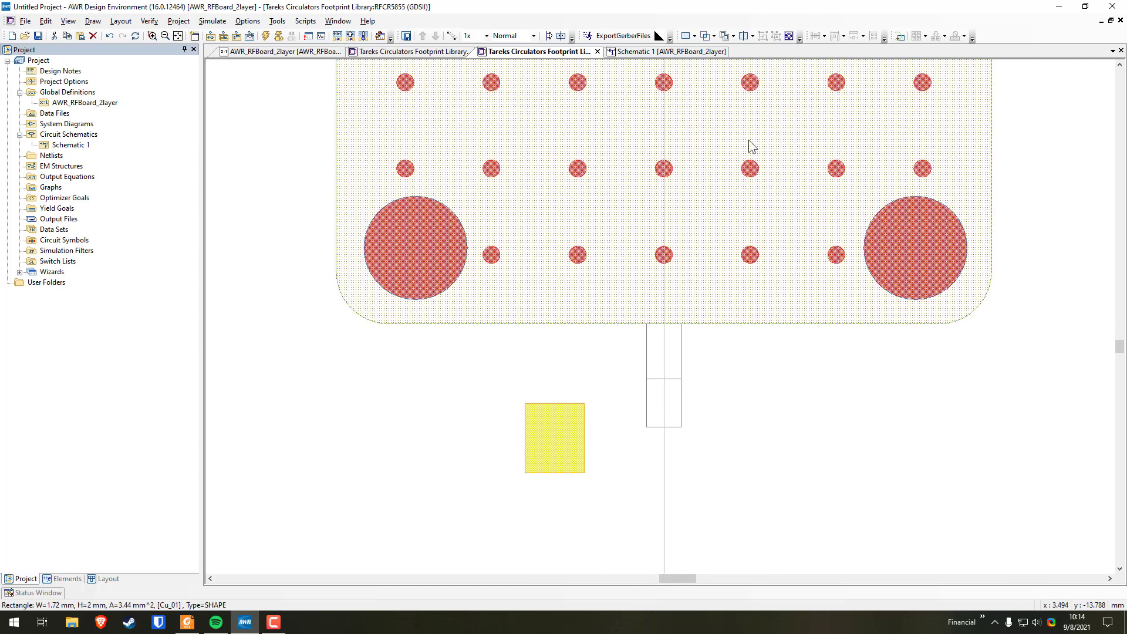
pyautogui.click(685, 36)
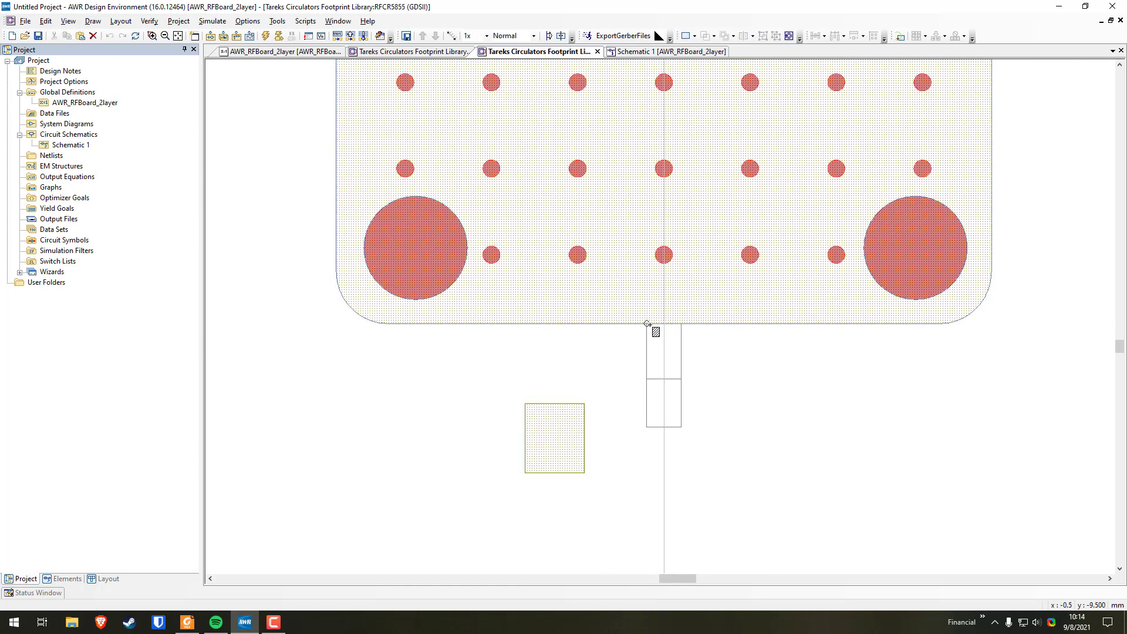
pyautogui.moveTo(647, 324); pyautogui.dragTo(681, 375)
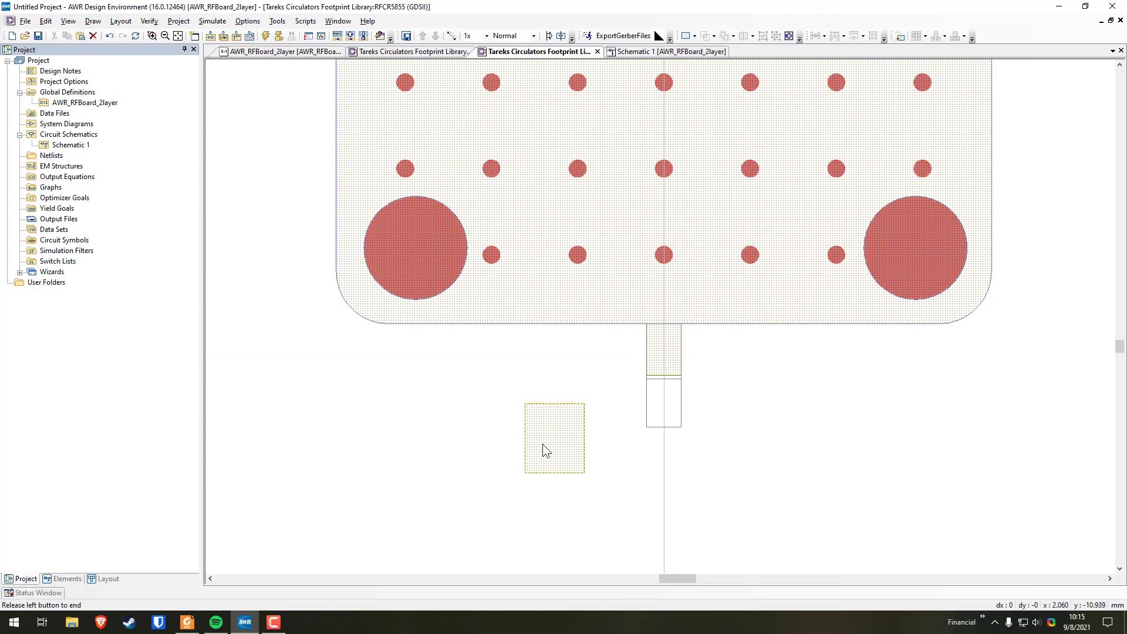
# Space the copied pad evenly down from the bottom lead's spacer rectangle with a 0 mm edge-to-edge gap.
pyautogui.click(659, 356)
pyautogui.keyDown('shift'); pyautogui.click(558, 415); pyautogui.keyUp('shift')
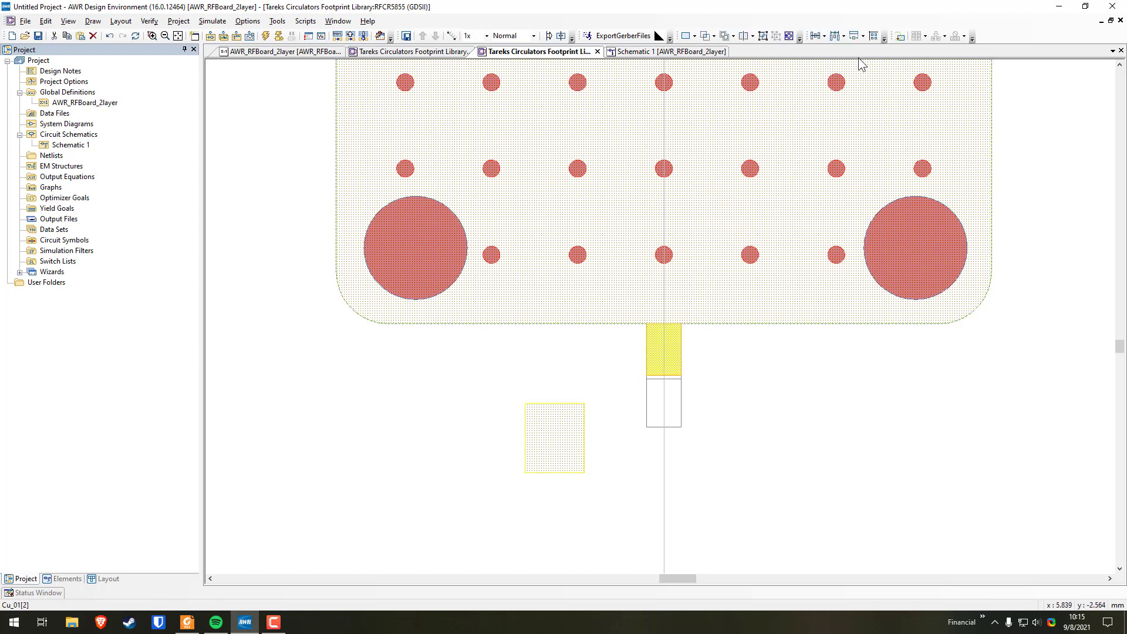
pyautogui.click(824, 37)
pyautogui.click(833, 93)
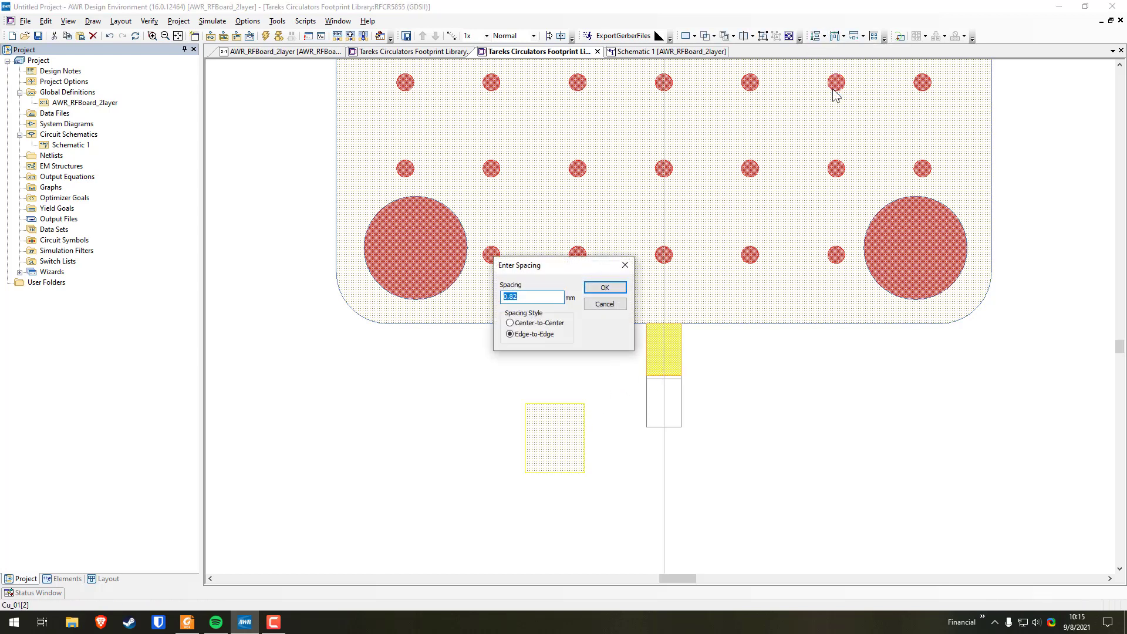
pyautogui.write('0')
pyautogui.click(605, 288)
pyautogui.click(729, 395)
# Centre-align the copied pad horizontally to the bottom lead's spacer rectangle and delete the spacer.
pyautogui.click(675, 360)
pyautogui.keyDown('shift'); pyautogui.click(557, 401); pyautogui.keyUp('shift')
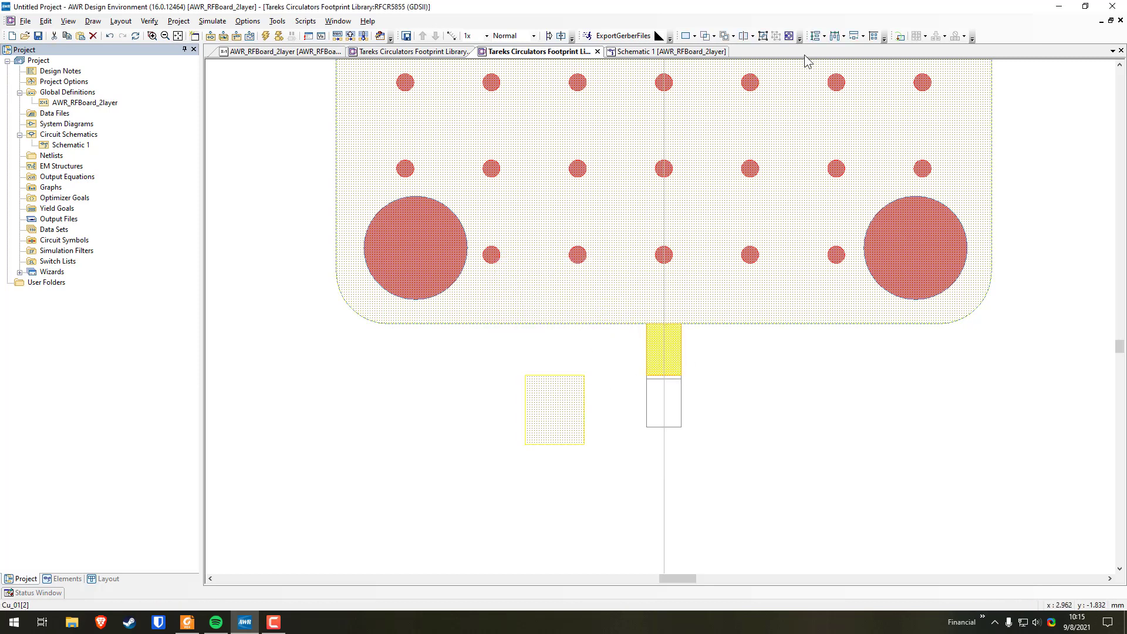
pyautogui.click(824, 36)
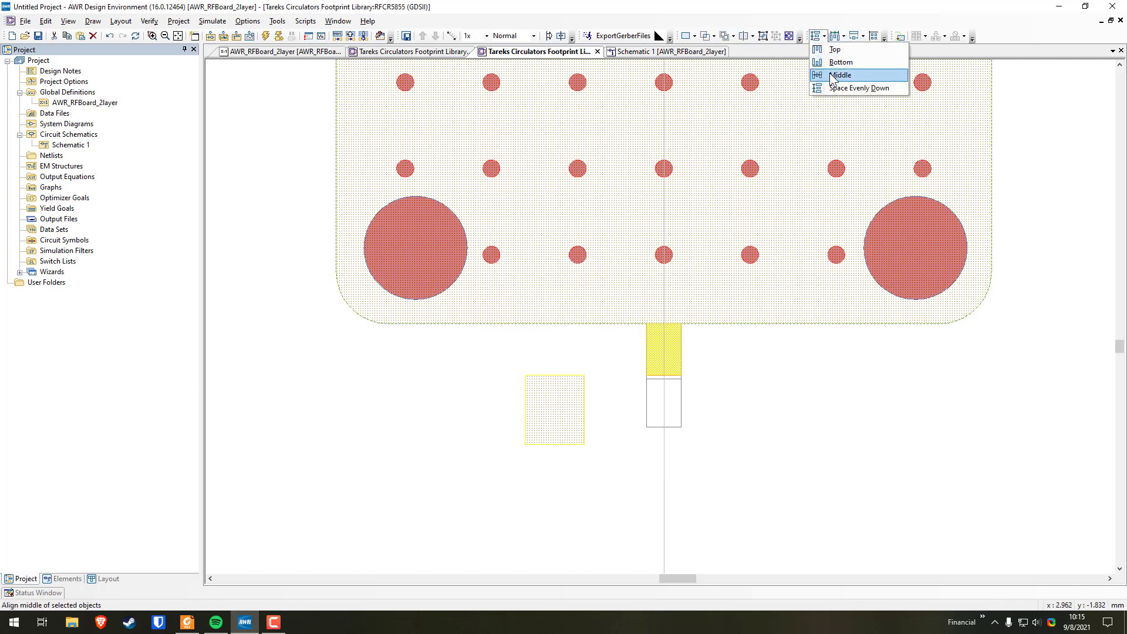
pyautogui.click(844, 37)
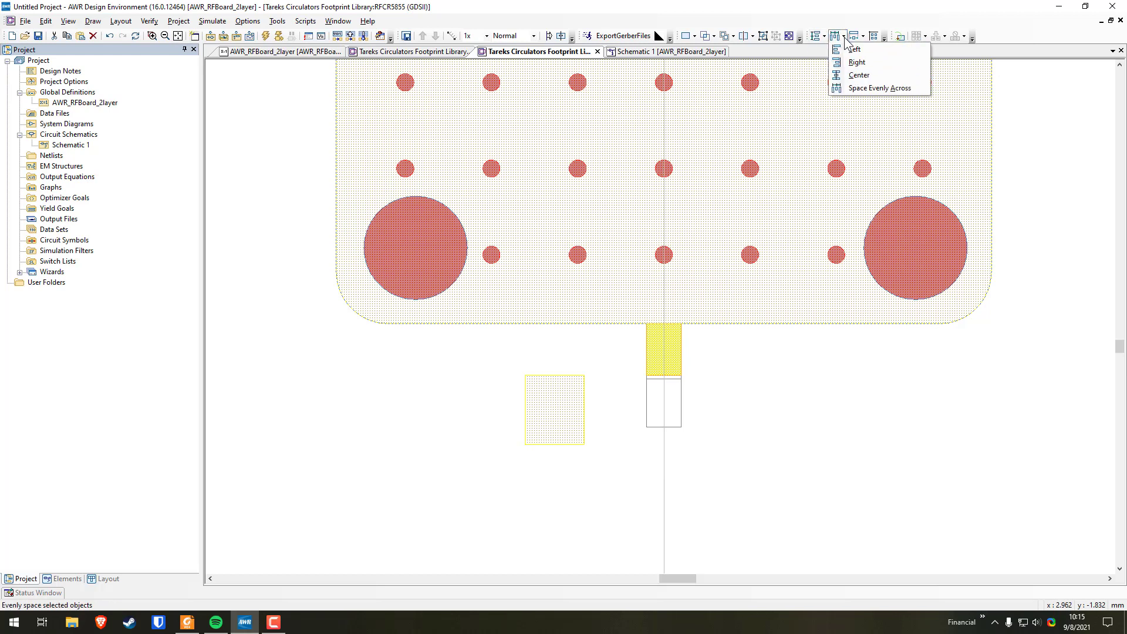
pyautogui.click(859, 76)
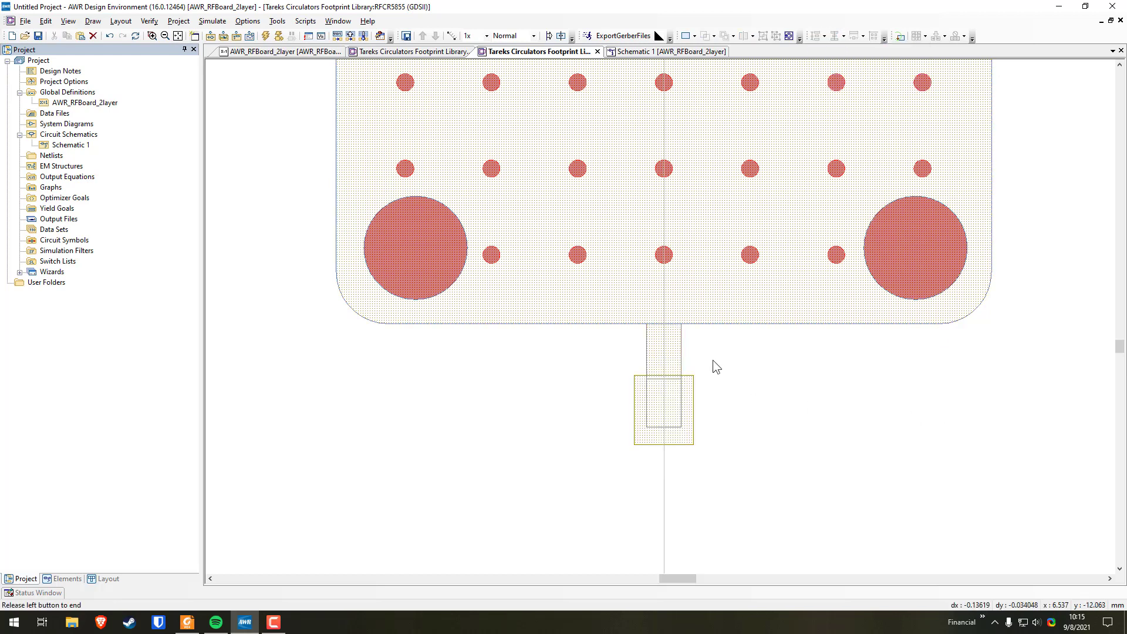
pyautogui.press('Escape')
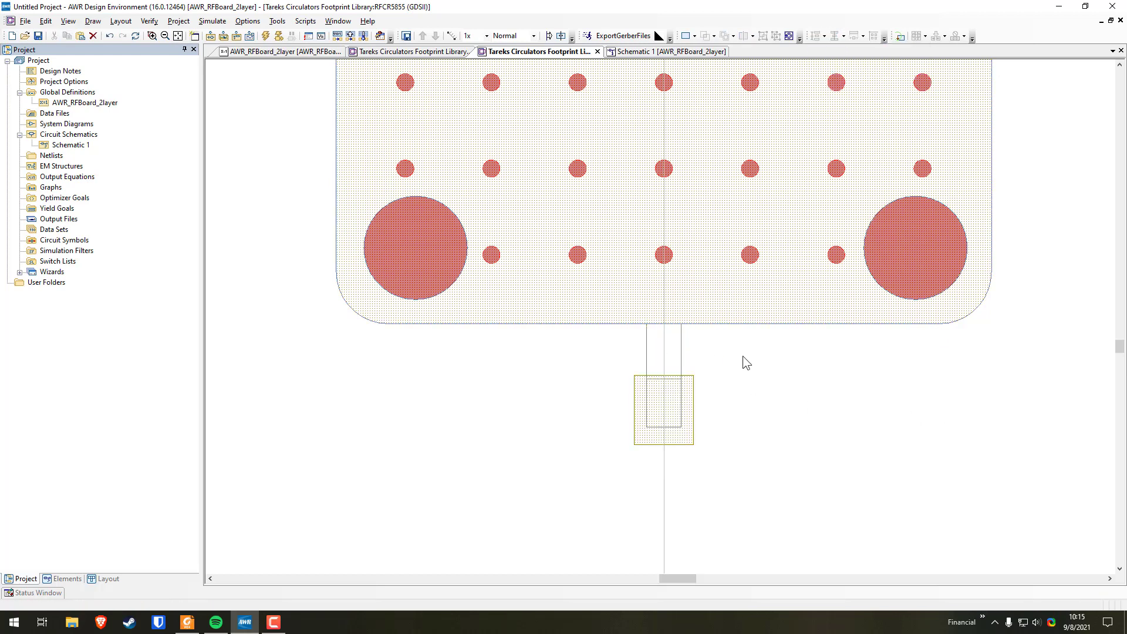
# Add a cell port along the full outer edge of the left copper pad.
pyautogui.scroll(-5, 742, 356)
pyautogui.scroll(6, 526, 202)
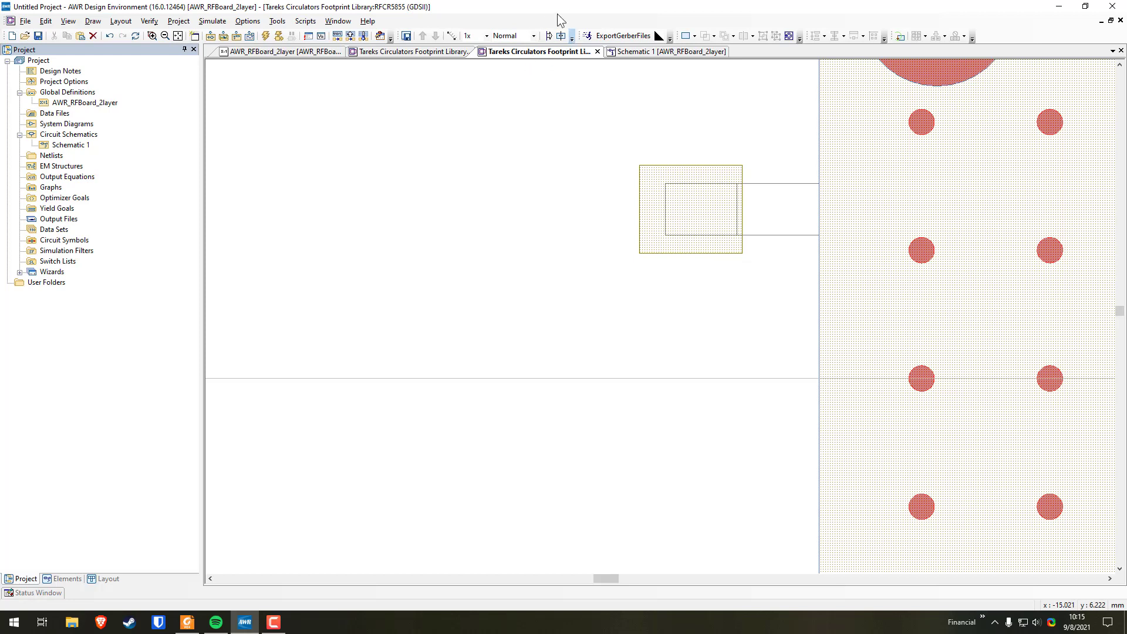
pyautogui.click(549, 36)
pyautogui.moveTo(640, 254); pyautogui.dragTo(640, 165)
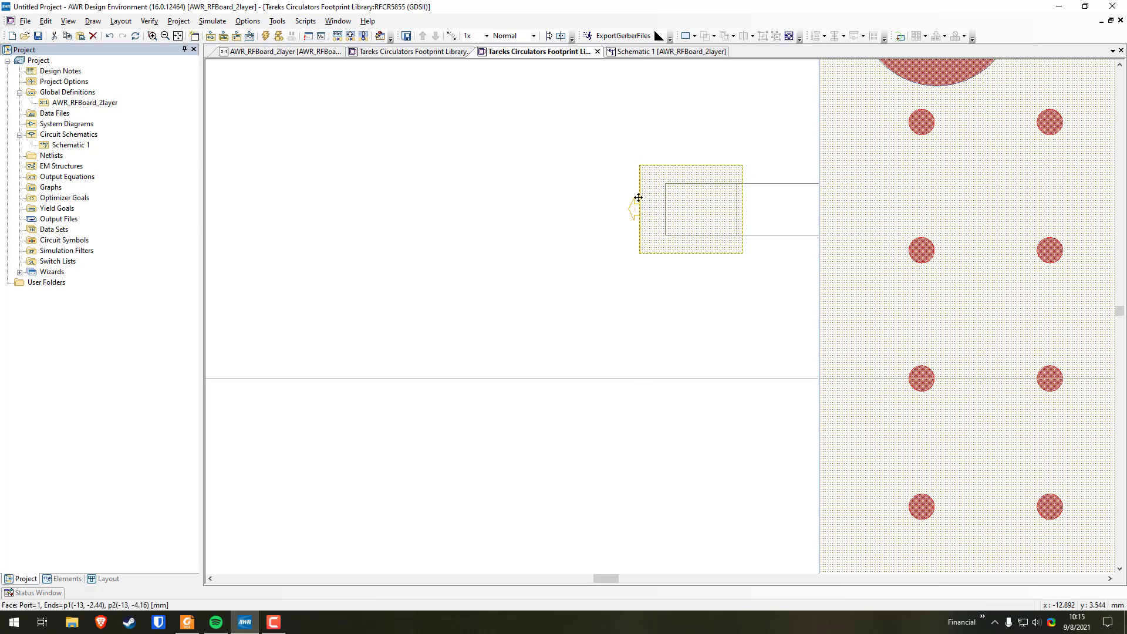
# Add a cell port along the outer edge of the right copper pad.
pyautogui.hscroll(10, 971, 277)
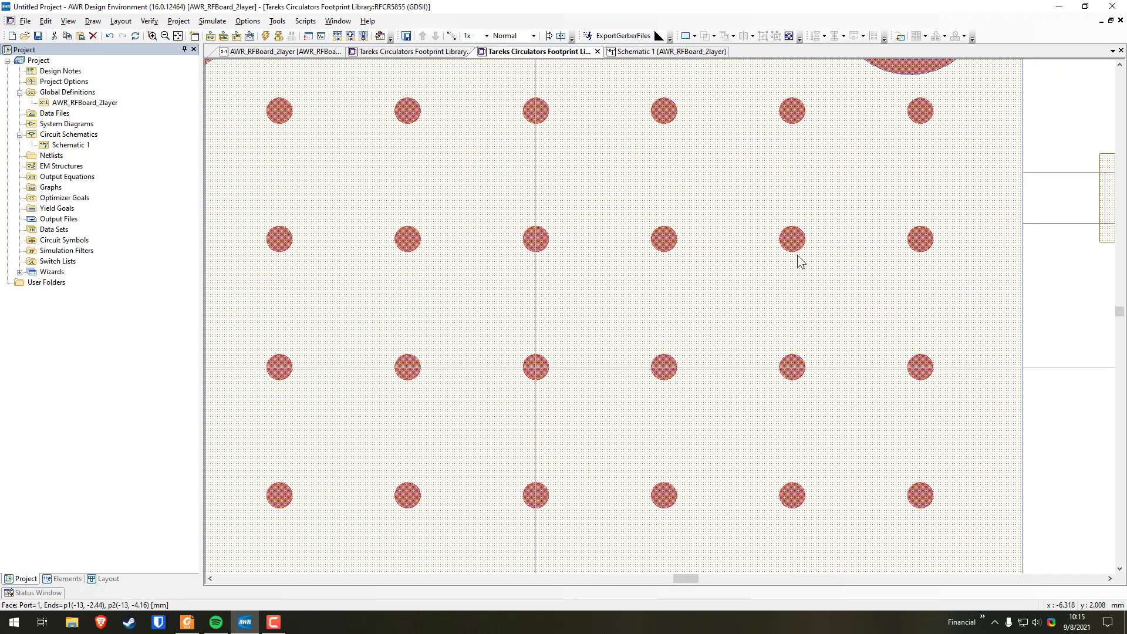
pyautogui.click(549, 35)
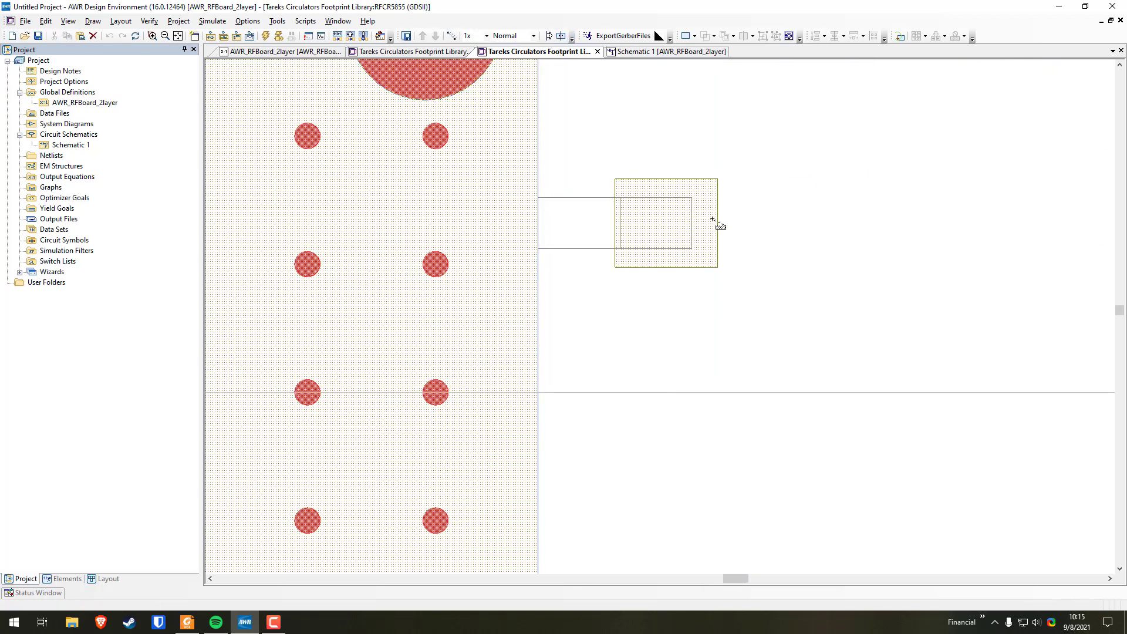
pyautogui.moveTo(718, 180); pyautogui.dragTo(718, 253)
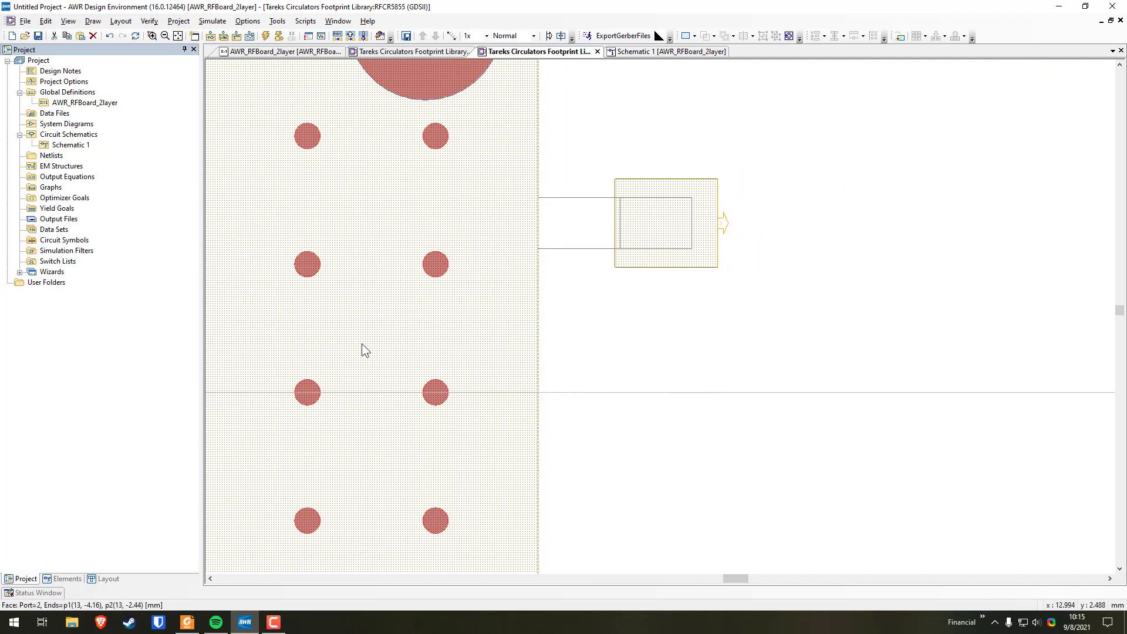
# Add a cell port along the lower edge of the bottom copper pad.
pyautogui.scroll(-10, 354, 361)
pyautogui.hscroll(-3, 487, 360)
pyautogui.hscroll(-5, 710, 393)
pyautogui.scroll(1, 709, 392)
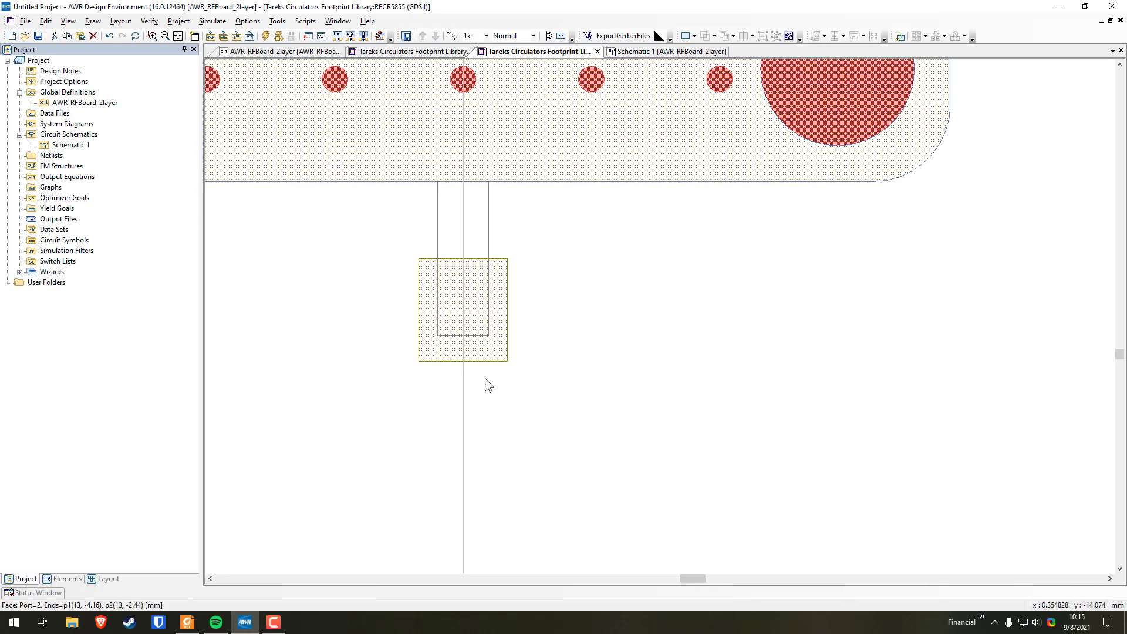
pyautogui.click(550, 37)
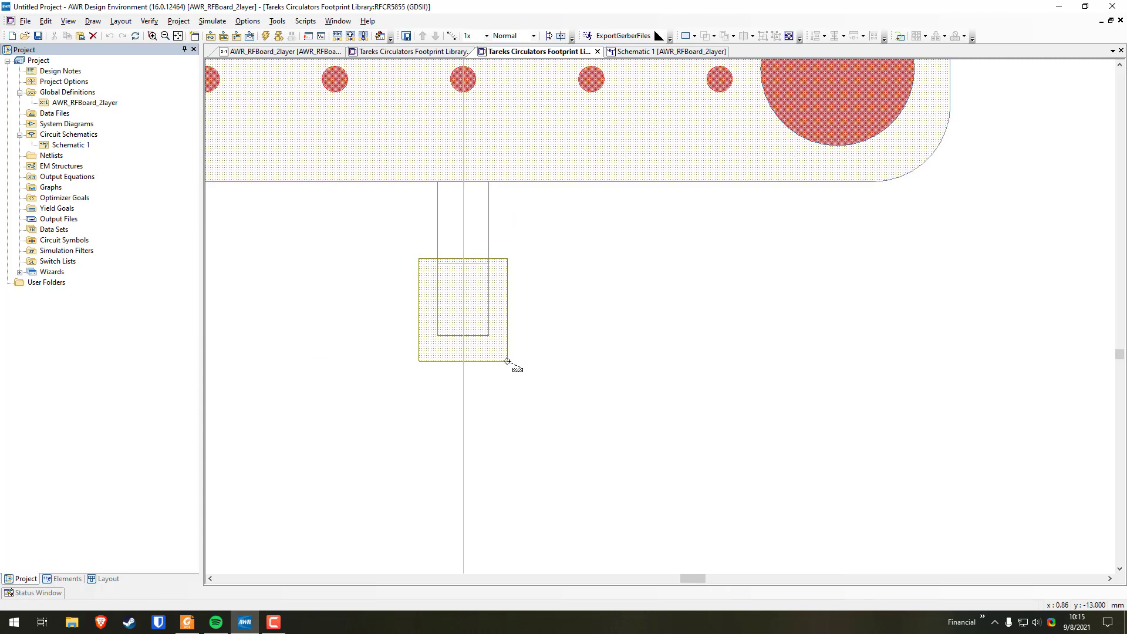
pyautogui.moveTo(507, 361); pyautogui.dragTo(422, 362)
# Start saving the project and open the Google Drive folder My Drive > Academic > FIU PhD > AWR > TareksCirculator.
pyautogui.scroll(-4, 559, 320)
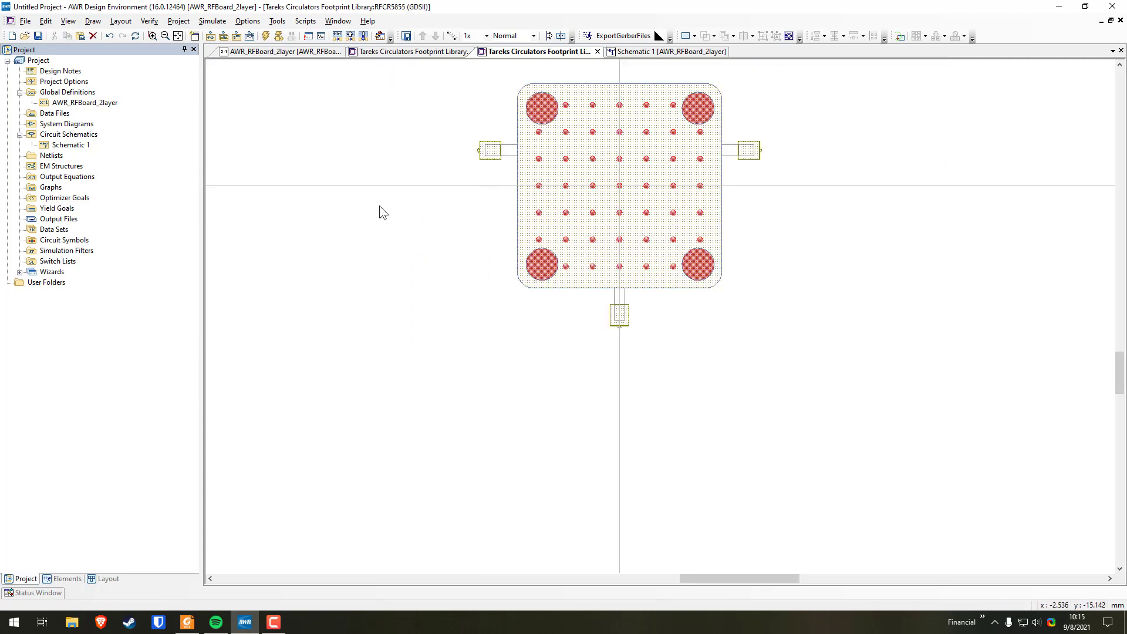
pyautogui.scroll(2, 381, 211)
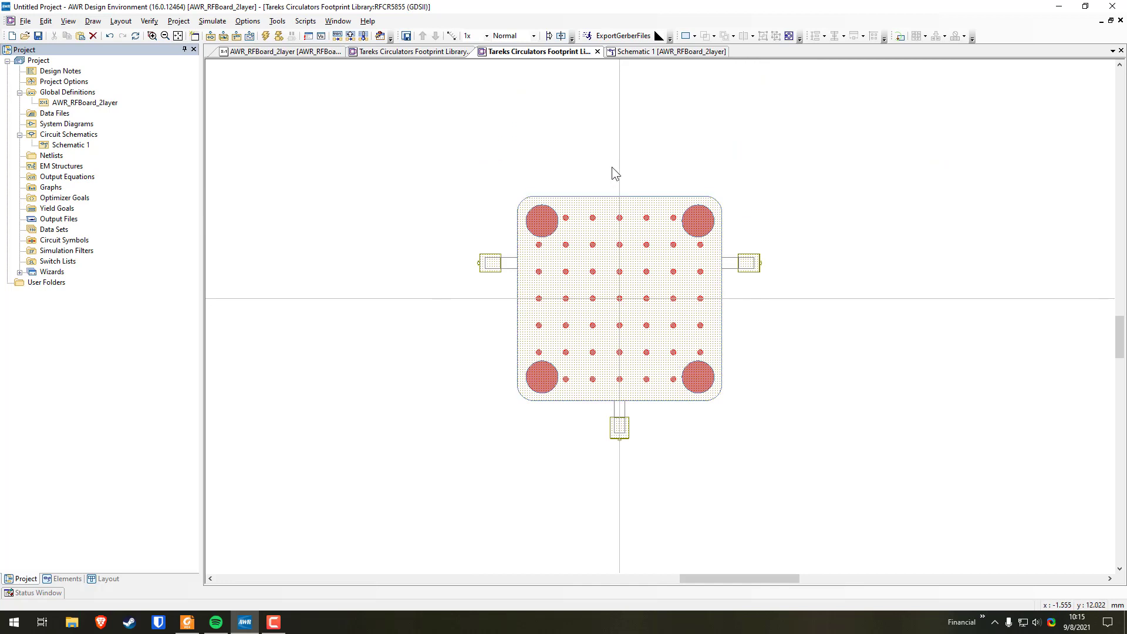
pyautogui.hotkey('ctrl', 's')
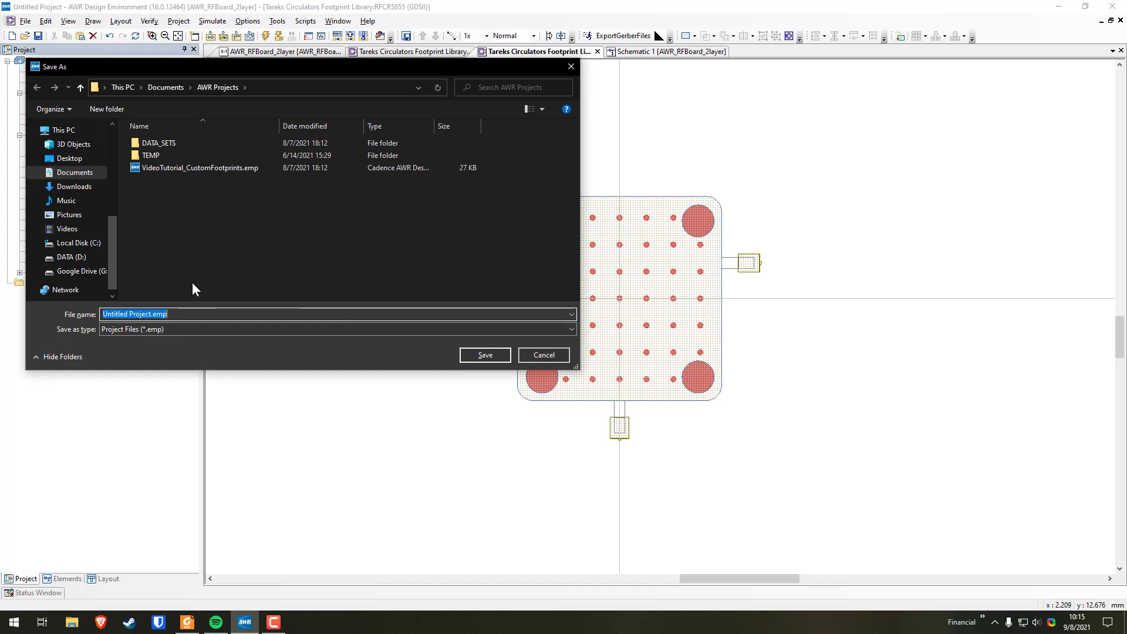
pyautogui.click(79, 271)
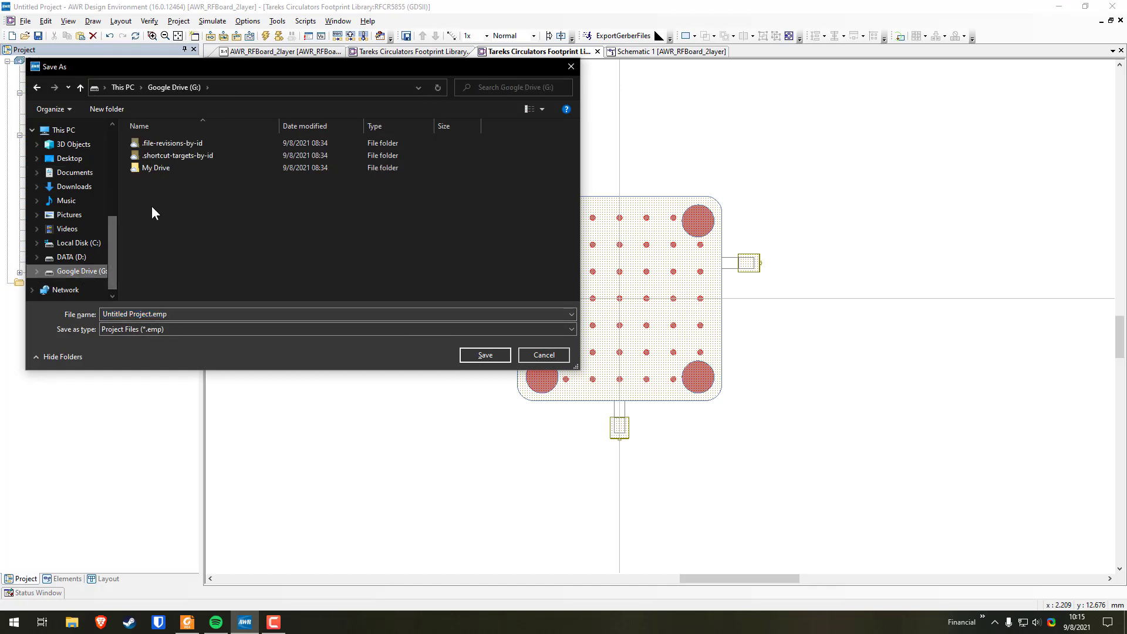
pyautogui.doubleClick(155, 169)
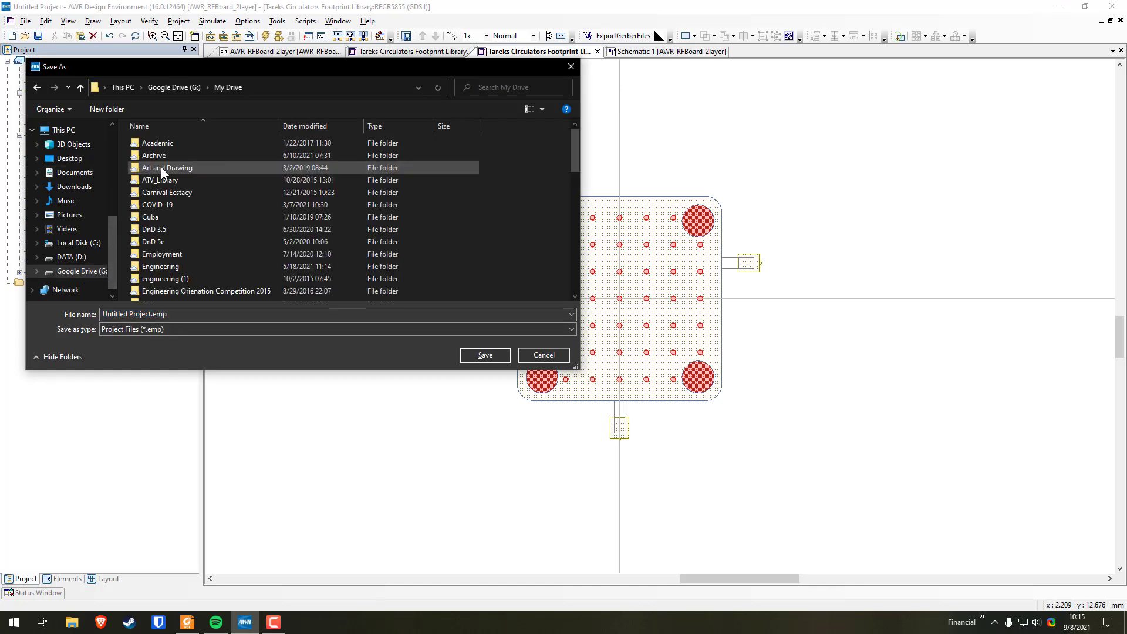
pyautogui.doubleClick(181, 143)
pyautogui.doubleClick(168, 217)
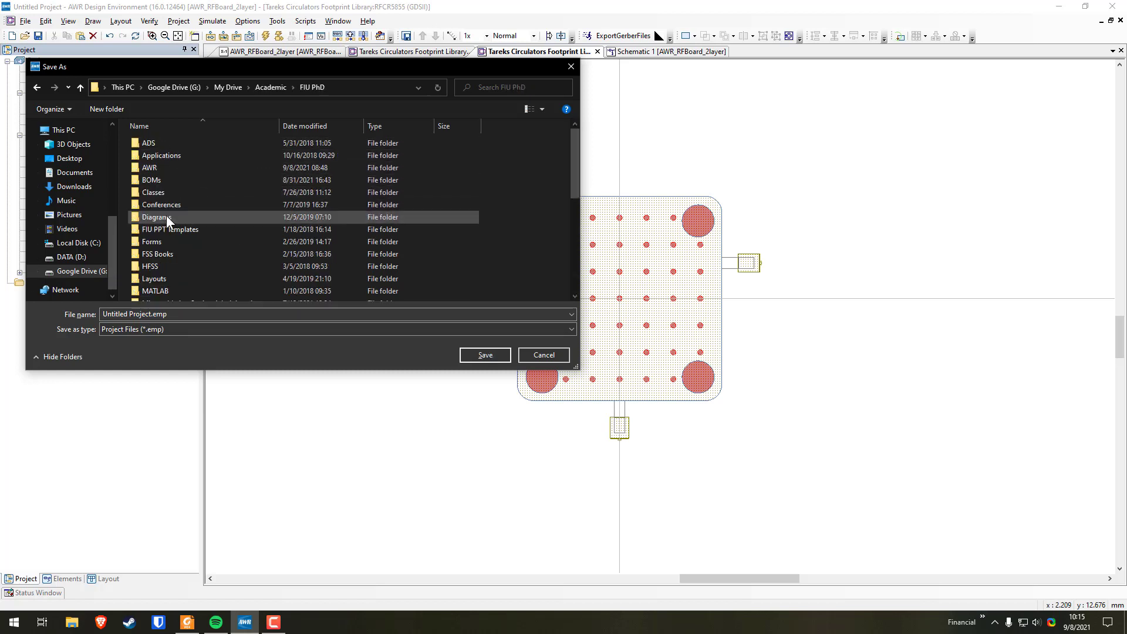
pyautogui.doubleClick(175, 168)
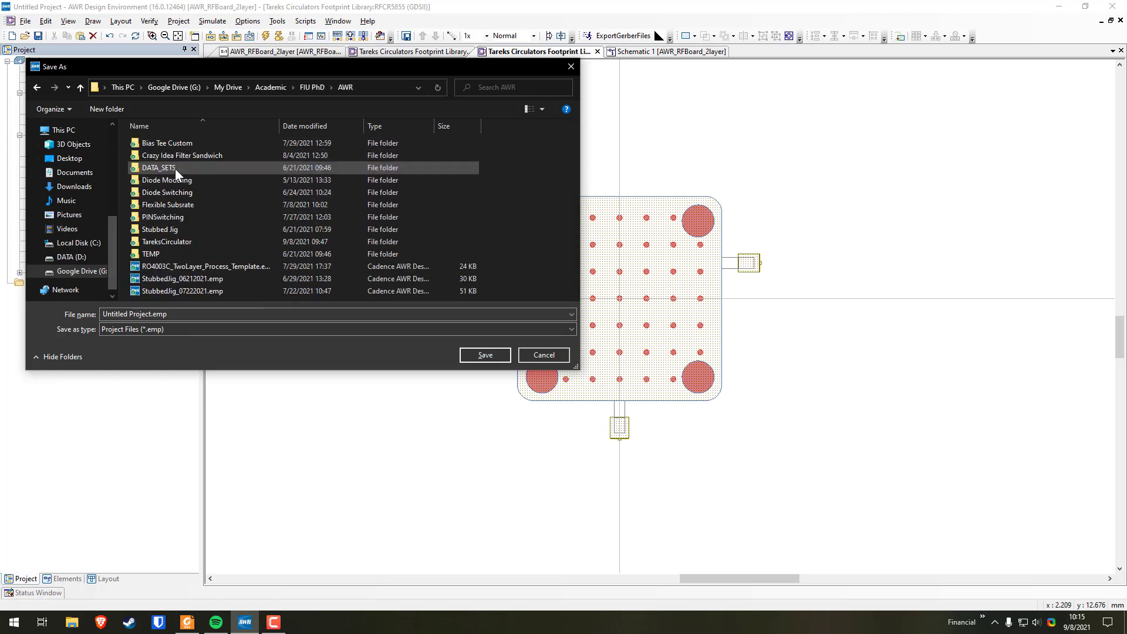
pyautogui.doubleClick(170, 242)
# Save the project as TareksCirculator_09082021_Video.emp, including the edits to the RFCR5855 layout cell.
pyautogui.click(176, 315)
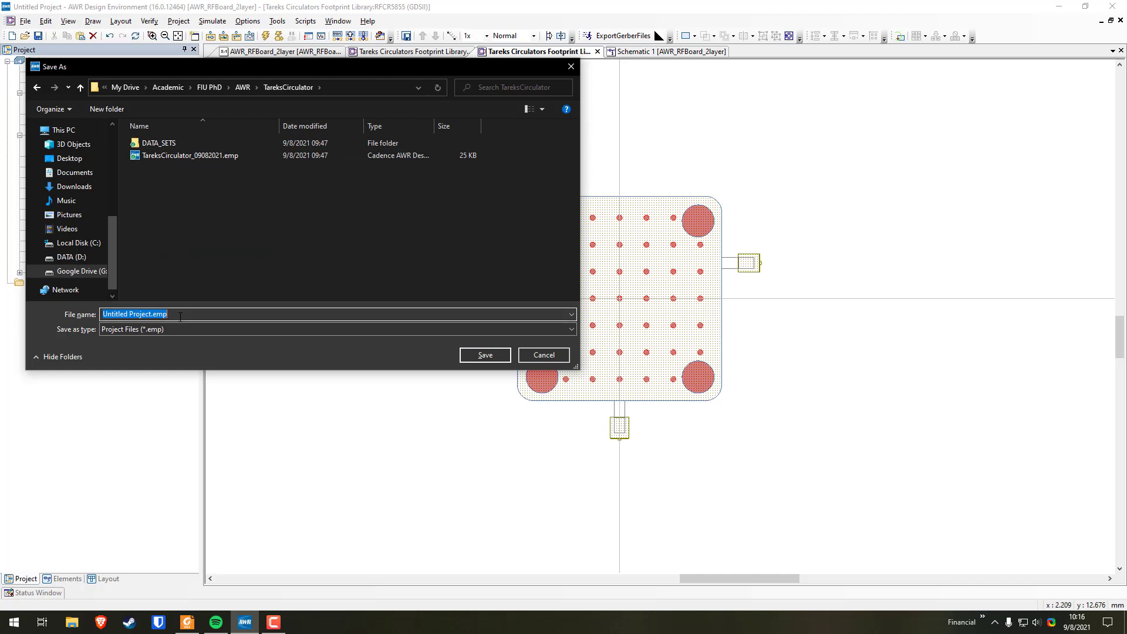
pyautogui.click(196, 156)
pyautogui.click(184, 315)
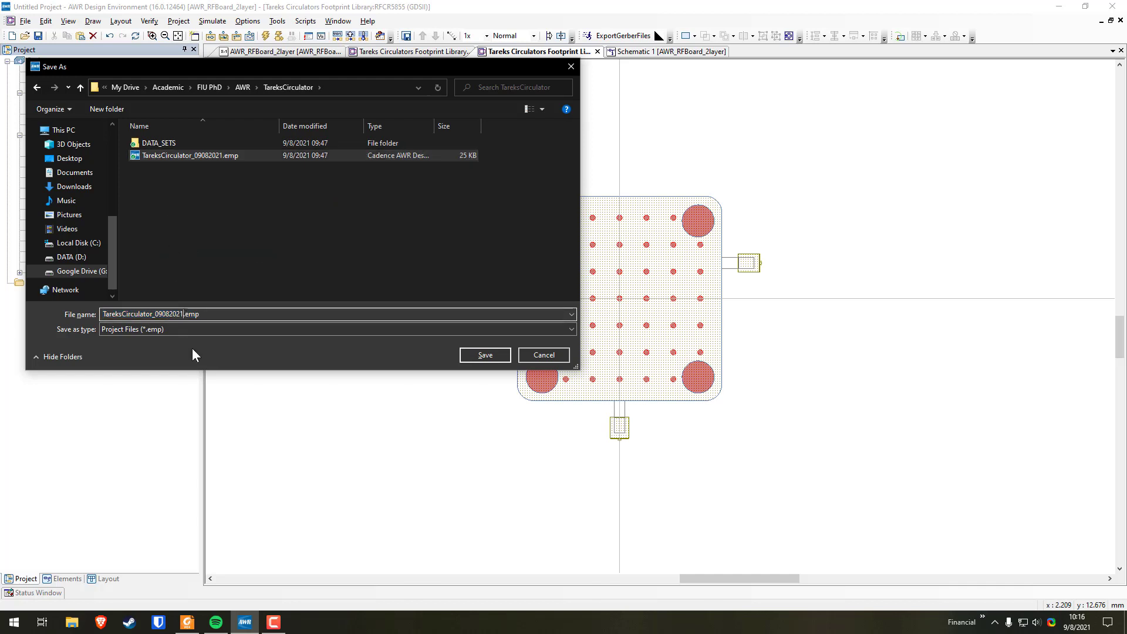
pyautogui.write('_')
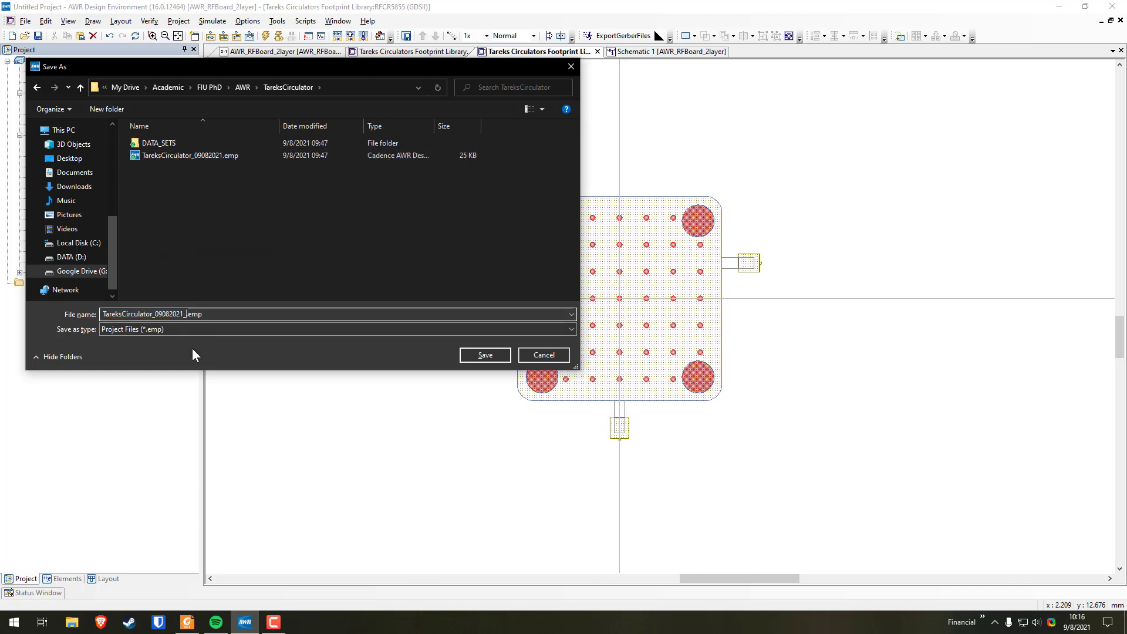
pyautogui.write('Video')
pyautogui.press('Return')
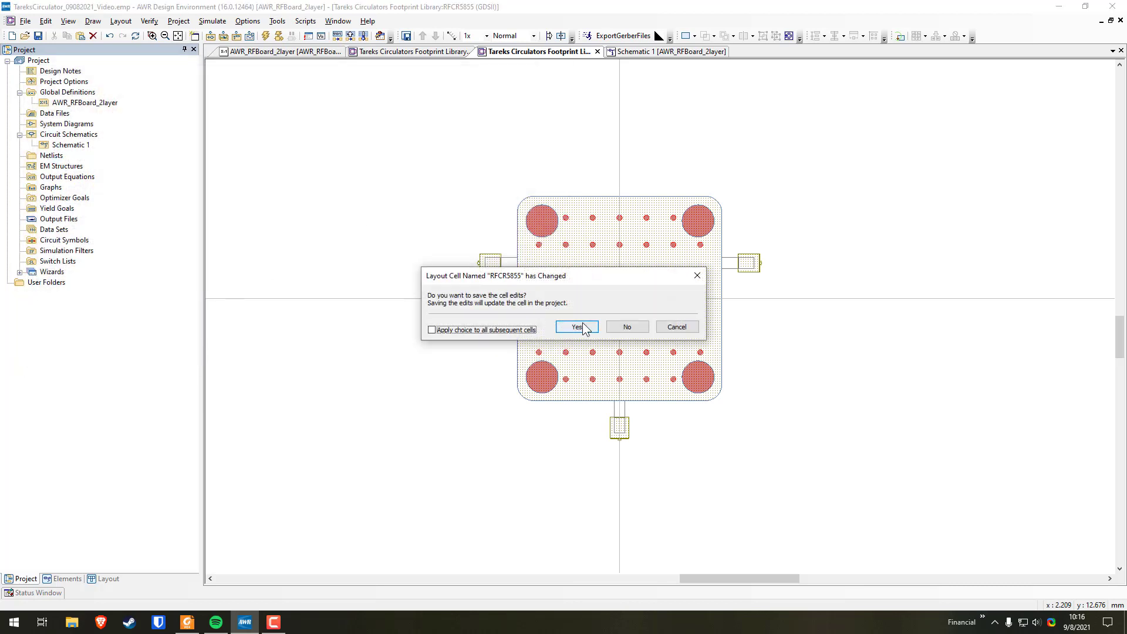
pyautogui.click(577, 327)
pyautogui.click(579, 327)
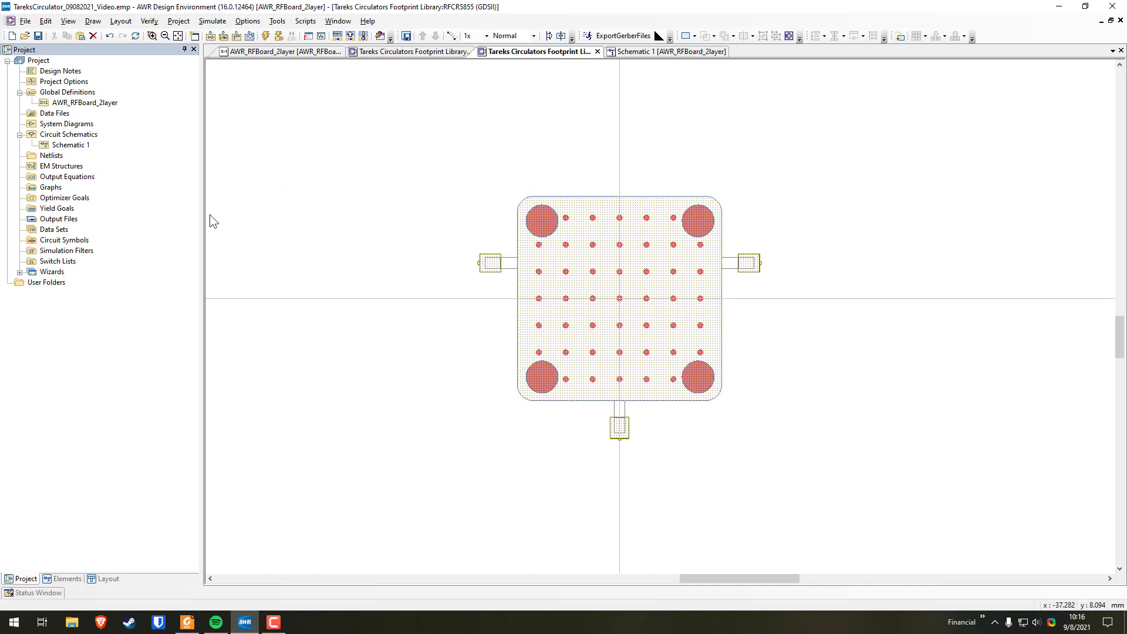
# Open Schematic 1 and shift the MLIN transmission line left to make room beside it.
pyautogui.doubleClick(71, 145)
pyautogui.moveTo(490, 300); pyautogui.dragTo(413, 300)
pyautogui.click(670, 273)
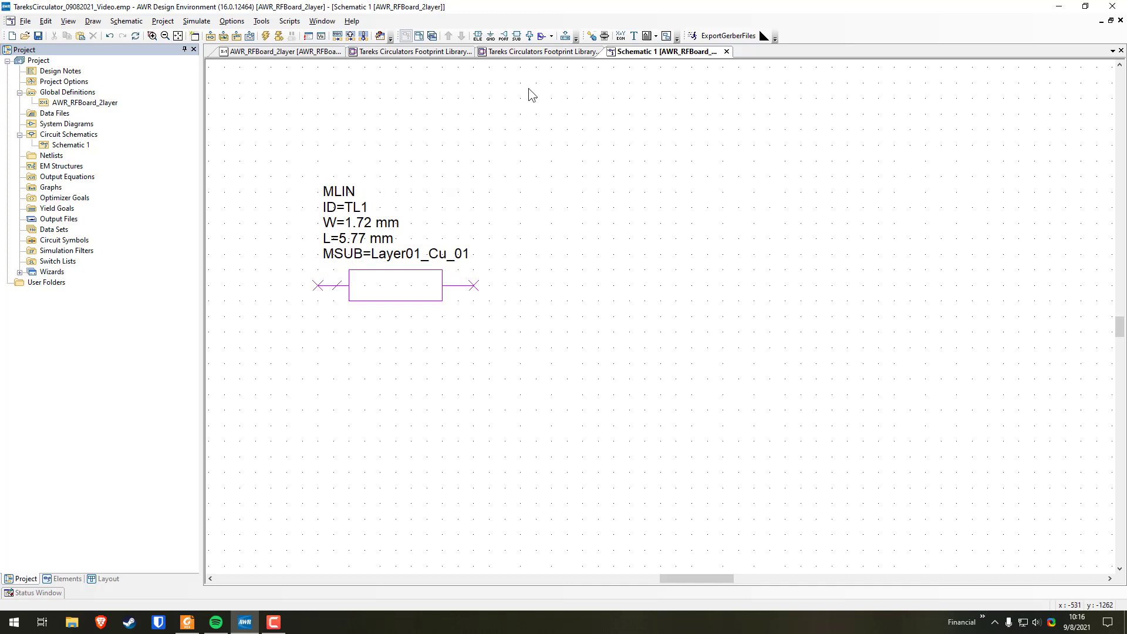
# Add a CIRC closed-form circulator element to the schematic, to the right of the MLIN line.
pyautogui.click(478, 36)
pyautogui.write('CIRC')
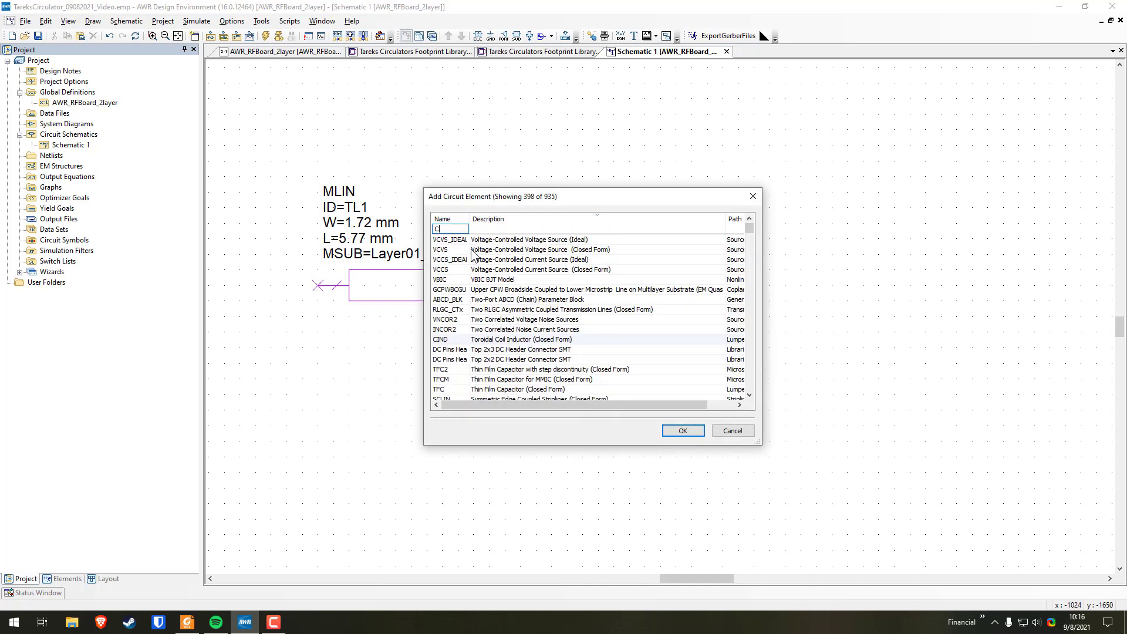
pyautogui.click(541, 241)
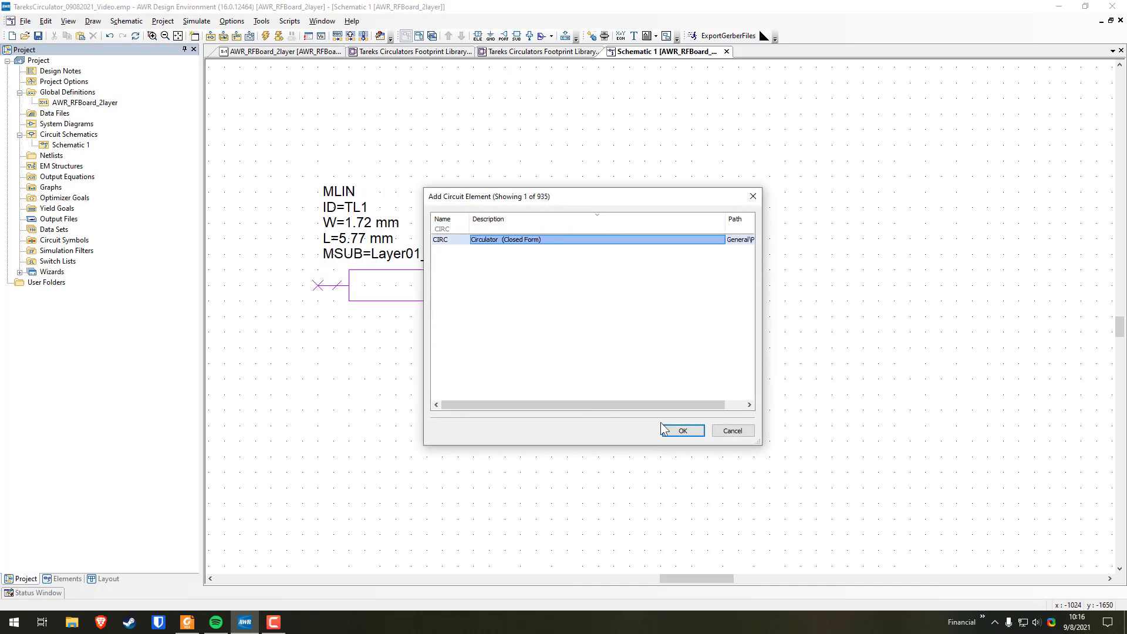
pyautogui.click(681, 430)
pyautogui.click(630, 229)
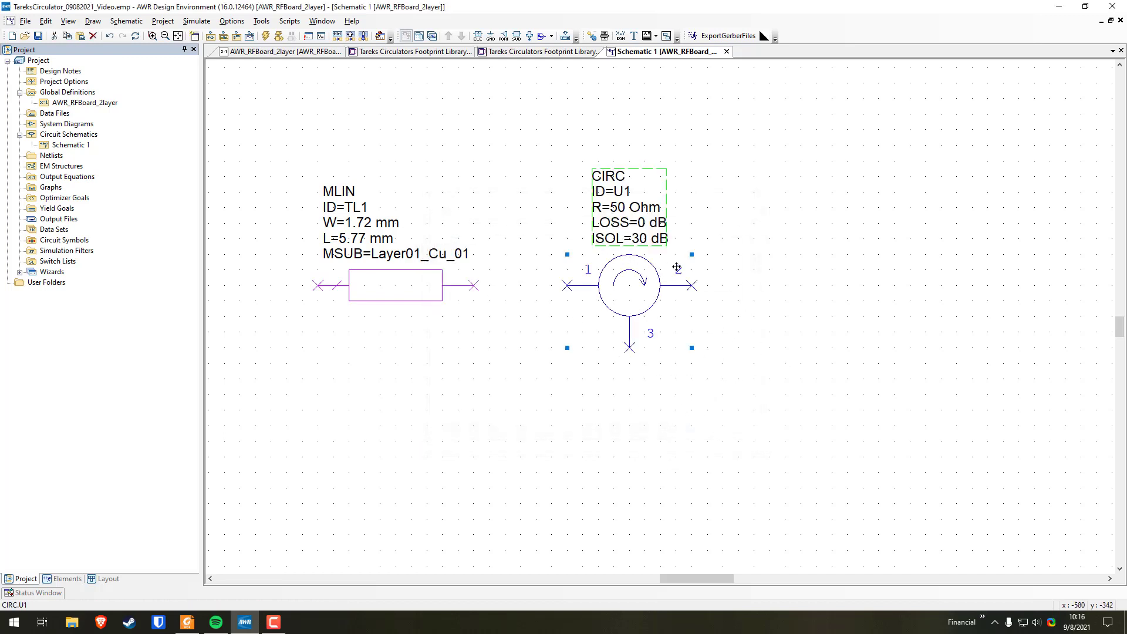
# Assign the RFCR5855 cell from the Tareks Circulators Footprint Library as the circulator's layout.
pyautogui.click(630, 303)
pyautogui.rightClick(632, 288)
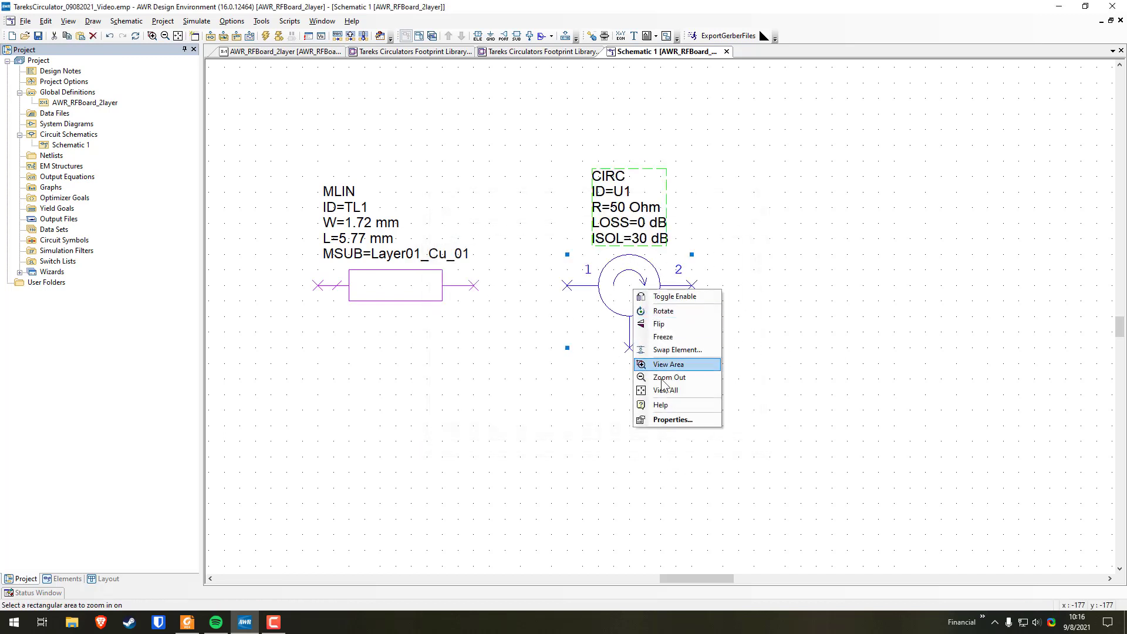
pyautogui.click(668, 418)
pyautogui.click(589, 164)
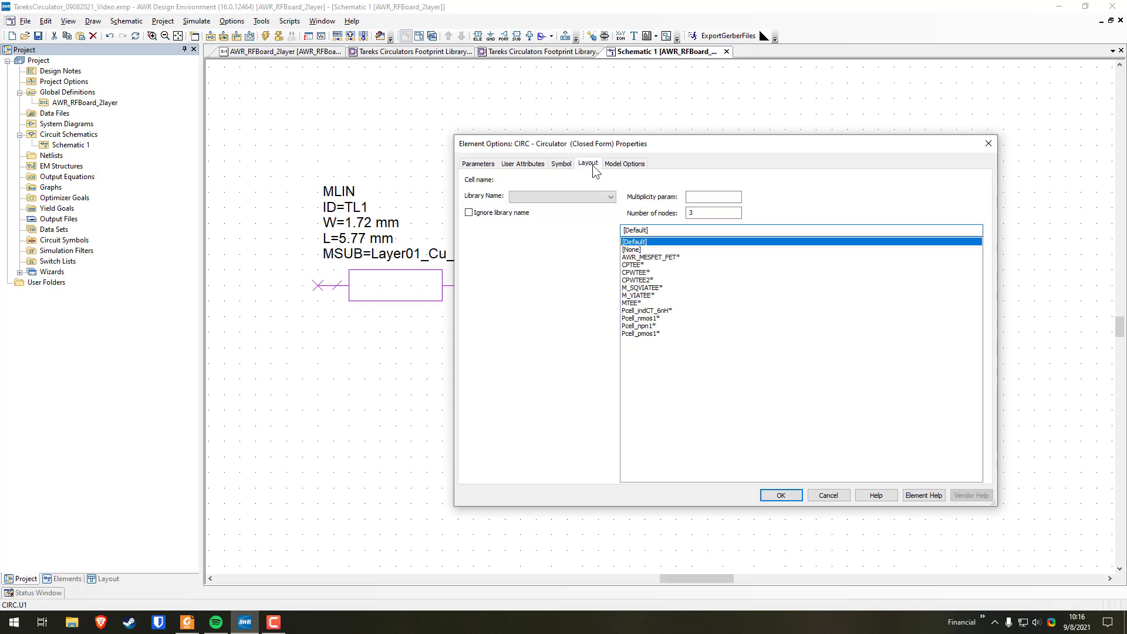
pyautogui.click(548, 196)
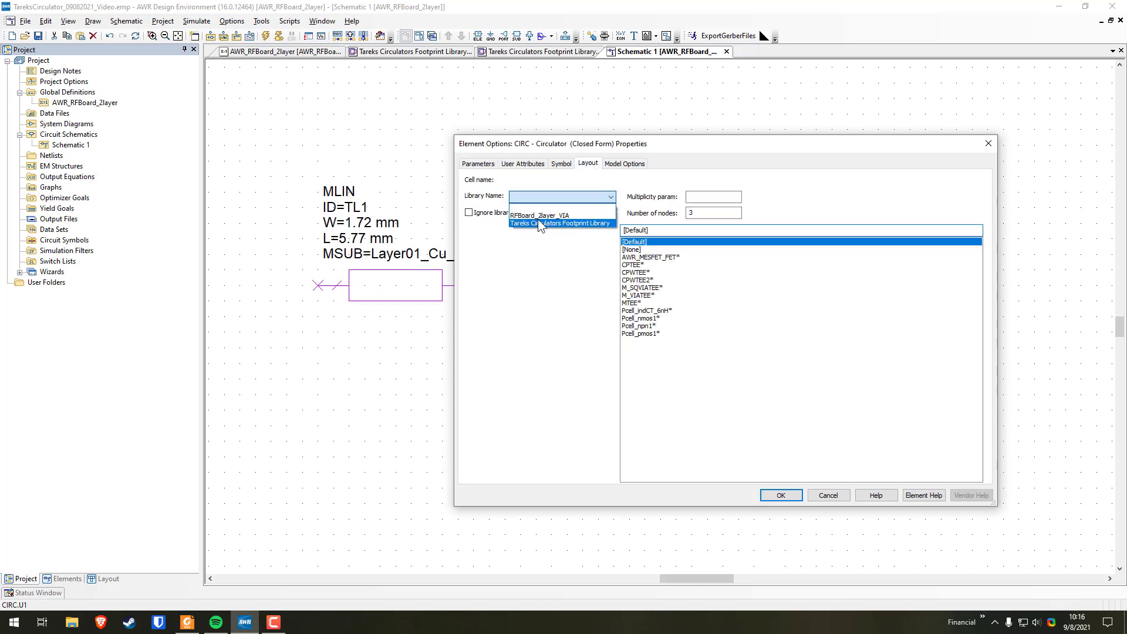
pyautogui.click(547, 224)
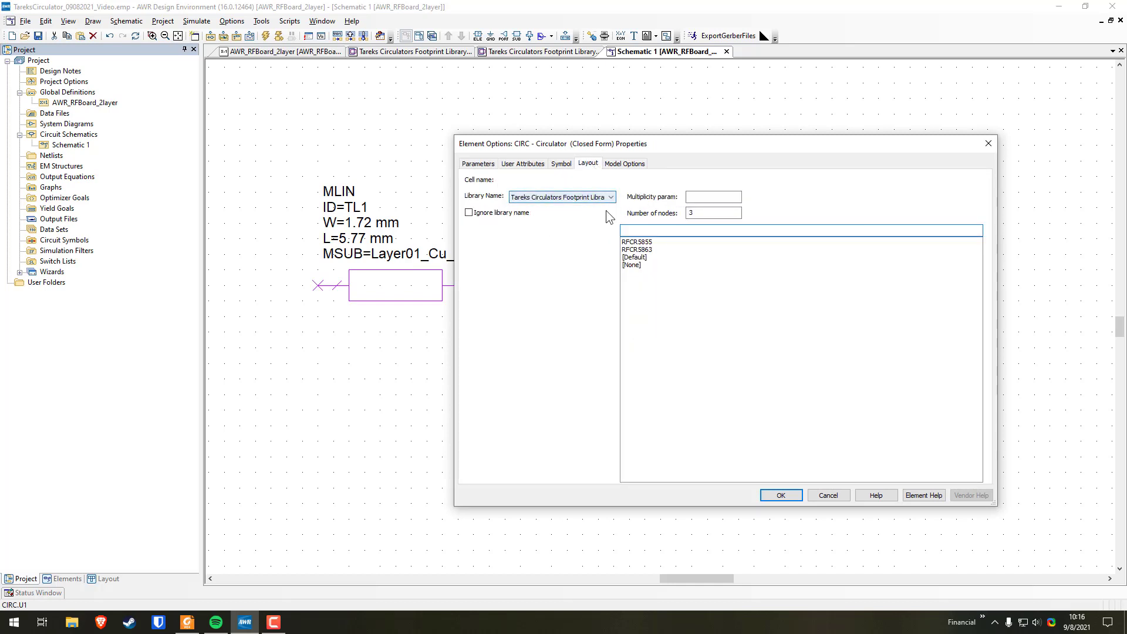
pyautogui.click(664, 240)
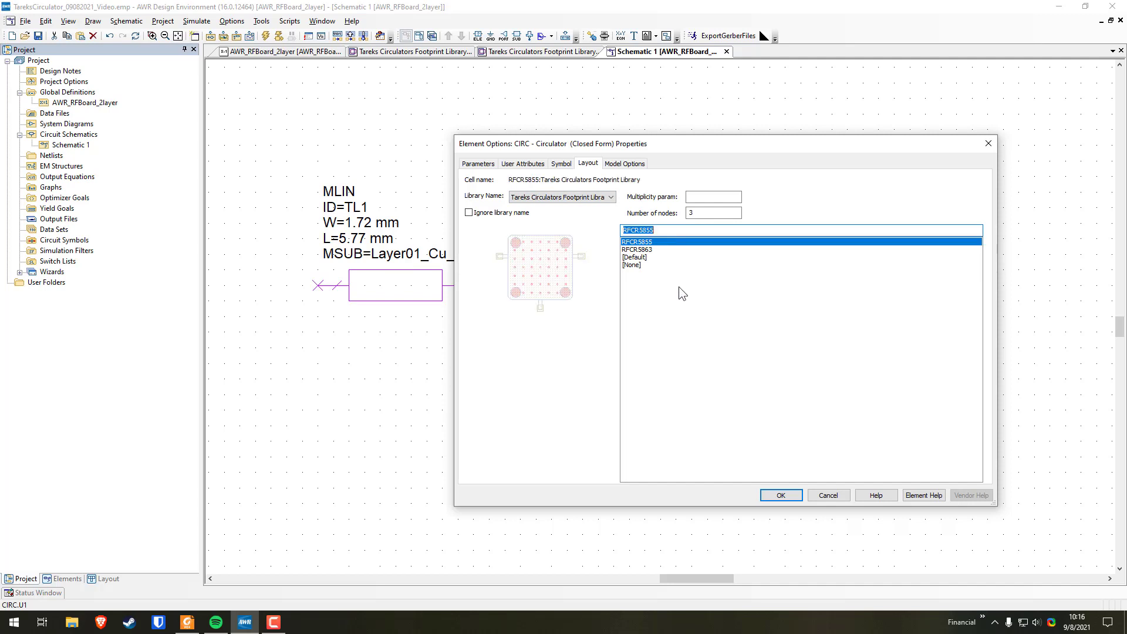
pyautogui.click(782, 495)
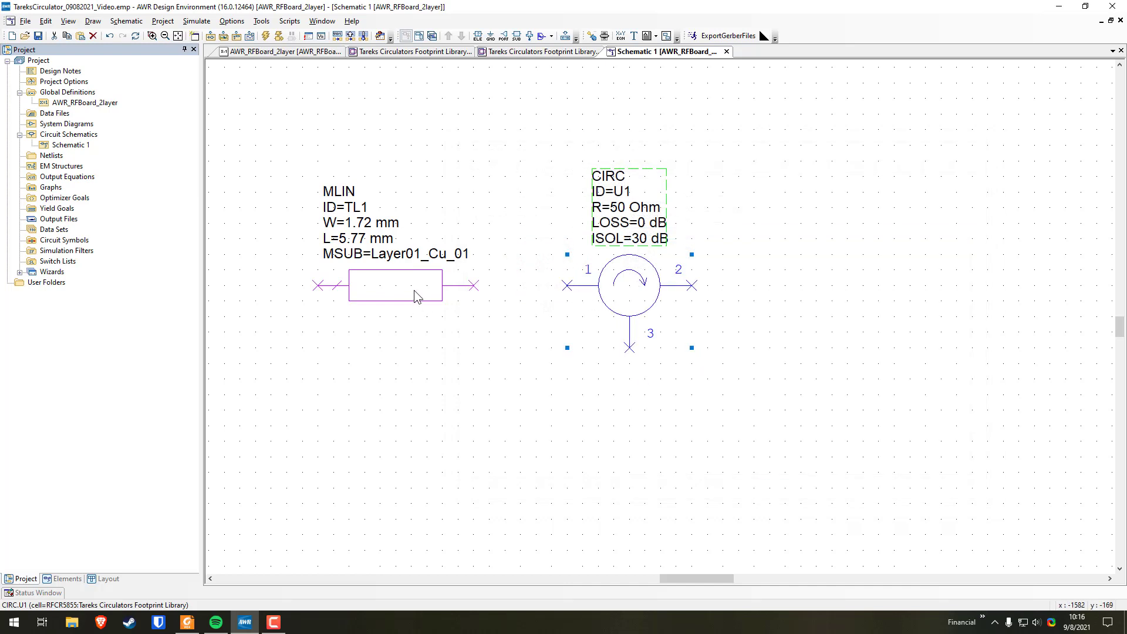
# Connect the MLIN line to circulator port 1 and attach a copy of it to port 2.
pyautogui.moveTo(414, 290); pyautogui.dragTo(507, 290)
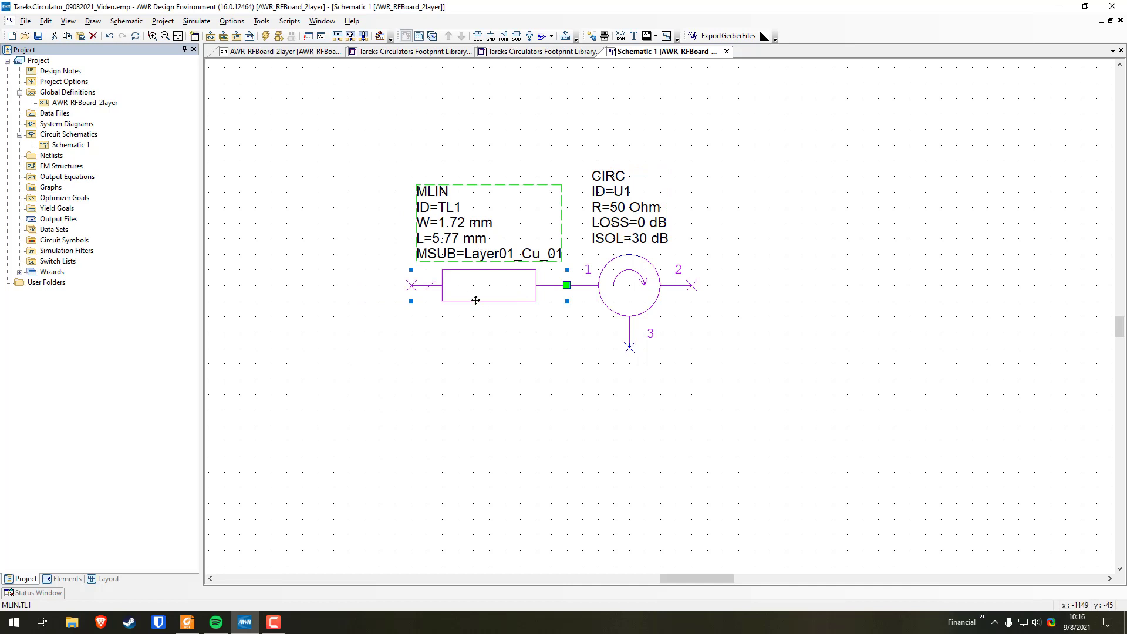
pyautogui.hotkey('ctrl', 'c')
pyautogui.hotkey('ctrl', 'v')
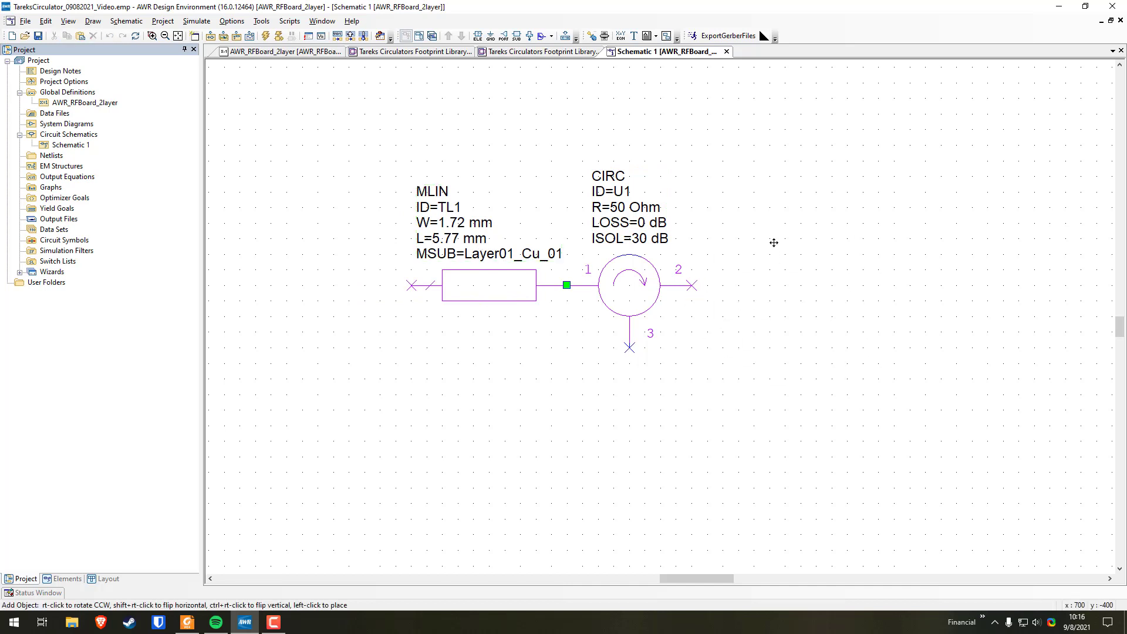
pyautogui.click(773, 253)
# Attach a vertically rotated copy of the MLIN line to circulator port 3 and move its parameter text clear of the symbol.
pyautogui.hotkey('ctrl', 'v')
pyautogui.rightClick(676, 414)
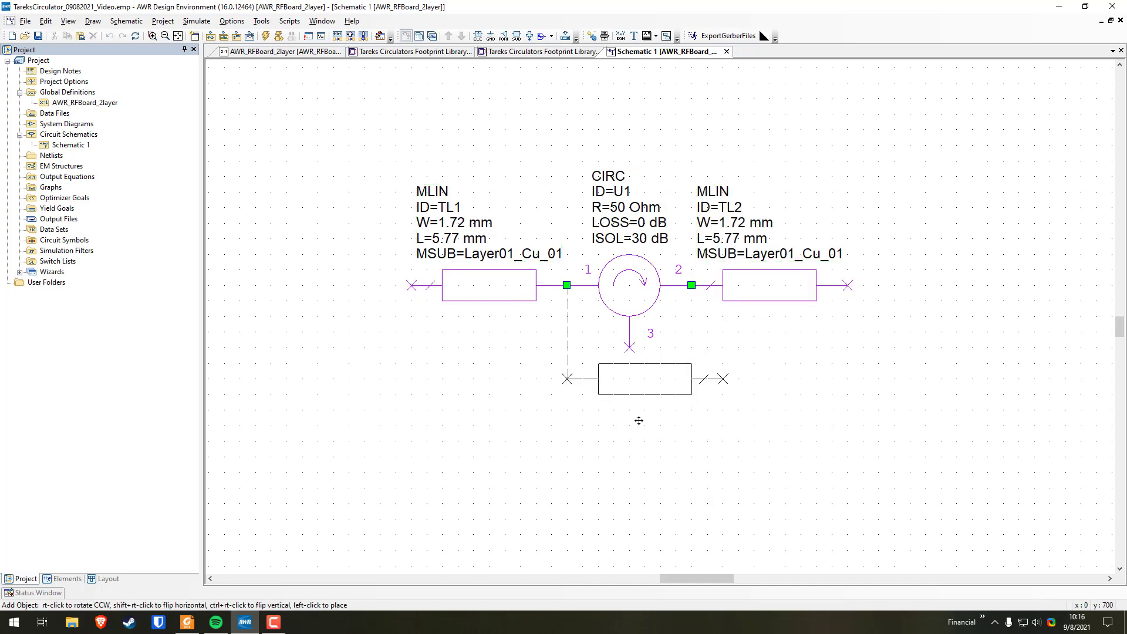
pyautogui.click(677, 426)
pyautogui.scroll(-1, 794, 428)
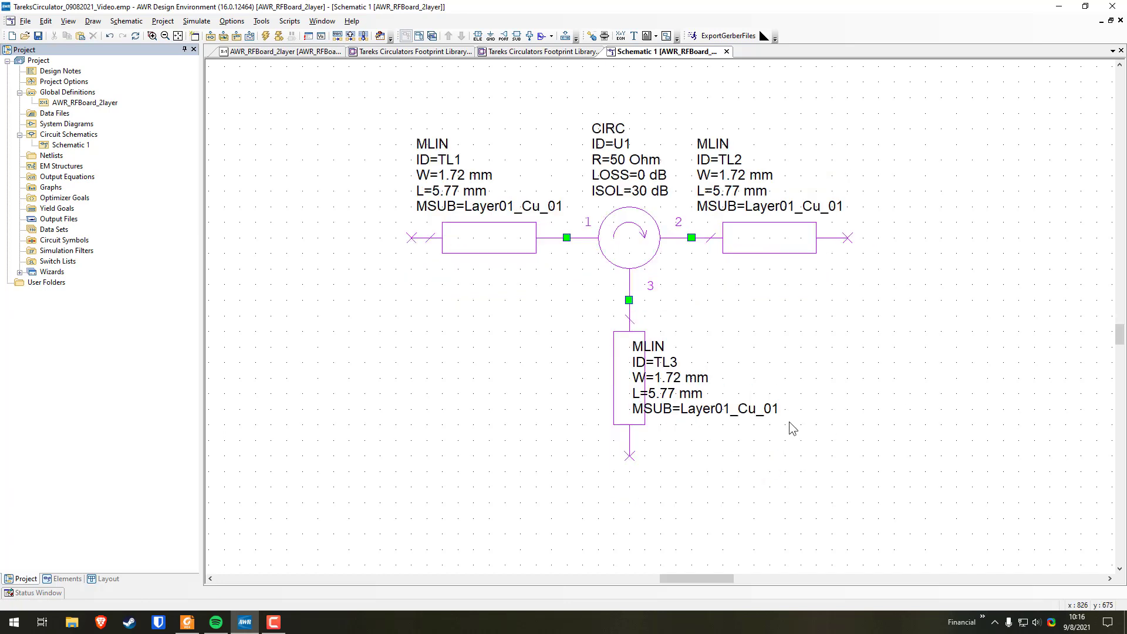
pyautogui.moveTo(677, 394); pyautogui.dragTo(722, 394)
pyautogui.scroll(-2, 663, 308)
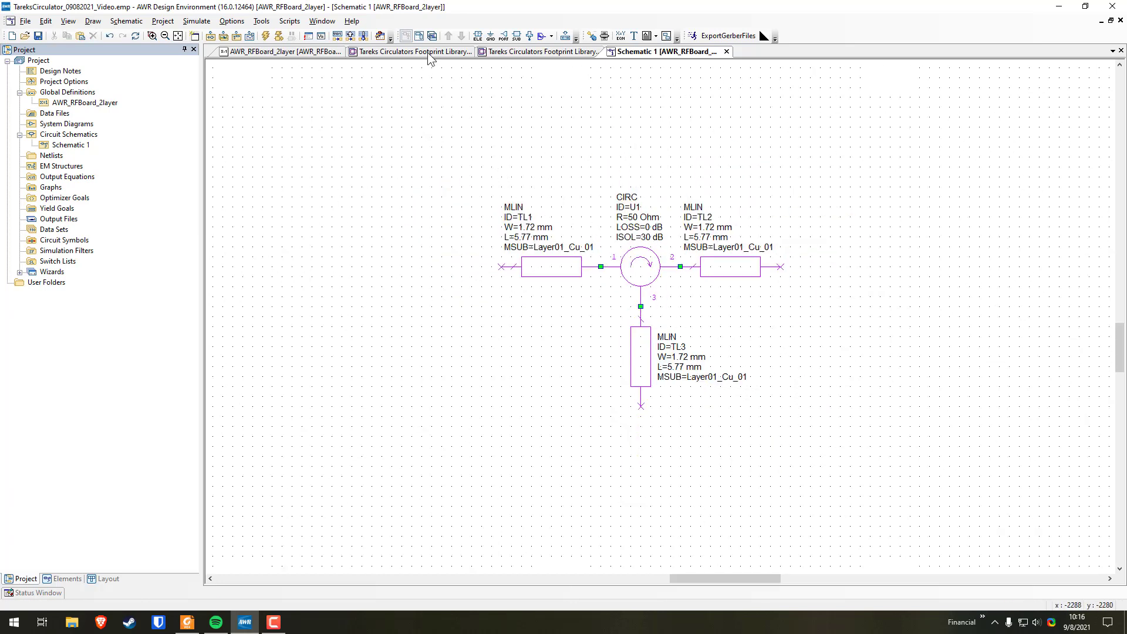
# Open the layout view of Schematic 1 and snap the circulator footprint and its three lines together.
pyautogui.click(763, 35)
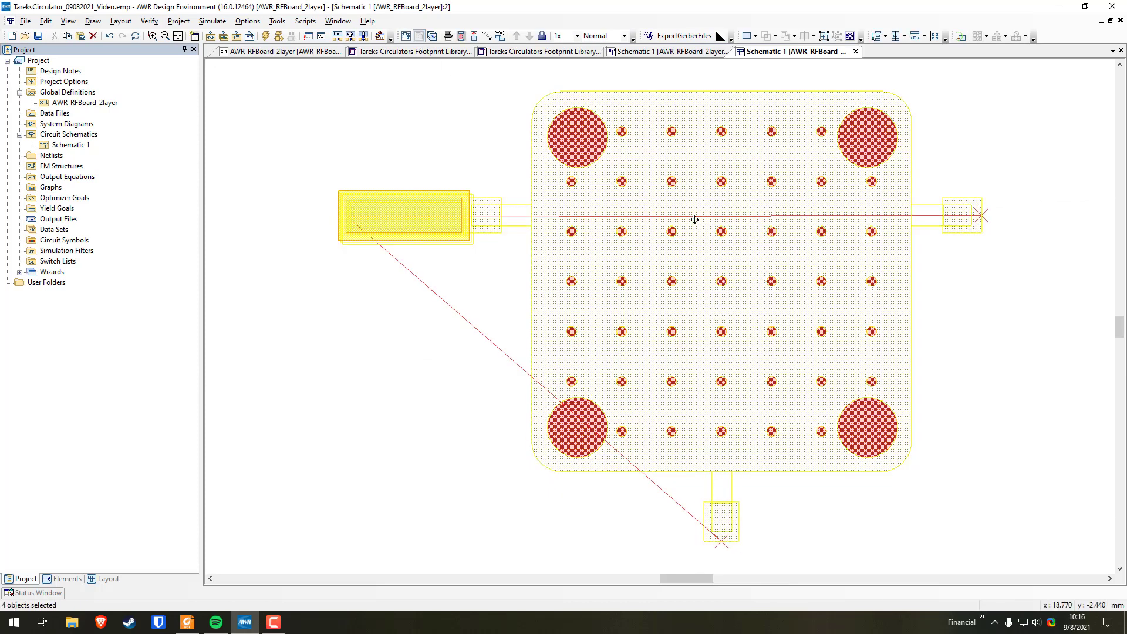
pyautogui.click(461, 36)
pyautogui.click(1021, 382)
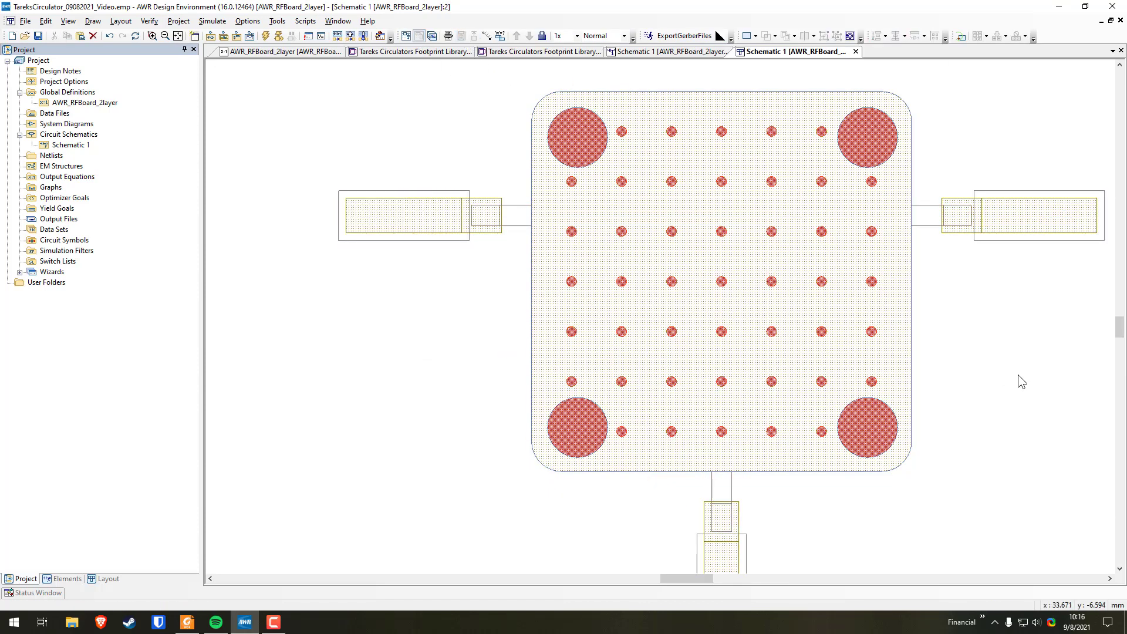
pyautogui.scroll(-2, 1011, 383)
pyautogui.scroll(1, 757, 507)
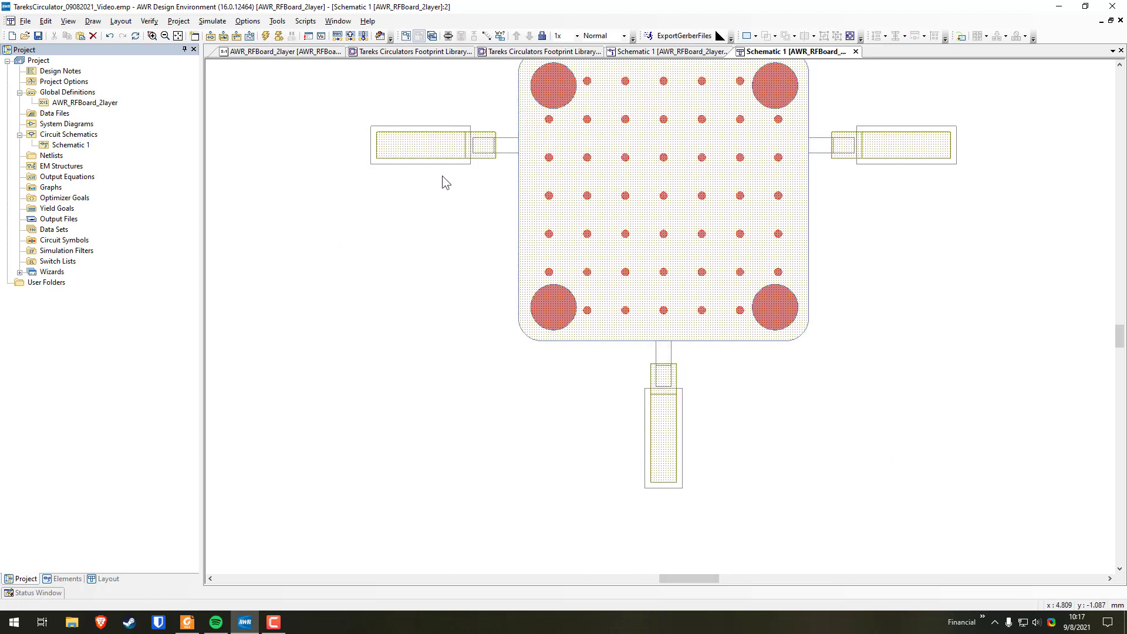
pyautogui.scroll(2, 447, 183)
pyautogui.scroll(-1, 500, 258)
# Hide the Cu_01-, Cu_01+, Cu_02- and Cu_02+ drawing layers in the layout.
pyautogui.click(108, 579)
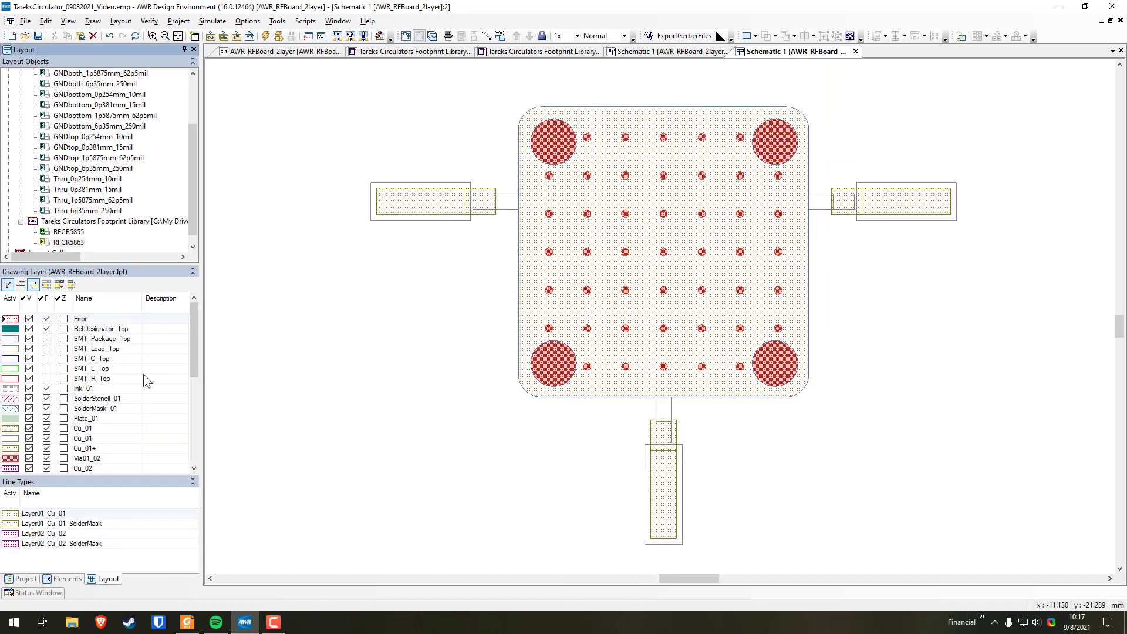
pyautogui.moveTo(197, 346)
pyautogui.mouseDown()
pyautogui.moveTo(188, 371)
pyautogui.moveTo(183, 319)
pyautogui.moveTo(176, 411)
pyautogui.moveTo(175, 365)
pyautogui.mouseUp()
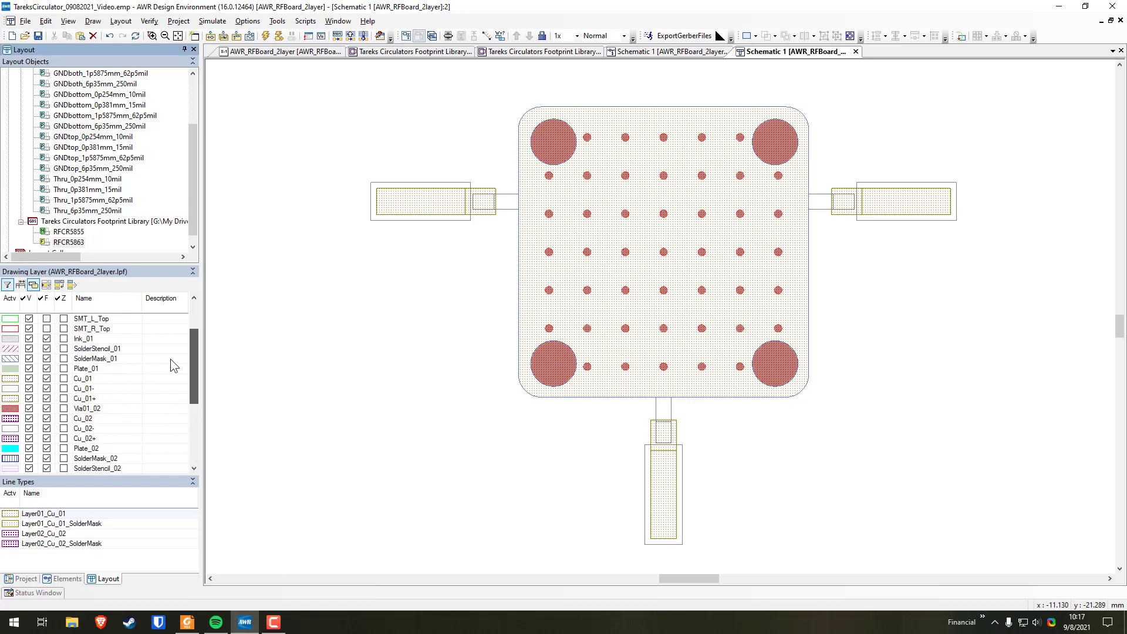
pyautogui.click(29, 389)
pyautogui.click(29, 398)
pyautogui.click(29, 428)
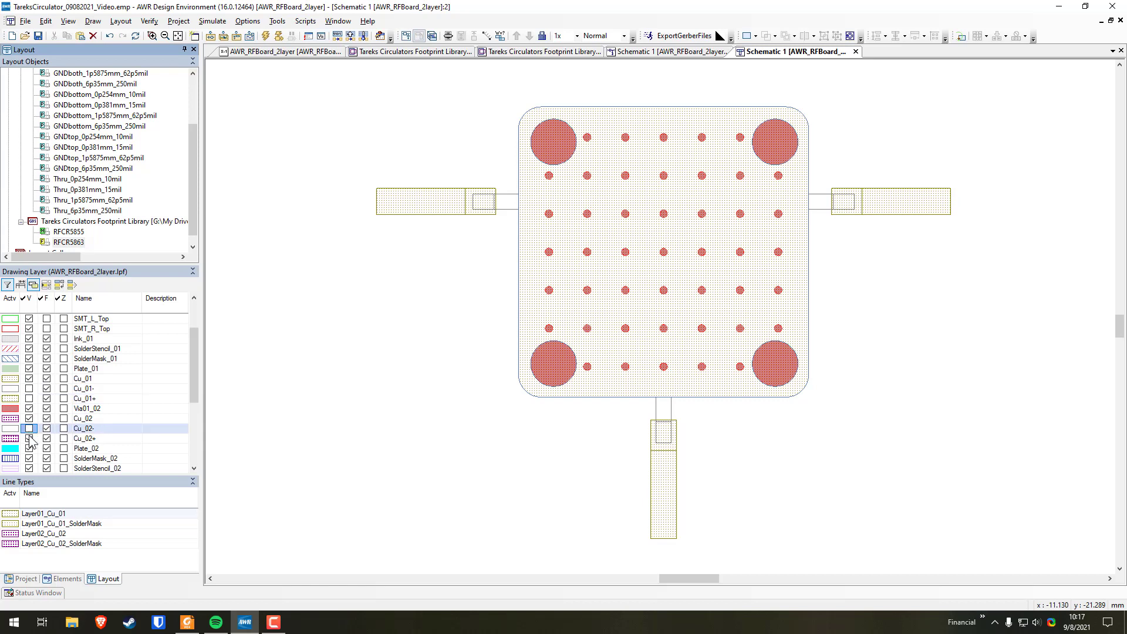
pyautogui.click(29, 438)
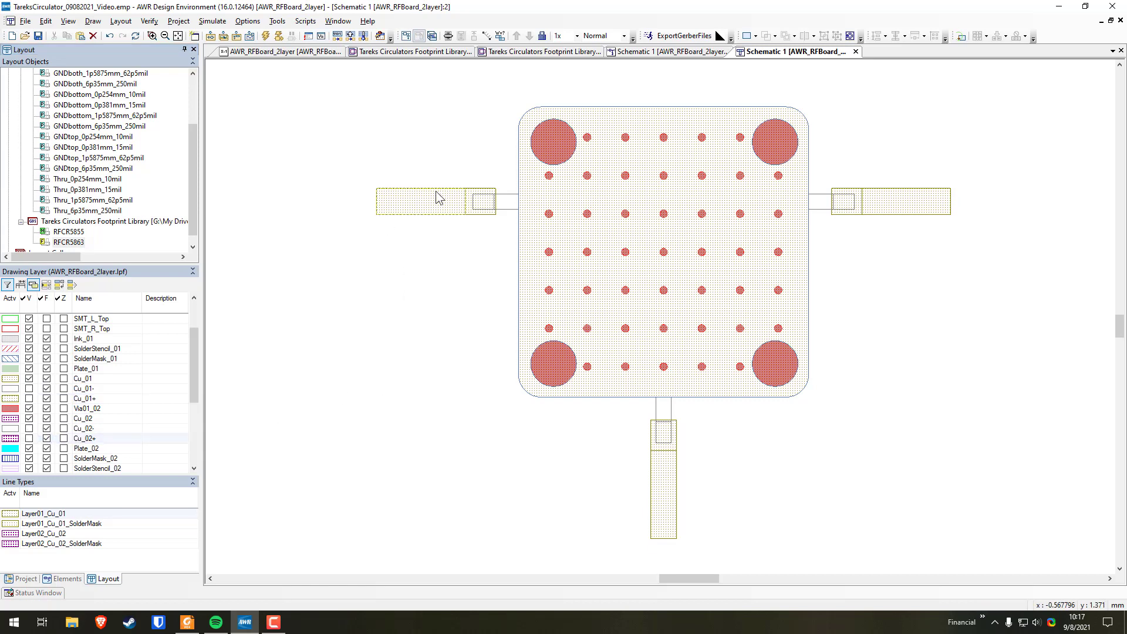
pyautogui.scroll(1, 926, 353)
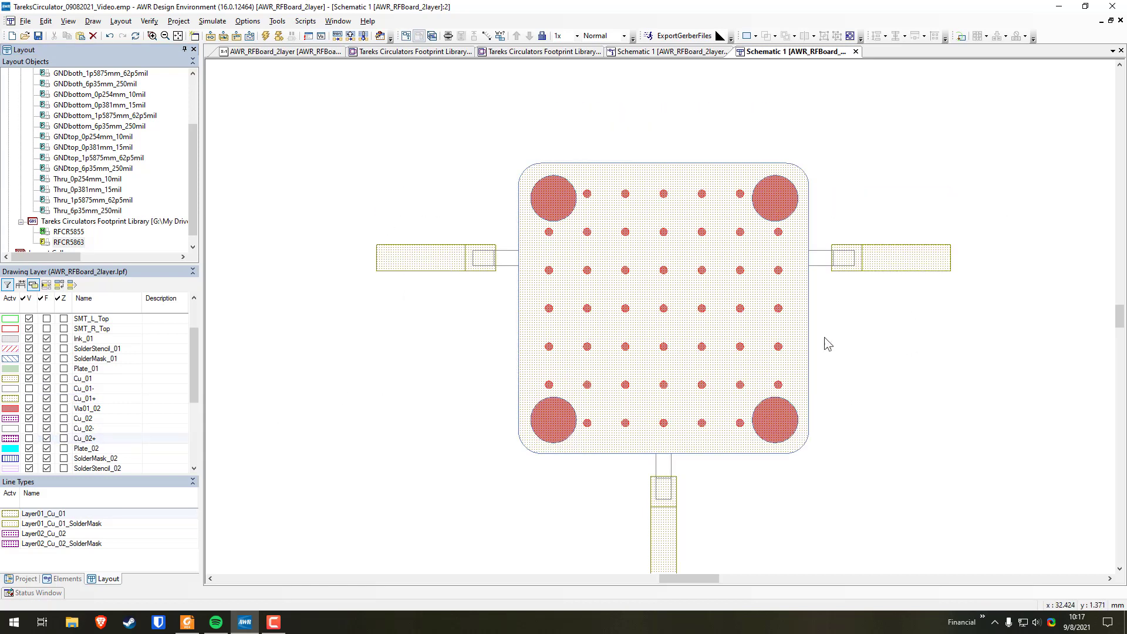
pyautogui.scroll(-2, 825, 344)
# Return to the schematic and move the whole circulator circuit with its three lines to the left.
pyautogui.click(658, 52)
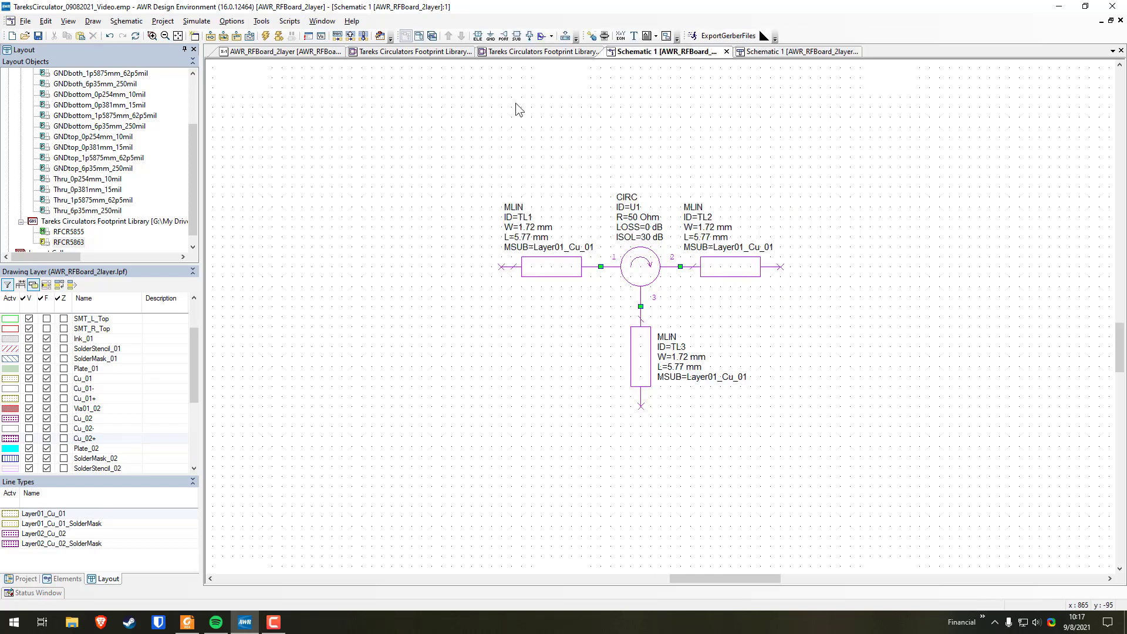
pyautogui.hotkey('ctrl', 'a')
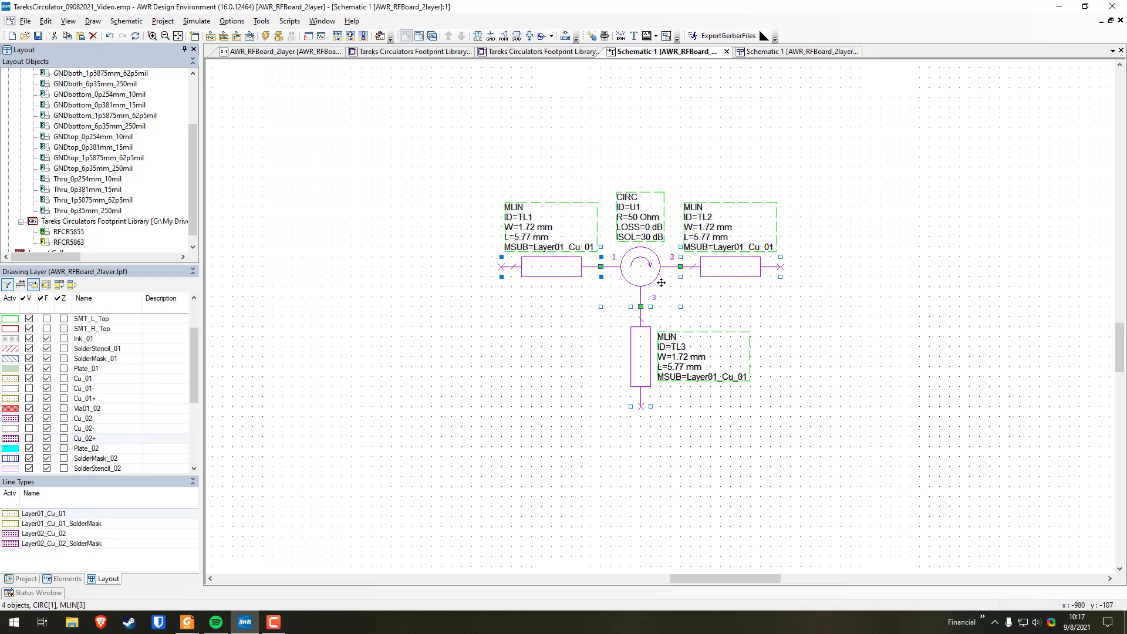
pyautogui.moveTo(659, 280); pyautogui.dragTo(469, 270)
pyautogui.click(586, 375)
# Place a copy of the circulator to the right of the circuit and assign it the RFCR5863 layout cell.
pyautogui.click(468, 264)
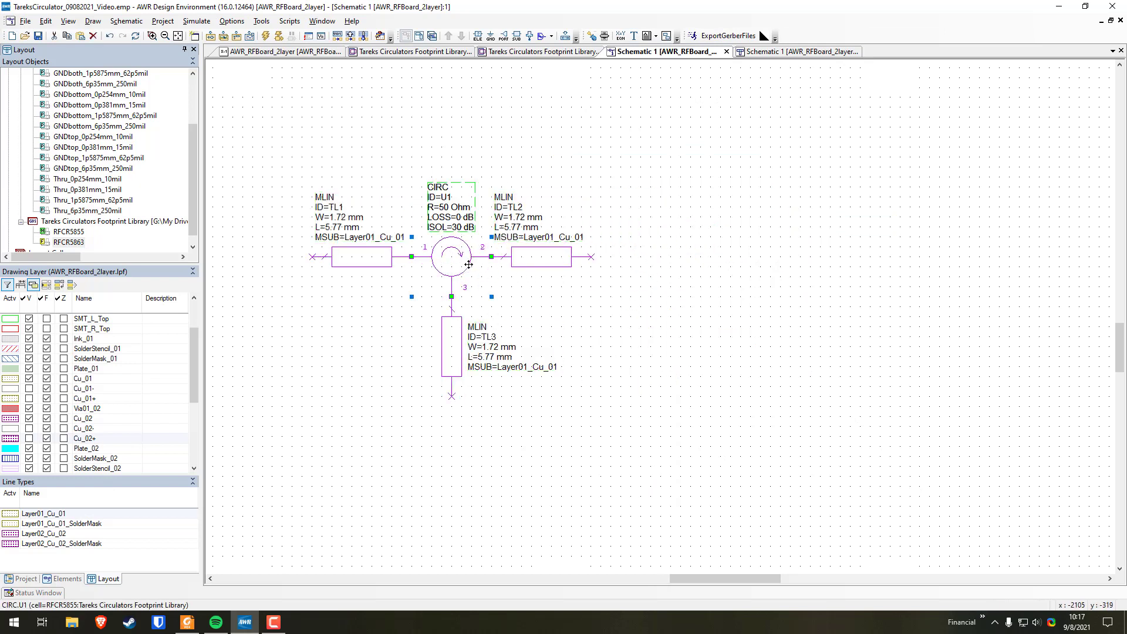
pyautogui.hotkey('ctrl', 'c')
pyautogui.hotkey('ctrl', 'v')
pyautogui.click(715, 264)
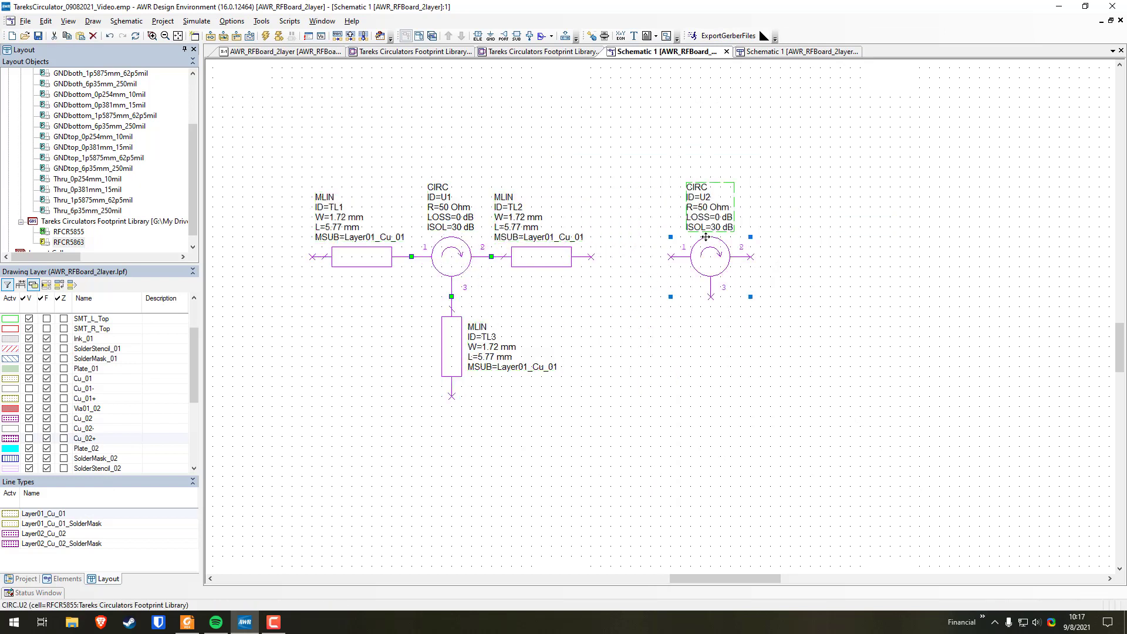
pyautogui.rightClick(715, 264)
pyautogui.click(754, 419)
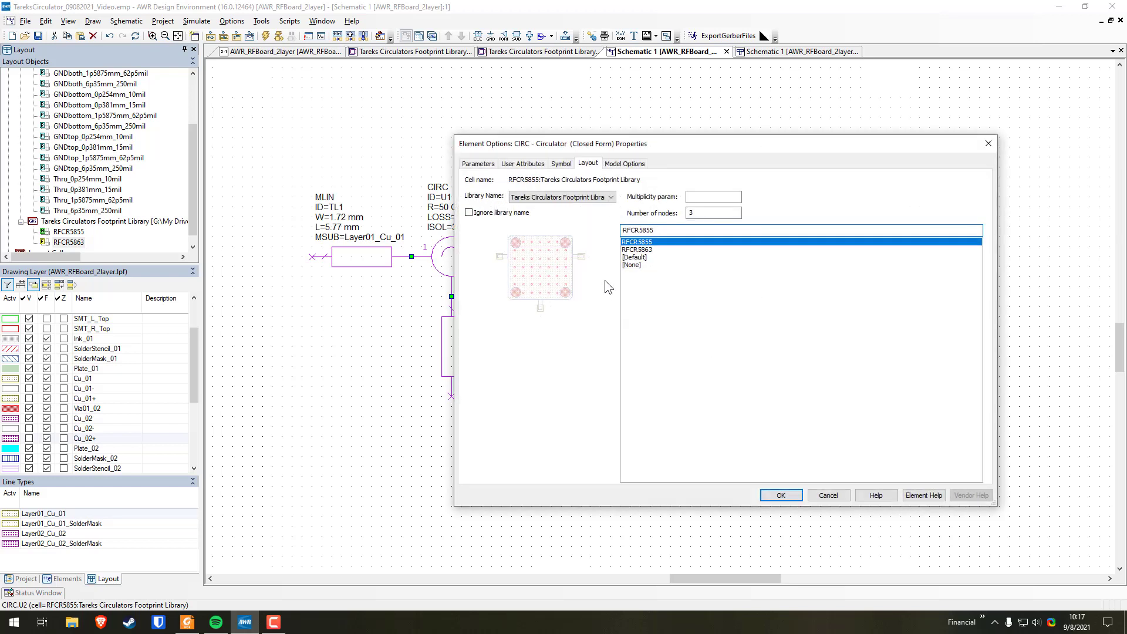
pyautogui.click(661, 249)
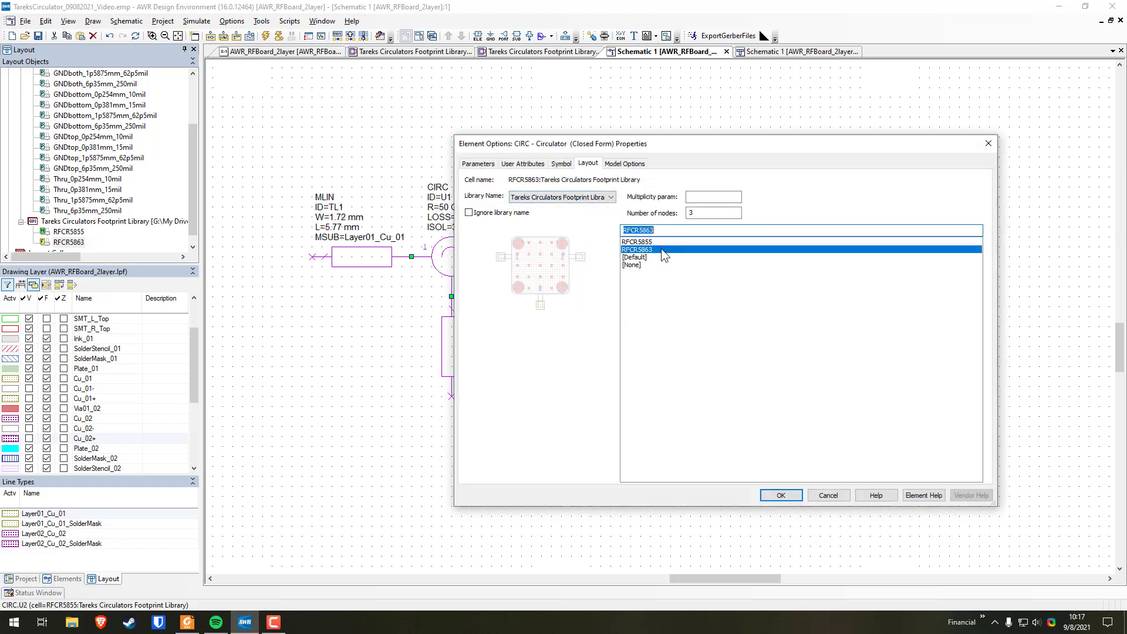
pyautogui.click(782, 495)
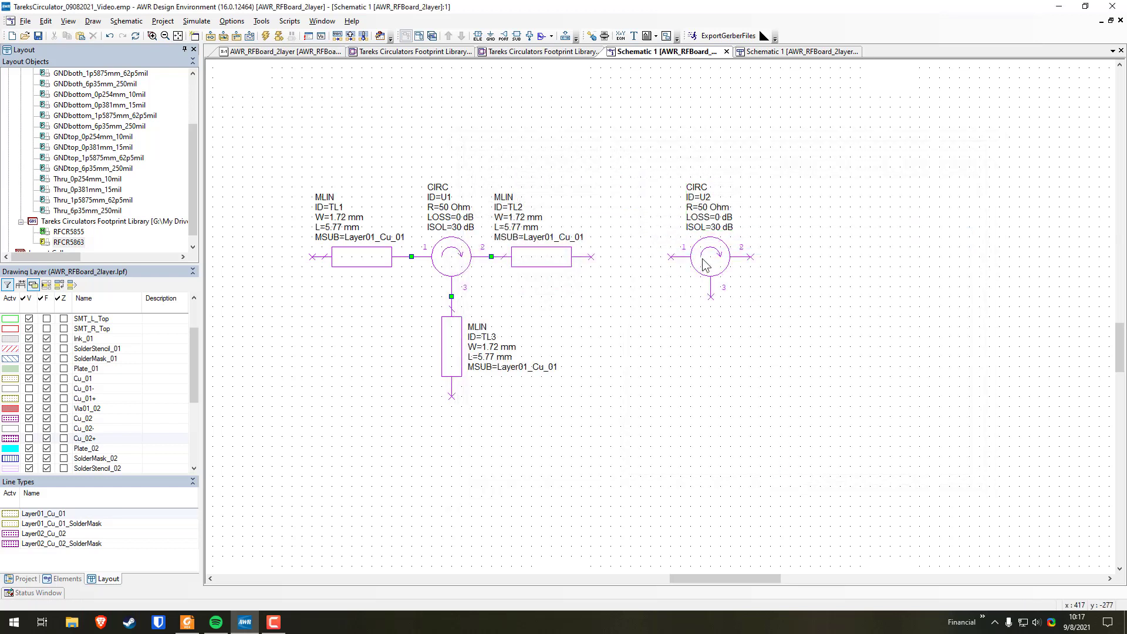
# Locate the second circulator in the layout and move its RFCR5863 footprint to the lower right of the RFCR5855 footprint.
pyautogui.rightClick(704, 259)
pyautogui.click(728, 292)
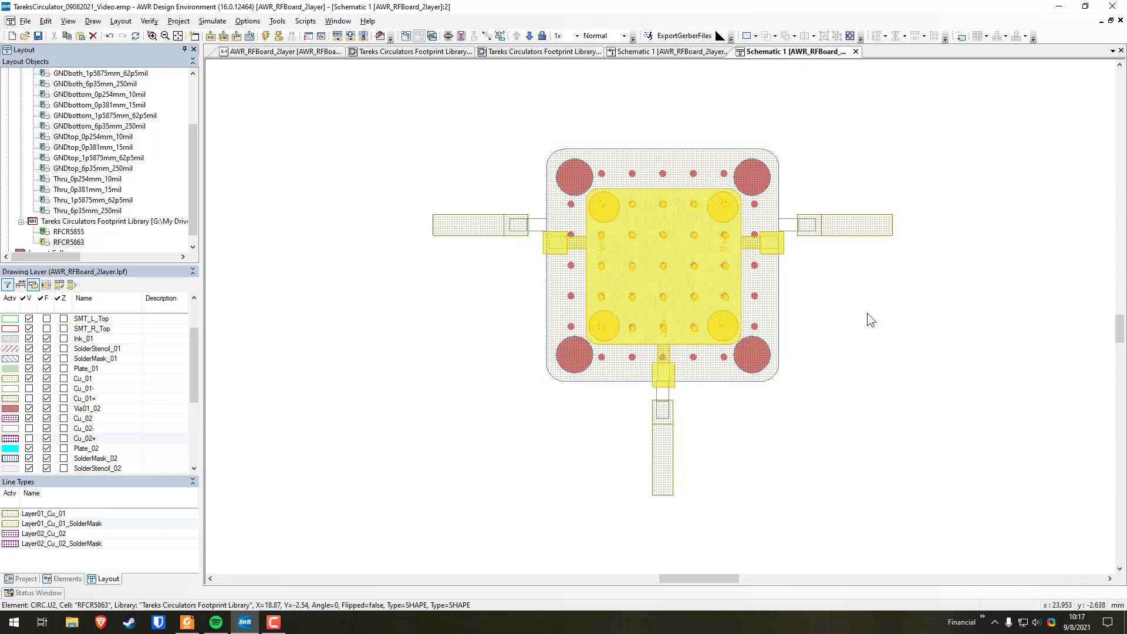
pyautogui.moveTo(684, 302); pyautogui.dragTo(954, 397)
pyautogui.click(808, 461)
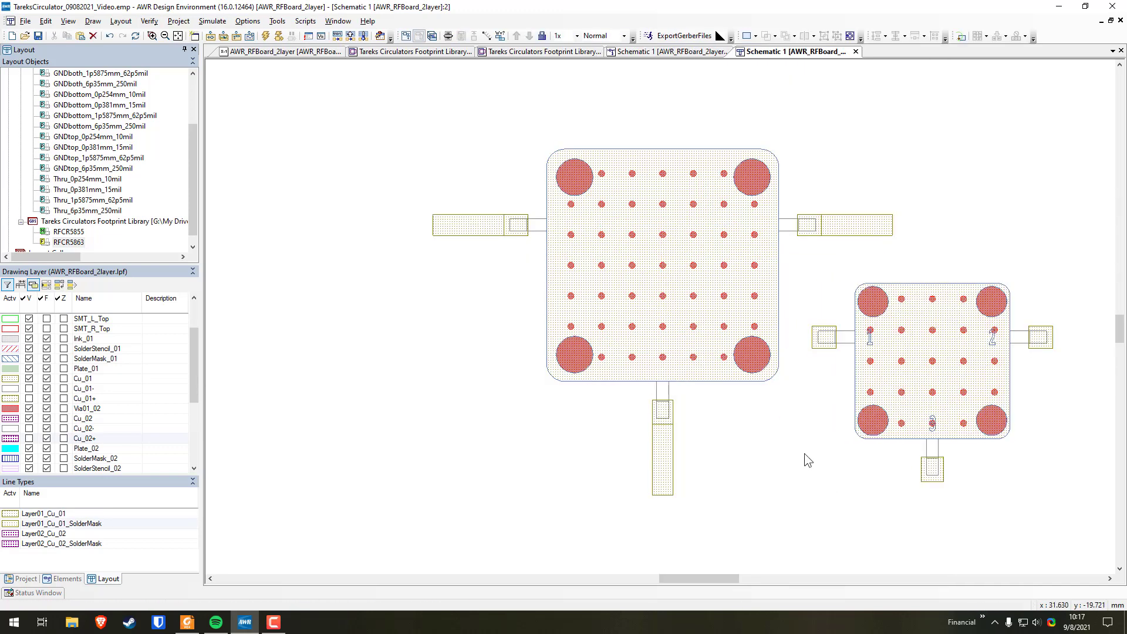
# Check the schematic, then move the RFCR5863 footprint further down and right in the layout.
pyautogui.click(640, 51)
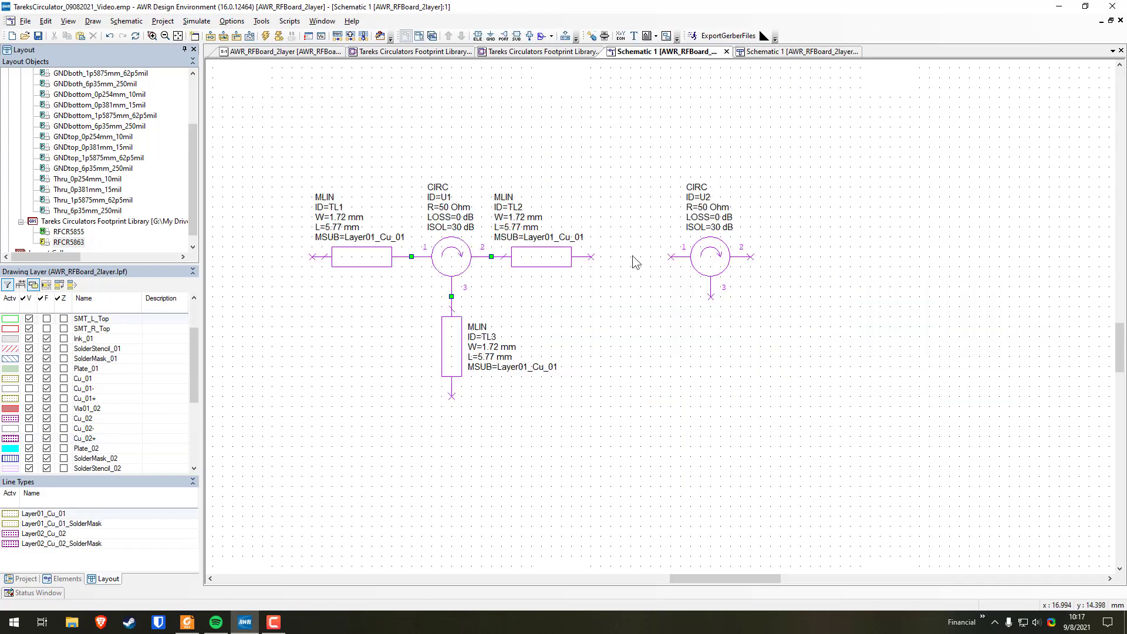
pyautogui.click(790, 52)
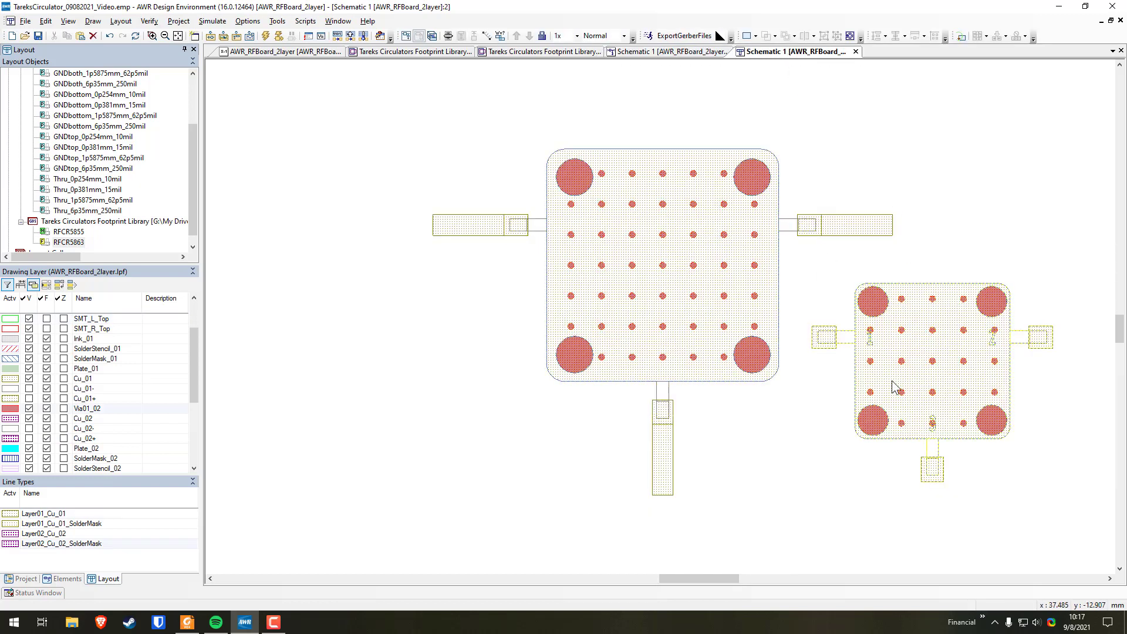
pyautogui.moveTo(893, 390); pyautogui.dragTo(956, 441)
pyautogui.click(877, 439)
pyautogui.moveTo(877, 440); pyautogui.dragTo(708, 393)
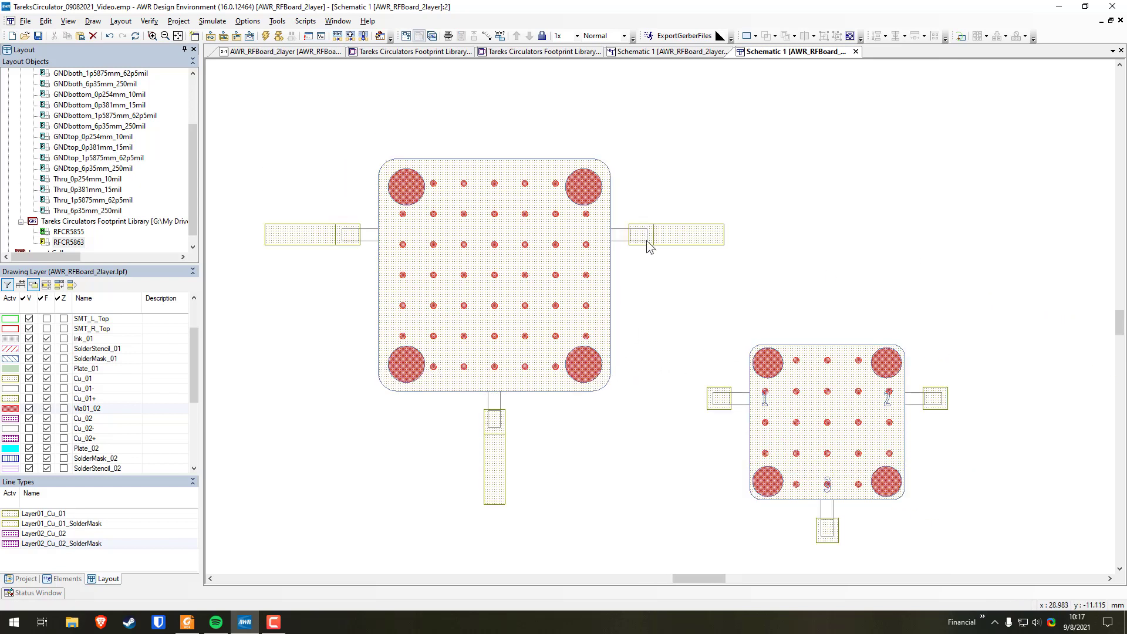
# Try to place Schematic 1 as a subcircuit inside the circulator schematic, below the first transmission line.
pyautogui.click(639, 52)
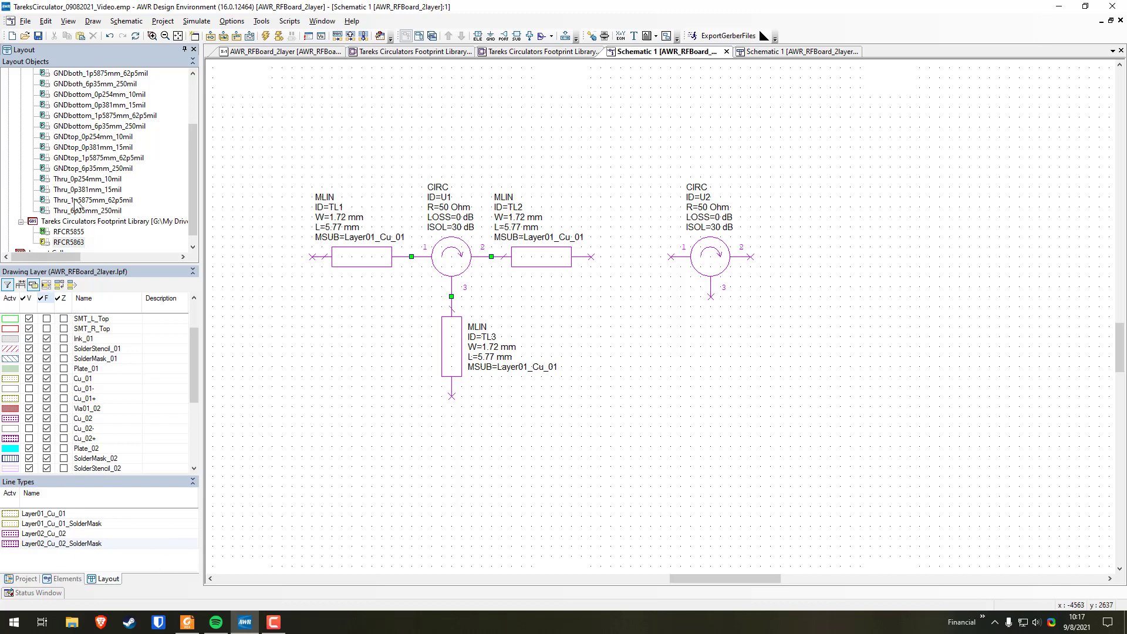
pyautogui.click(64, 578)
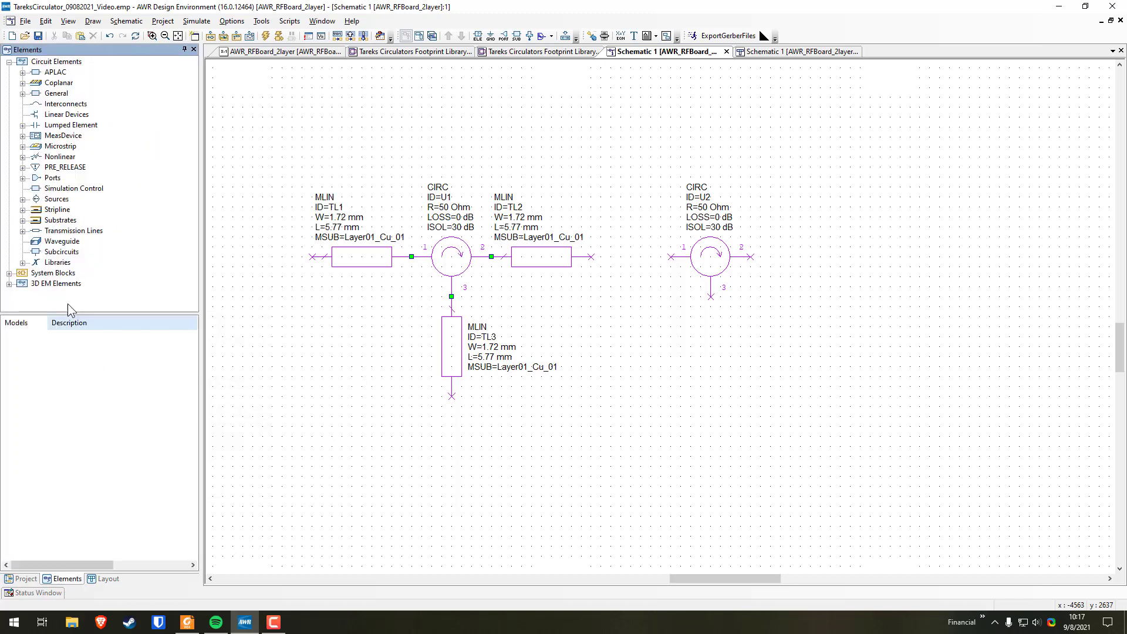
pyautogui.click(61, 251)
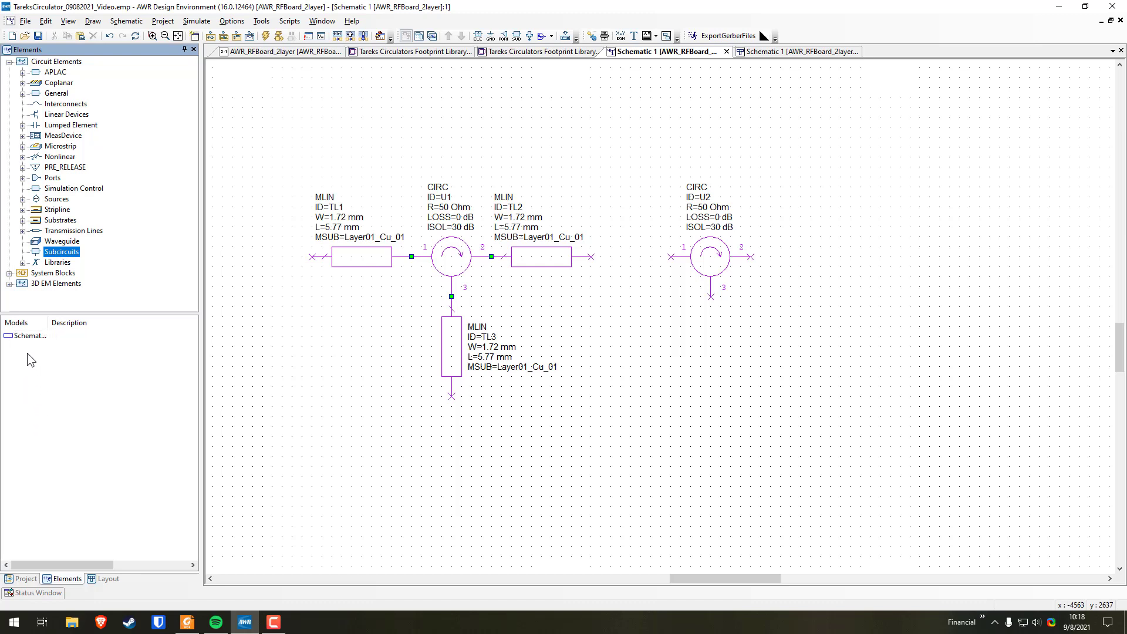
pyautogui.moveTo(27, 336); pyautogui.dragTo(369, 427)
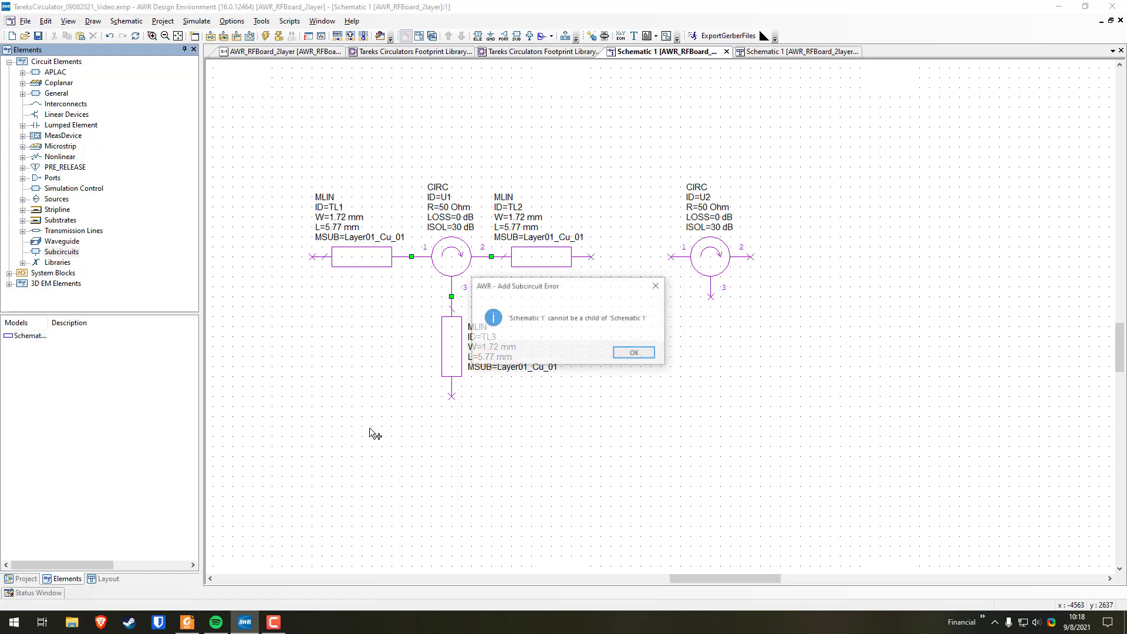
pyautogui.click(636, 357)
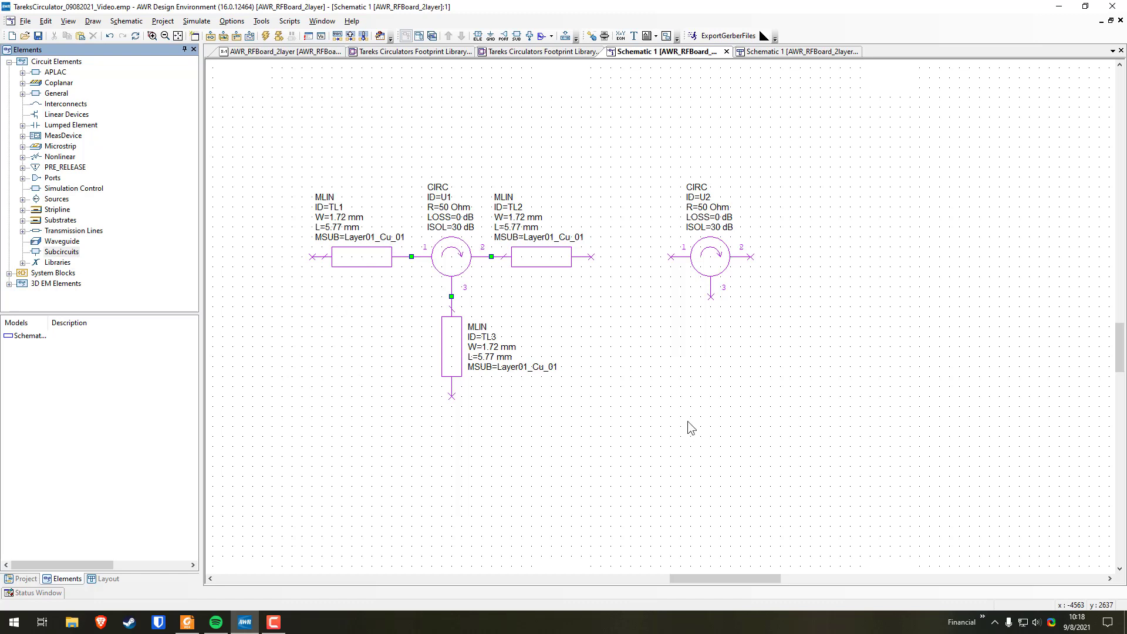
# Check the second circulator's layout cell assignment in its element properties, then delete that circulator from the schematic.
pyautogui.rightClick(672, 448)
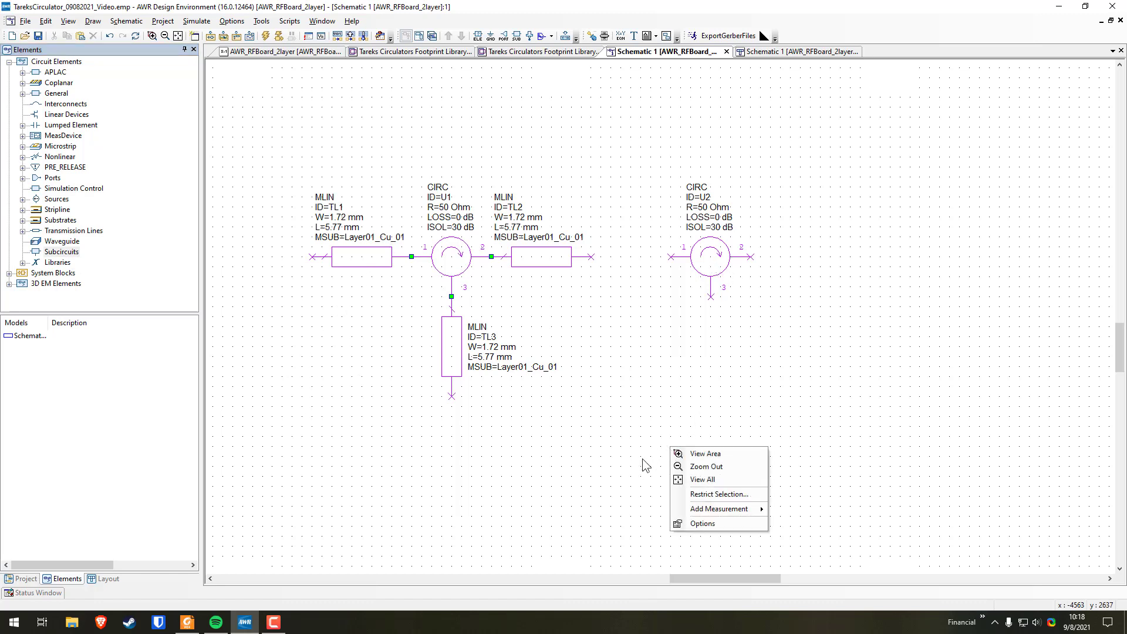
pyautogui.click(681, 432)
pyautogui.rightClick(718, 251)
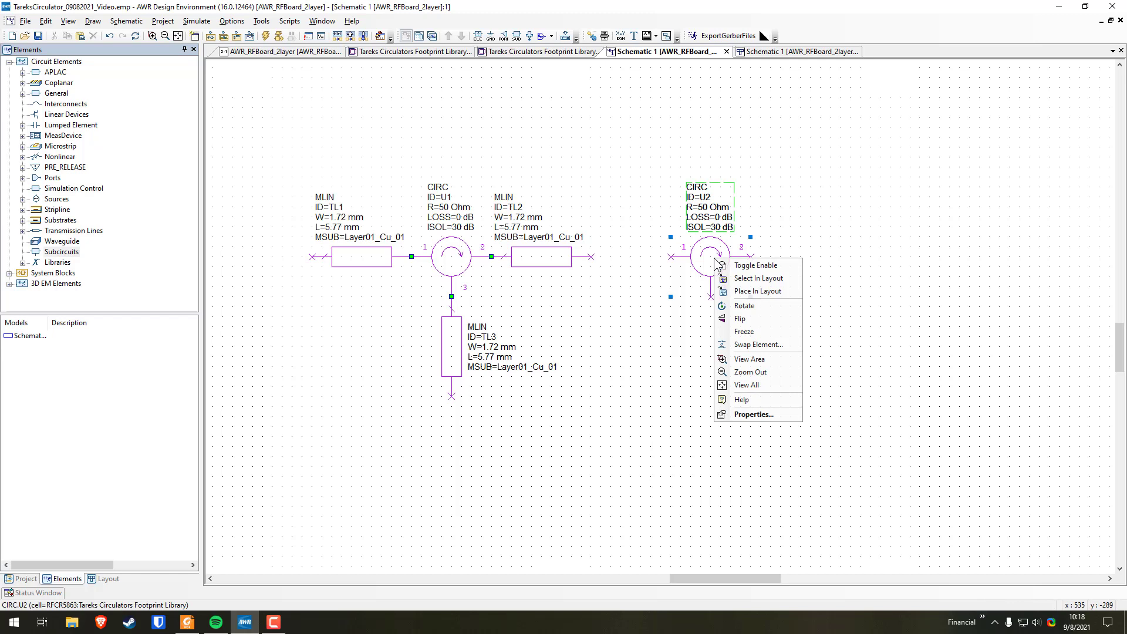
pyautogui.click(757, 426)
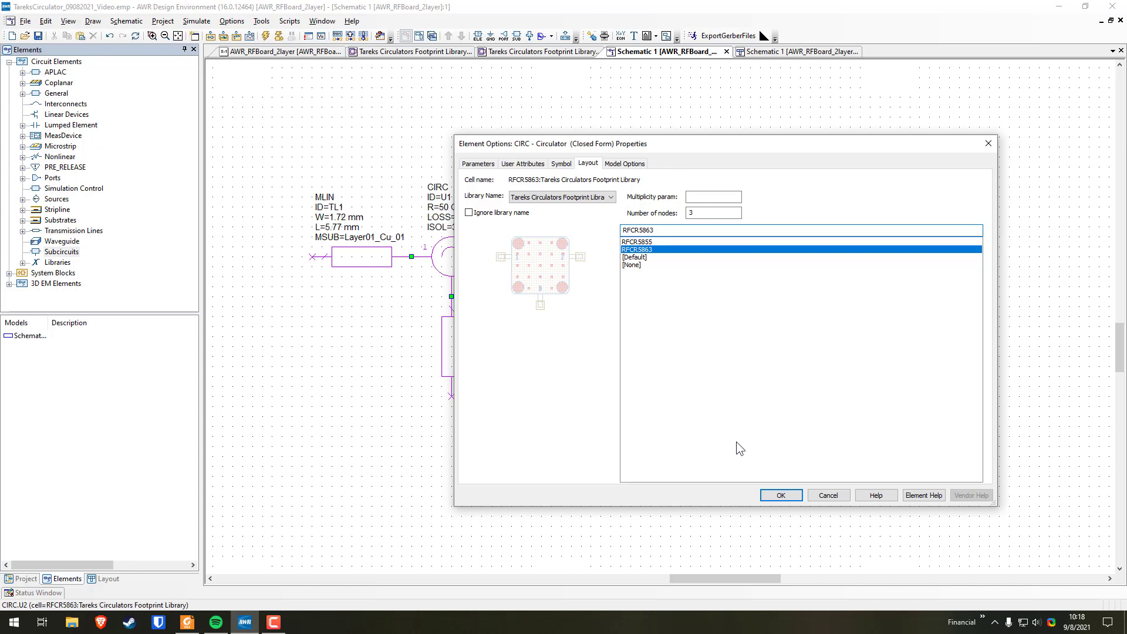
pyautogui.click(795, 495)
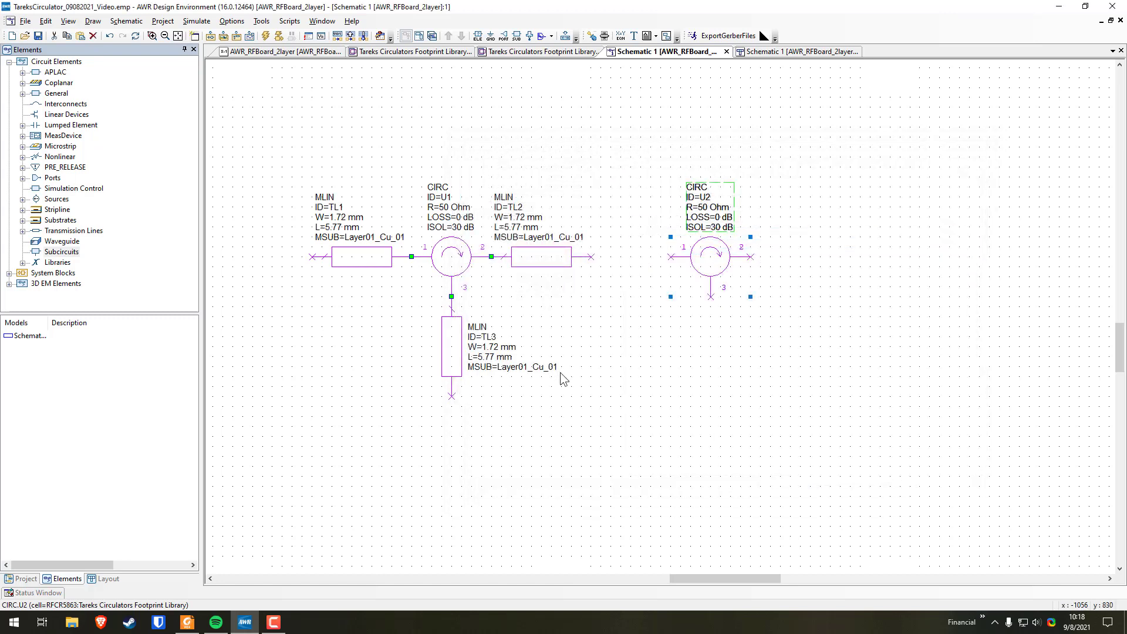
pyautogui.moveTo(626, 154); pyautogui.dragTo(786, 396)
pyautogui.press('Delete')
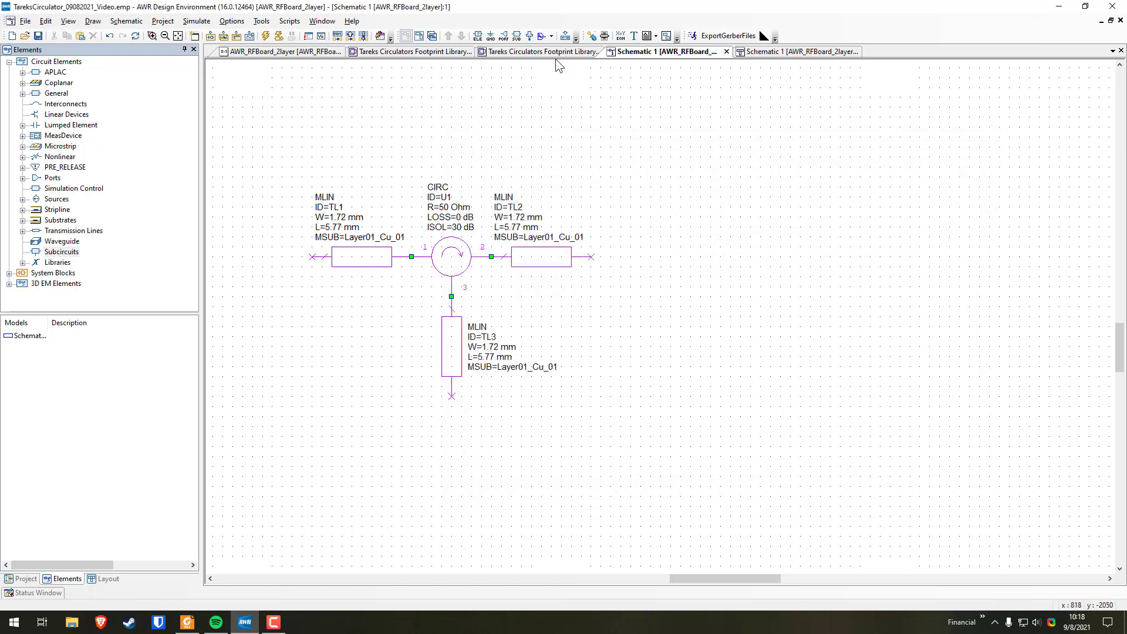
# Return to the RFCR5855 cell layout and save the circulators footprint library containing the RFCR5855 and RFCR5863 cells.
pyautogui.click(541, 52)
pyautogui.click(104, 579)
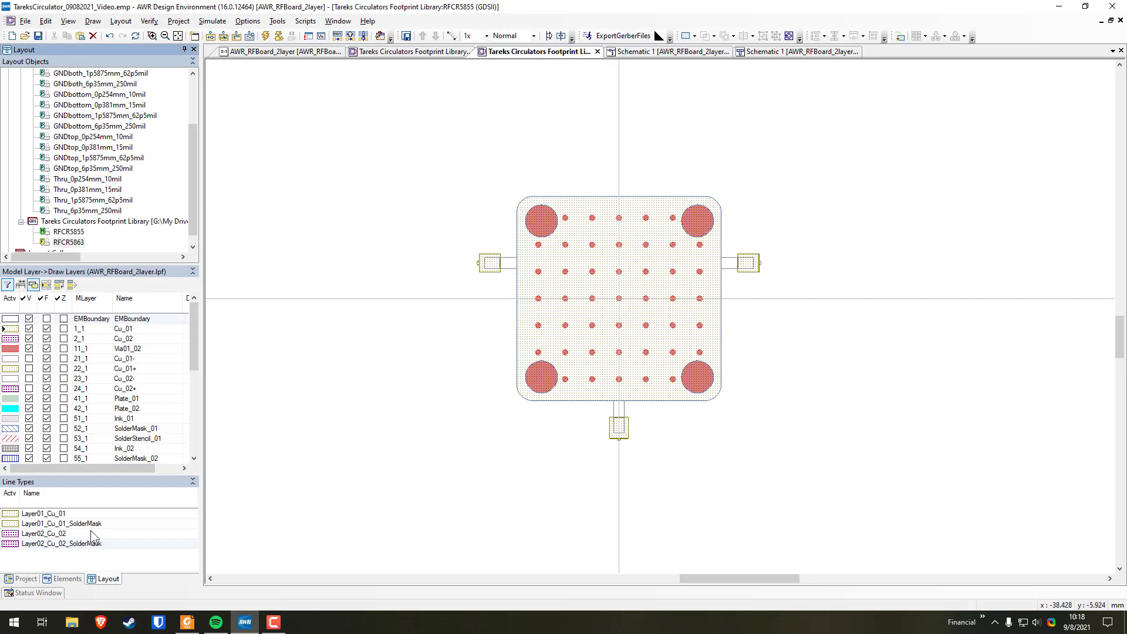
pyautogui.rightClick(65, 213)
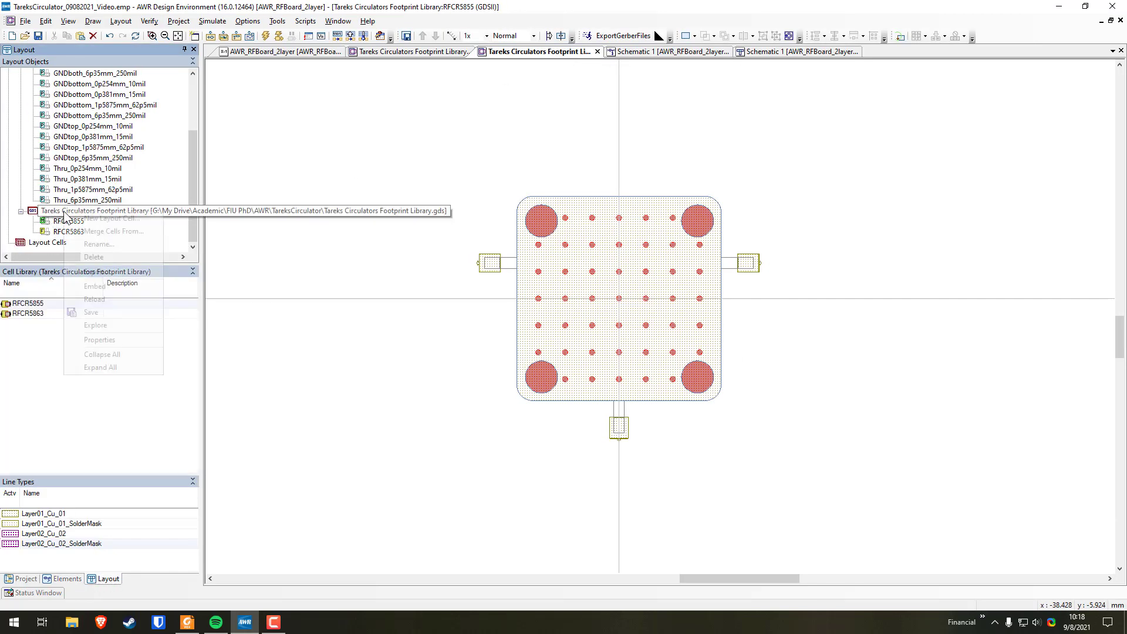
pyautogui.click(106, 315)
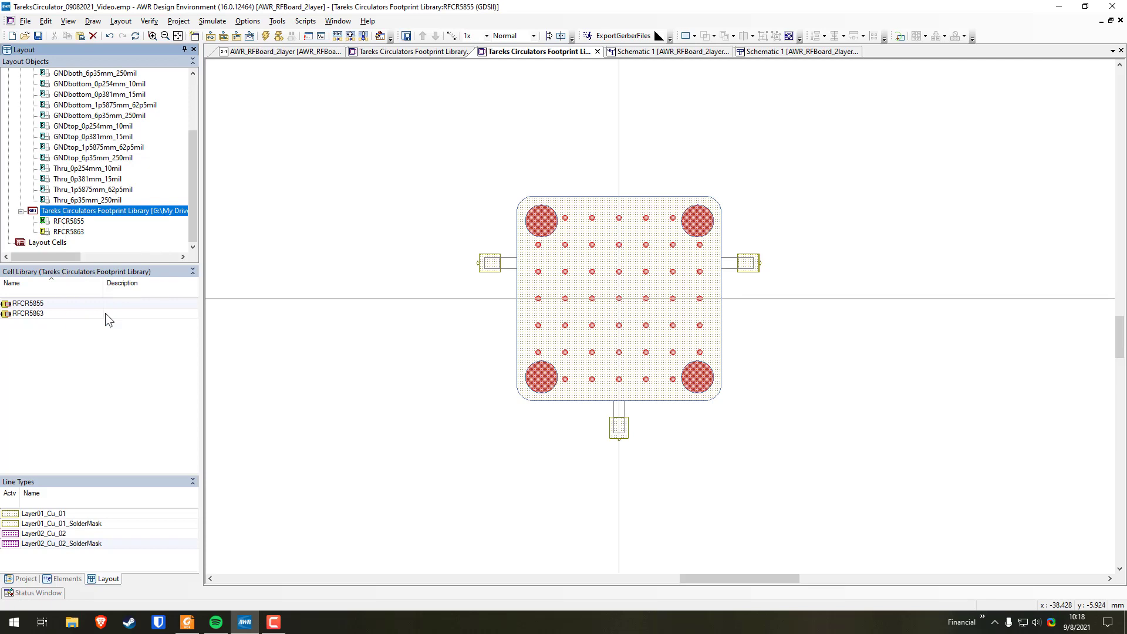
pyautogui.click(71, 212)
pyautogui.moveTo(193, 203)
pyautogui.mouseDown()
pyautogui.moveTo(192, 133)
pyautogui.moveTo(195, 196)
pyautogui.mouseUp()
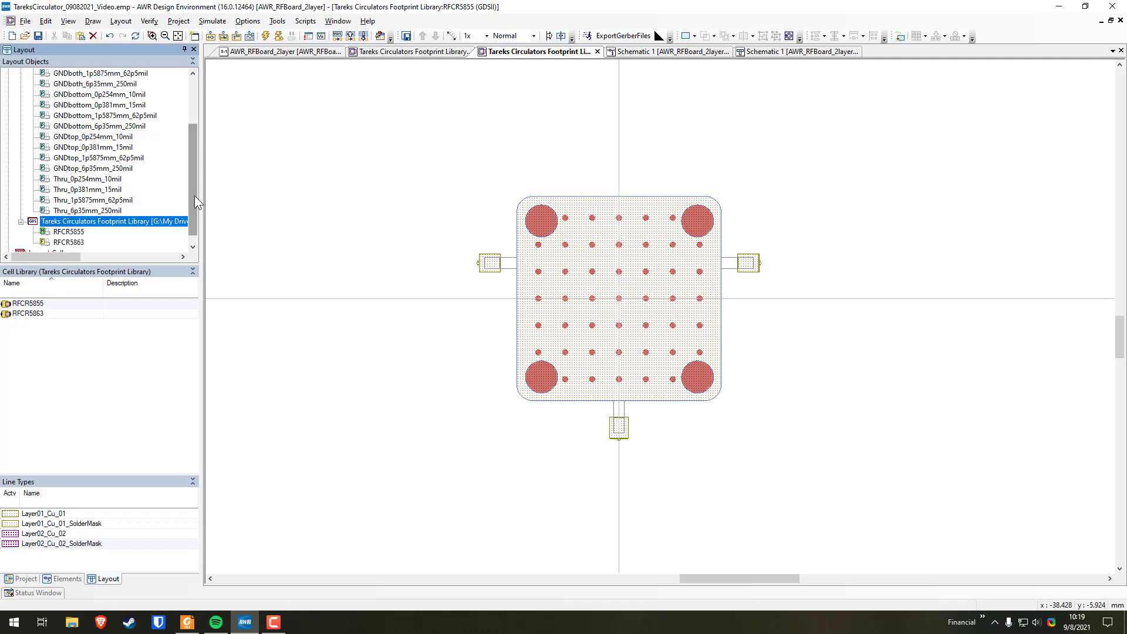